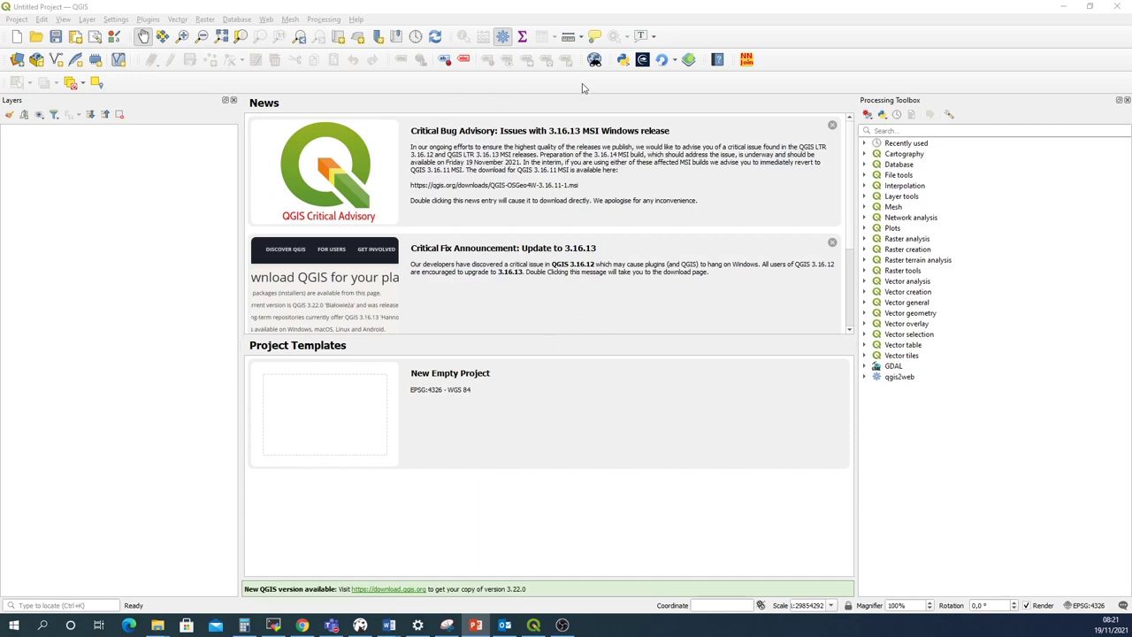
Launch the NetCDF2GIS plugin and minimise its window
left_click(642, 60)
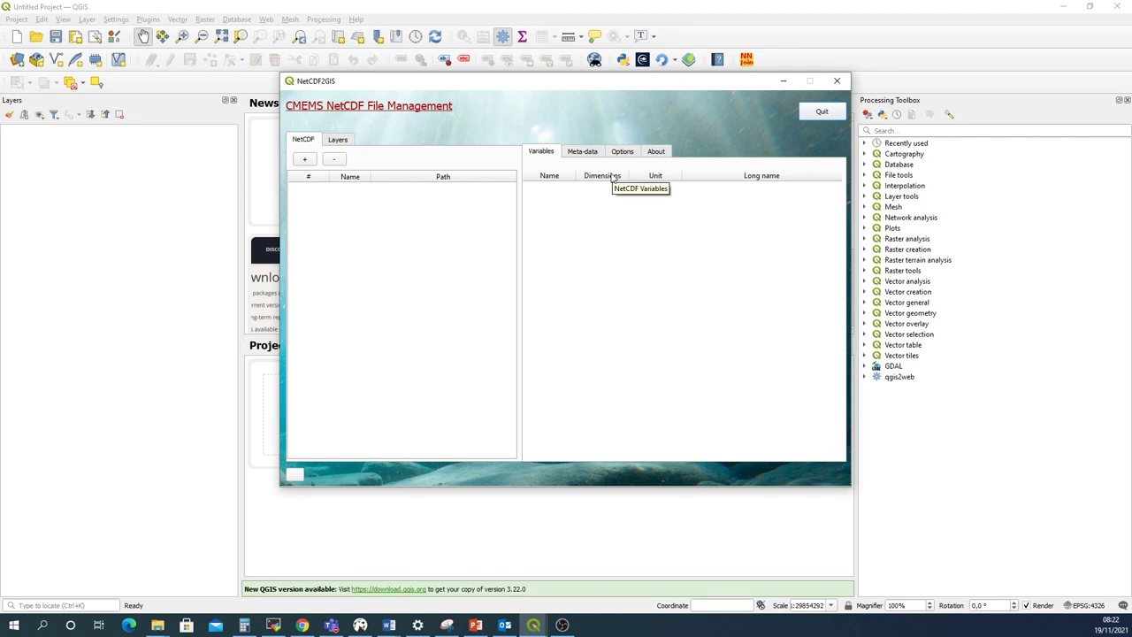
left_click(782, 82)
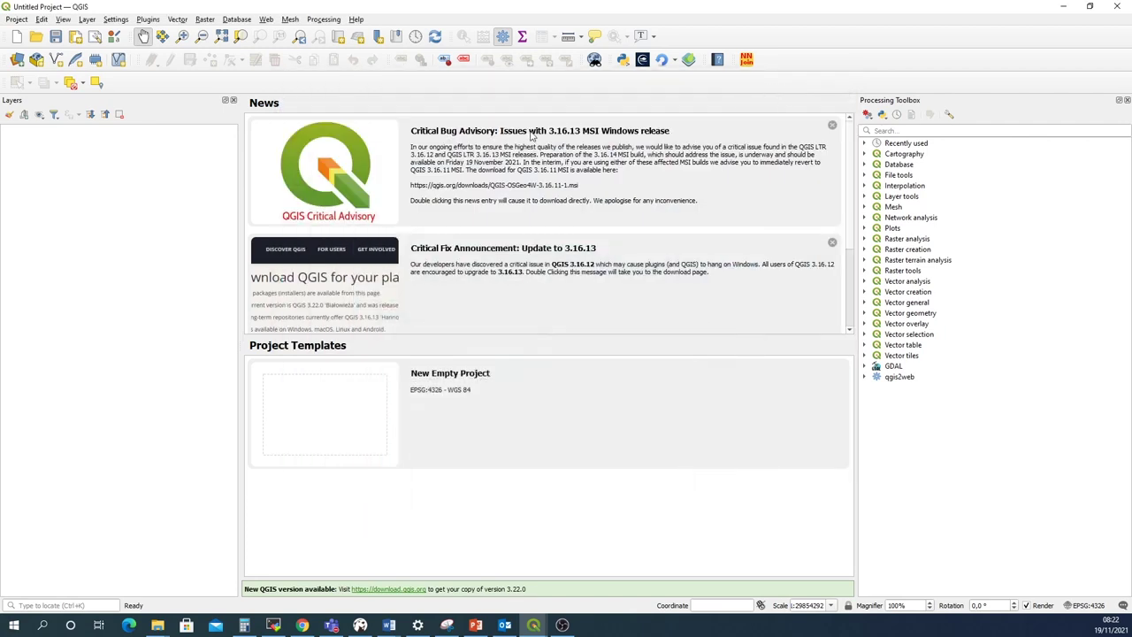
Connect to the MapServerDemo WMS server and add its bluemarble layer to the map as a PNG-encoded background
left_click(85, 19)
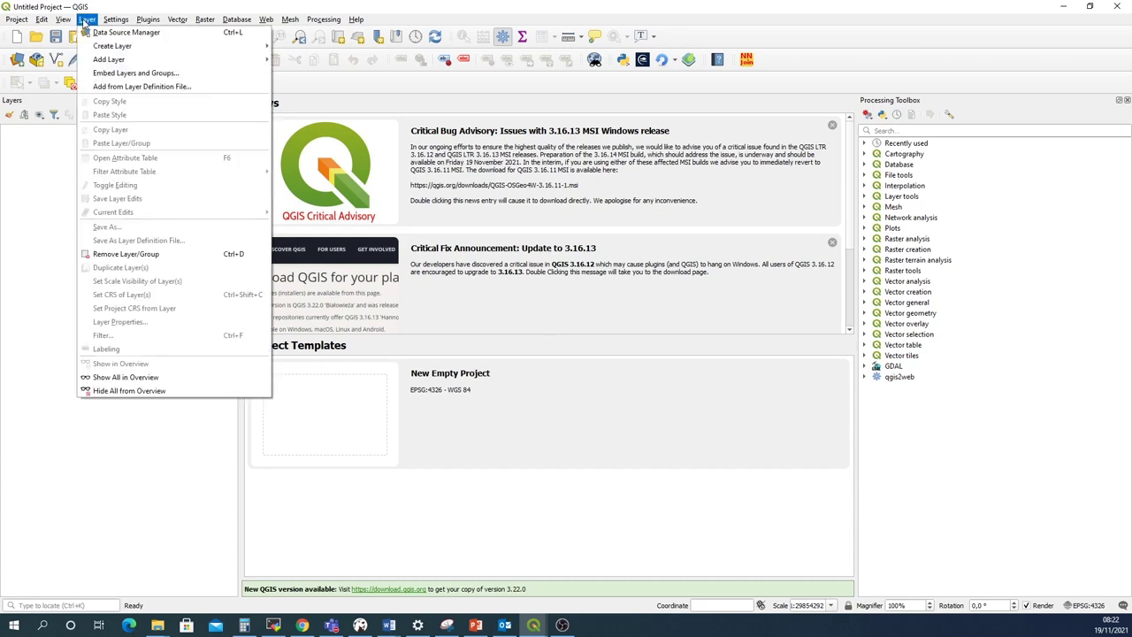
mouse_move(122, 59)
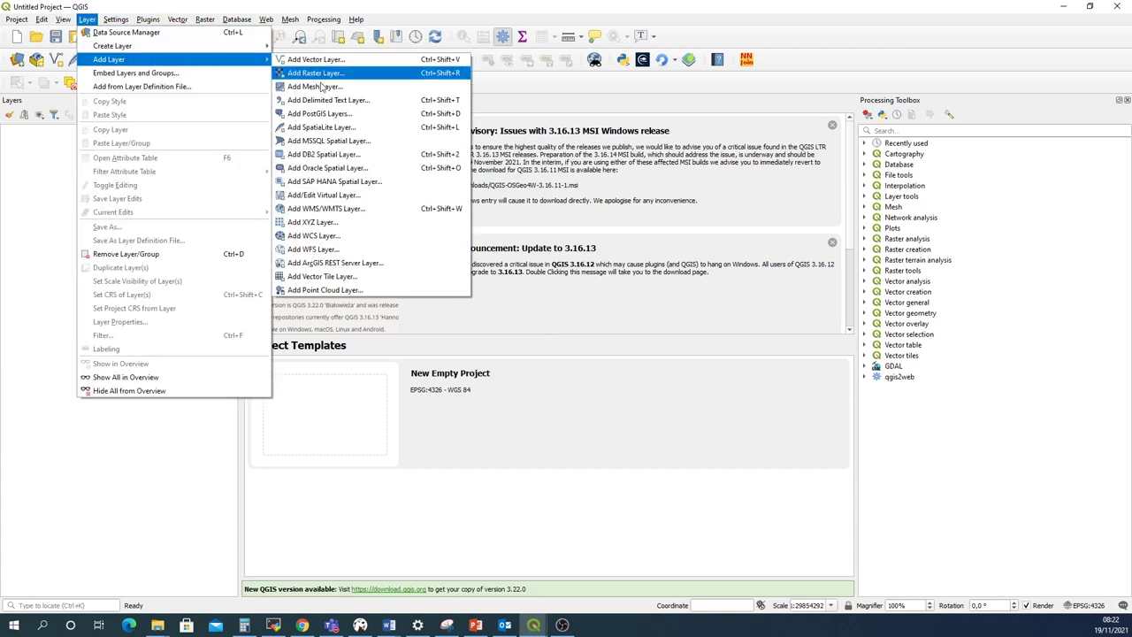
left_click(330, 211)
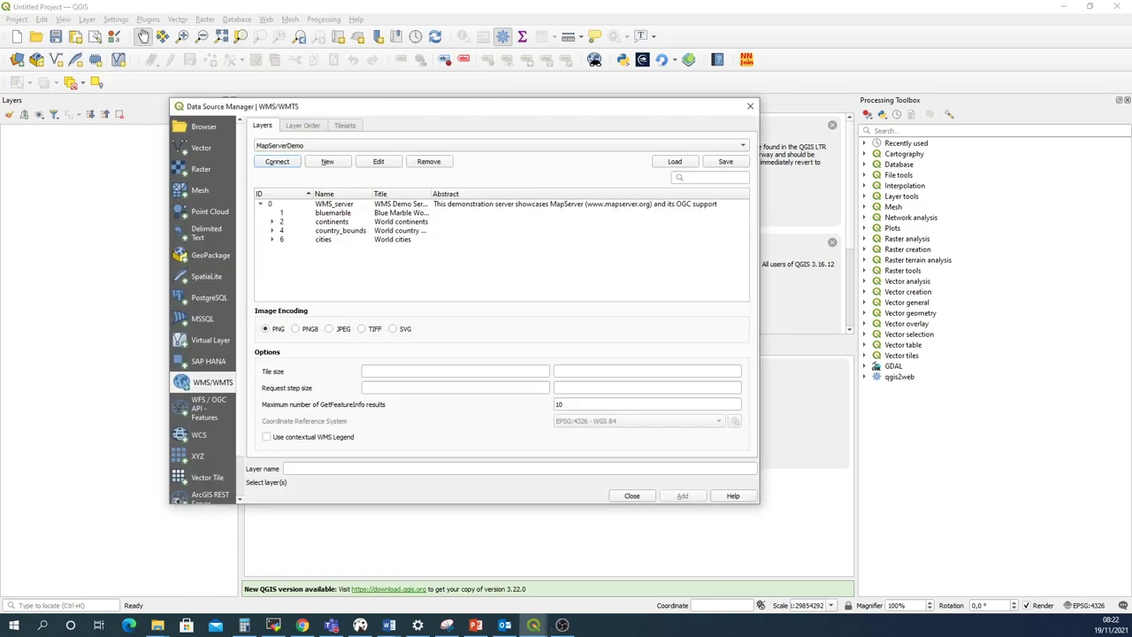
left_click(280, 162)
left_click(340, 216)
left_click(684, 497)
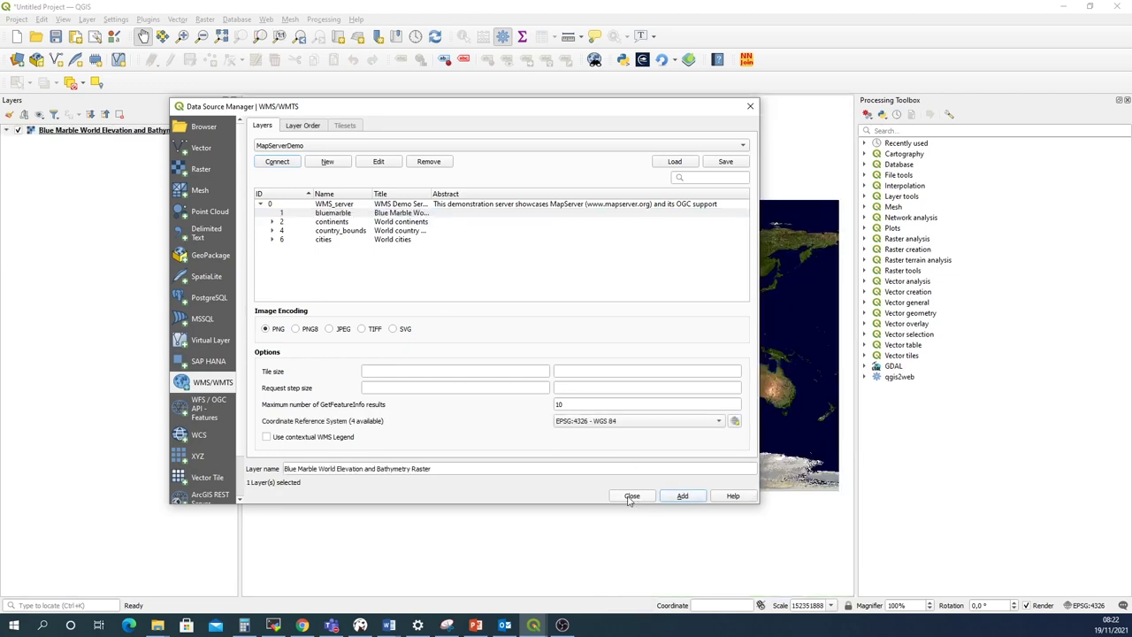
left_click(631, 496)
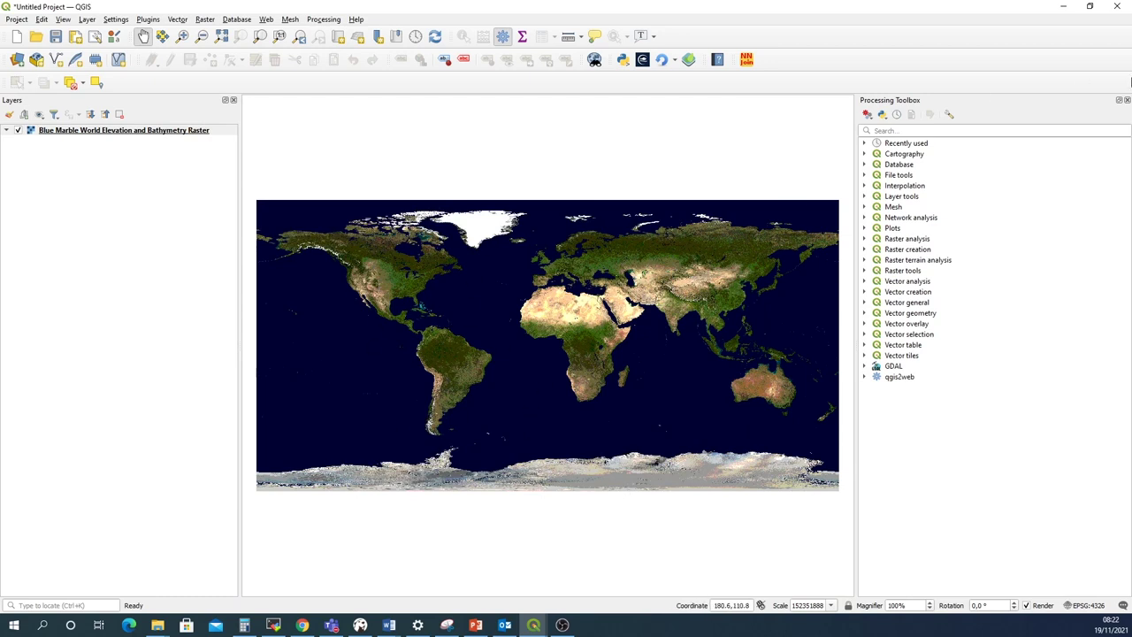
Close the Processing Toolbox and restore the NetCDF2GIS window, placing it slightly lower over the map
left_click(1127, 100)
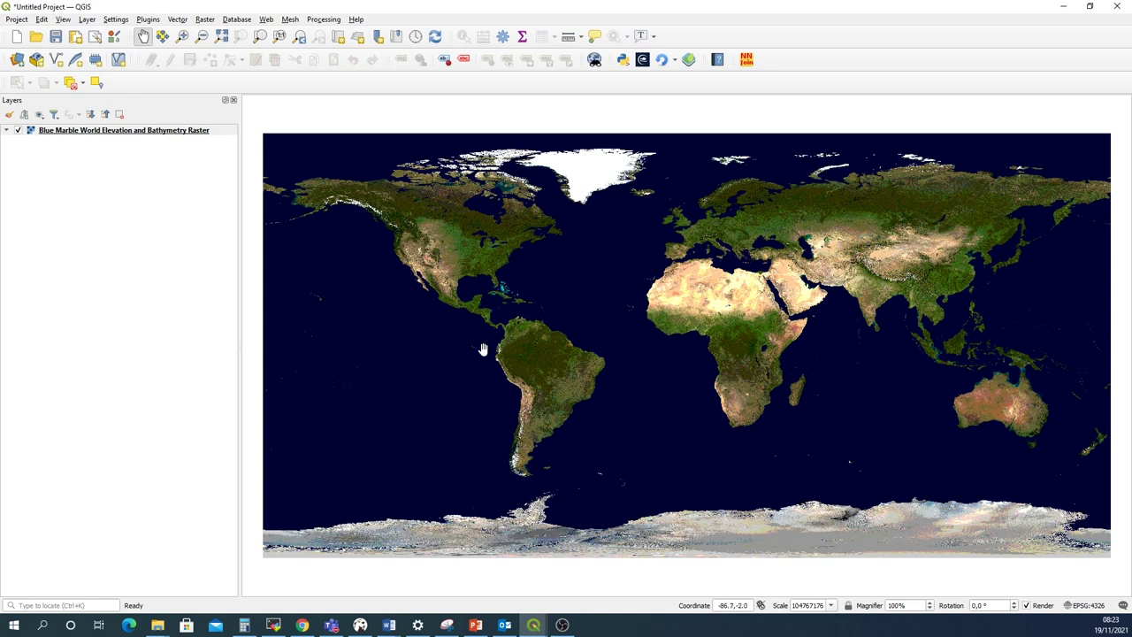
mouse_move(533, 624)
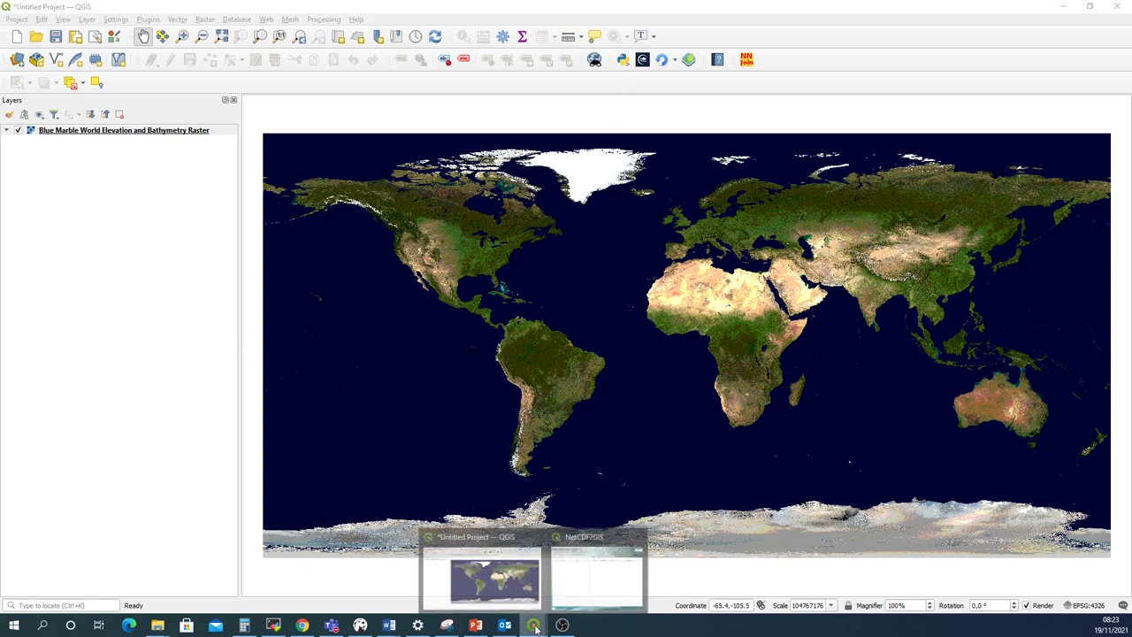
left_click(581, 576)
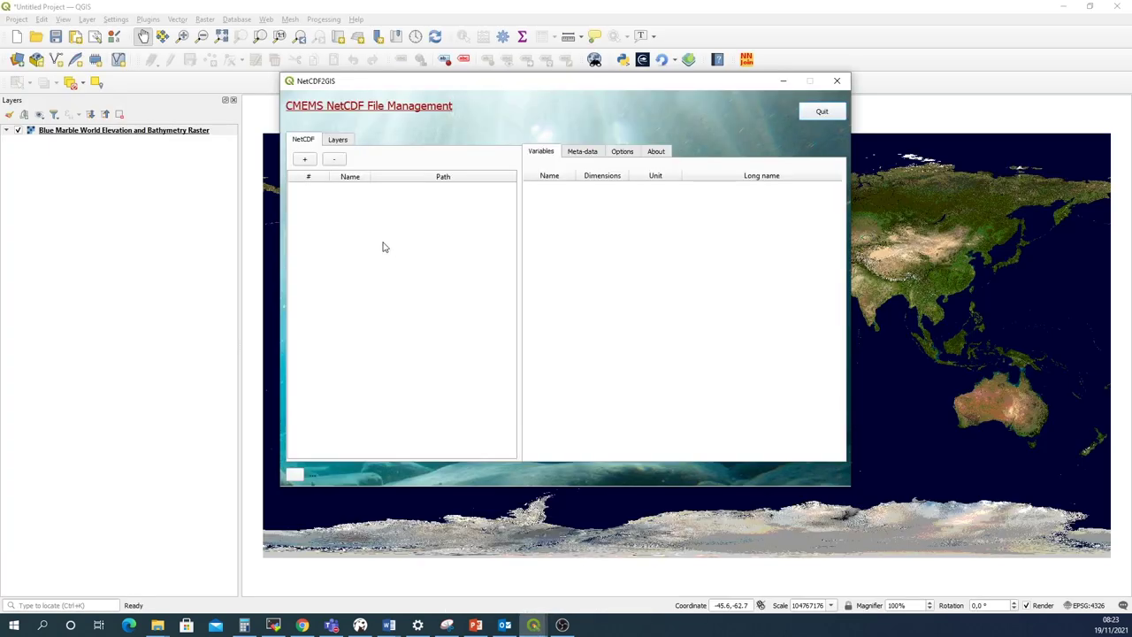
left_click_drag(380, 89, 396, 174)
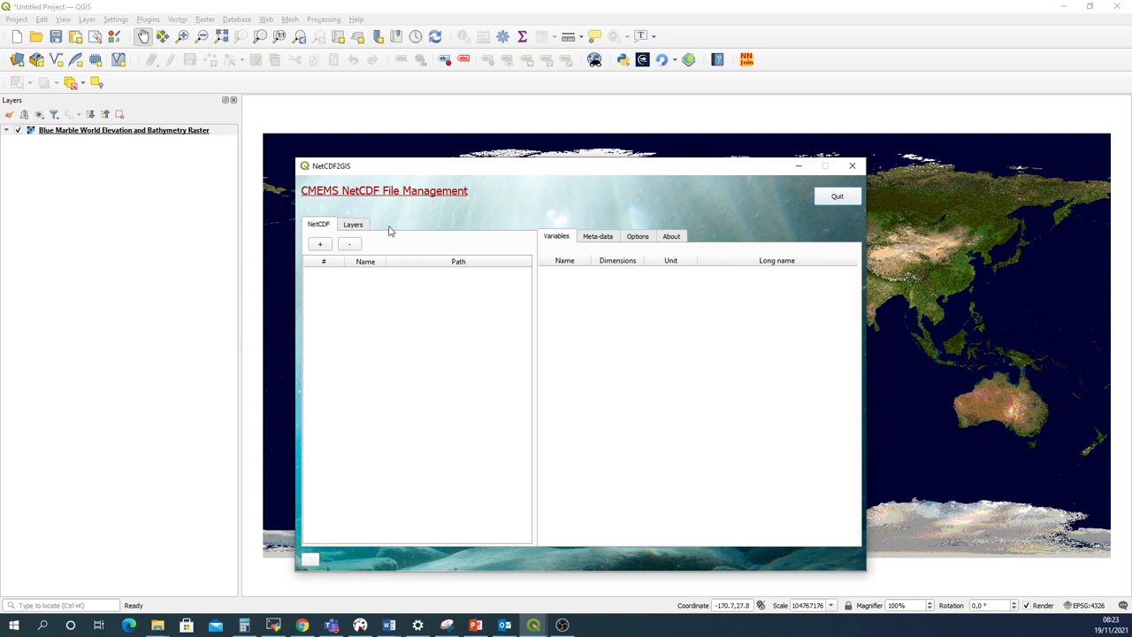
Load METOFFICE-GLO-SST-L4-REP-OBS-SST_062019.nc from the Marine_HeatWave_redSea folder's CMEMS_product/SST subfolder into NetCDF2GIS
left_click(322, 248)
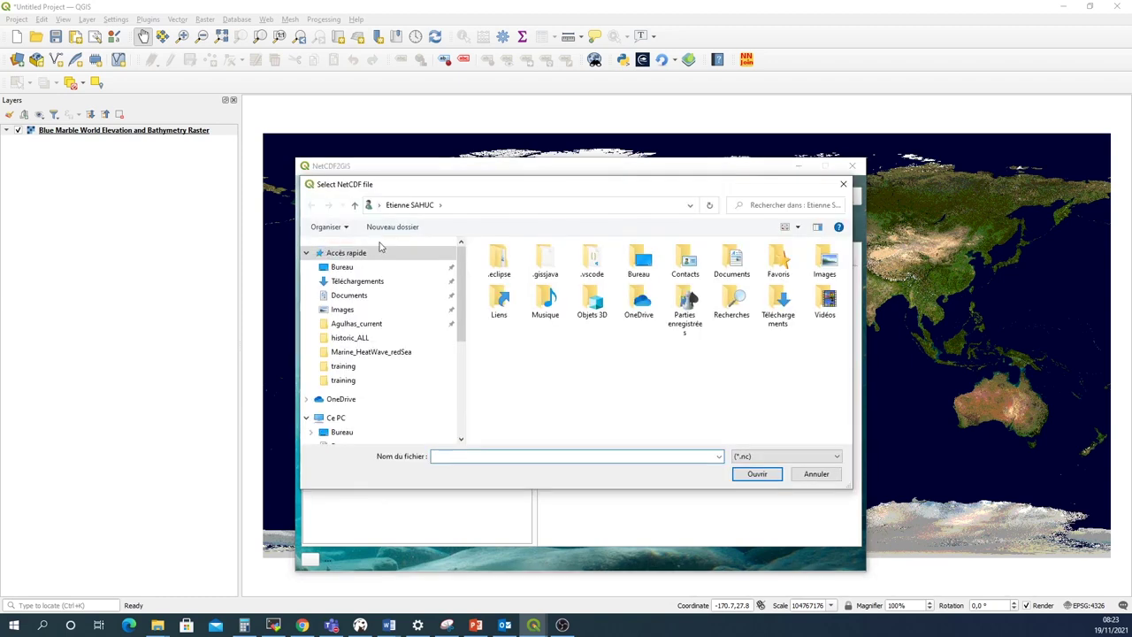
left_click(365, 352)
double_click(497, 260)
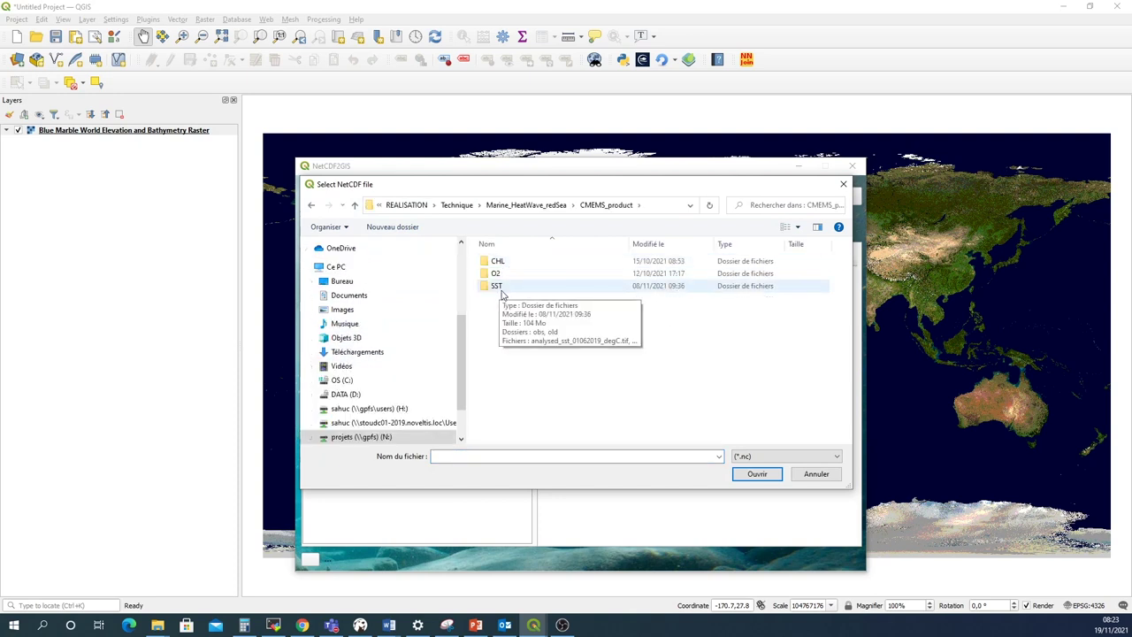
double_click(499, 288)
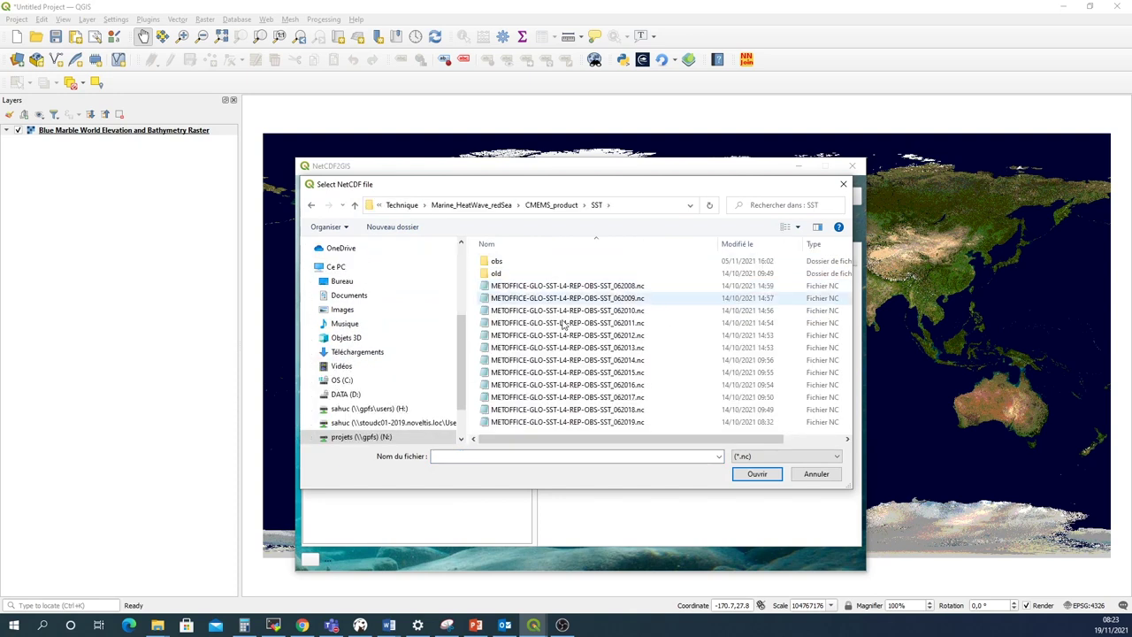
left_click(576, 425)
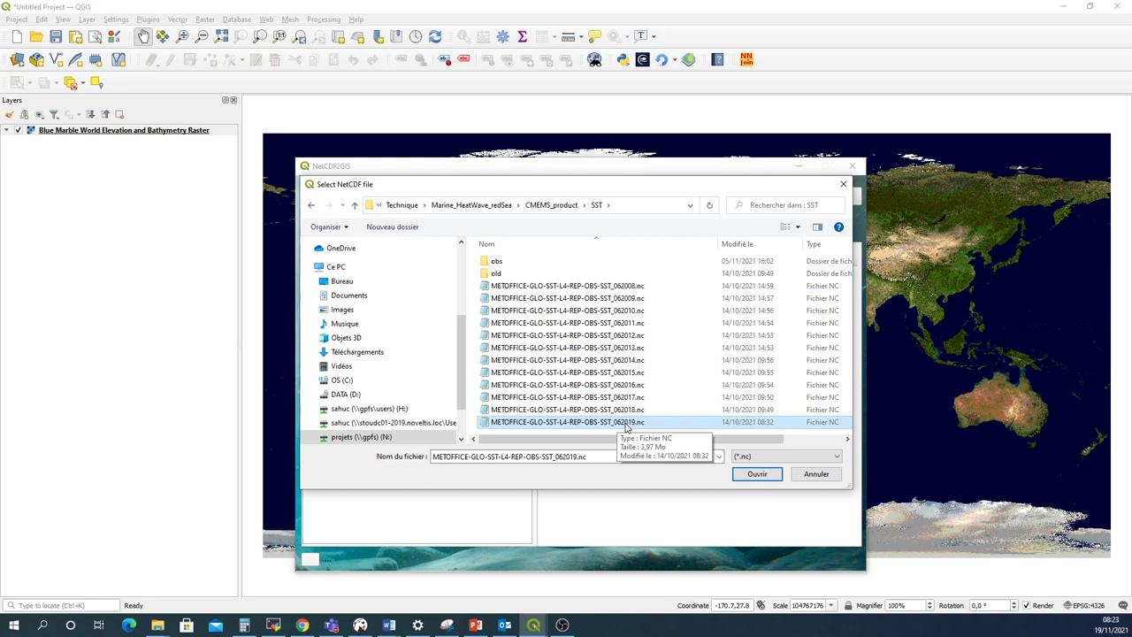
left_click(747, 474)
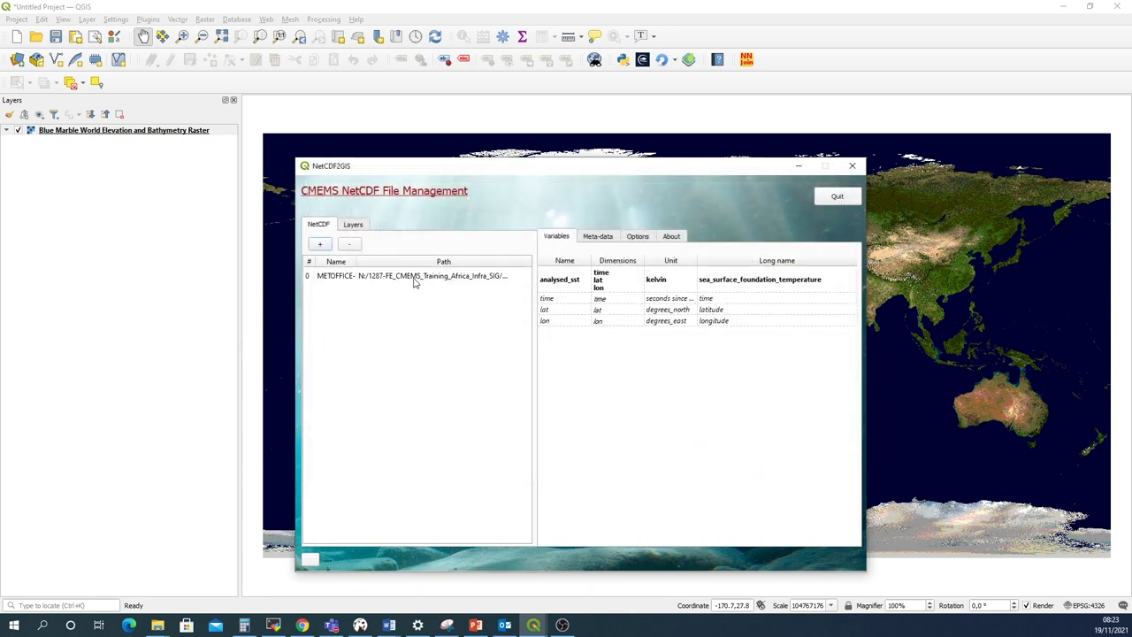
Examine the loaded NetCDF file's metadata, including its dimensions, coordinates, resolution and global attributes, and return to its variables
left_click(414, 279)
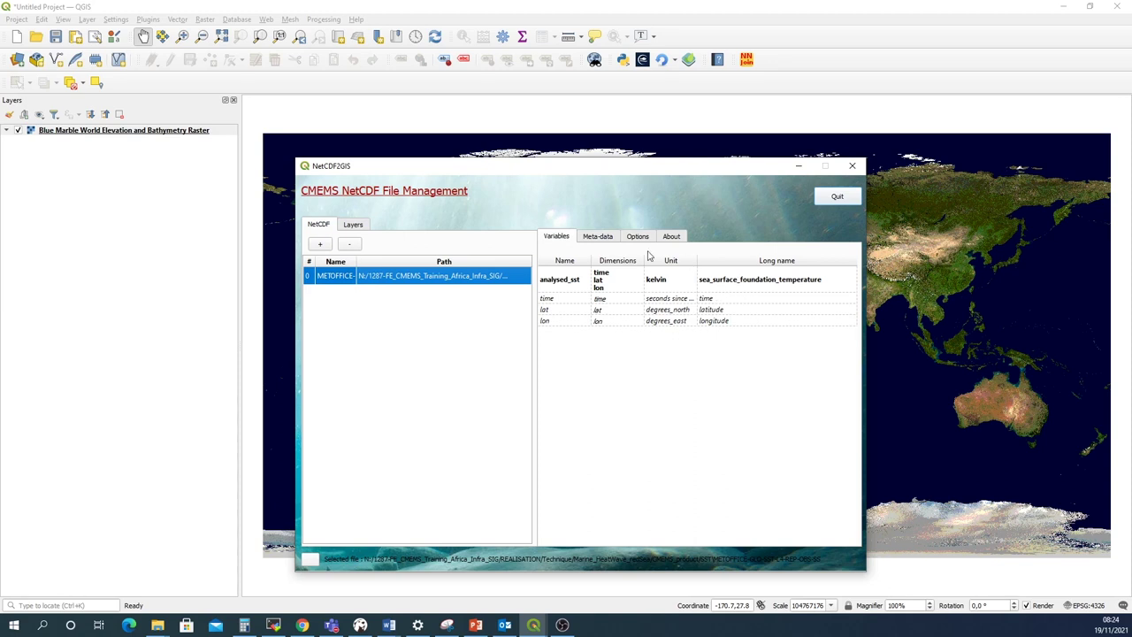
left_click(604, 239)
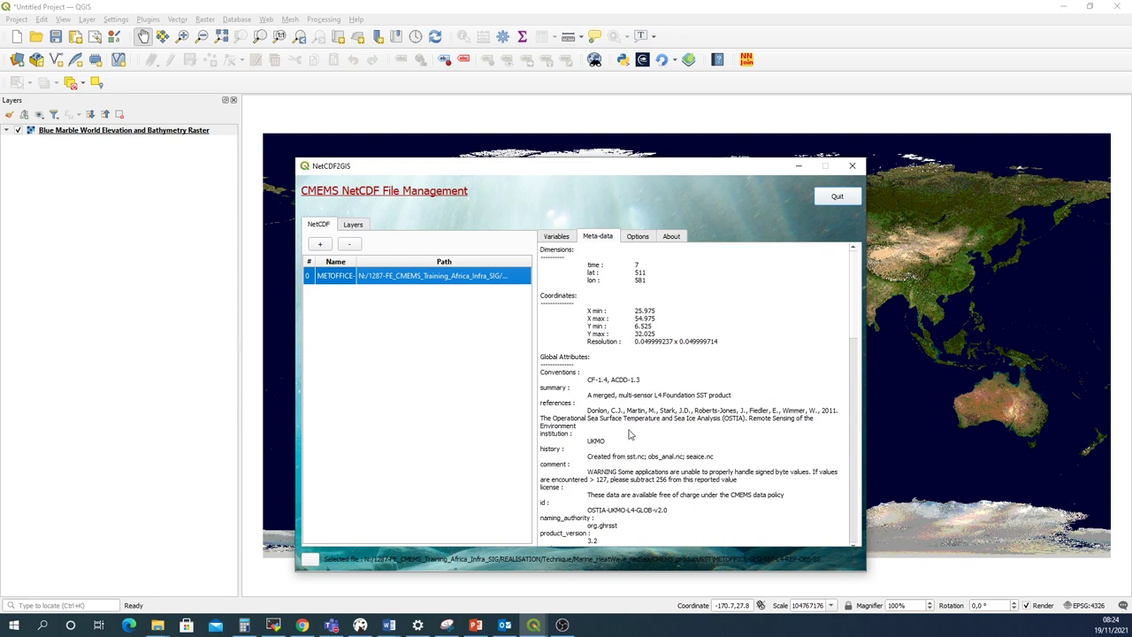
left_click_drag(589, 346, 719, 344)
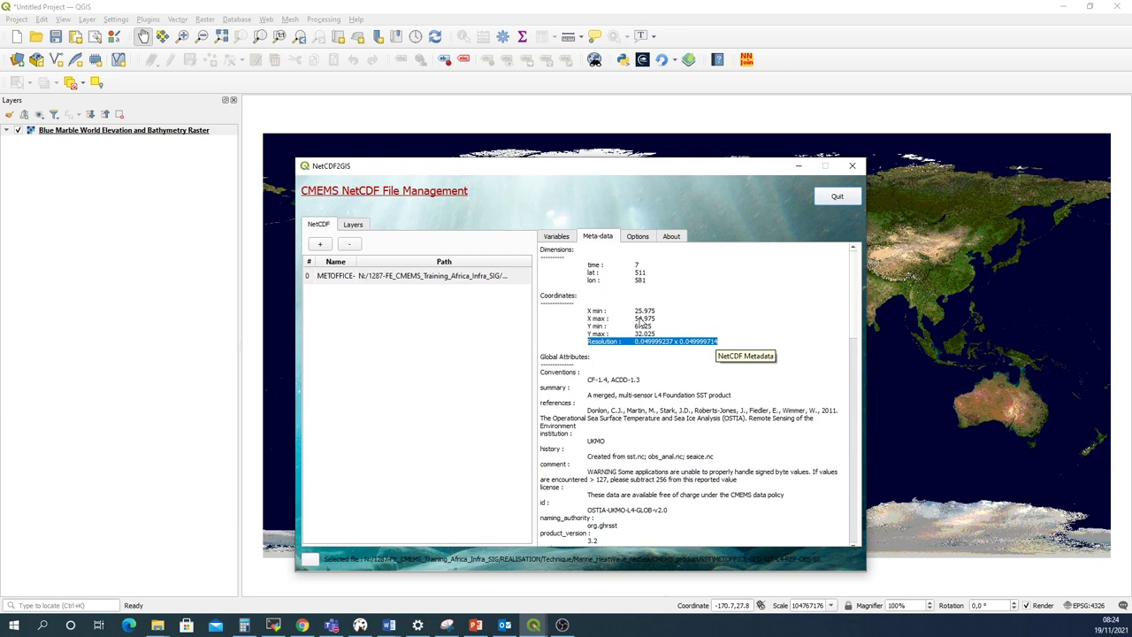
scroll(631, 334, "down", 2)
scroll(632, 336, "down", 1)
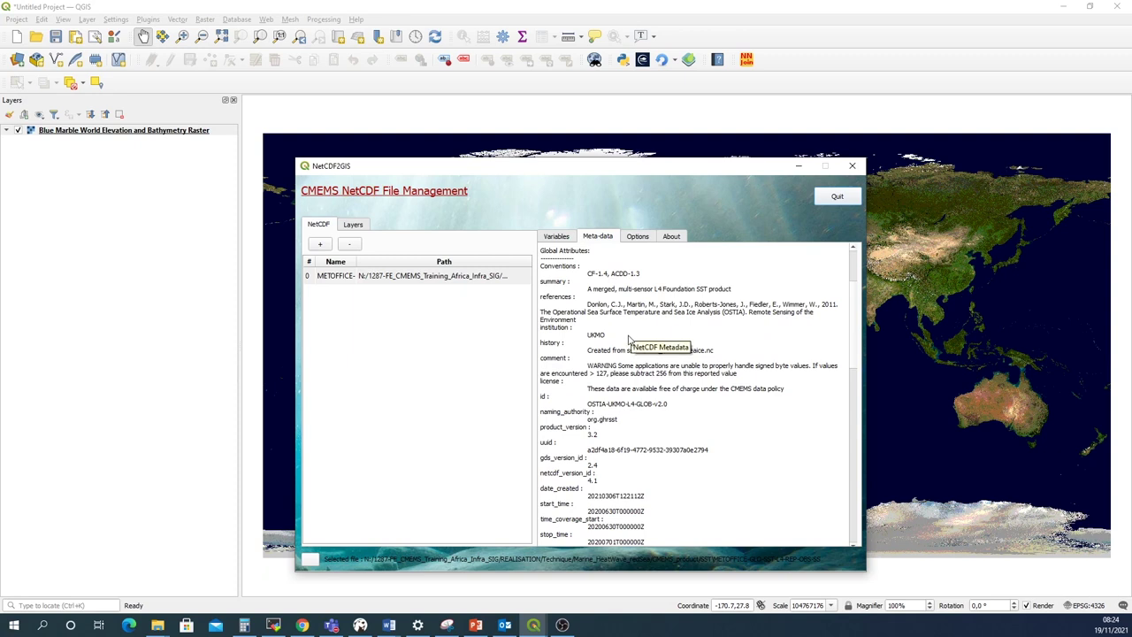
scroll(637, 339, "down", 4)
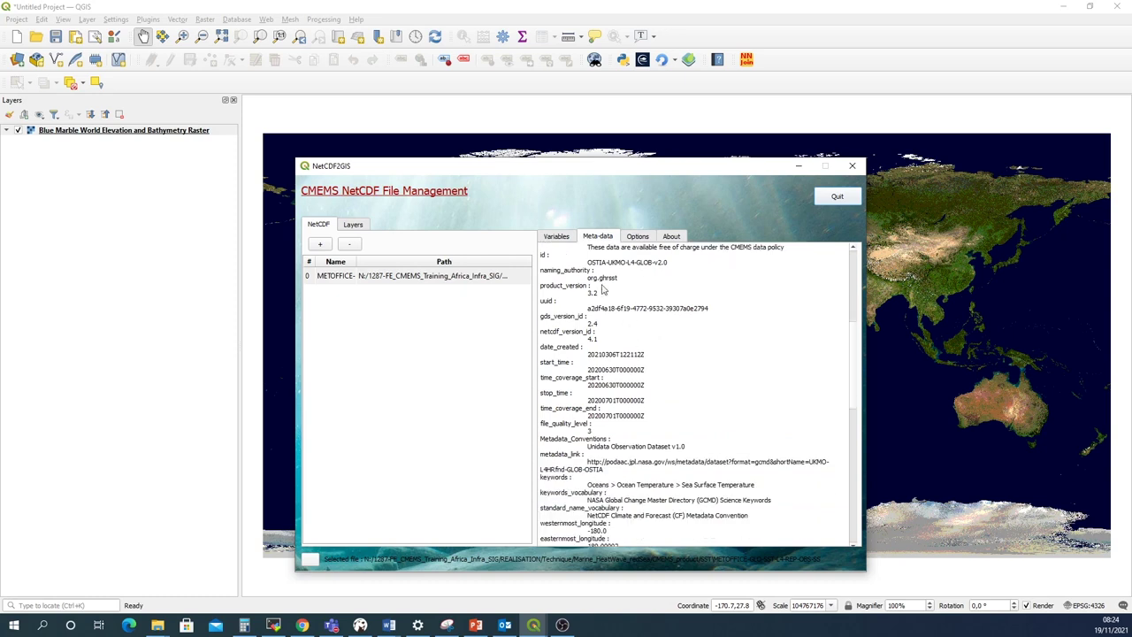
scroll(574, 274, "up", 3)
left_click(557, 237)
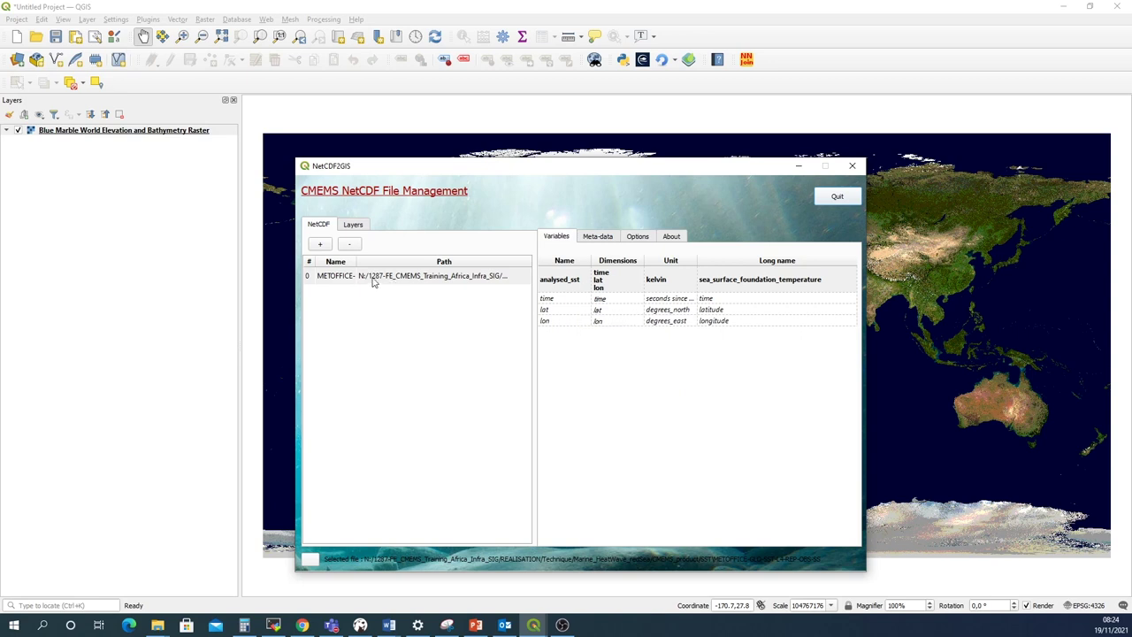
Open the layer sequence settings for the file's analysed_sst variable
left_click(399, 282)
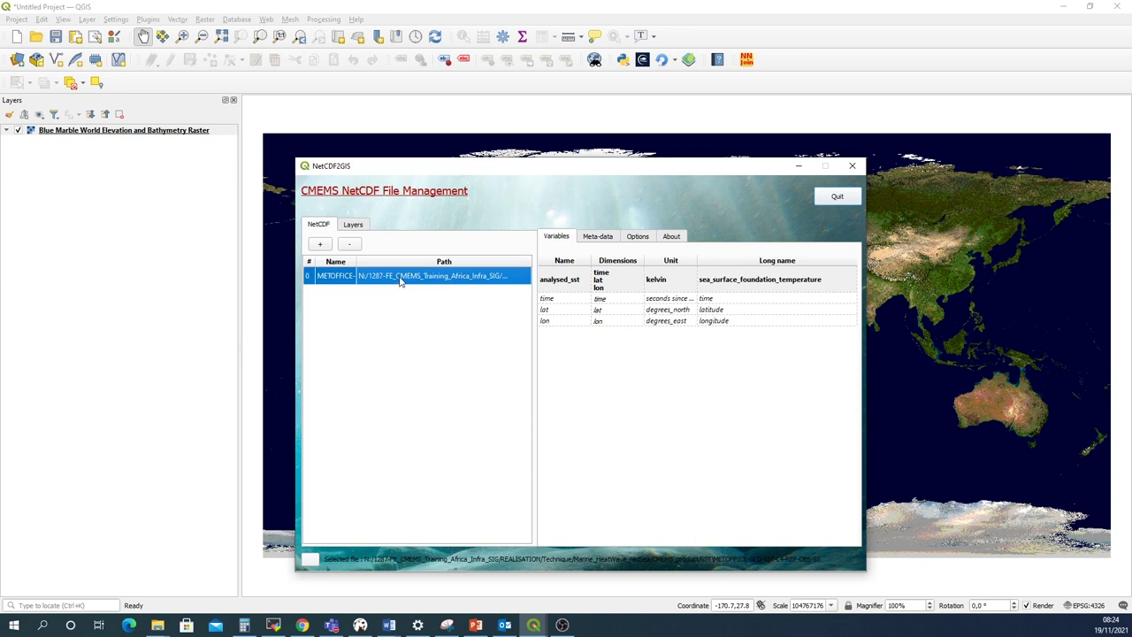
left_click(560, 281)
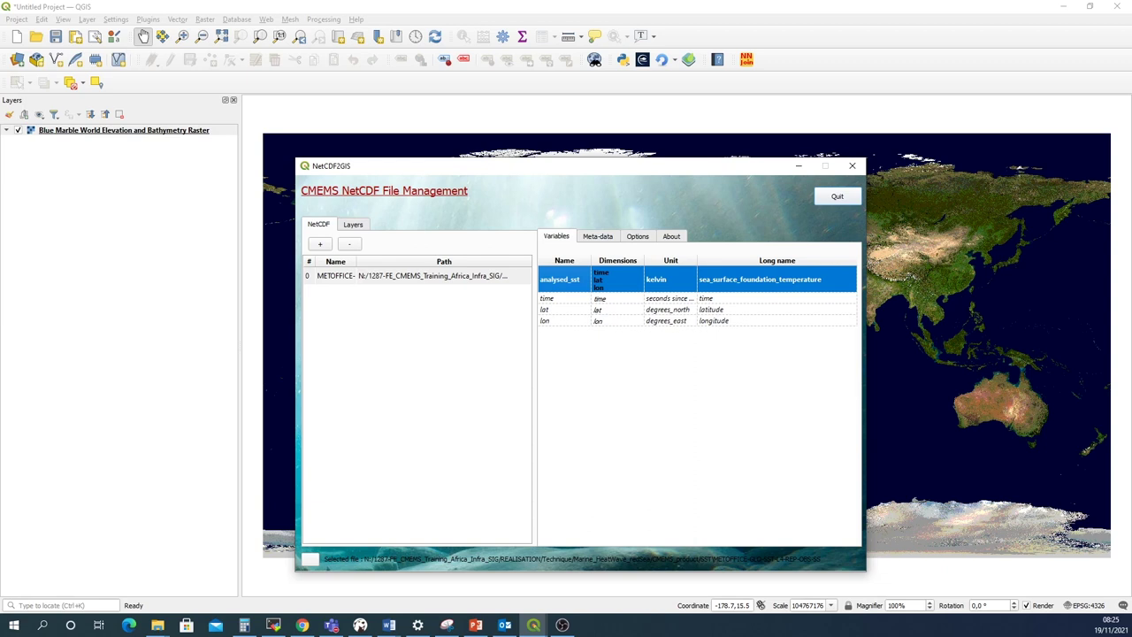
right_click(565, 282)
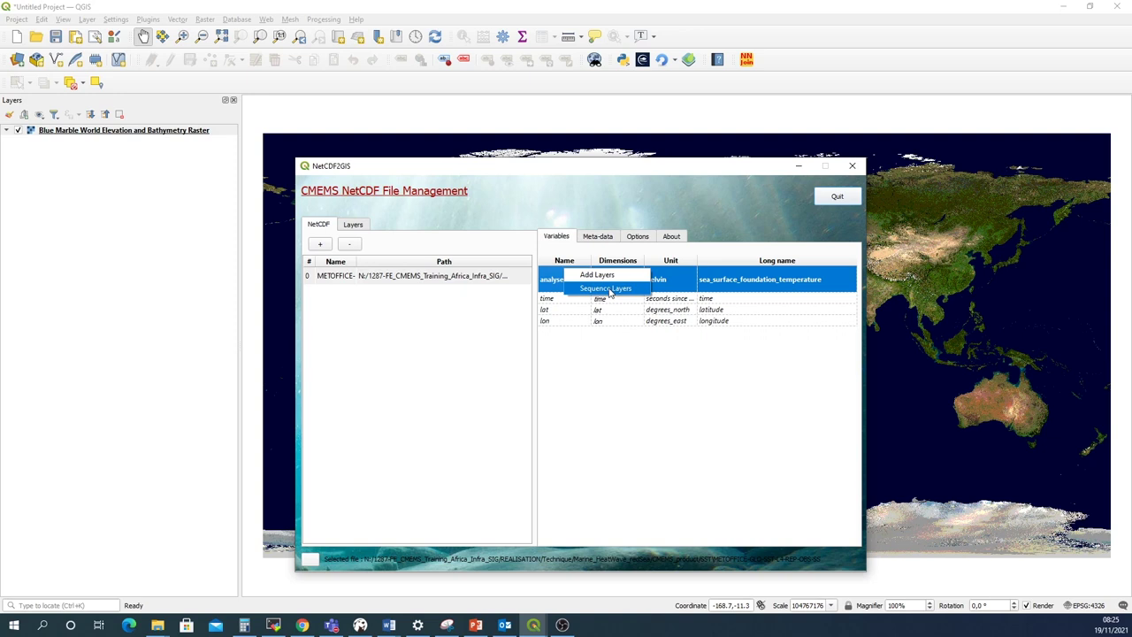
left_click(607, 288)
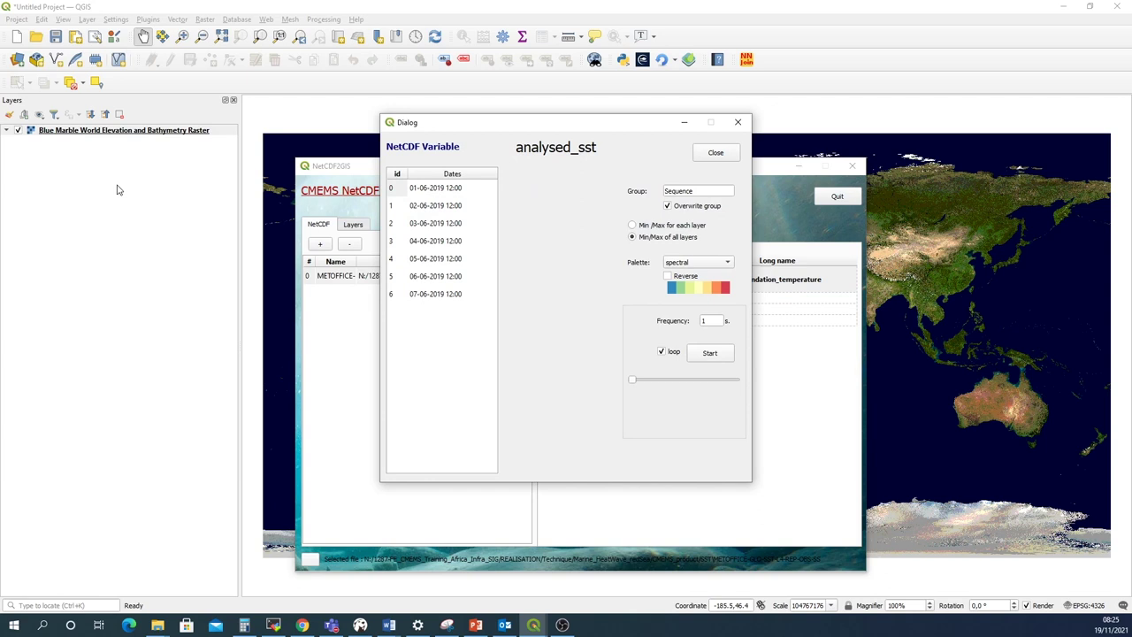
Select all dates from 01-06-2019 to 07-06-2019 and start the looping layer sequence
left_click(451, 189)
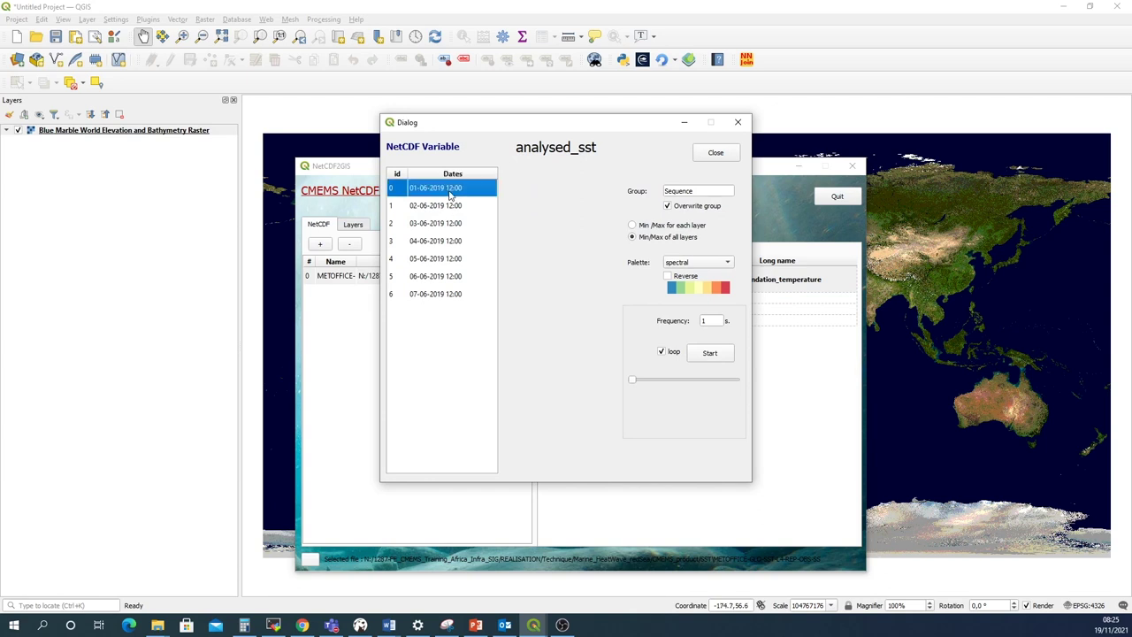
left_click(454, 296, "shift")
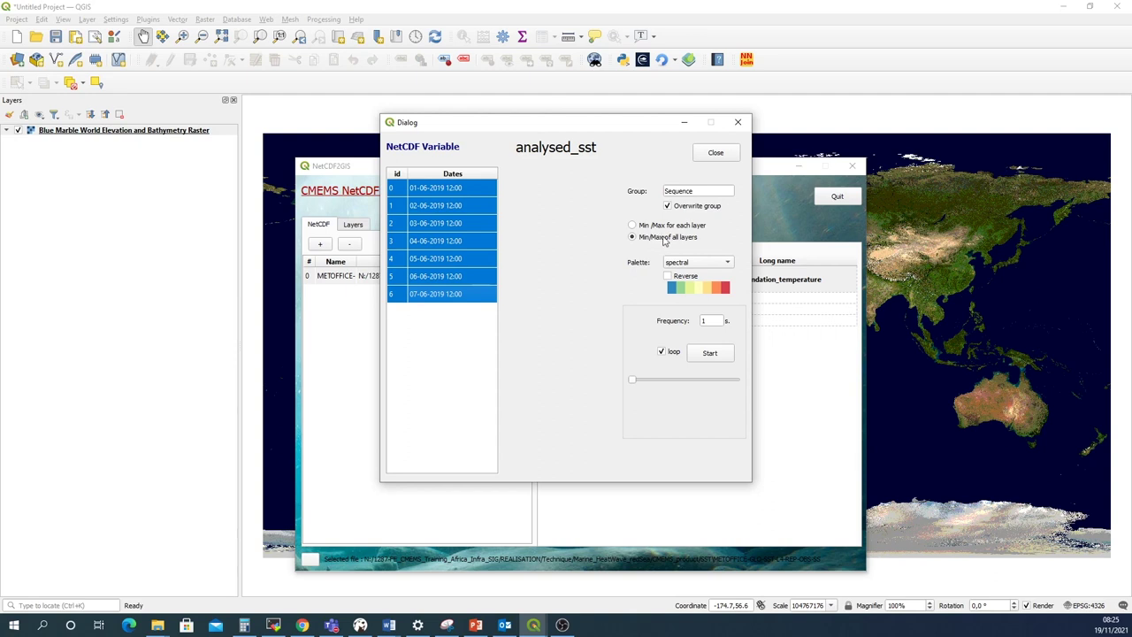
left_click(709, 353)
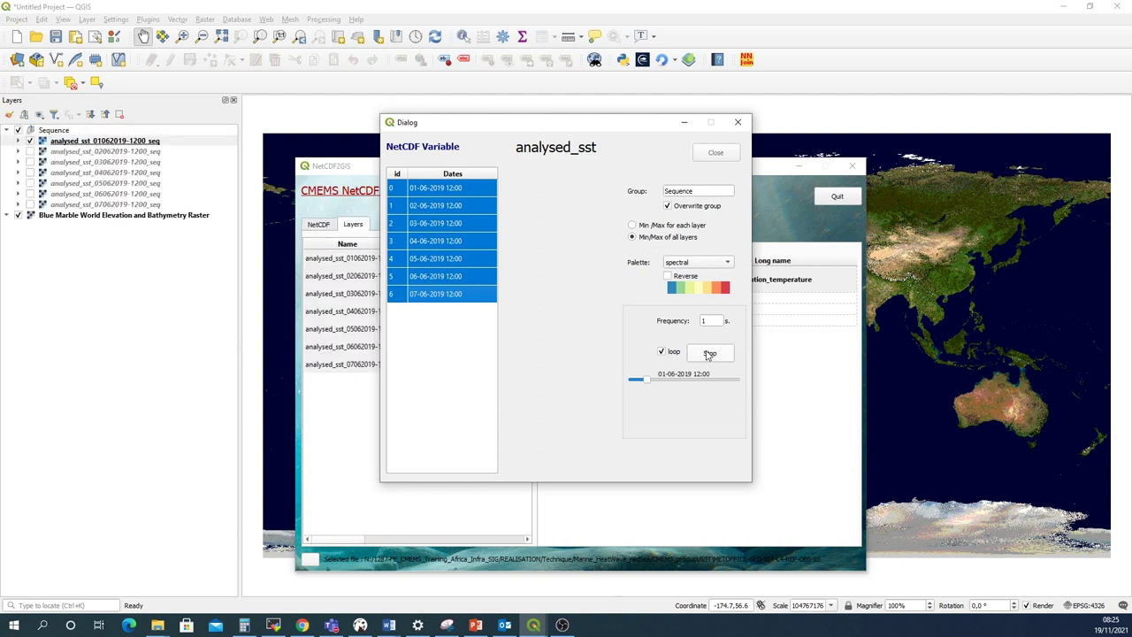
Examine the animated sea surface temperature layers on the map over the Red Sea
left_click(188, 266)
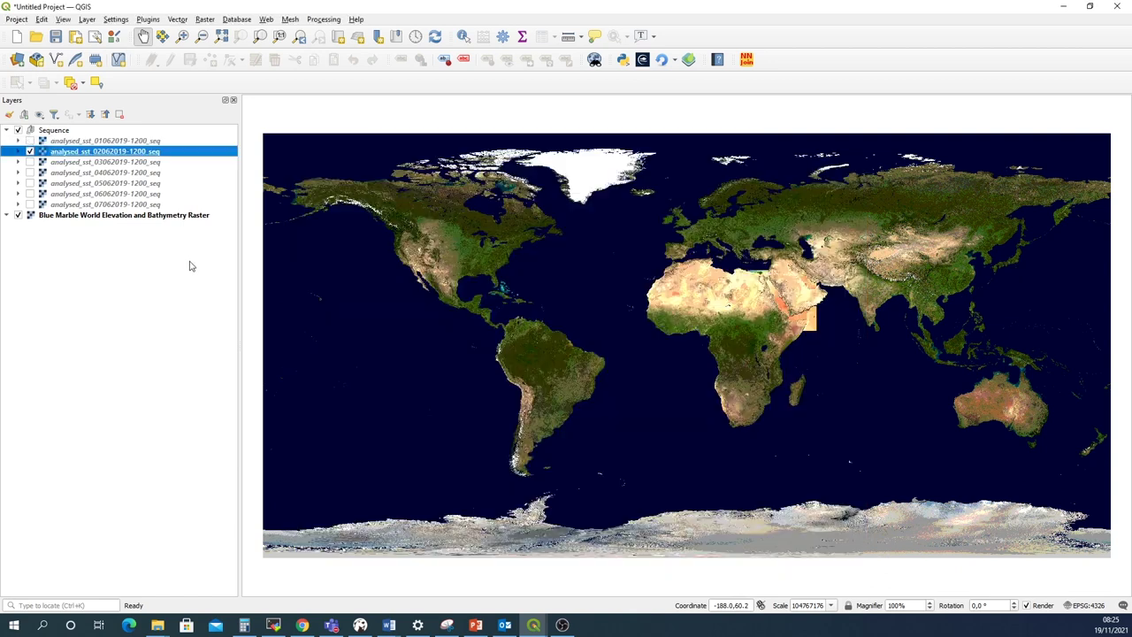
scroll(805, 305, "up", 2)
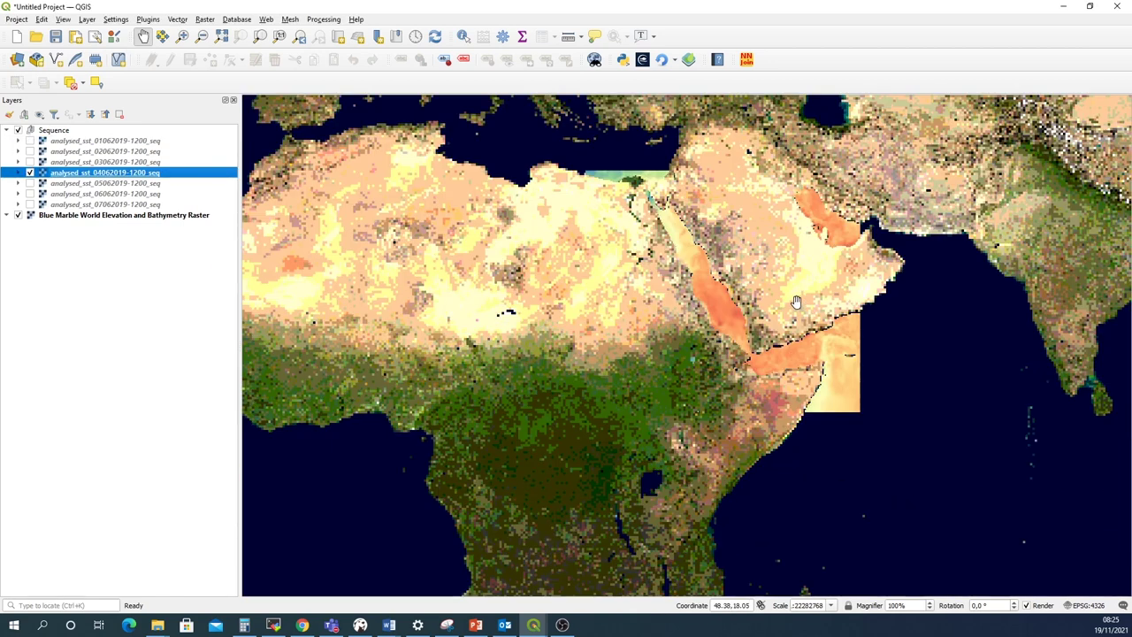
scroll(776, 304, "up", 1)
scroll(752, 302, "down", 1)
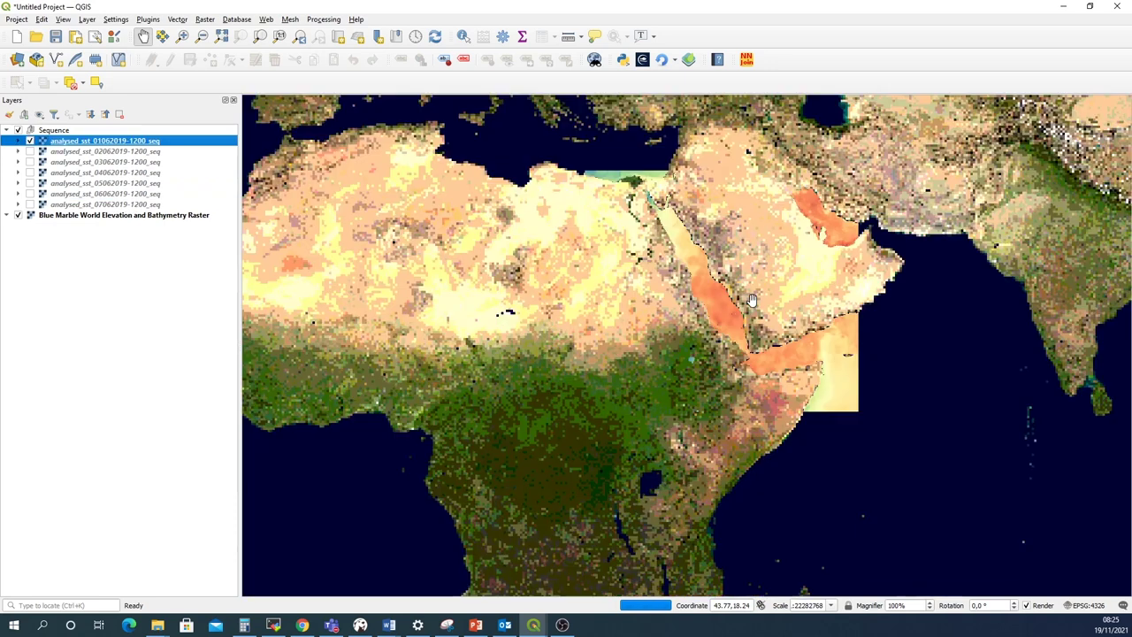
scroll(721, 281, "down", 1)
scroll(665, 339, "up", 2)
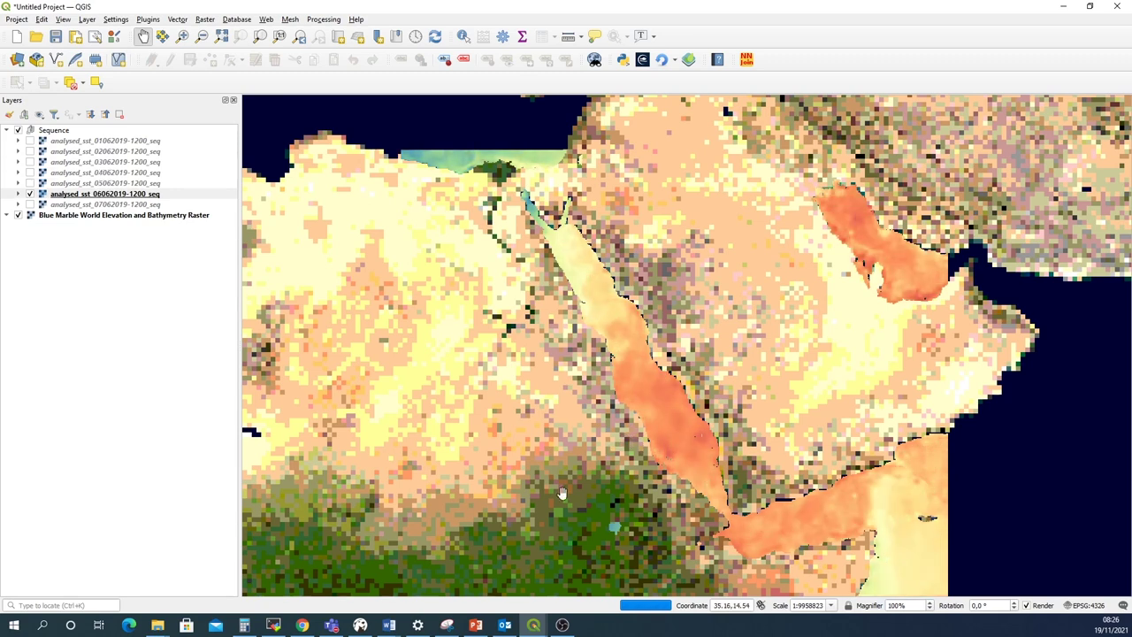
Stop the looping analysed_sst layer sequence and close its settings dialog
mouse_move(535, 628)
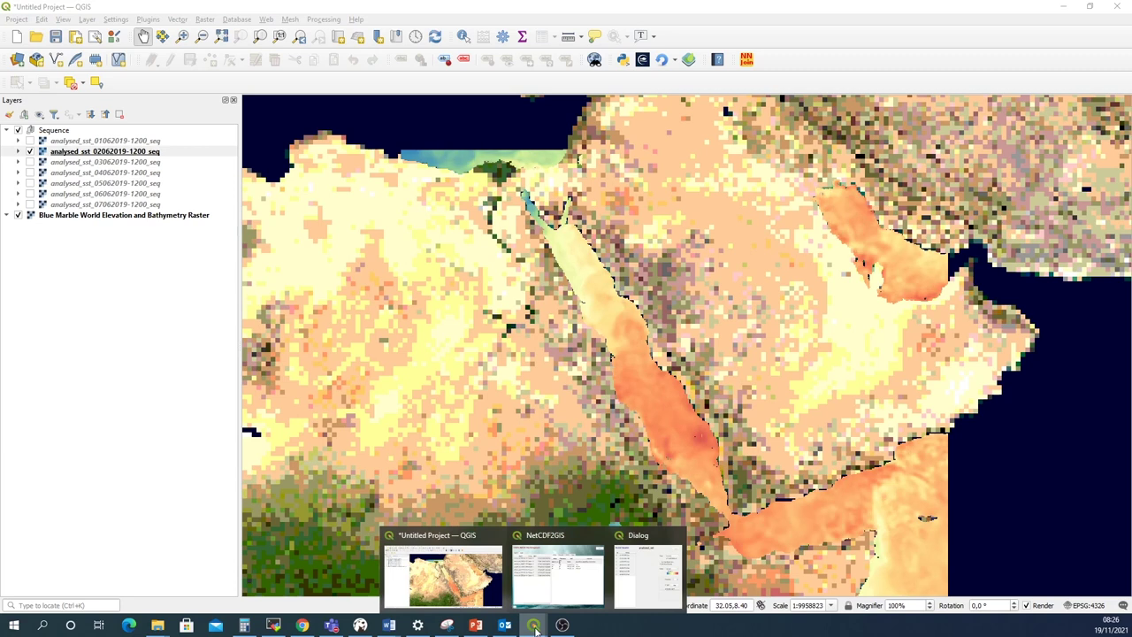
left_click(639, 574)
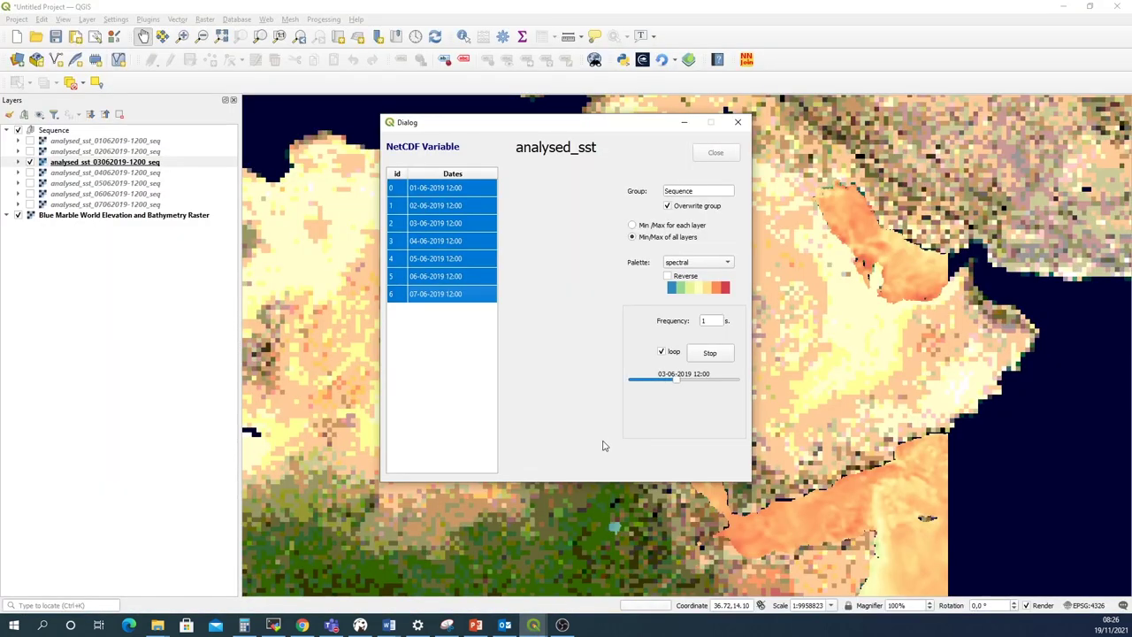
left_click(710, 354)
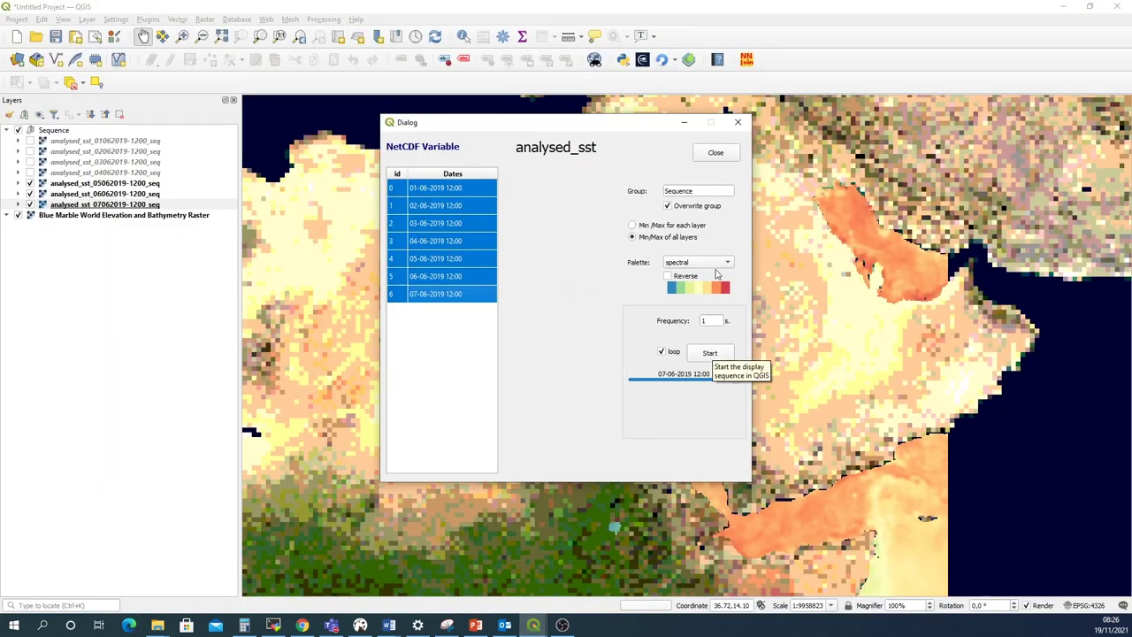
left_click(738, 123)
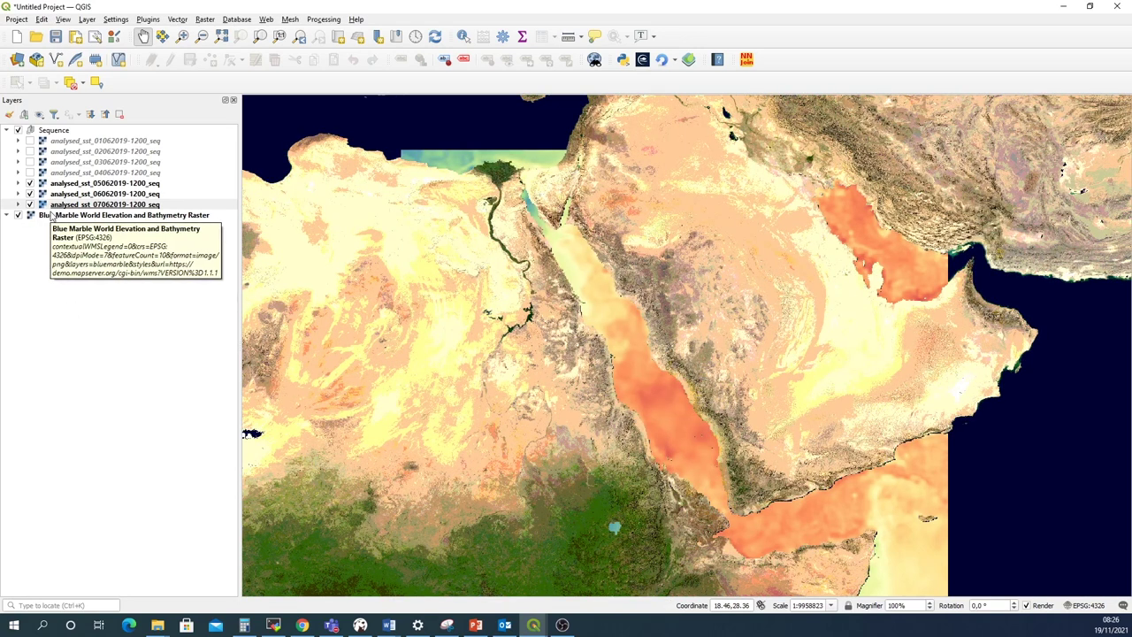
Hide the analysed_sst layers for 05, 06 and 07 June 2019 and show only the 03062019 layer above Blue Marble
left_click(30, 193)
left_click(32, 205)
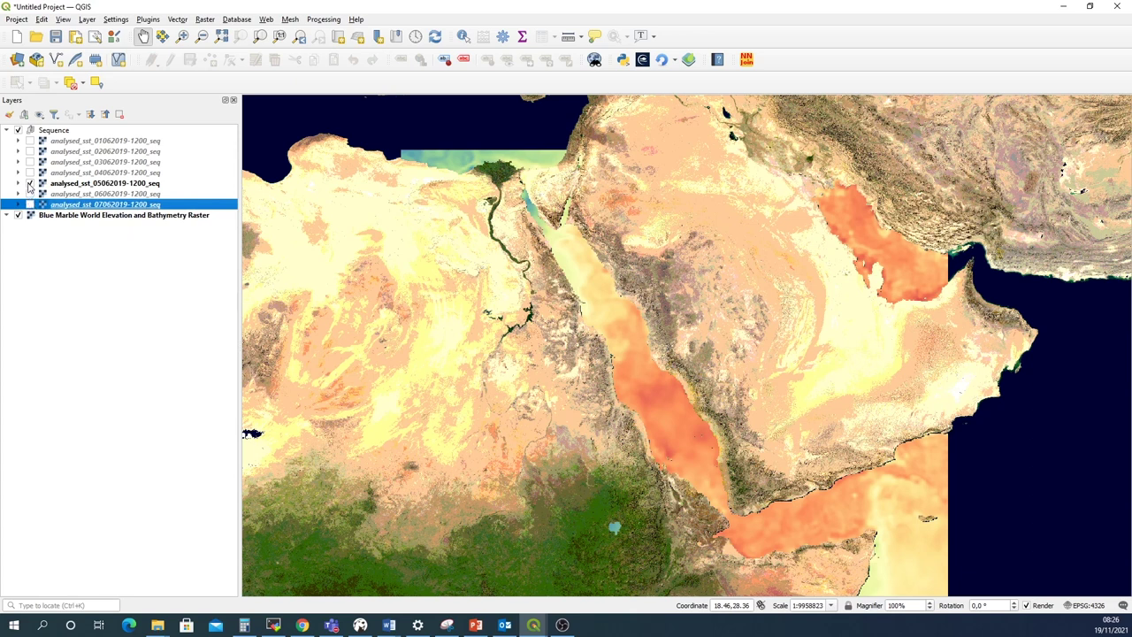
left_click(30, 184)
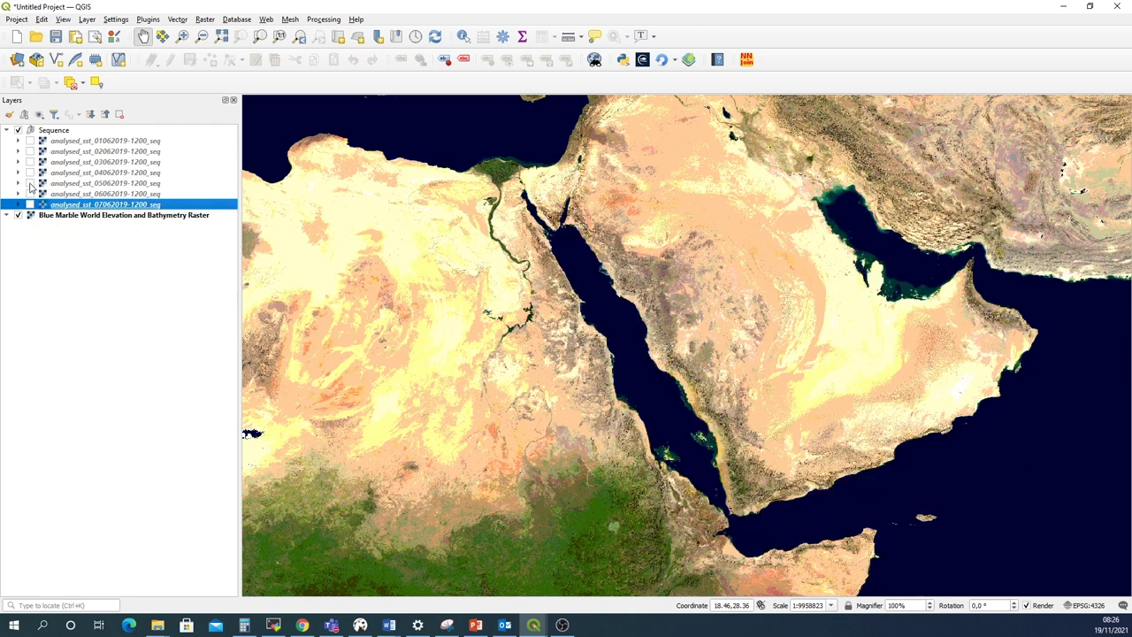
left_click(30, 184)
left_click(30, 184)
left_click(30, 163)
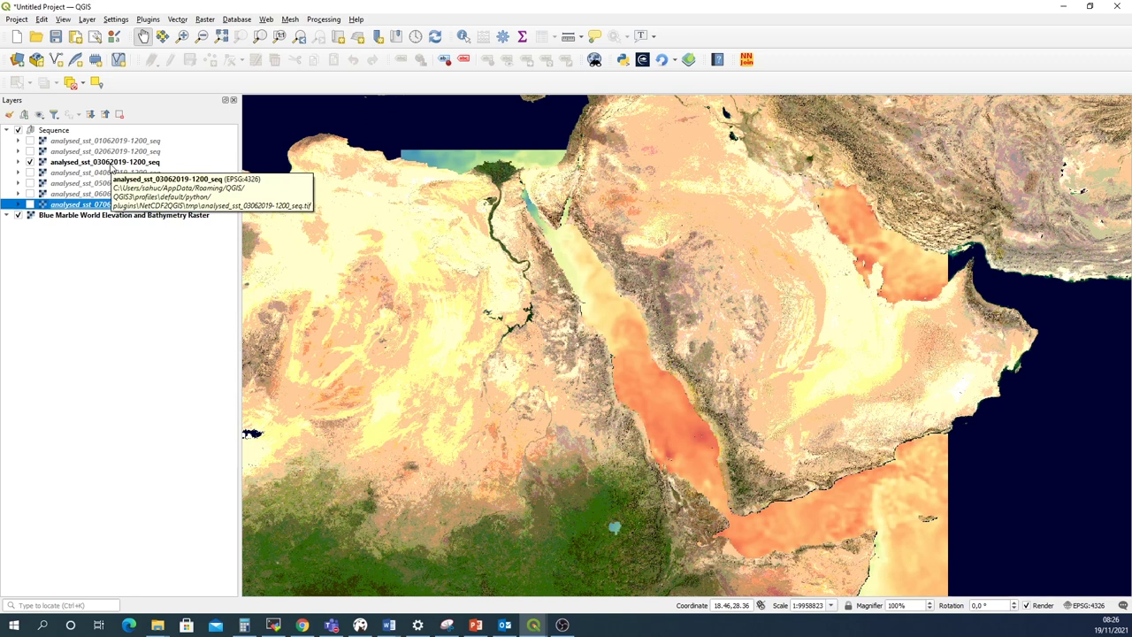
left_click(110, 164)
right_click(116, 166)
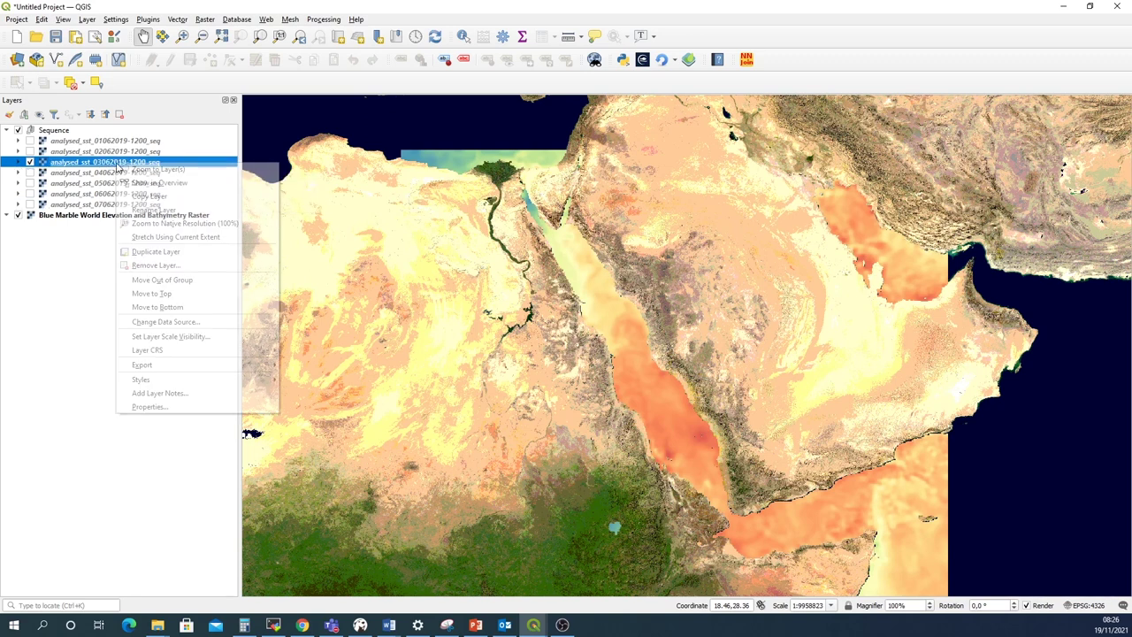
left_click(174, 412)
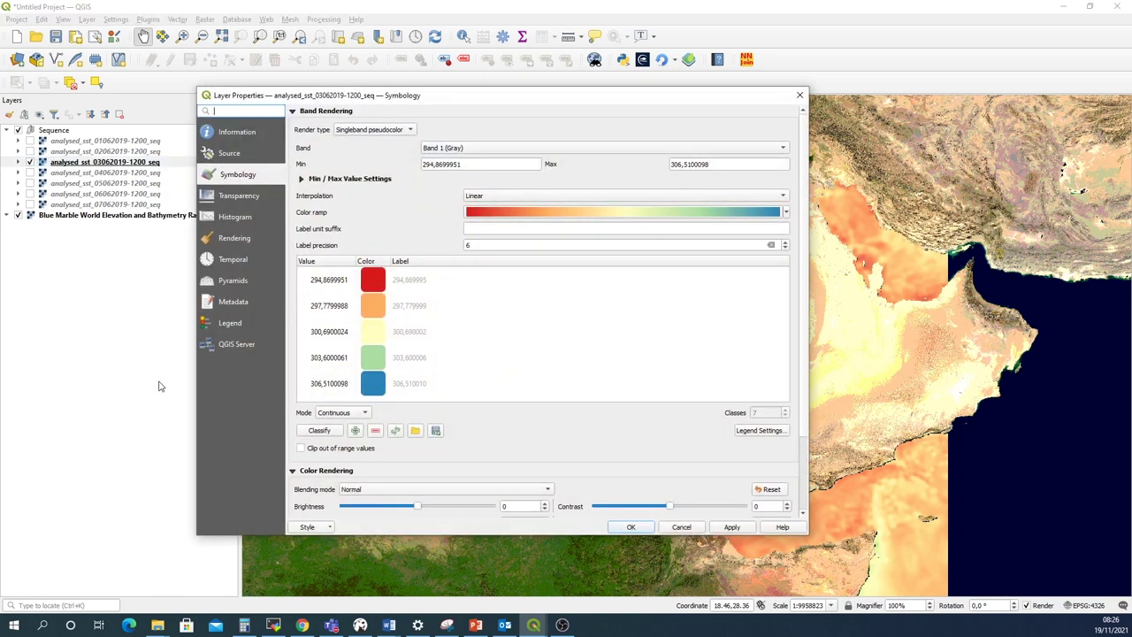
left_click_drag(458, 105, 242, 263)
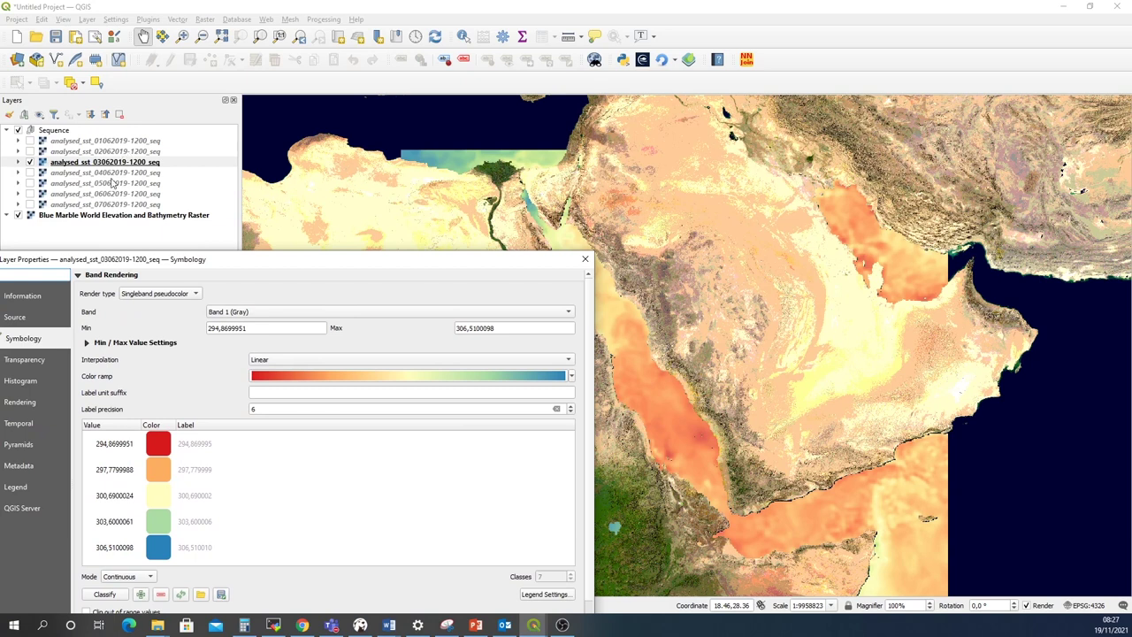
left_click_drag(254, 331, 163, 333)
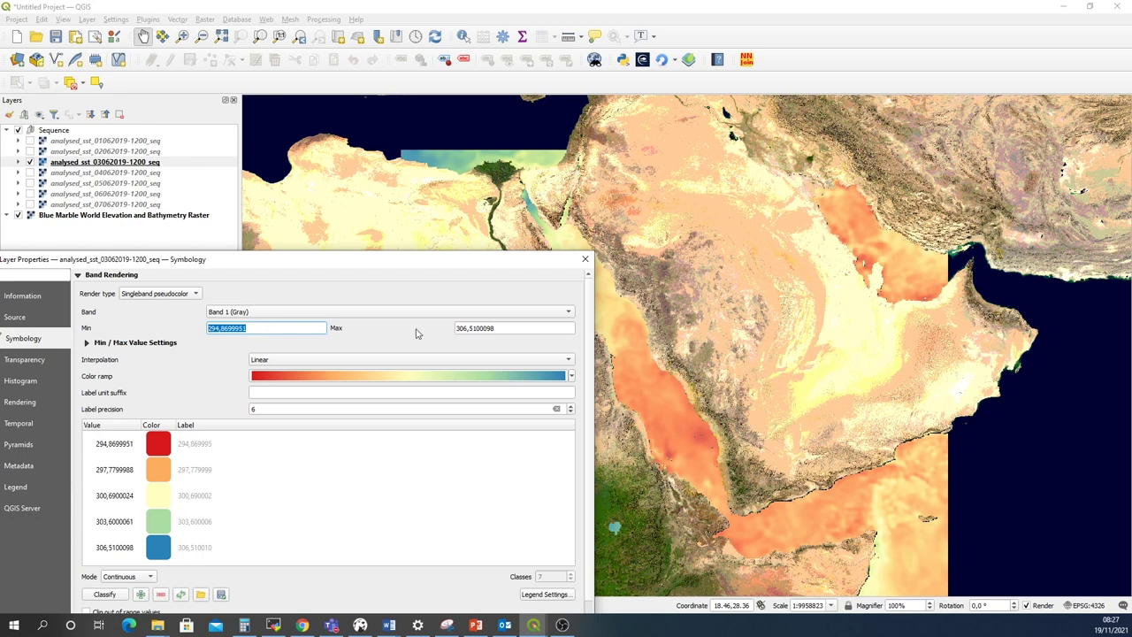
key("Tab")
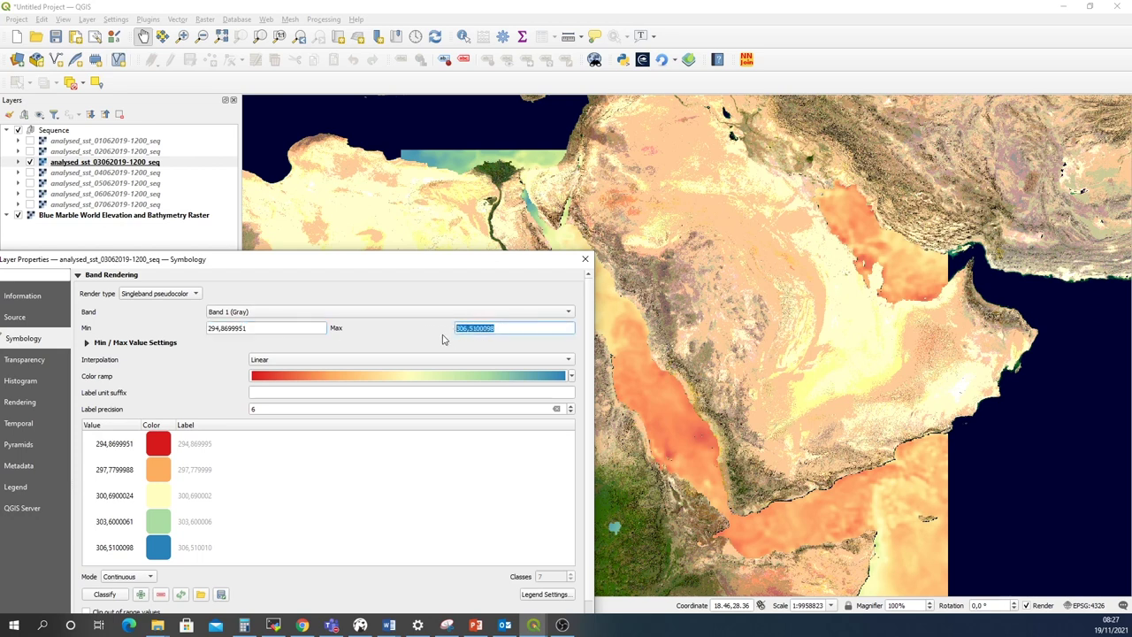
left_click_drag(372, 265, 430, 177)
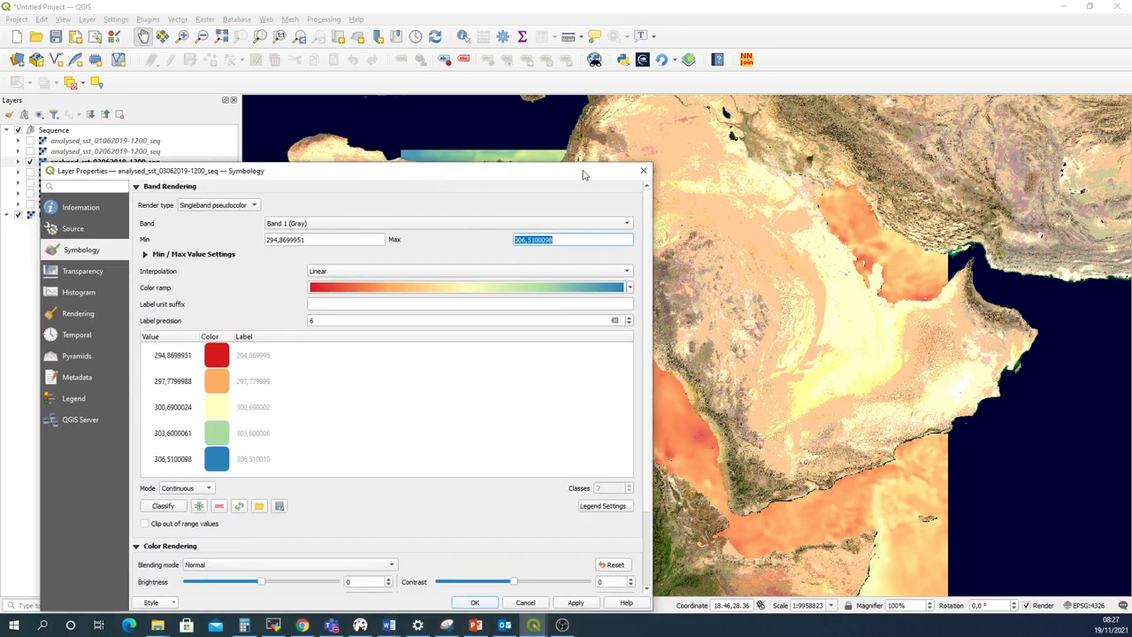
left_click(644, 172)
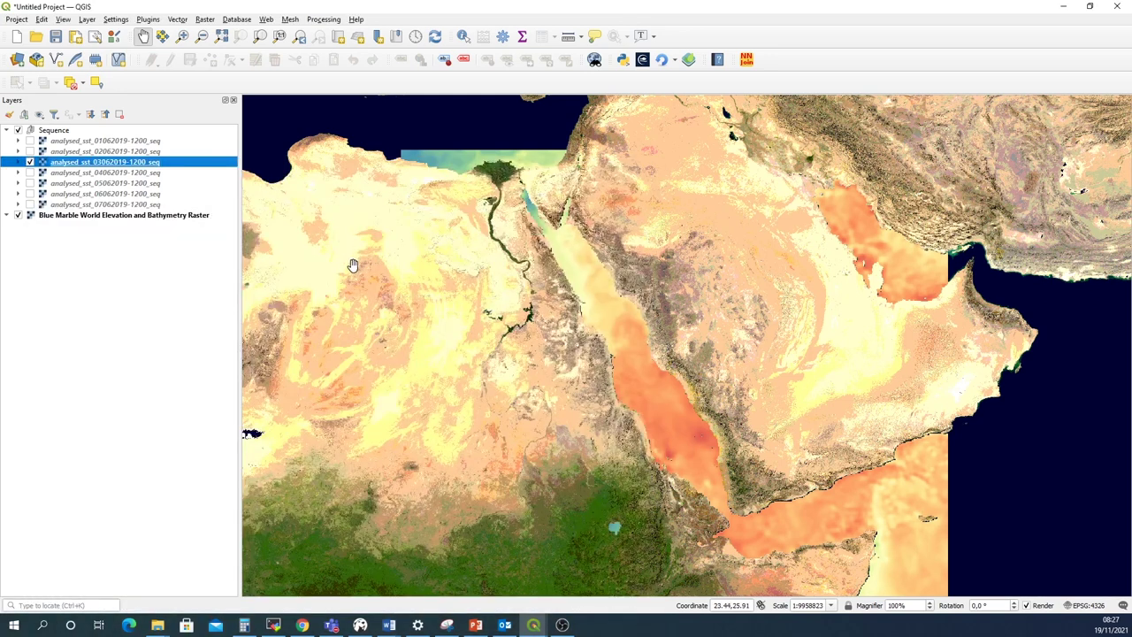
Find the GDAL Raster calculator in the Processing Toolbox and open it as a batch process
left_click_drag(613, 387, 594, 338)
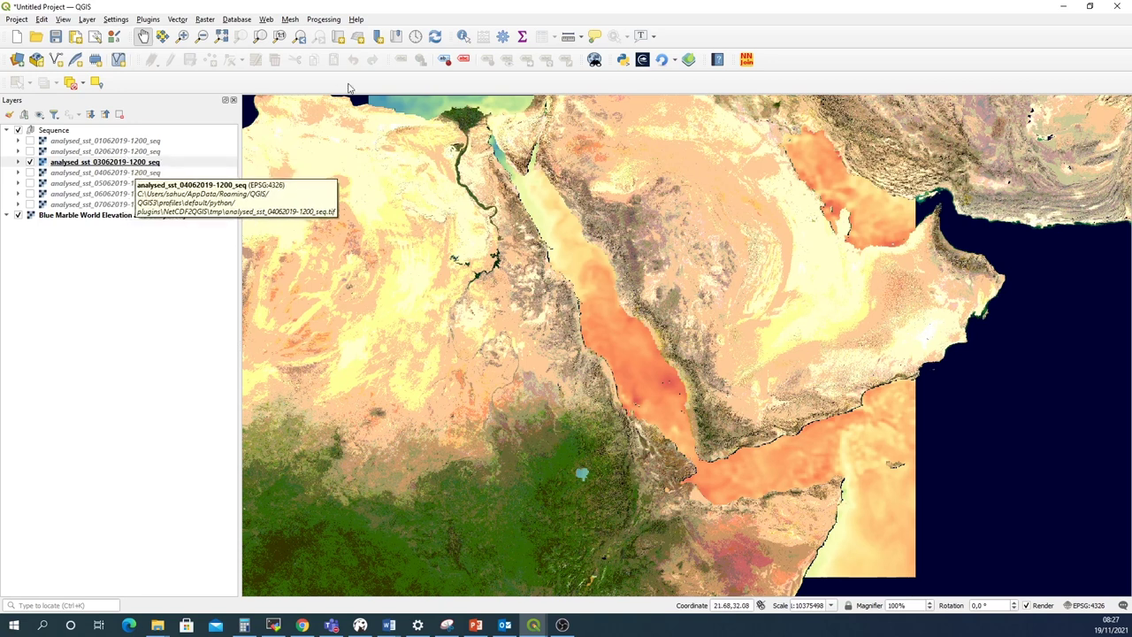
left_click(324, 19)
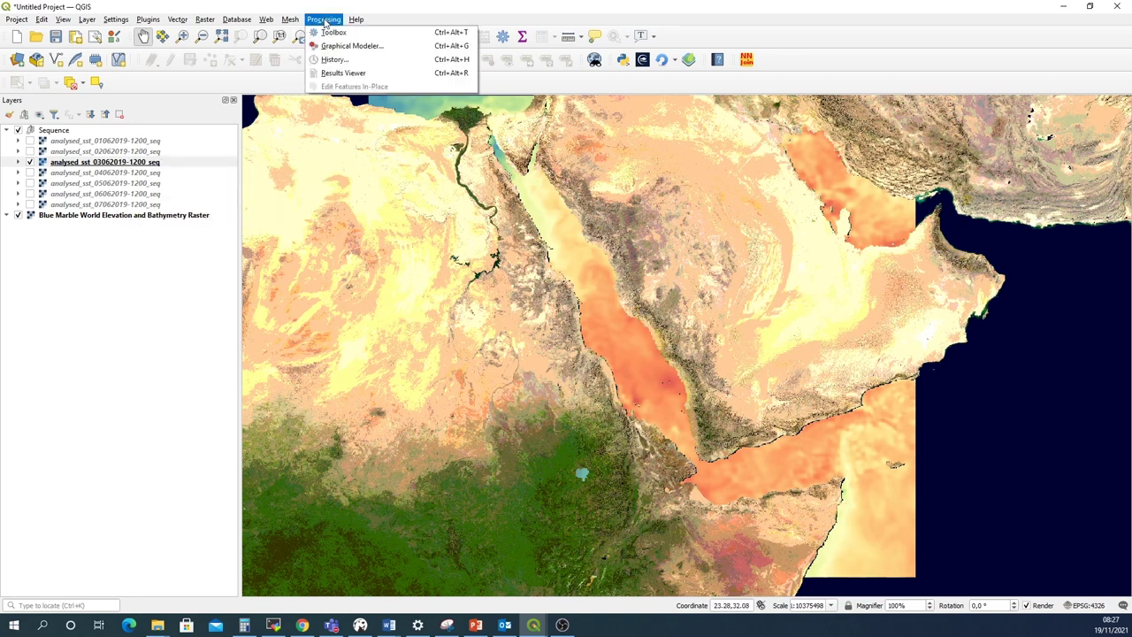
left_click(334, 35)
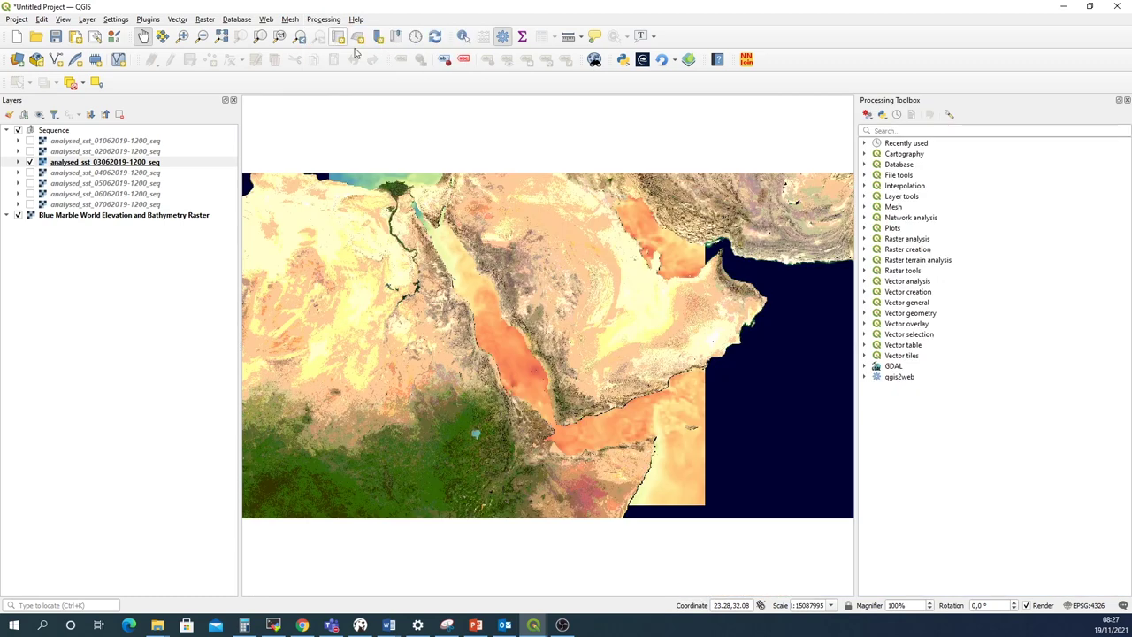
left_click(938, 130)
type("Raster calcul")
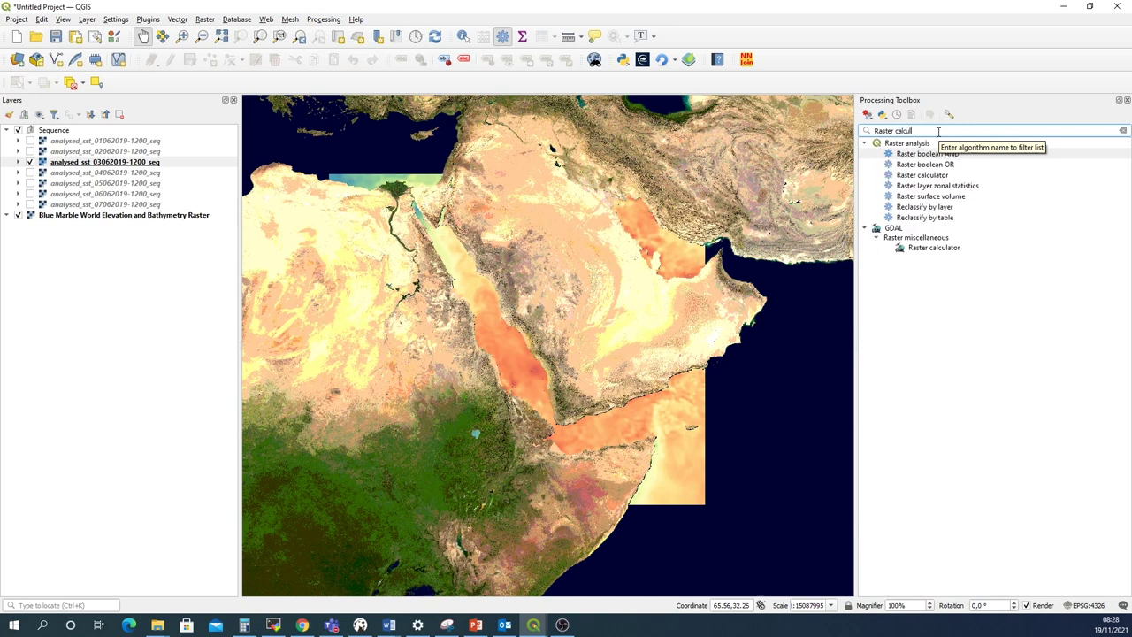
left_click(924, 249)
right_click(925, 249)
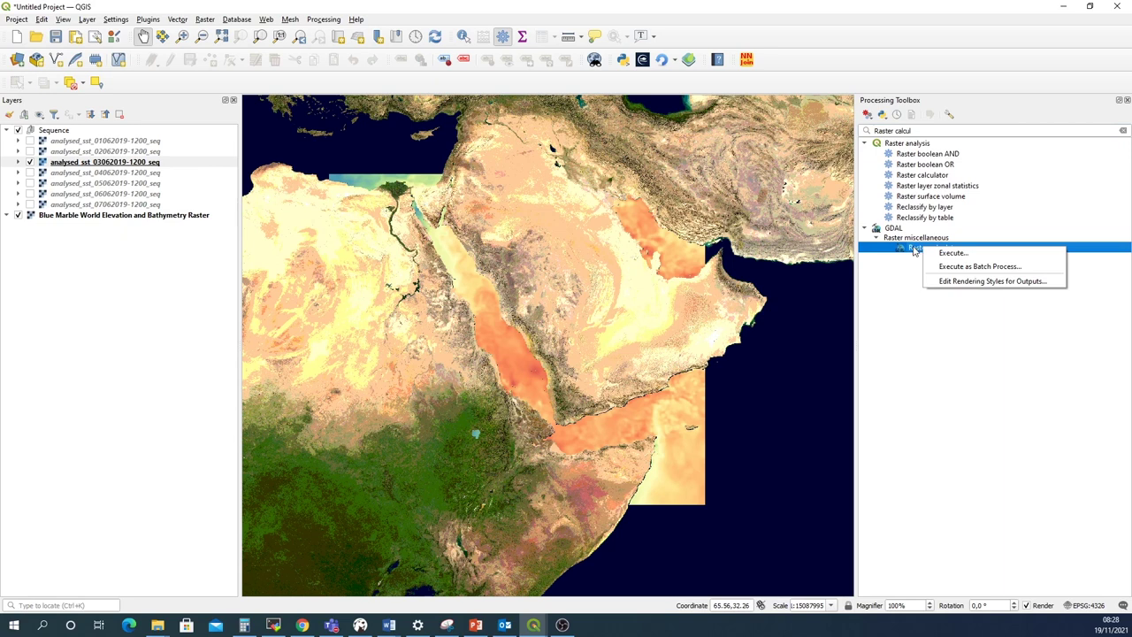
left_click(916, 251)
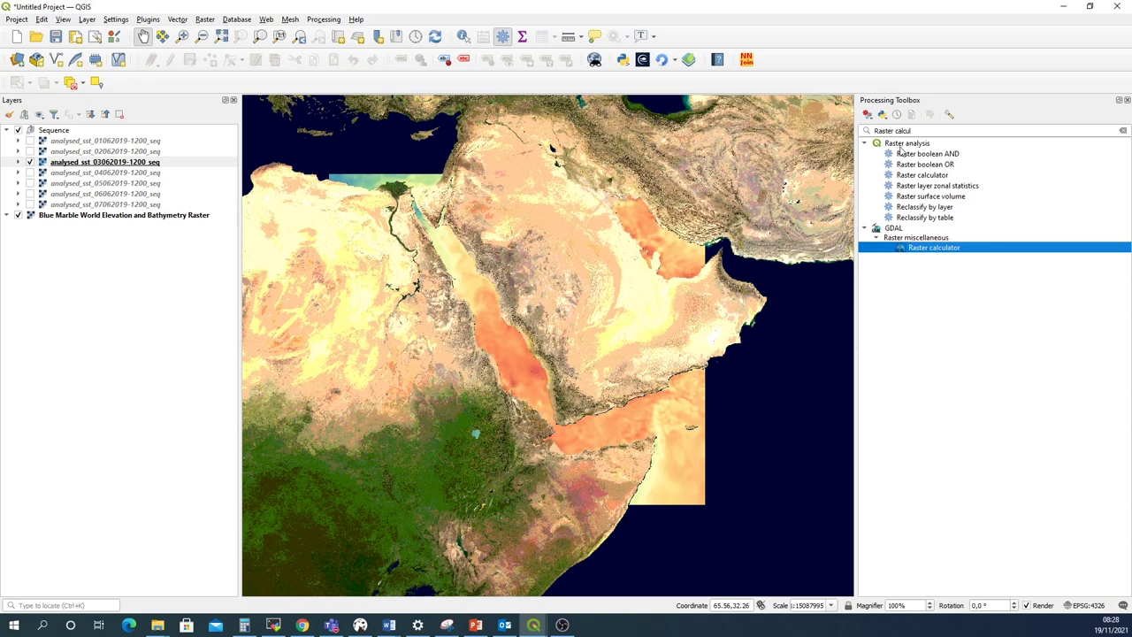
right_click(924, 250)
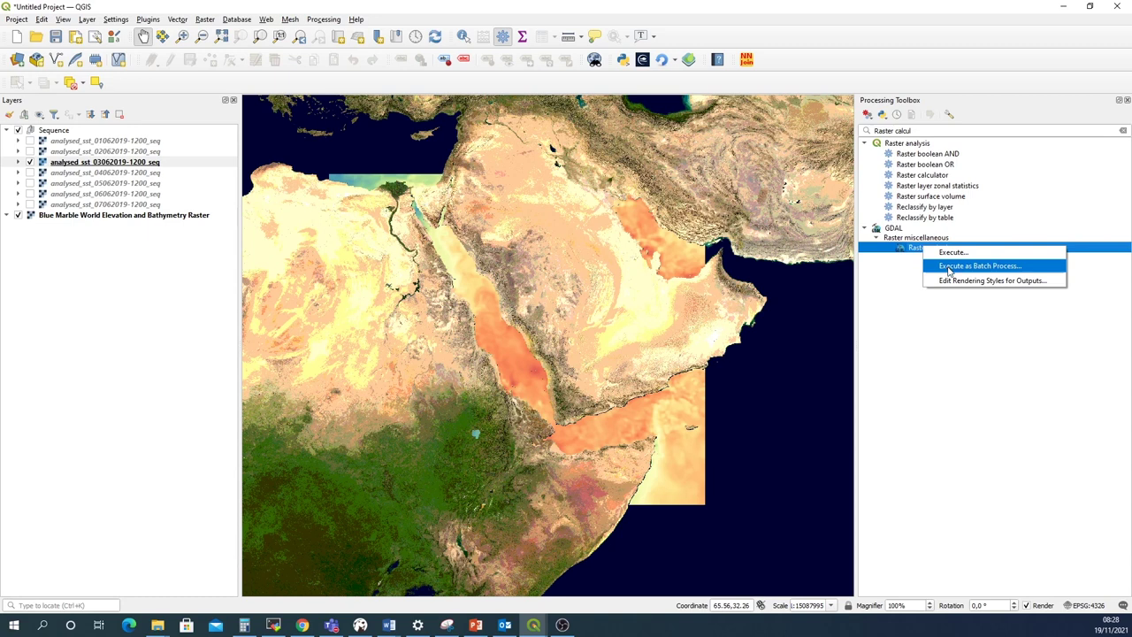
left_click(949, 271)
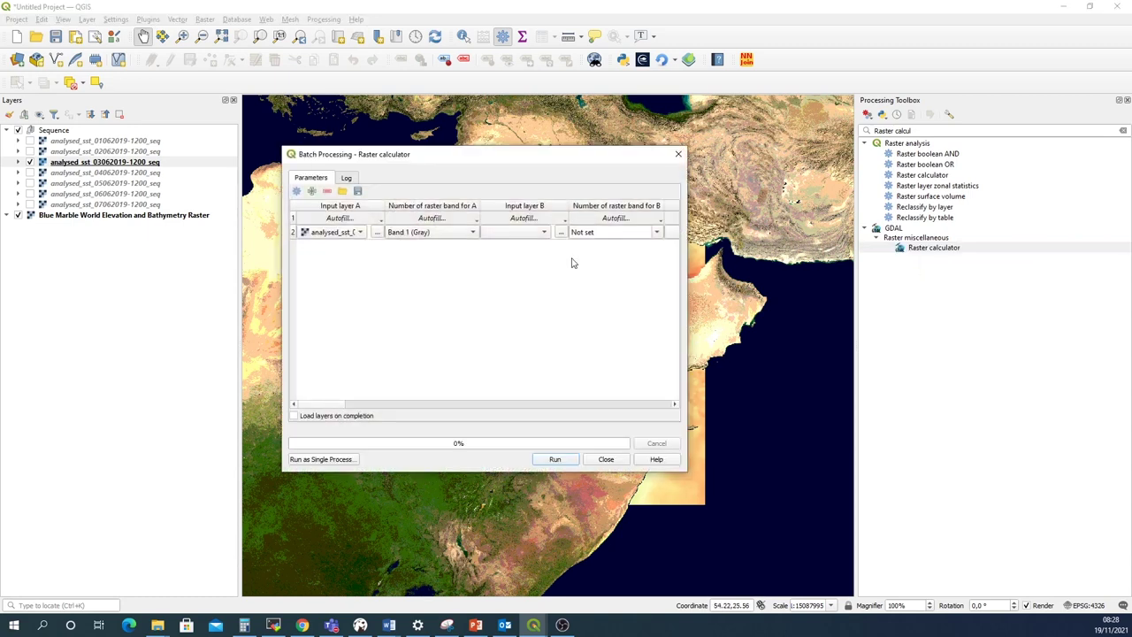
left_click_drag(385, 207, 395, 207)
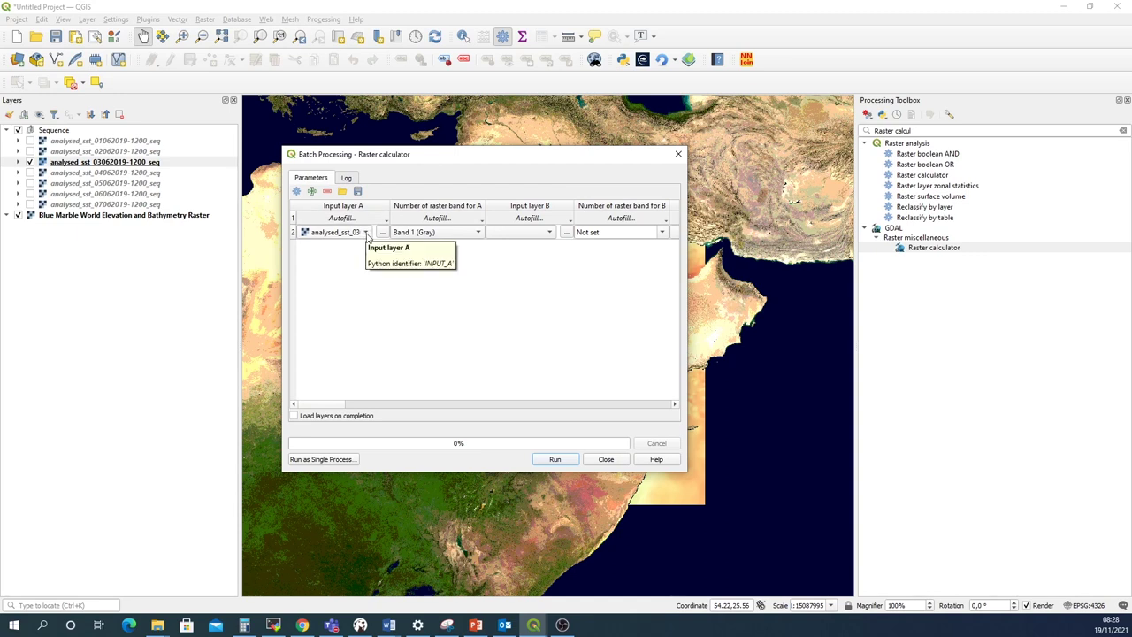
left_click(365, 232)
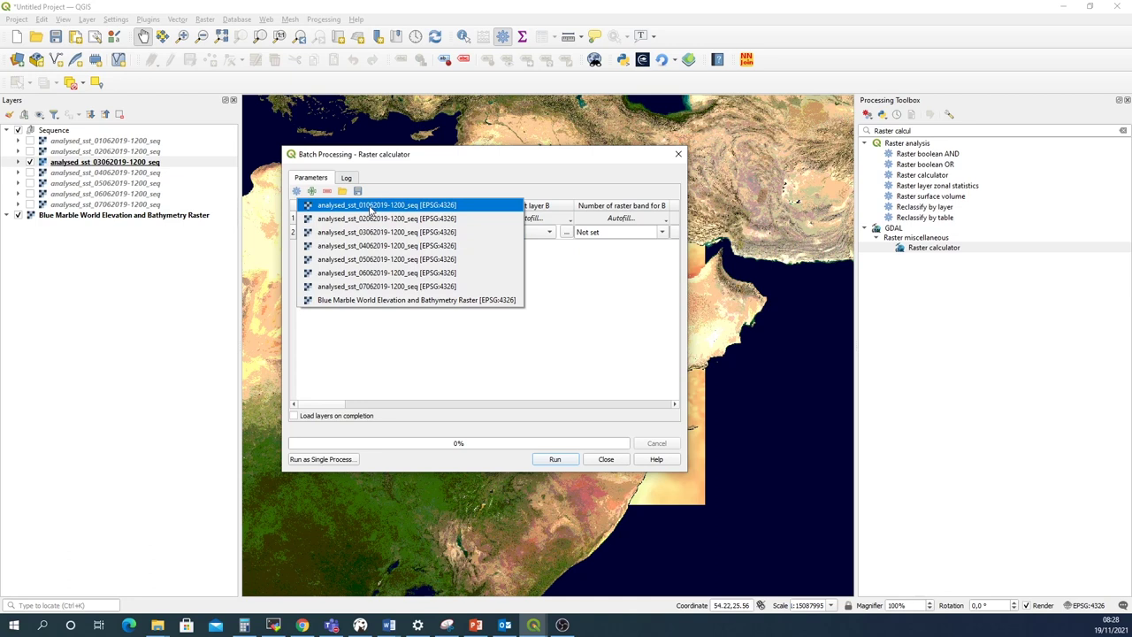
left_click(371, 206)
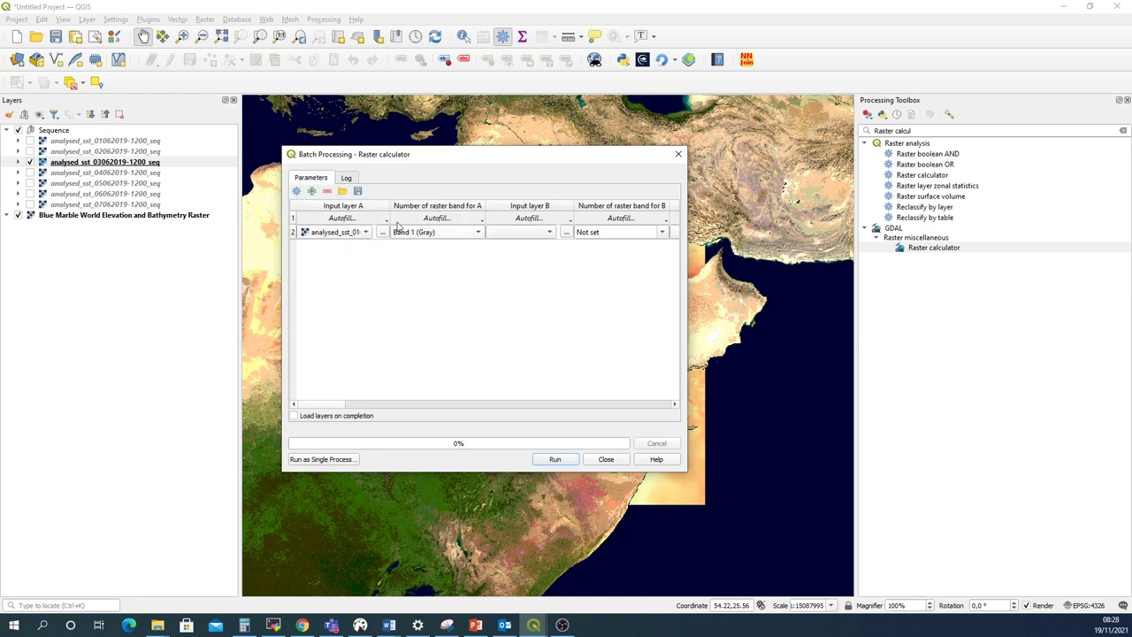
left_click_drag(389, 203, 416, 205)
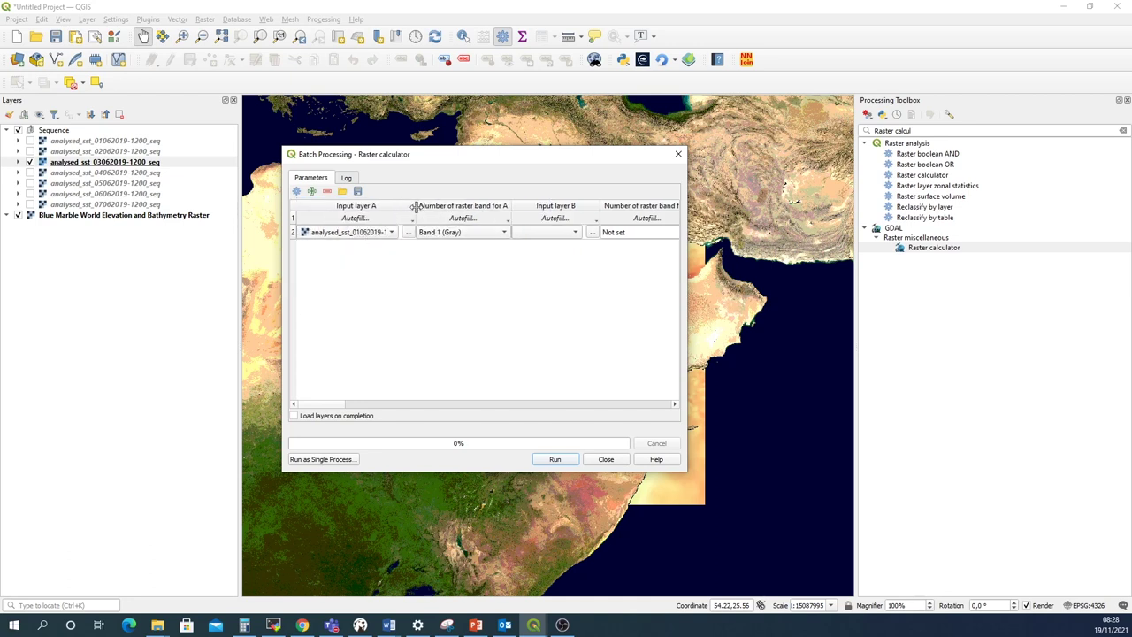
Add six more rows to the Raster calculator batch table
left_click(312, 192)
left_click(312, 192)
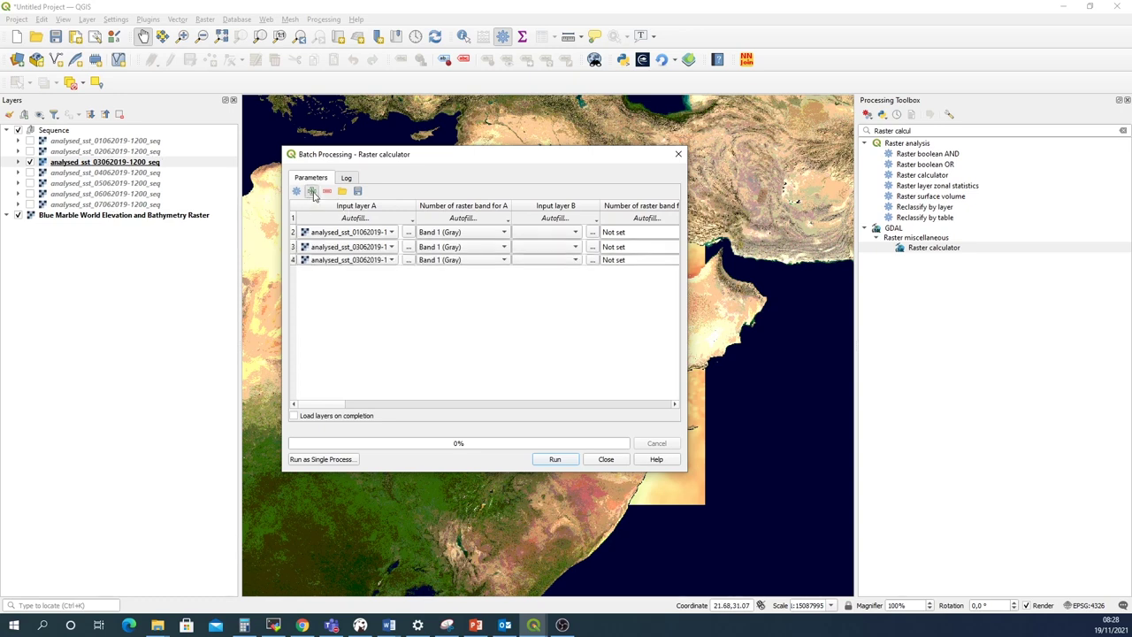
left_click(312, 192)
left_click(312, 192)
left_click(312, 192)
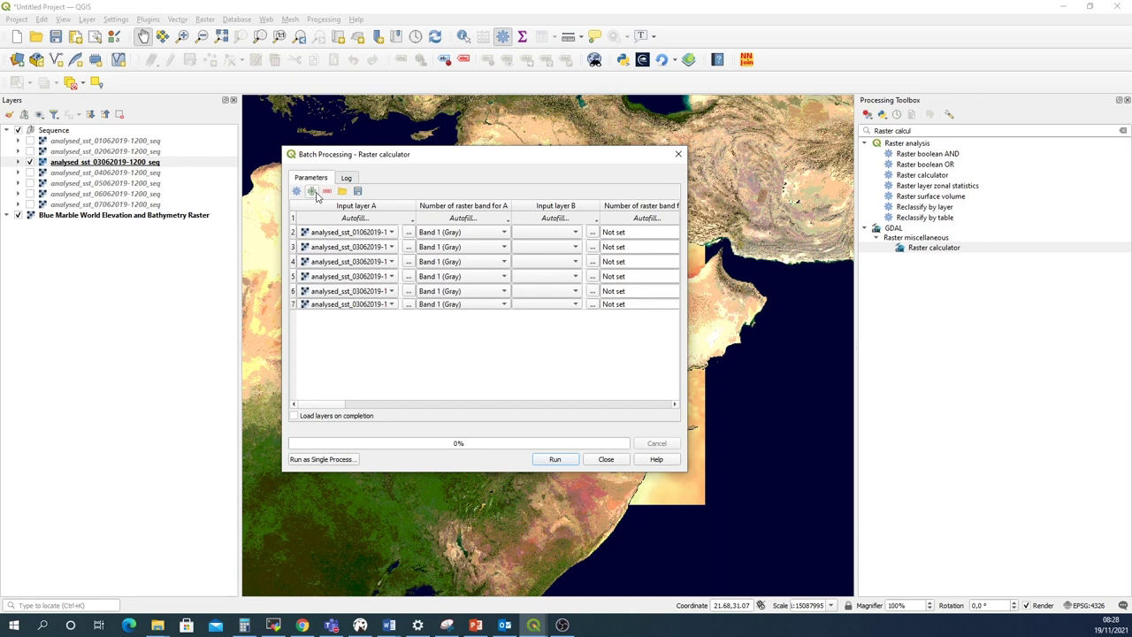
left_click(312, 191)
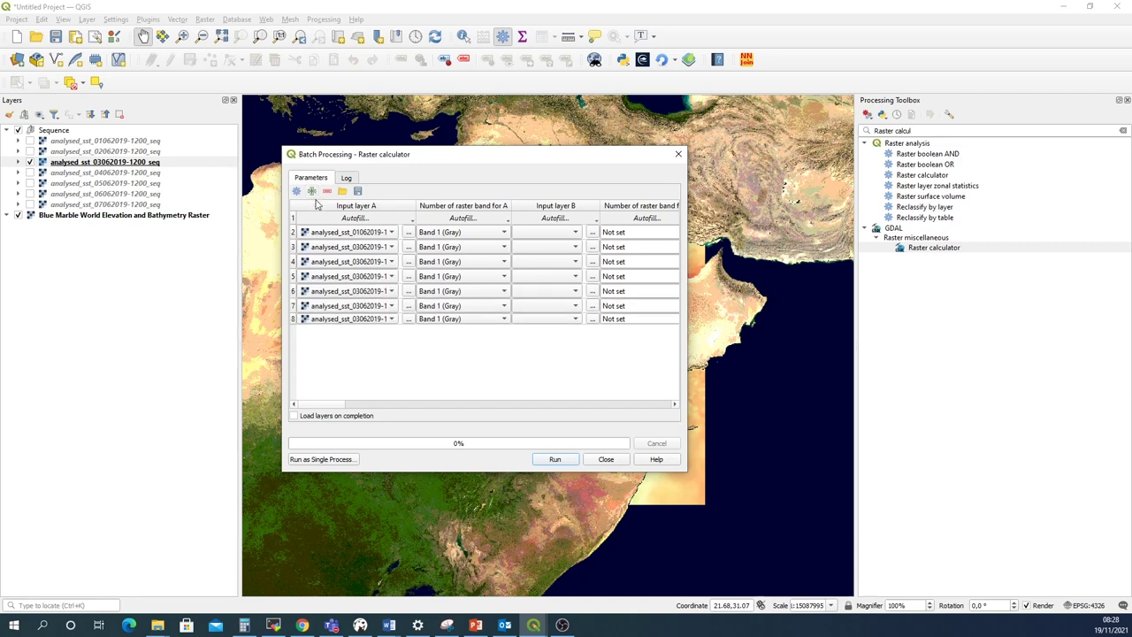
Set Input layer A of the six added rows to the analysed_sst layers 02062019 through 07062019, in date order
left_click(350, 250)
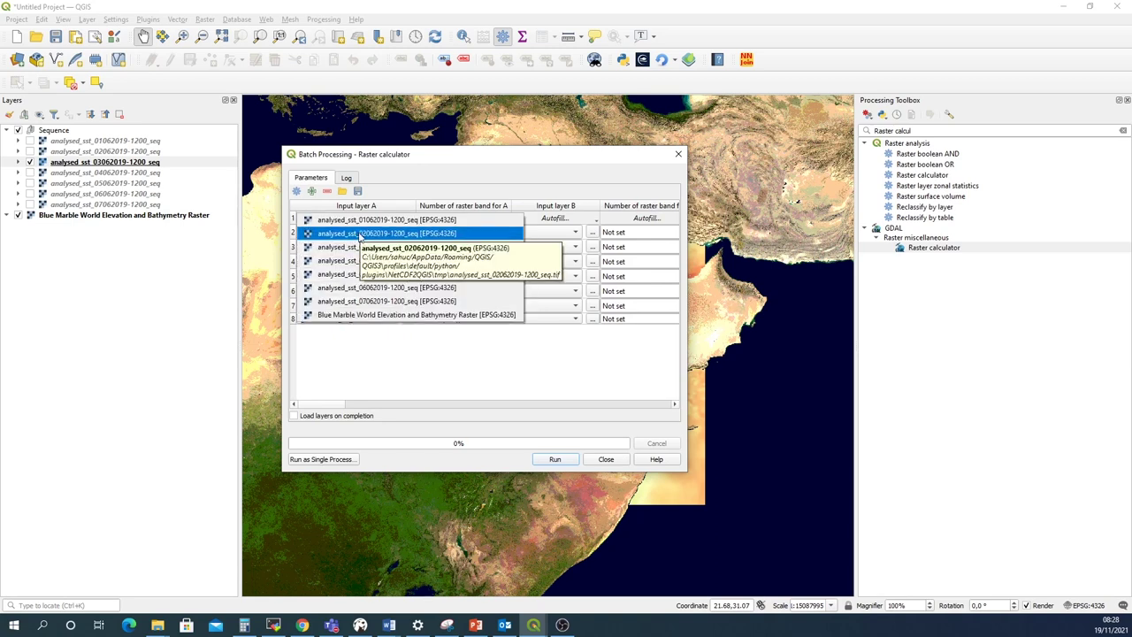
left_click(359, 235)
left_click(360, 262)
left_click(359, 265)
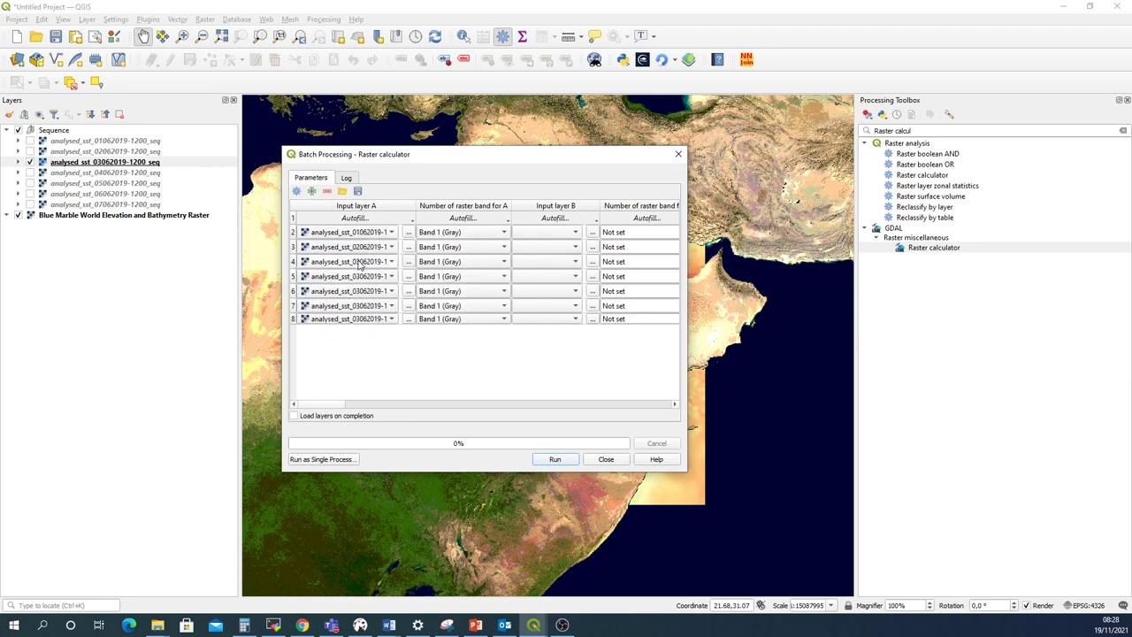
left_click(349, 276)
left_click(357, 292)
left_click(356, 292)
left_click(354, 305)
left_click(353, 305)
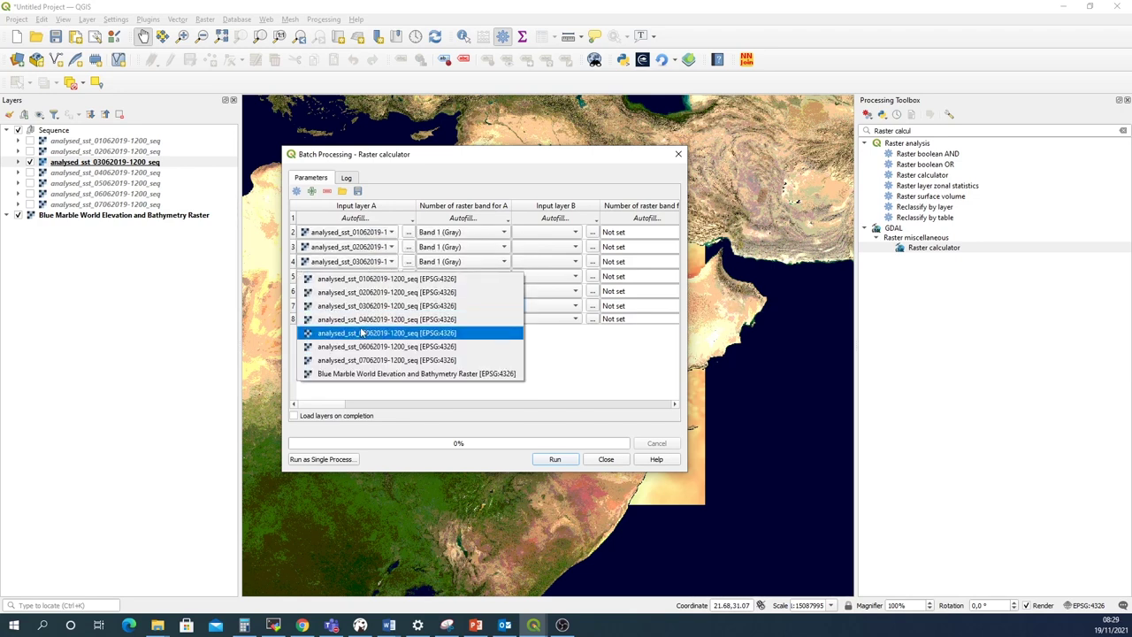
left_click(361, 345)
left_click(358, 320)
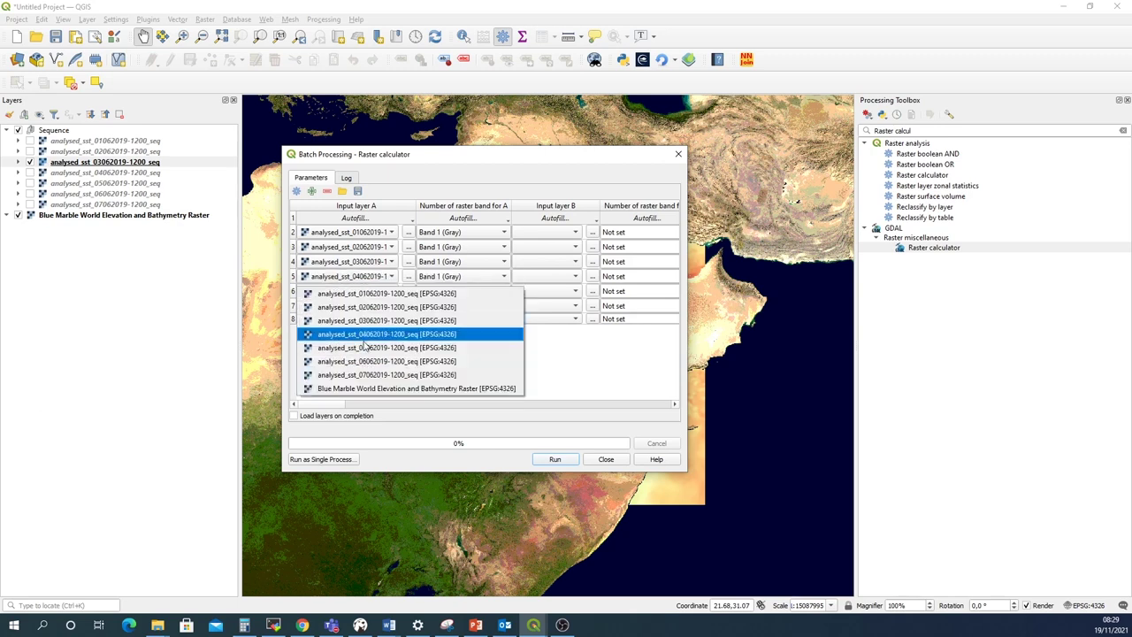
left_click(372, 375)
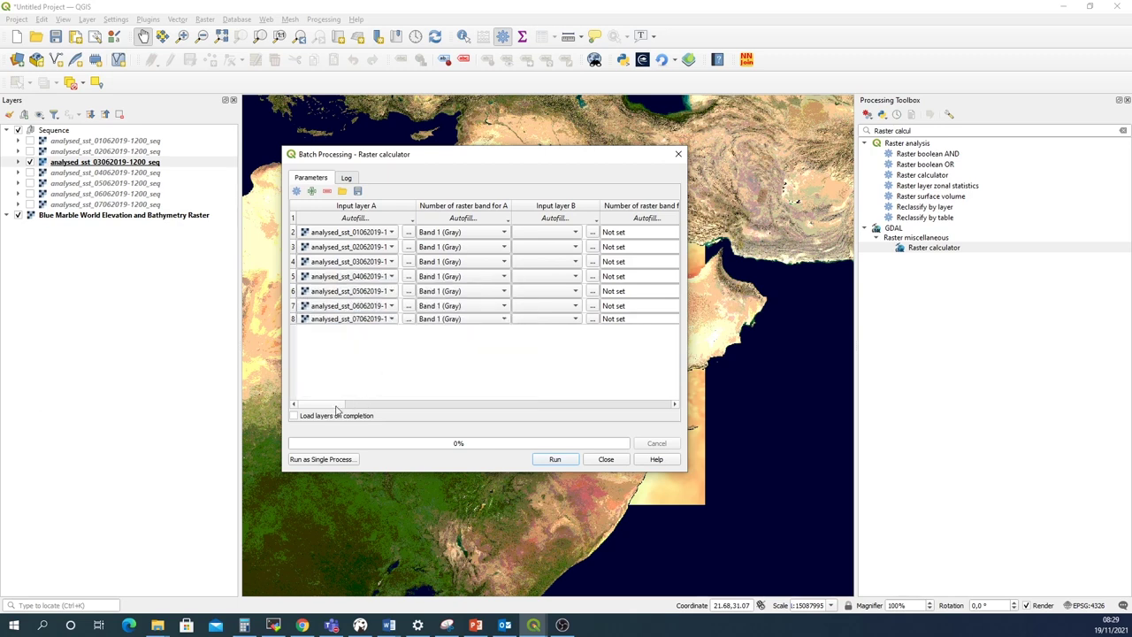
Set the calculation expression of the first batch row, with input layer analysed_sst_01062019, to A-273.15
left_click_drag(332, 409, 584, 399)
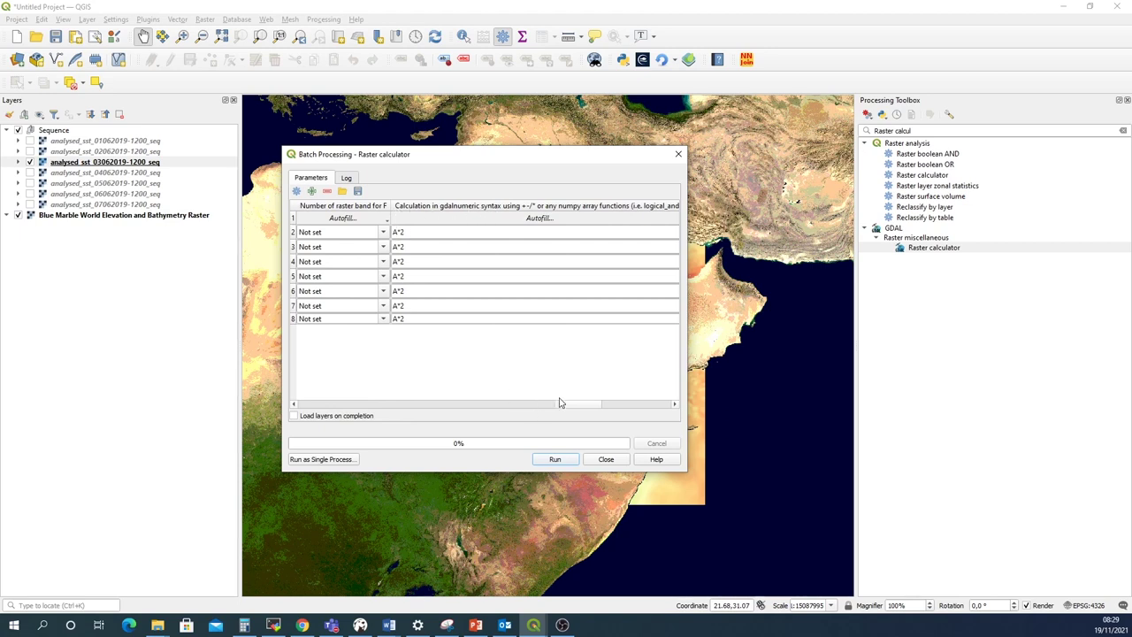
left_click_drag(561, 403, 539, 404)
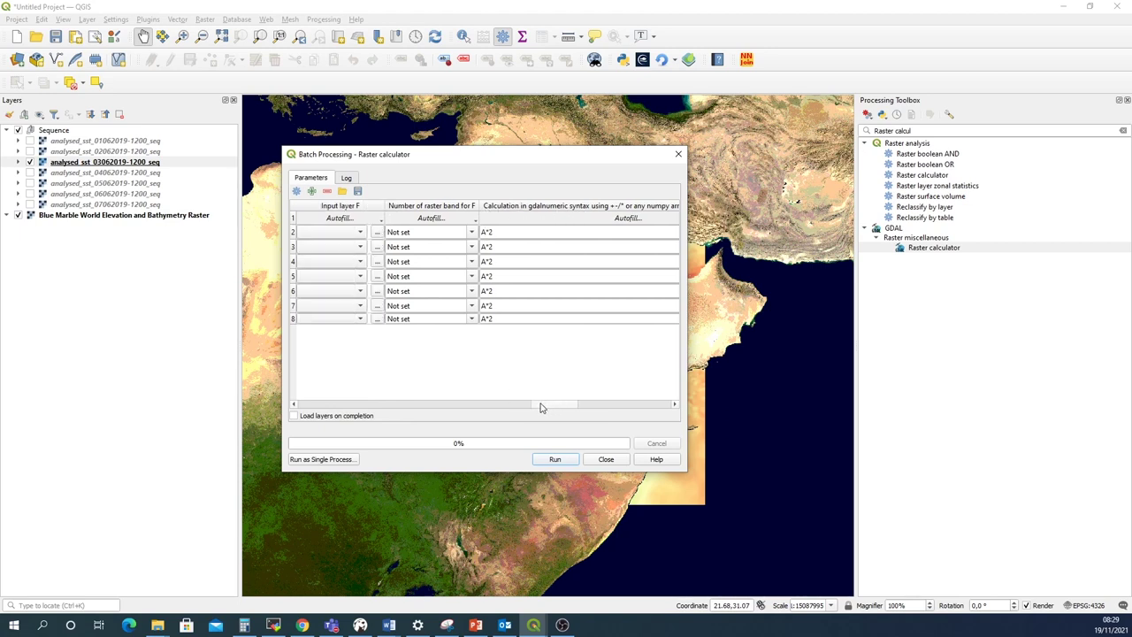
double_click(486, 231)
left_click_drag(589, 405, 318, 404)
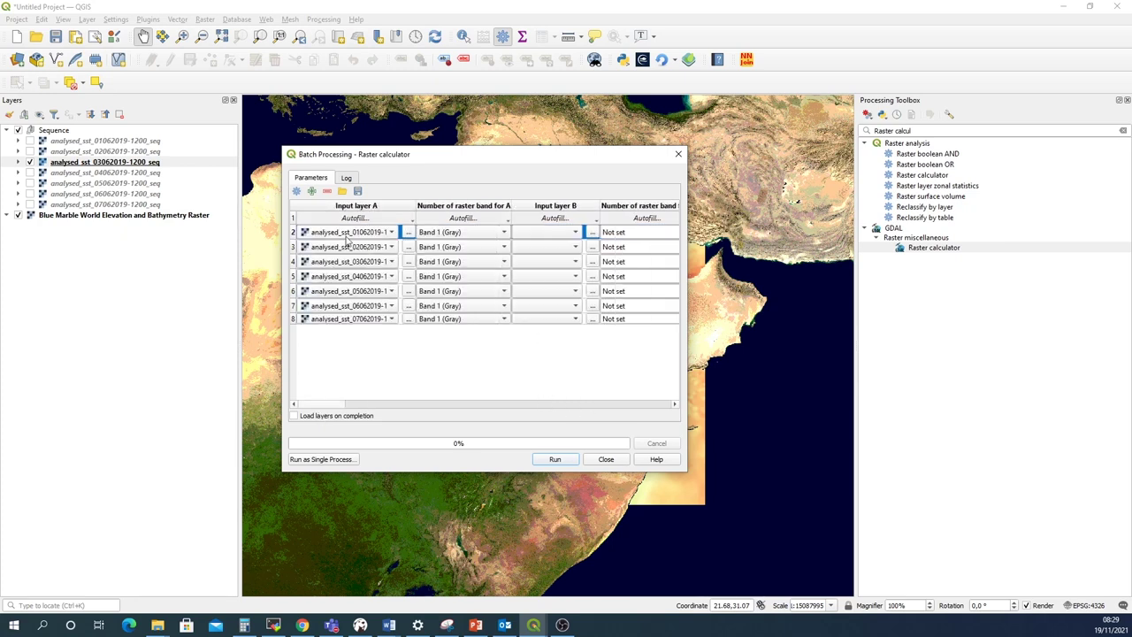
left_click_drag(341, 404, 576, 404)
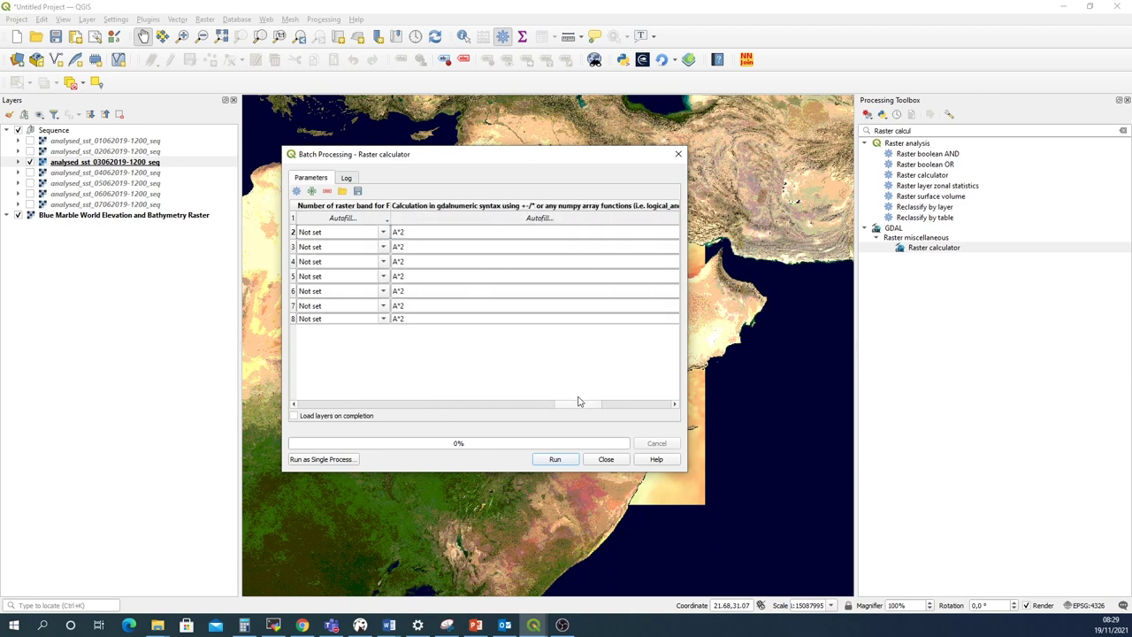
double_click(414, 230)
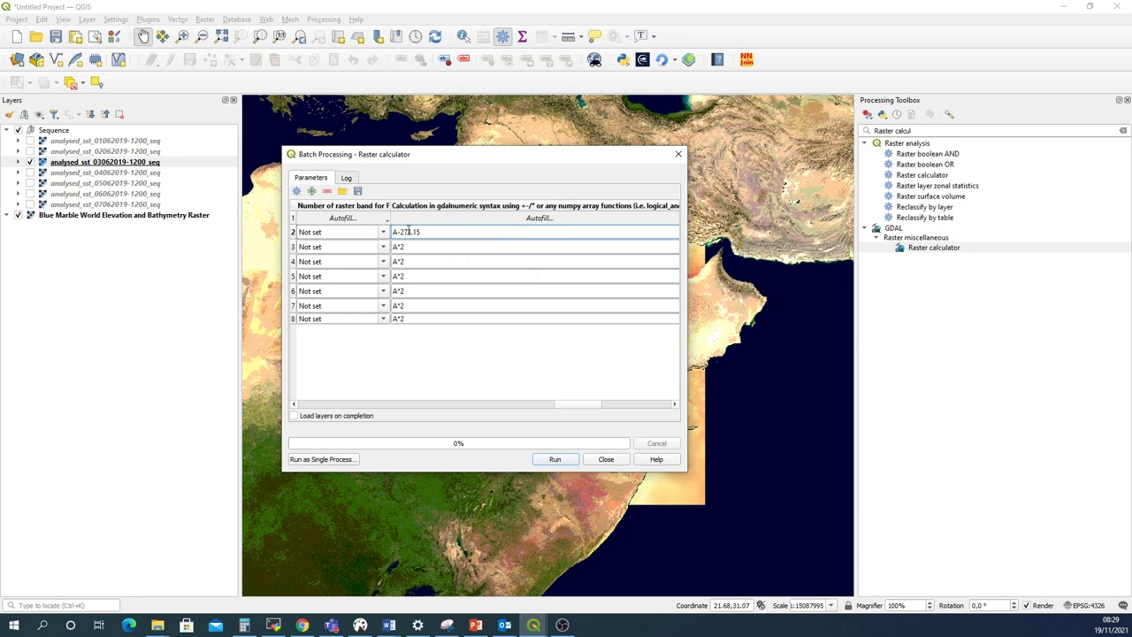
Copy the A-273.15 expression into the calculation cells of the other six batch rows
double_click(418, 231)
key("ctrl+c")
left_click(395, 246)
left_click_drag(347, 249, 295, 321)
key("ctrl+v")
key("ctrl+v")
key("ctrl+v")
key("ctrl+v")
key("ctrl+v")
key("ctrl+v")
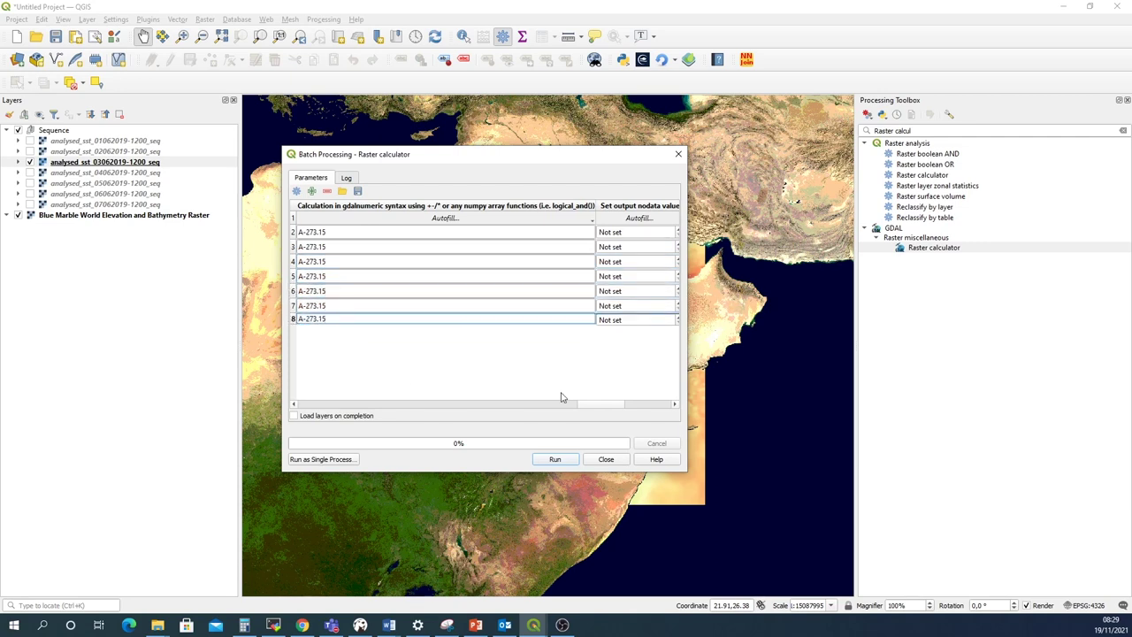
Set the first row's calculated output to analysed_sst_01062019_degC.tif in the SST folder, replacing the existing file and without autofill
left_click_drag(592, 407, 649, 409)
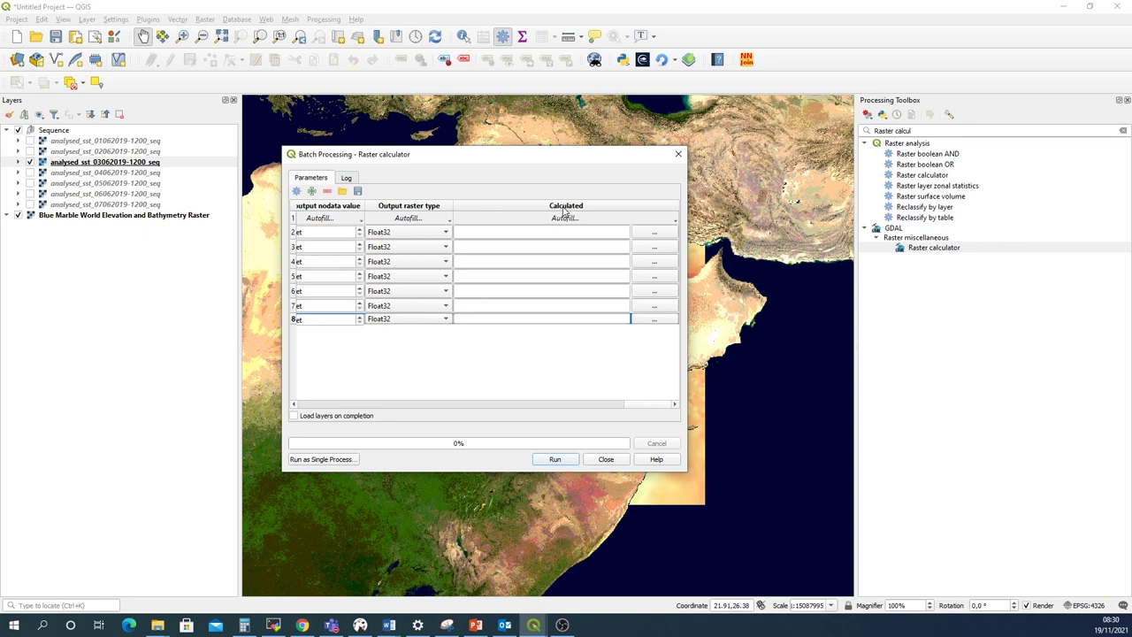
left_click(650, 236)
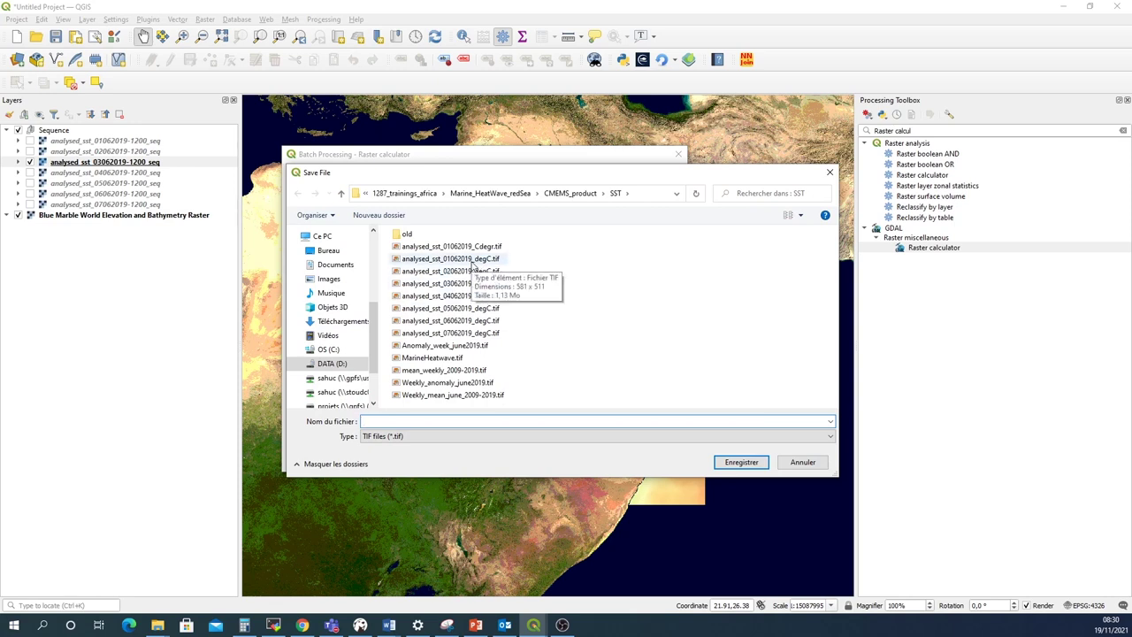
left_click(473, 262)
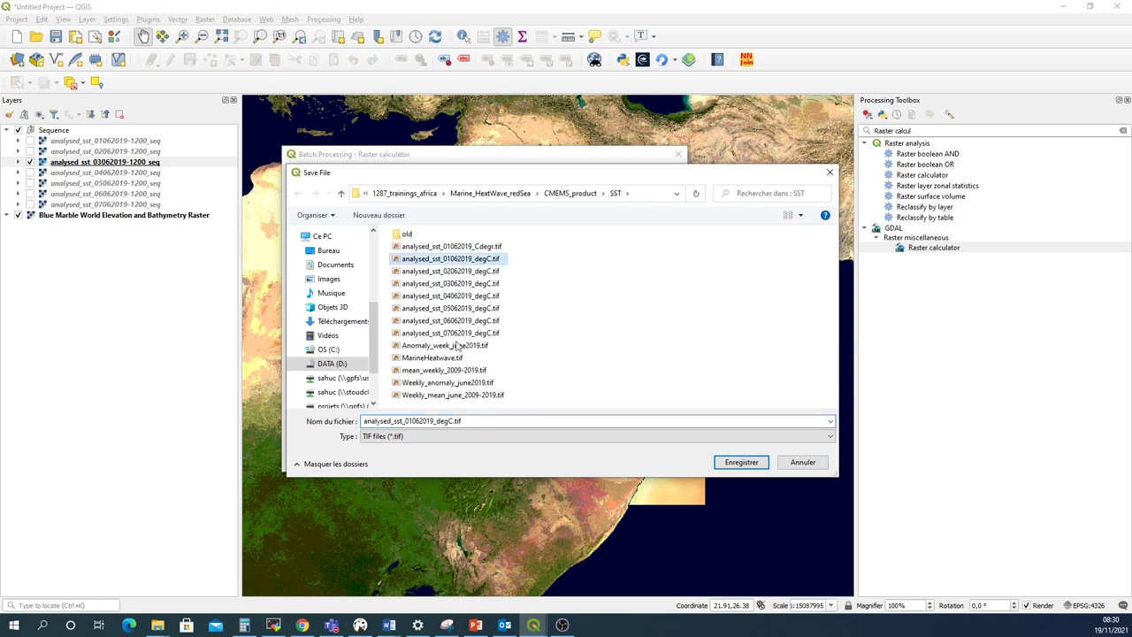
left_click(364, 420)
left_click(387, 421)
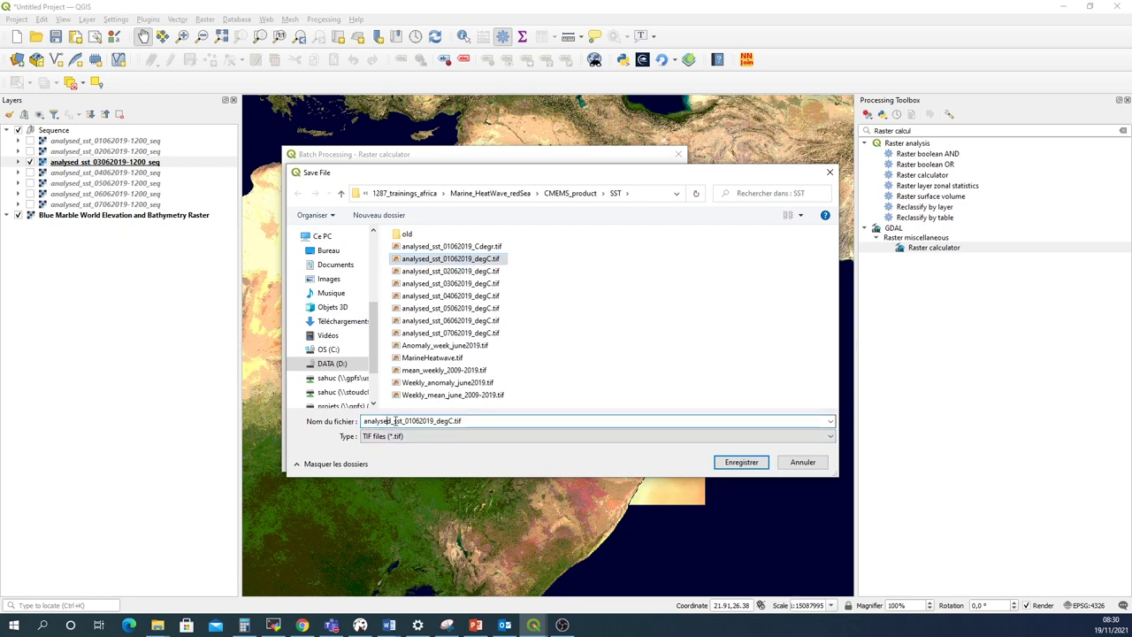
left_click_drag(404, 421, 450, 422)
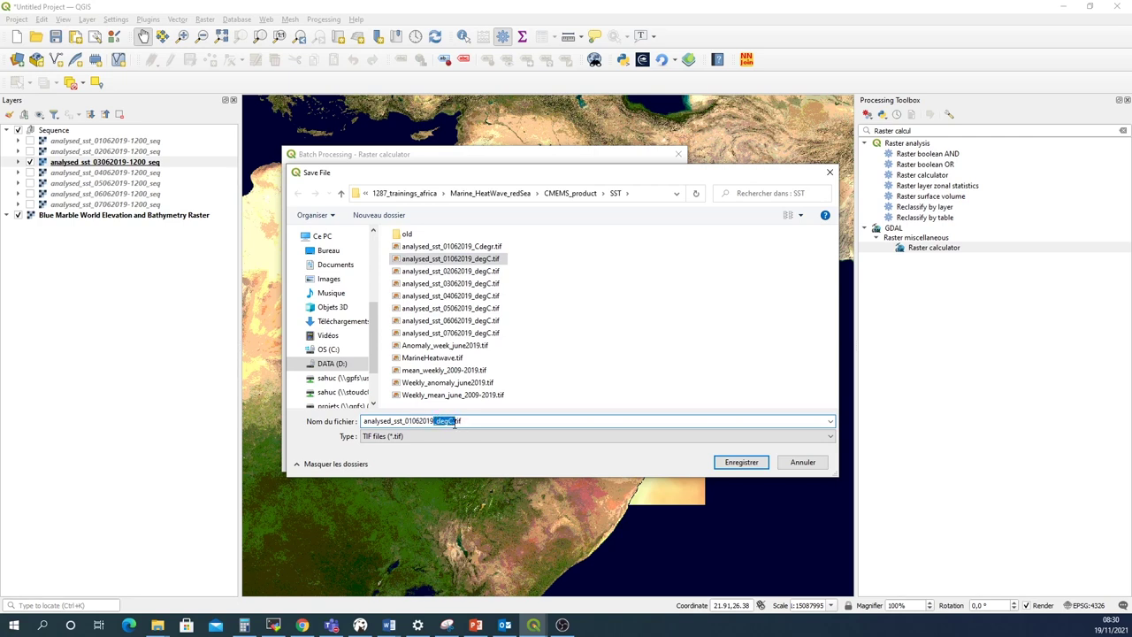
left_click(741, 462)
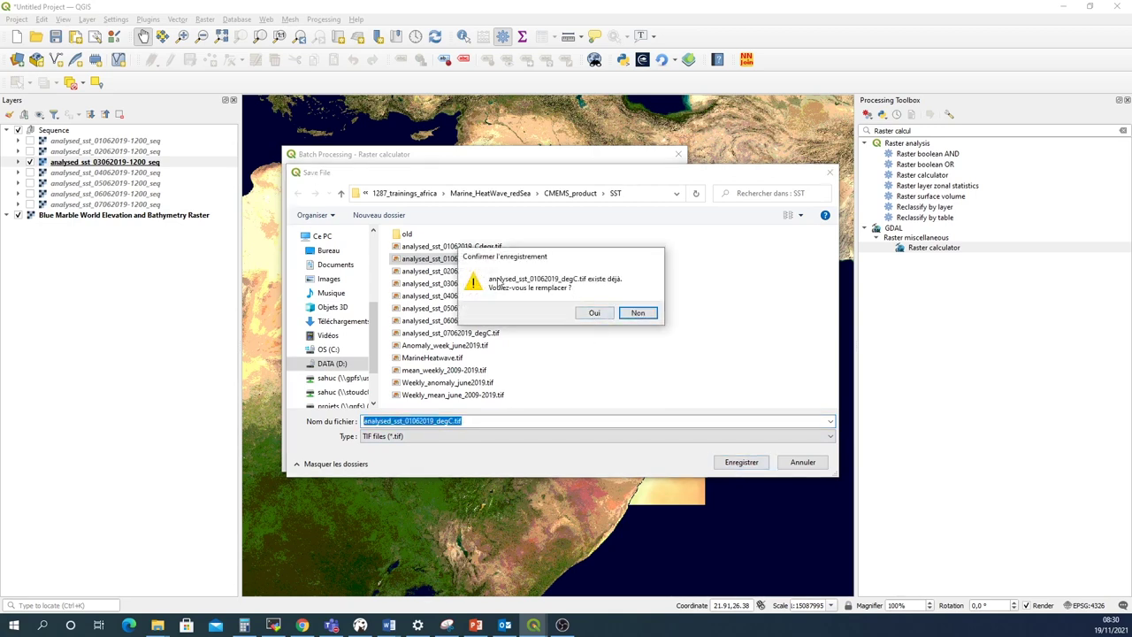
left_click_drag(516, 258, 516, 304)
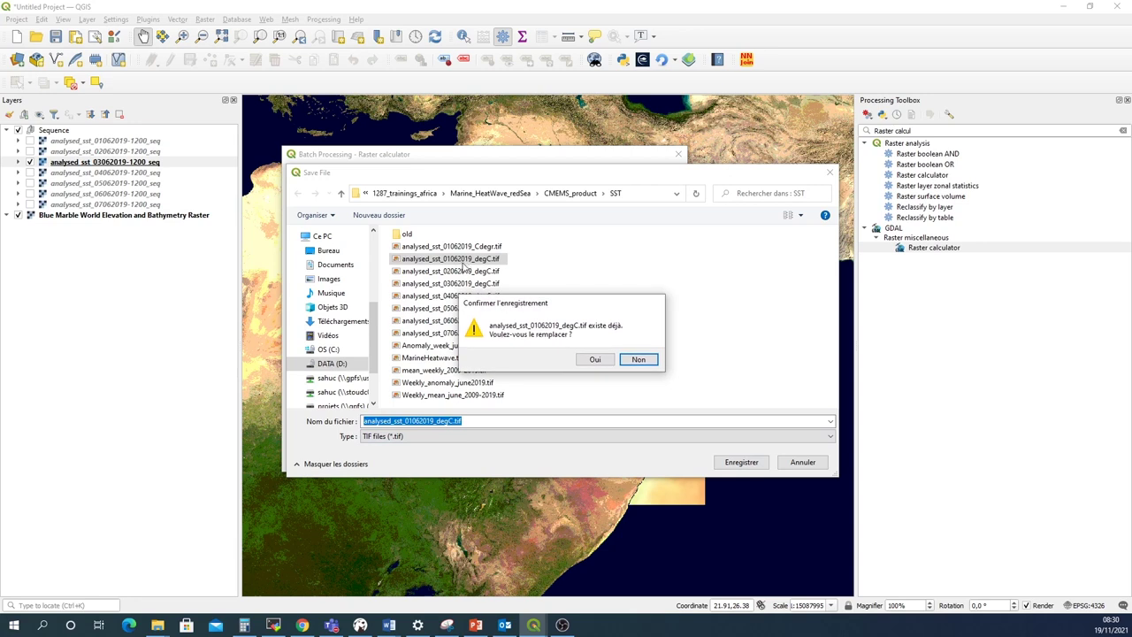
left_click(596, 360)
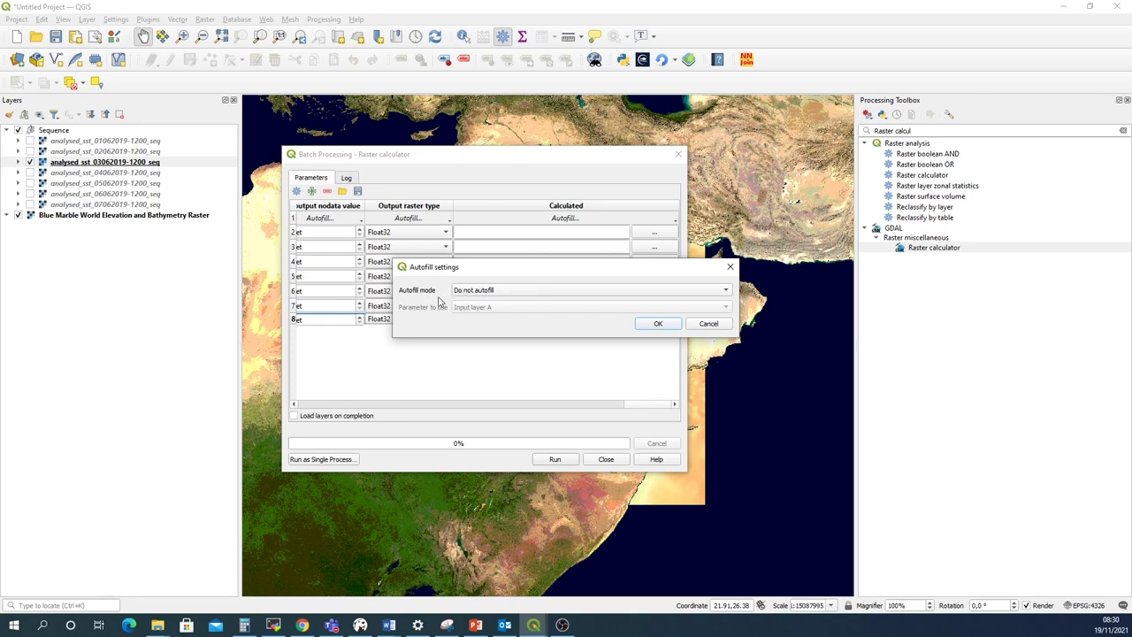
left_click(655, 324)
Copy the first row's output file path into the Calculated cells of the other six rows
triple_click(548, 231)
key("ctrl+c")
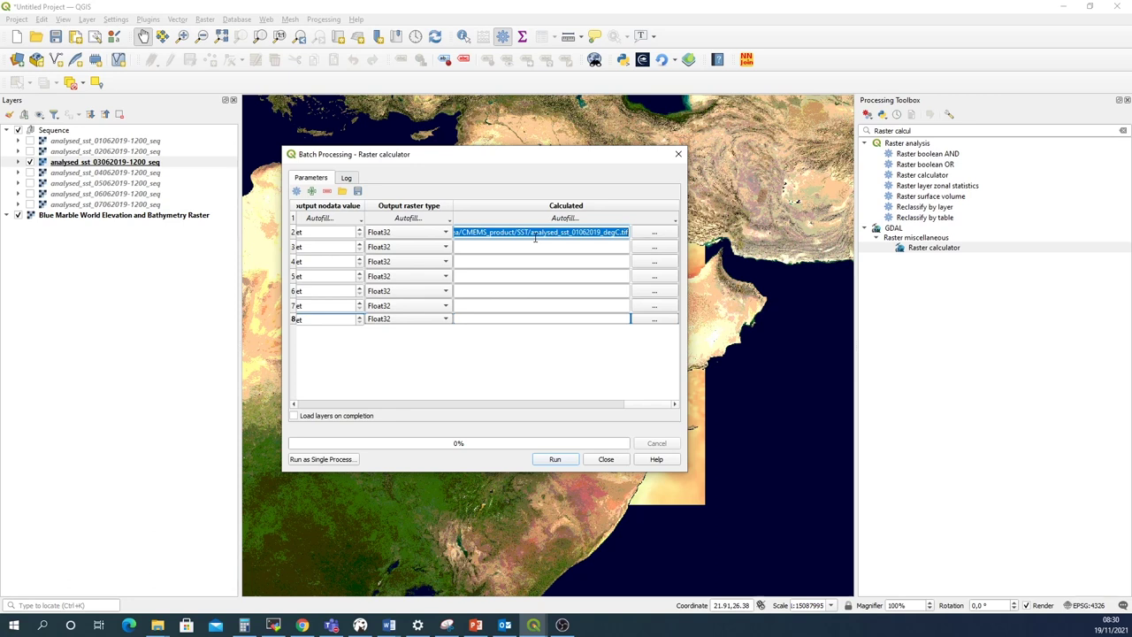
left_click(526, 247)
key("ctrl+v")
left_click(521, 261)
key("ctrl+v")
left_click(516, 278)
key("ctrl+v")
left_click(517, 291)
key("ctrl+v")
left_click(517, 304)
key("ctrl+v")
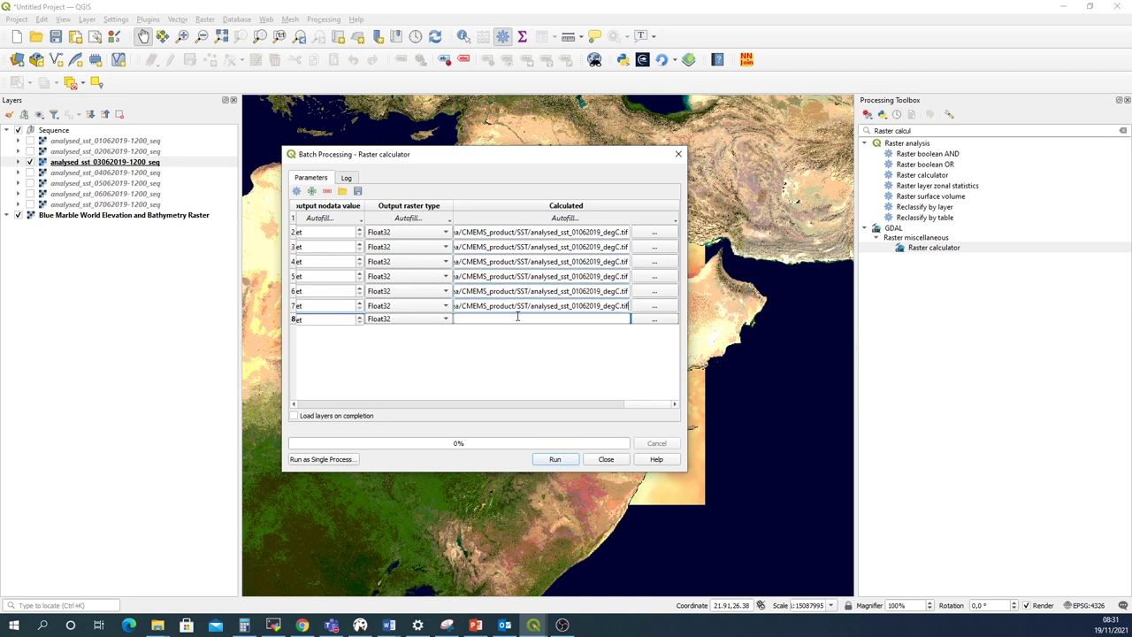
key("ctrl+v")
Change the dates in the six copied output file names to 02062019 through 07062019, in row order
left_click(576, 248)
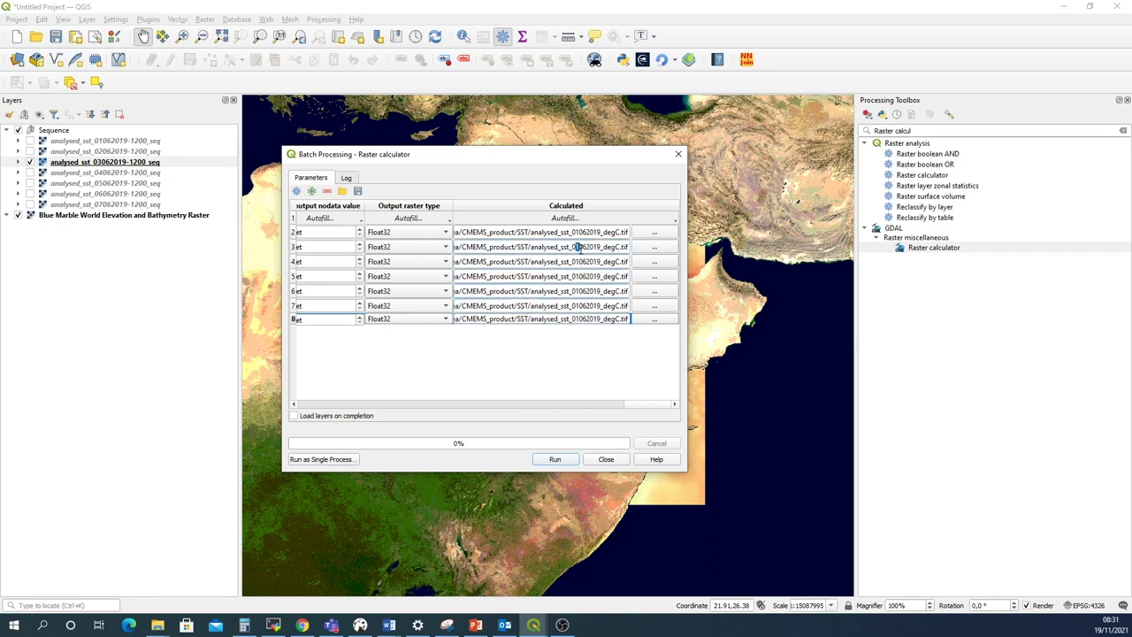
type("2")
left_click(576, 261)
left_click(576, 276)
left_click_drag(574, 291, 579, 291)
type("5")
left_click_drag(574, 305, 579, 319)
Review the batch parameters, enable loading layers on completion, and run the Raster calculator batch, closing its dialog when finished
left_click_drag(619, 408, 304, 404)
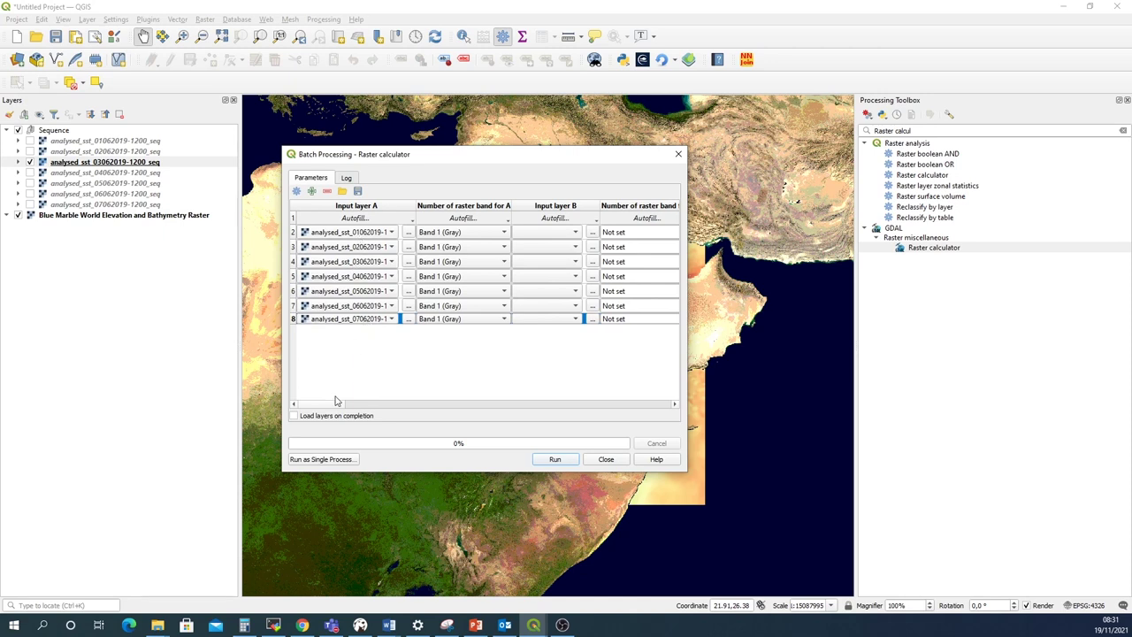
left_click_drag(334, 405, 598, 407)
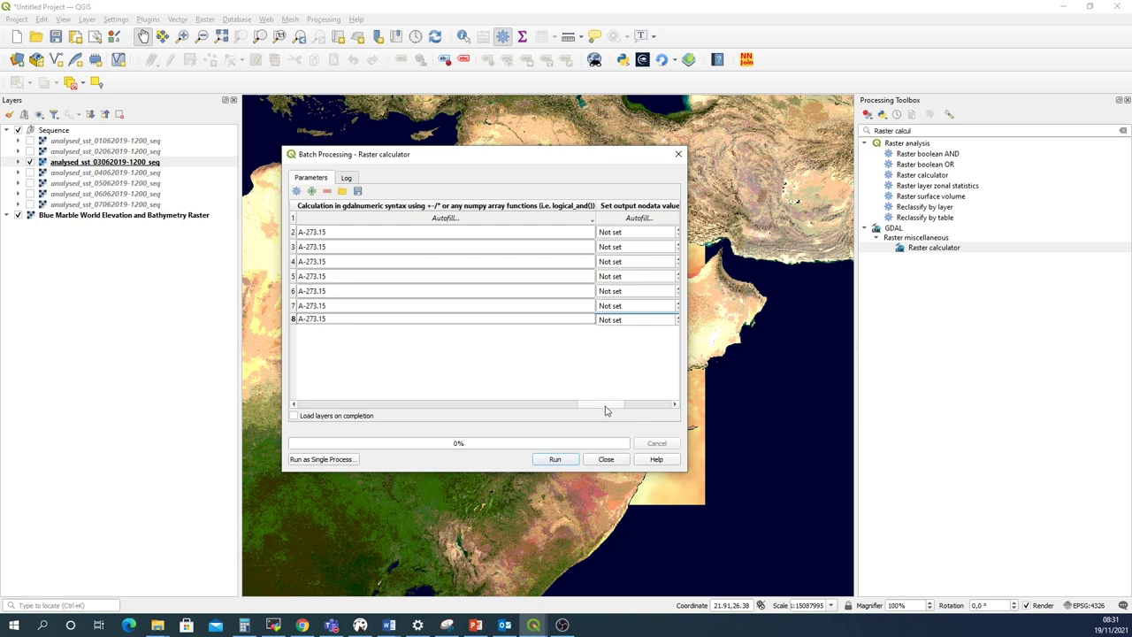
left_click_drag(605, 409, 642, 405)
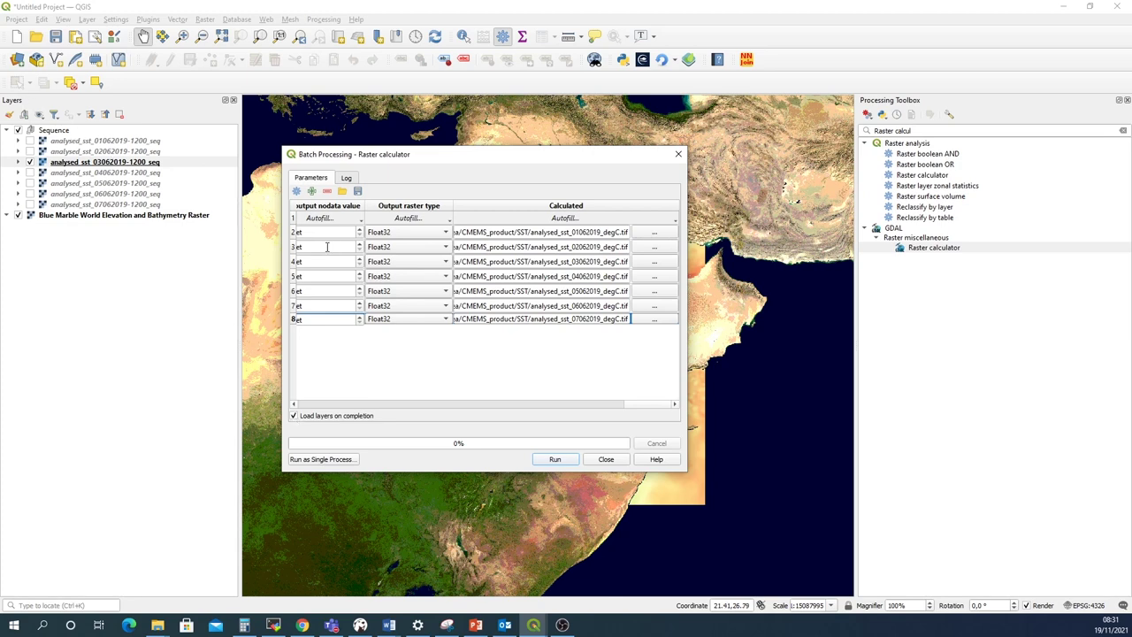
left_click(556, 460)
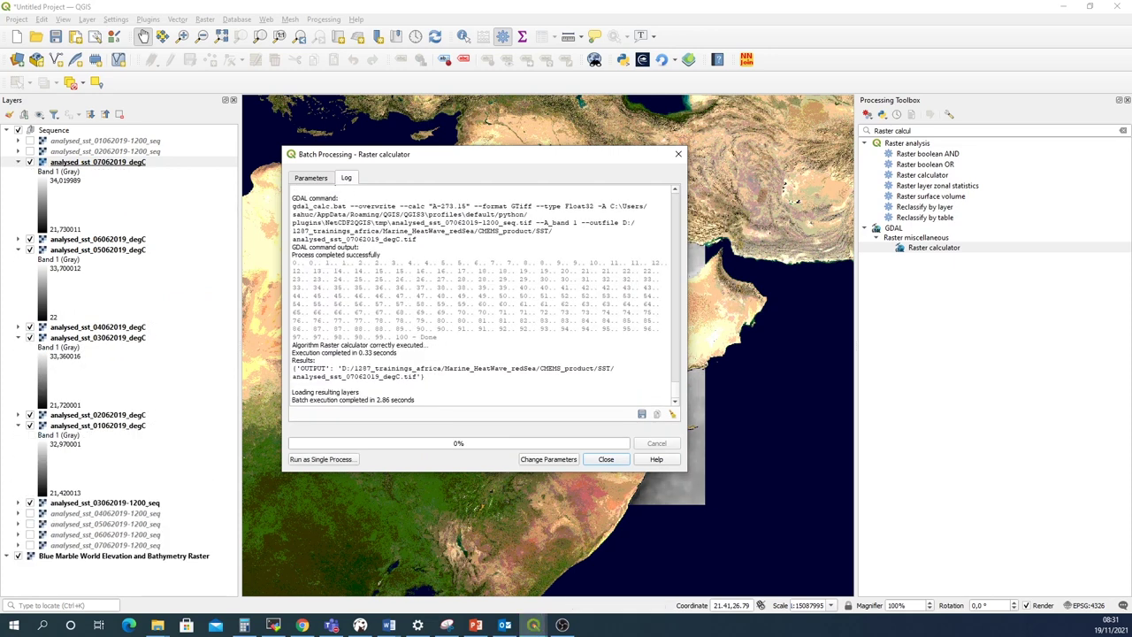
left_click(607, 459)
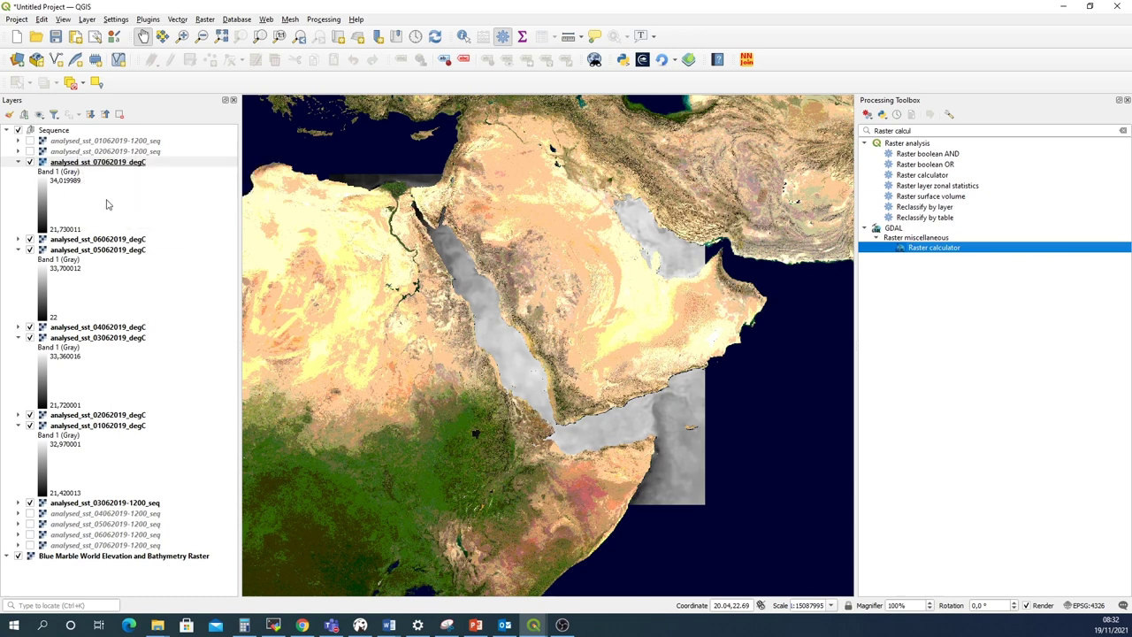
Collapse the expanded legends of the 07062019, 05062019, 03062019 and 01062019 degC layers
left_click(17, 162)
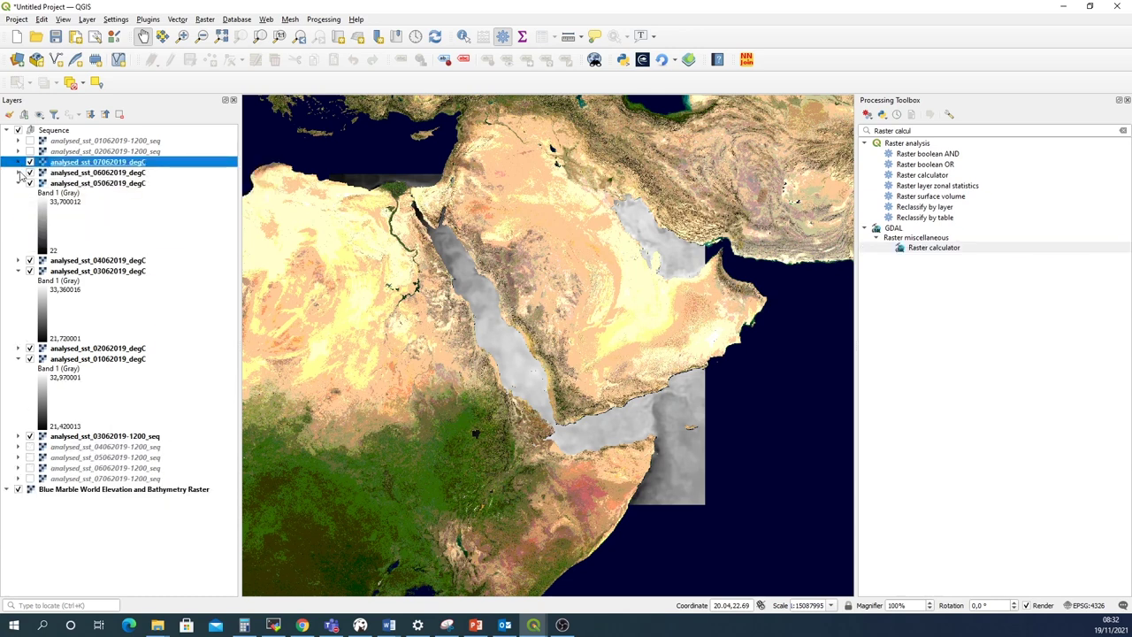
left_click(17, 183)
left_click(17, 205)
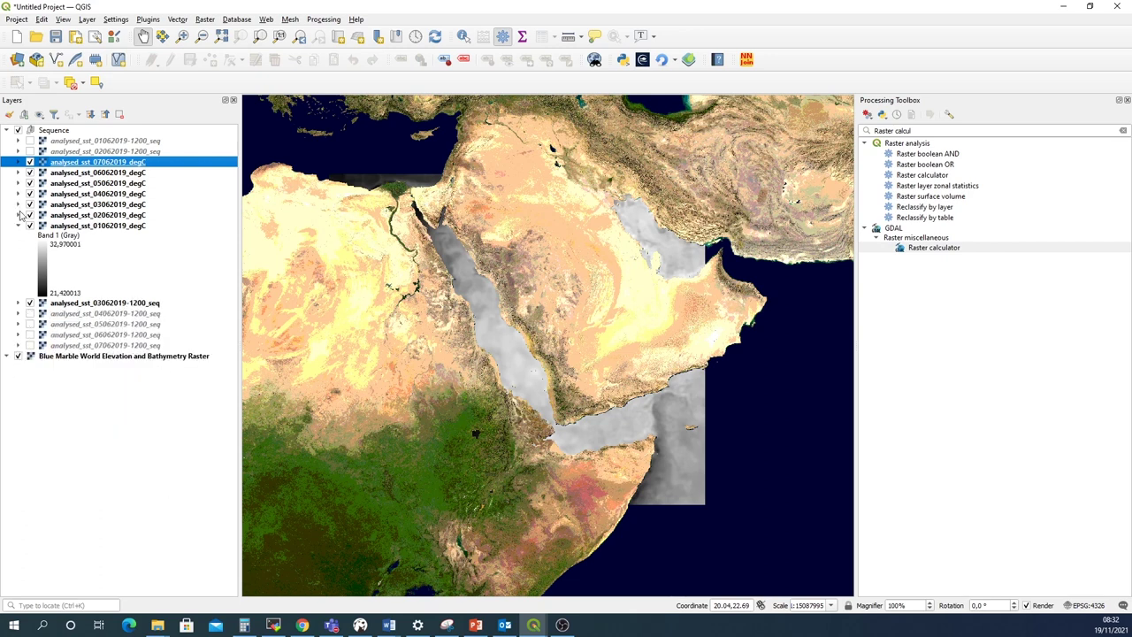
left_click(17, 226)
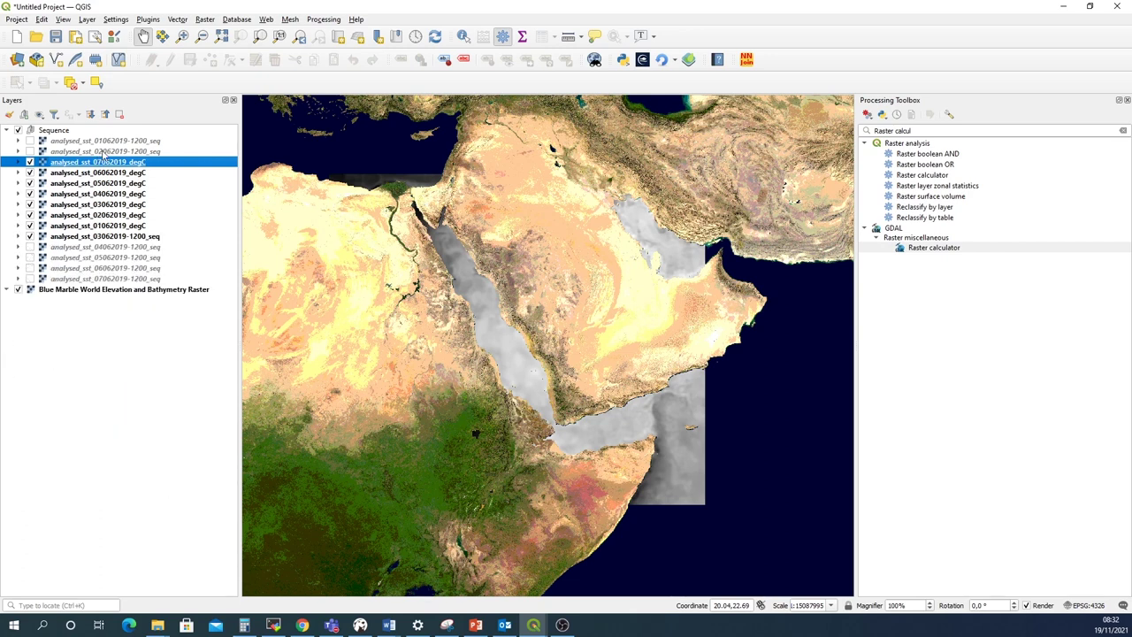
left_click_drag(105, 156, 112, 241)
left_click_drag(112, 142, 121, 223)
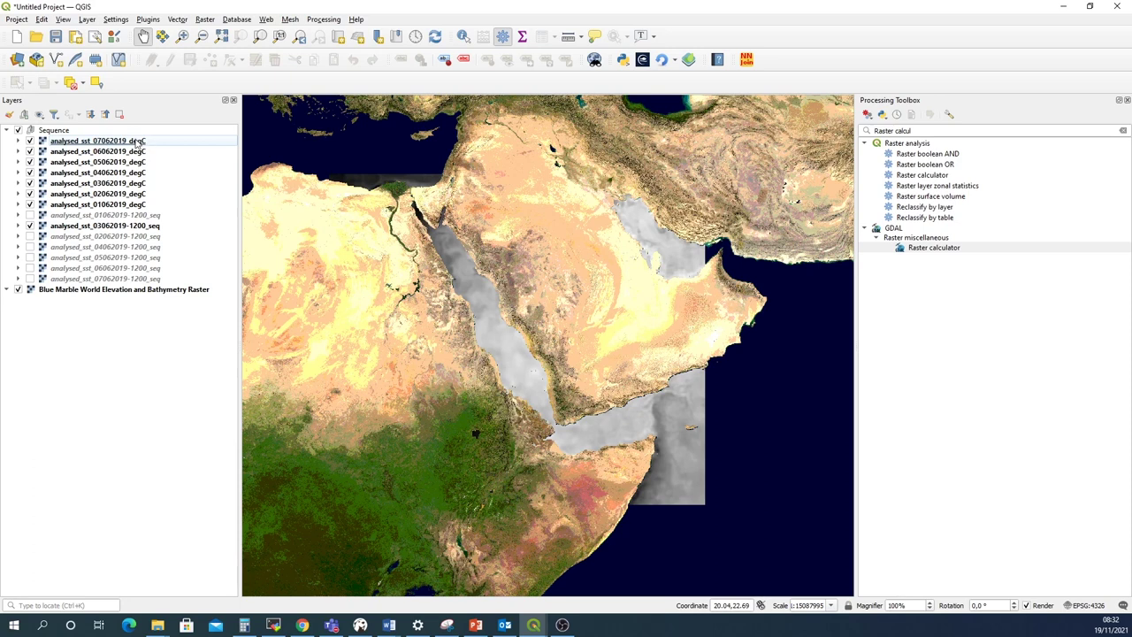
left_click(113, 205)
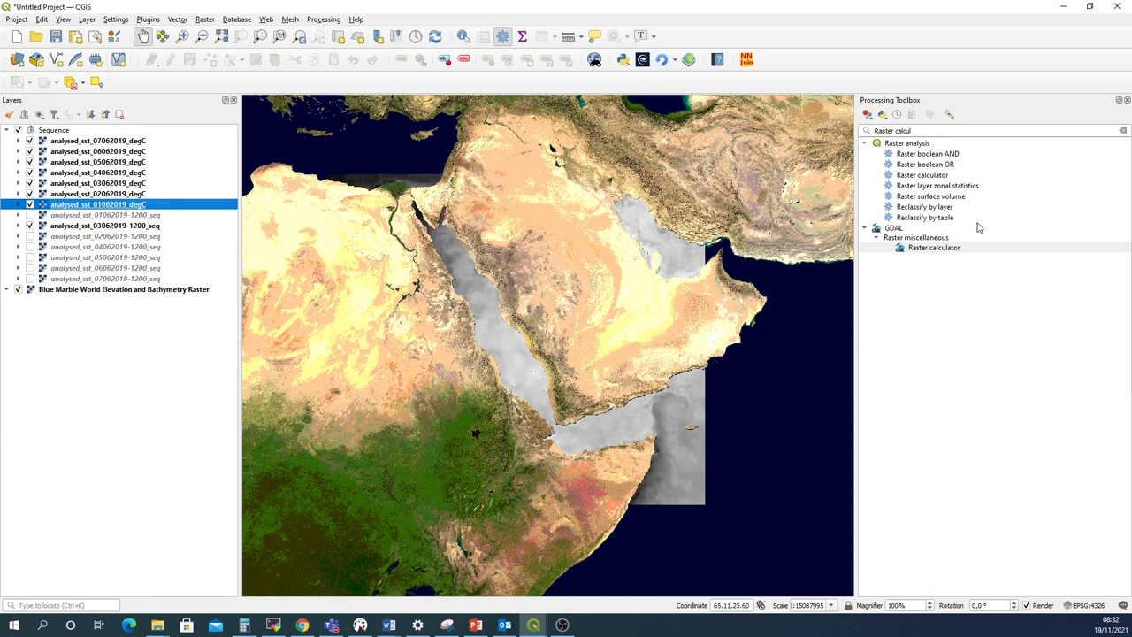
left_click(1127, 102)
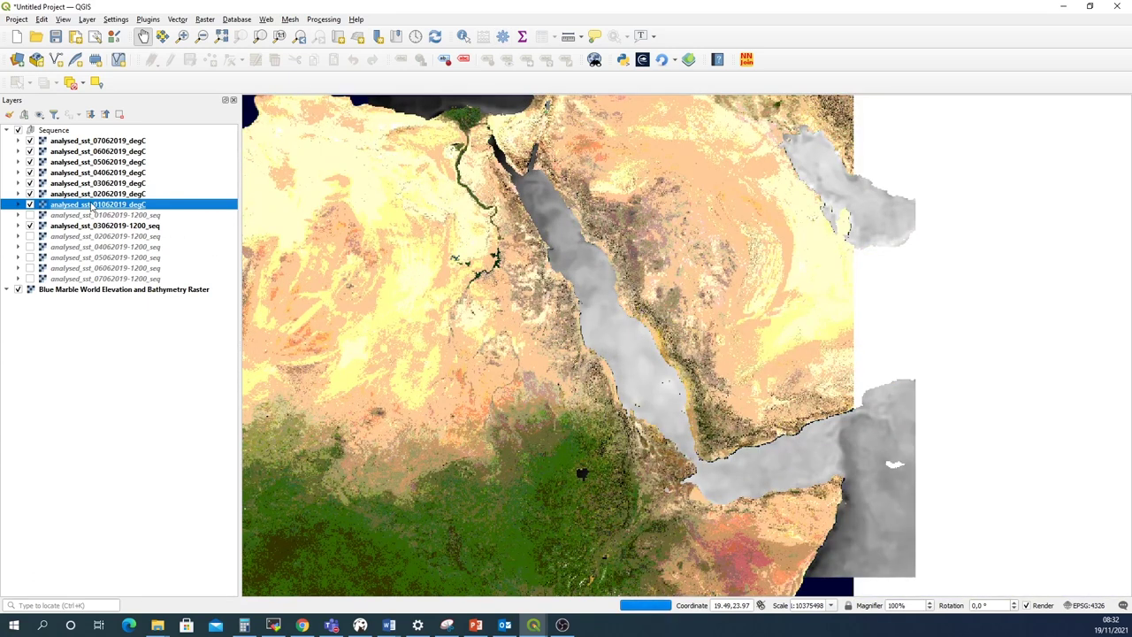
Open the symbology properties of analysed_sst_07062019_degC and set the render type to Singleband pseudocolor
left_click(98, 143)
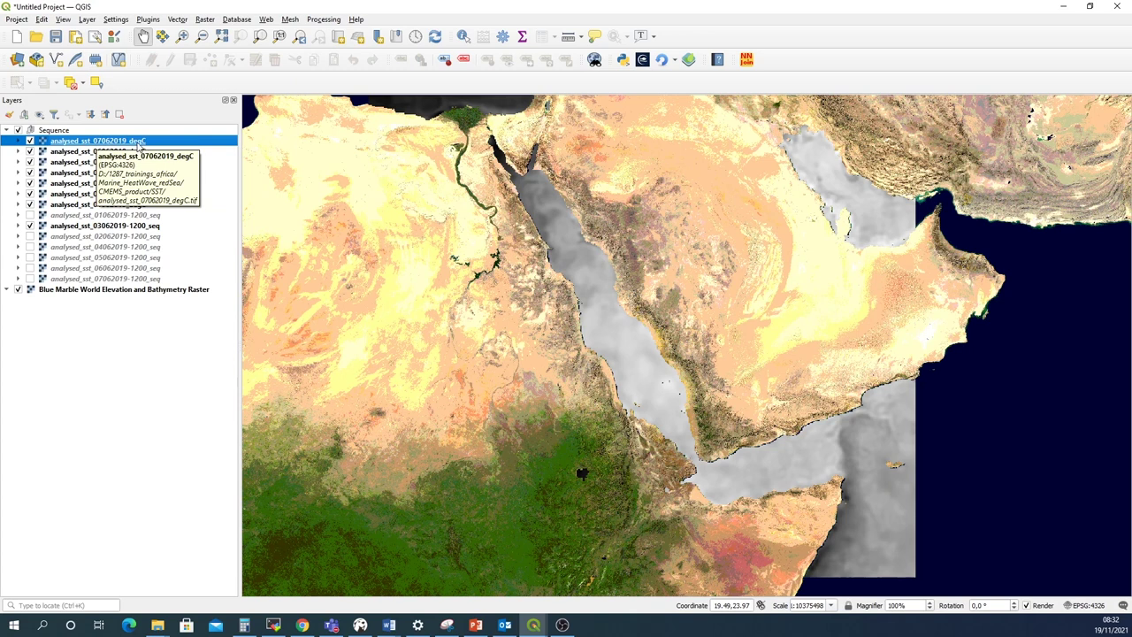
right_click(85, 146)
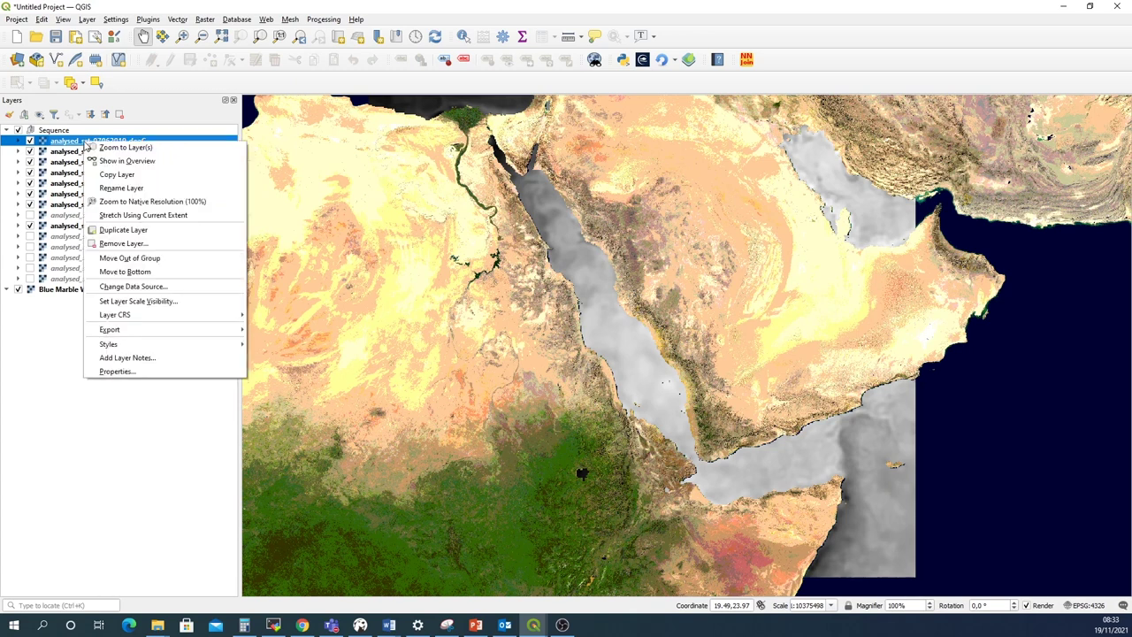
left_click(129, 370)
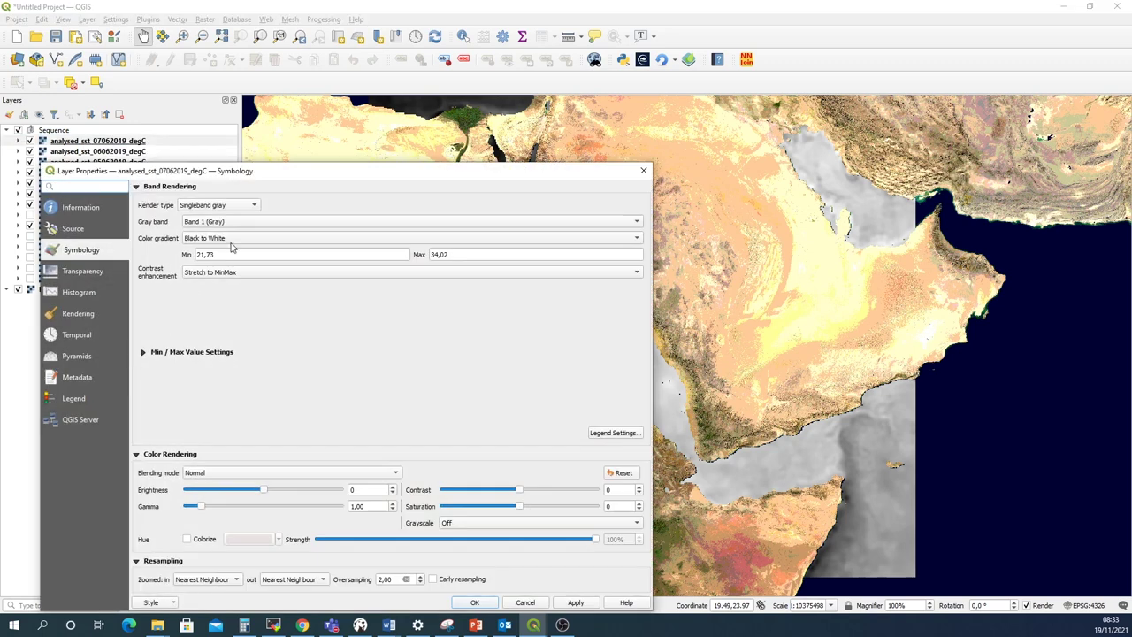
left_click_drag(272, 174, 338, 80)
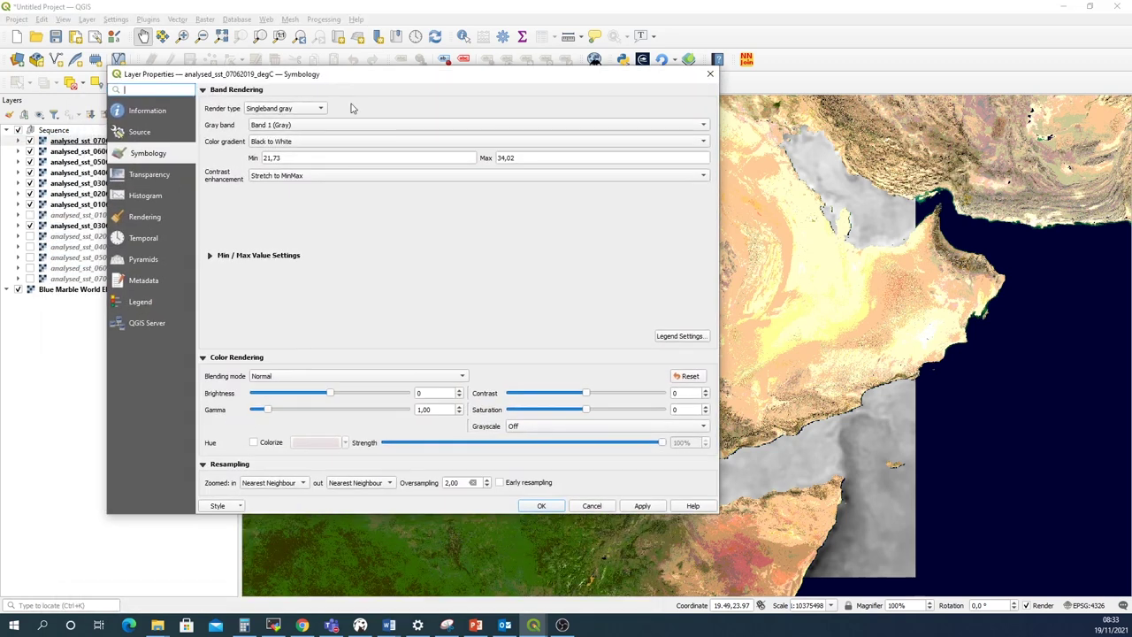
left_click(289, 110)
left_click(285, 122)
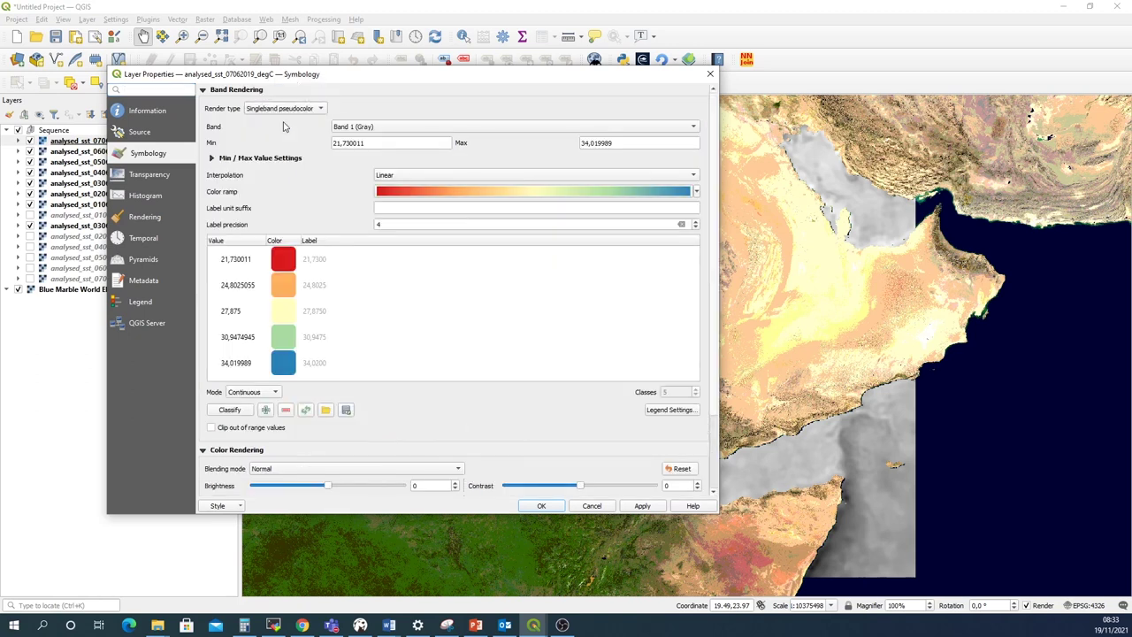
Set the pseudocolor range of the layer to a minimum of 25 and a maximum of 33
left_click_drag(384, 143, 314, 145)
type("25")
key("Tab")
key("ctrl+a")
type("33")
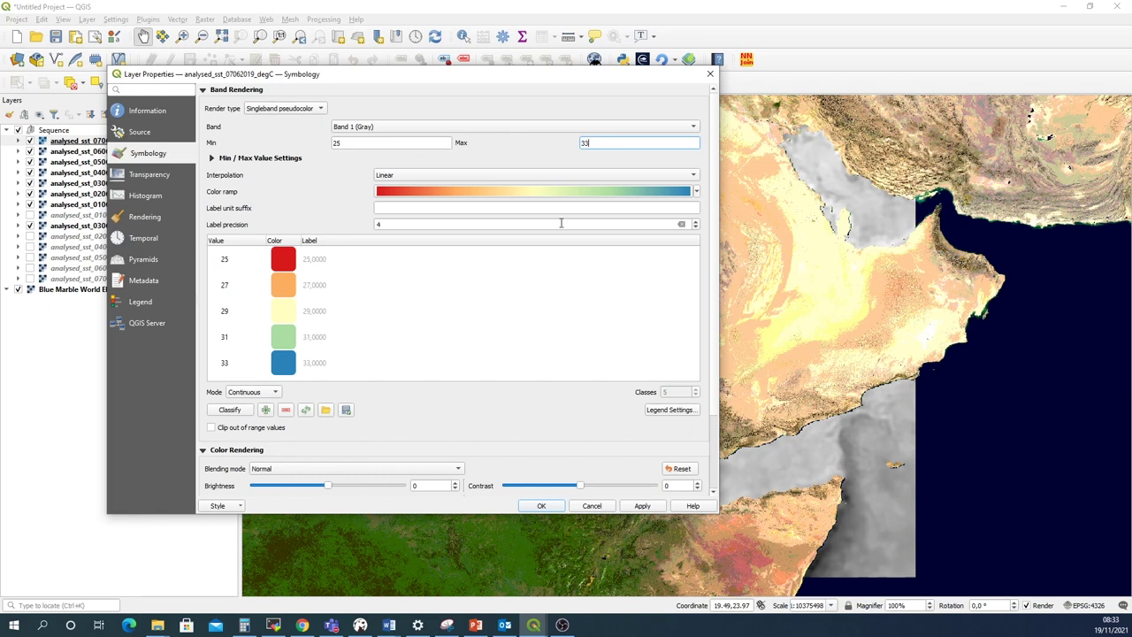
Invert the pseudocolor ramp of analysed_sst_07062019_degC so it runs from blue at 25 to red at 33, and apply the symbology
left_click(696, 191)
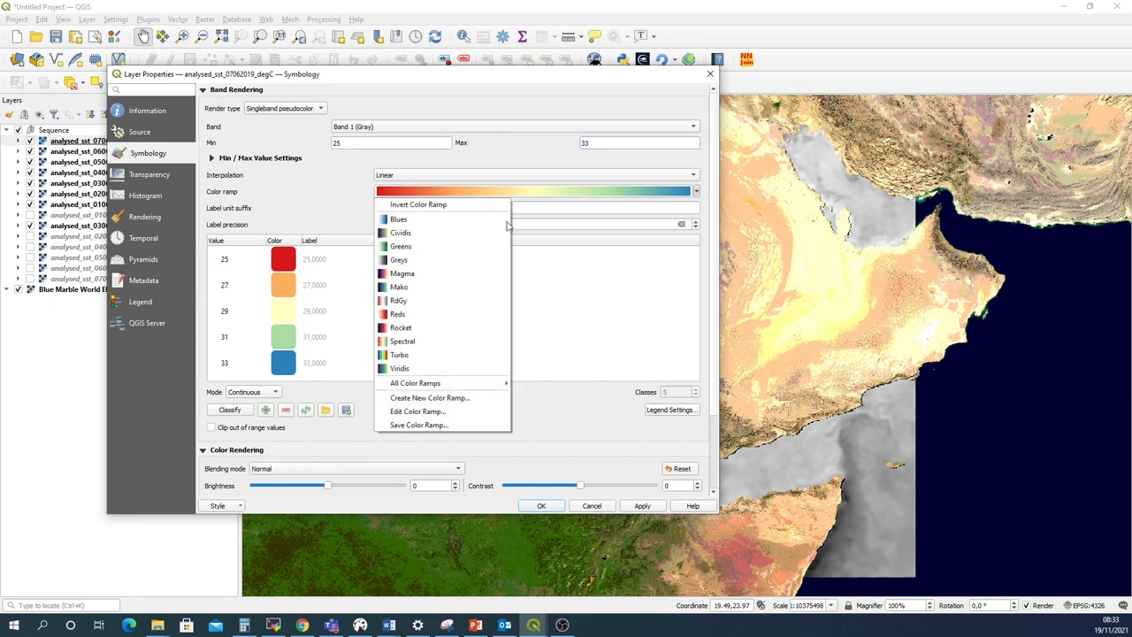
left_click(442, 209)
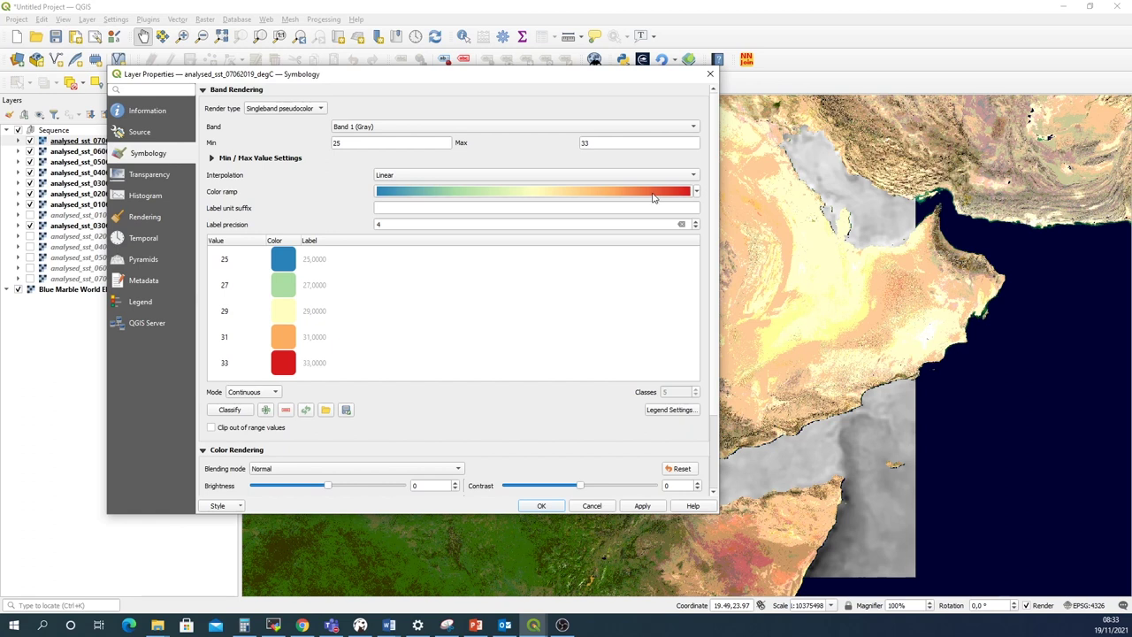
left_click(642, 506)
left_click(541, 506)
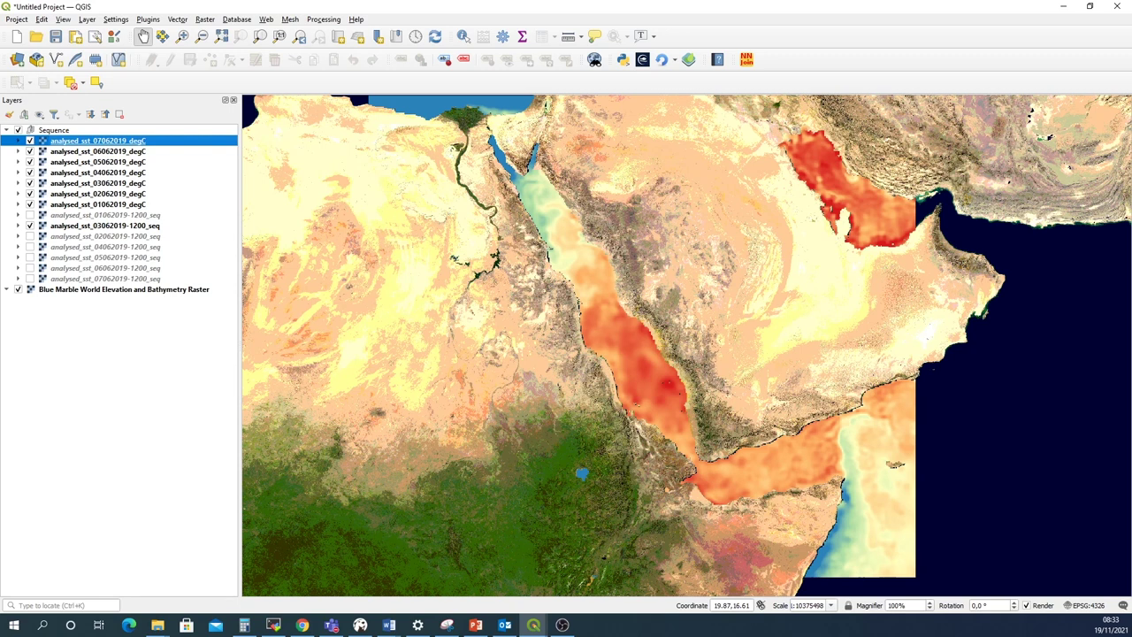
Toggle the visibility of analysed_sst_07062019_degC off and on to compare its new style with the grey layer beneath
left_click(30, 141)
left_click(30, 141)
left_click(30, 142)
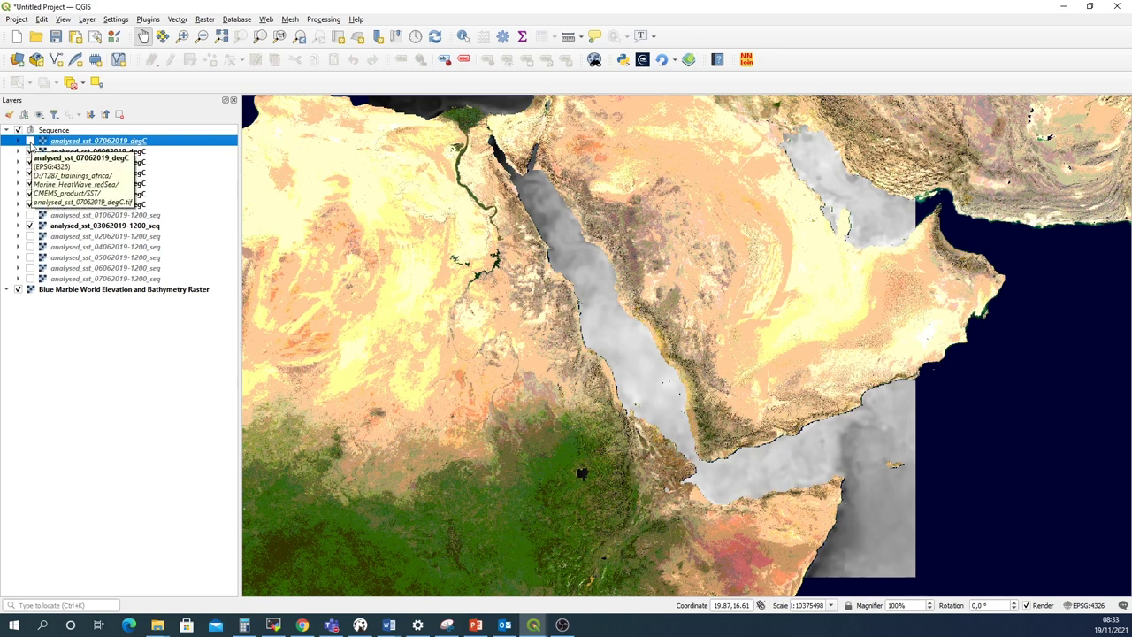
left_click(30, 141)
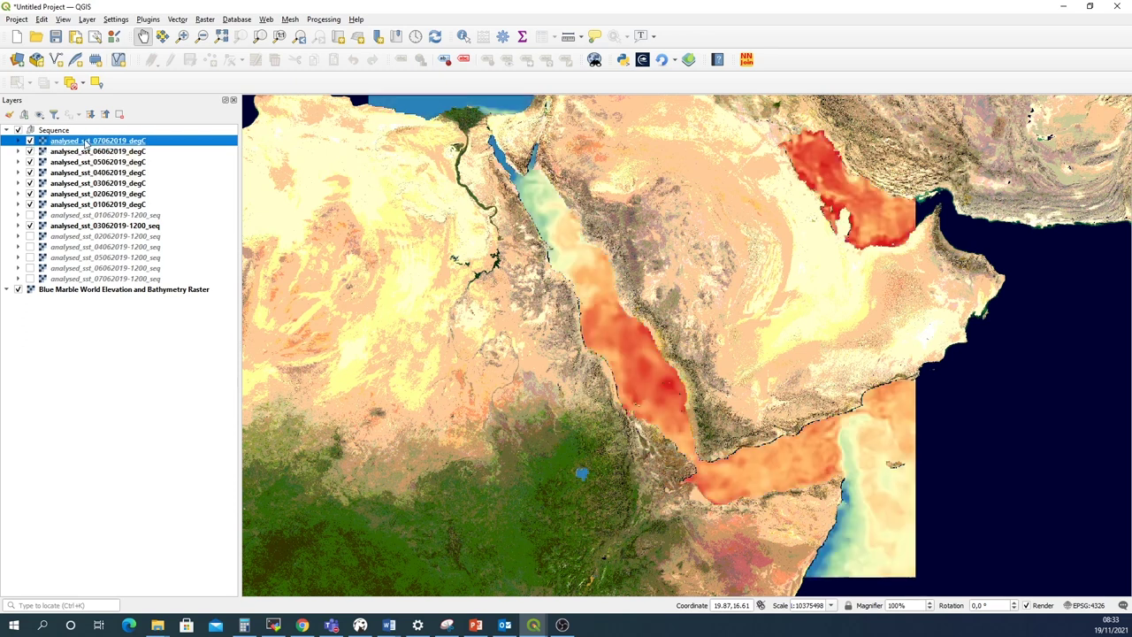
Copy the style of analysed_sst_07062019_degC and paste it onto the six degC layers from 06062019 to 01062019
right_click(86, 141)
mouse_move(215, 347)
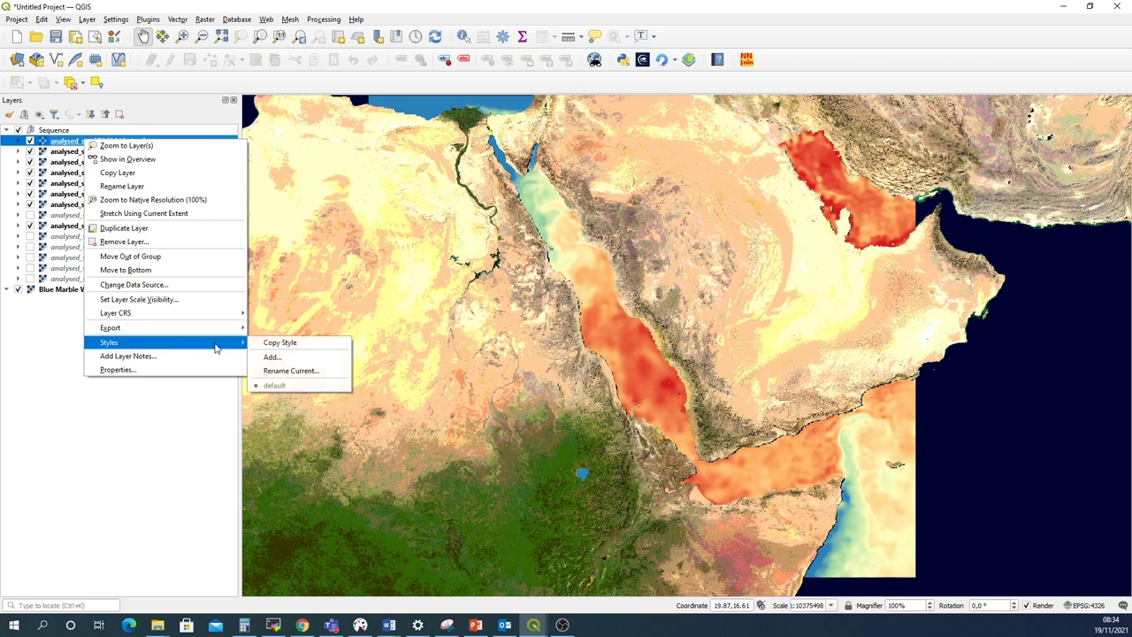
left_click(280, 342)
left_click(107, 153)
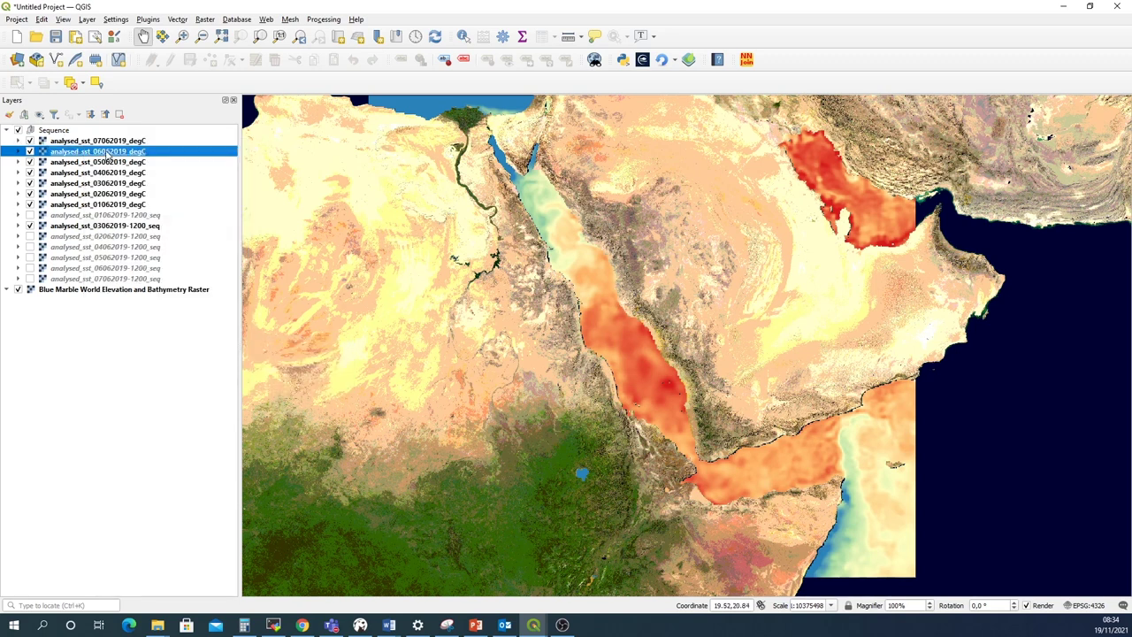
left_click(118, 205, "shift")
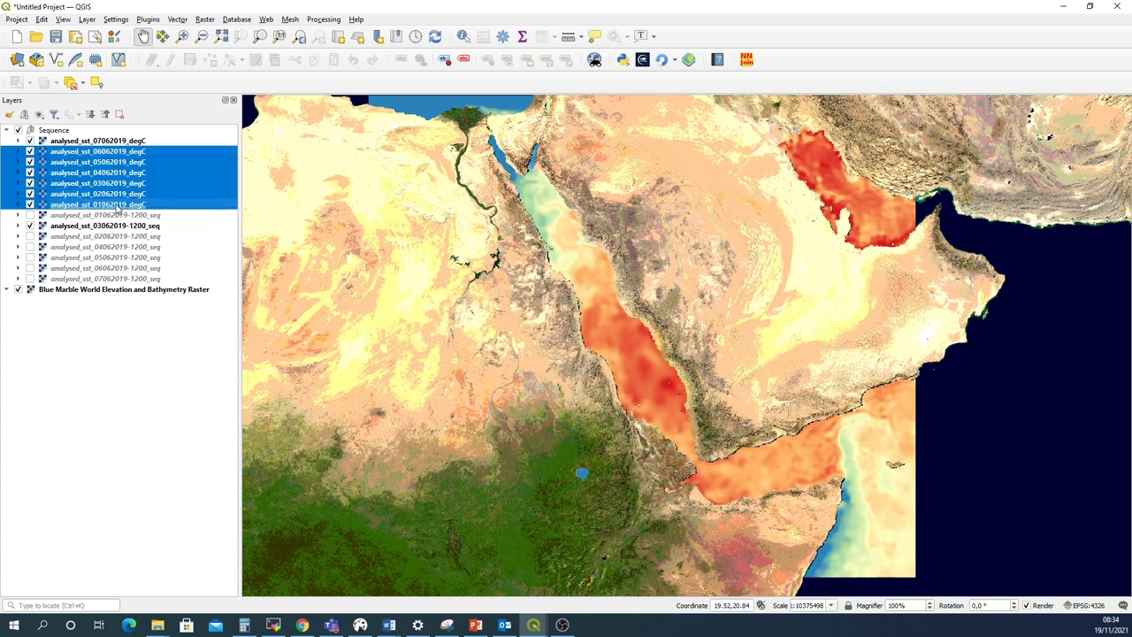
right_click(117, 207)
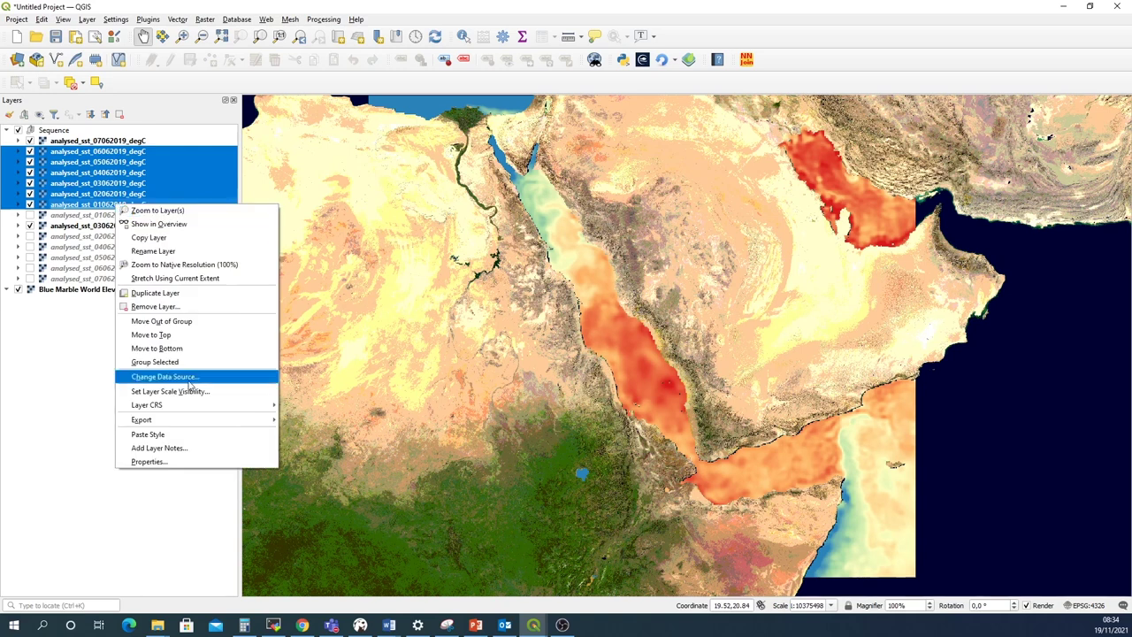
left_click(192, 438)
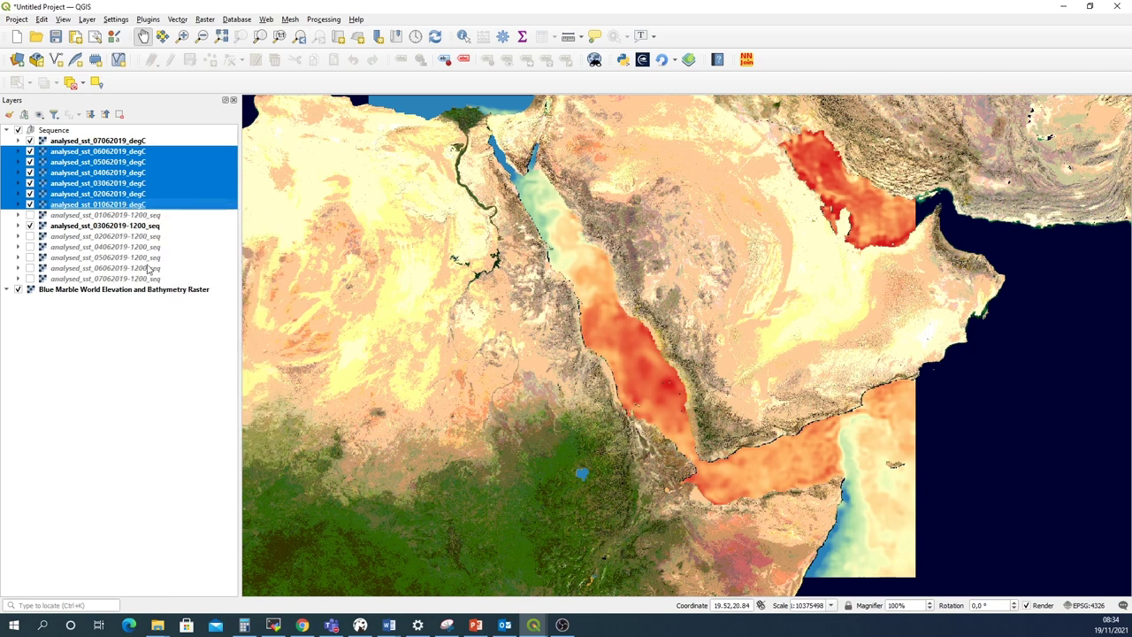
Hide the 07062019, 06062019 and 05062019 degC layers one by one to compare the daily temperatures, and show them again
left_click(30, 142)
left_click(30, 152)
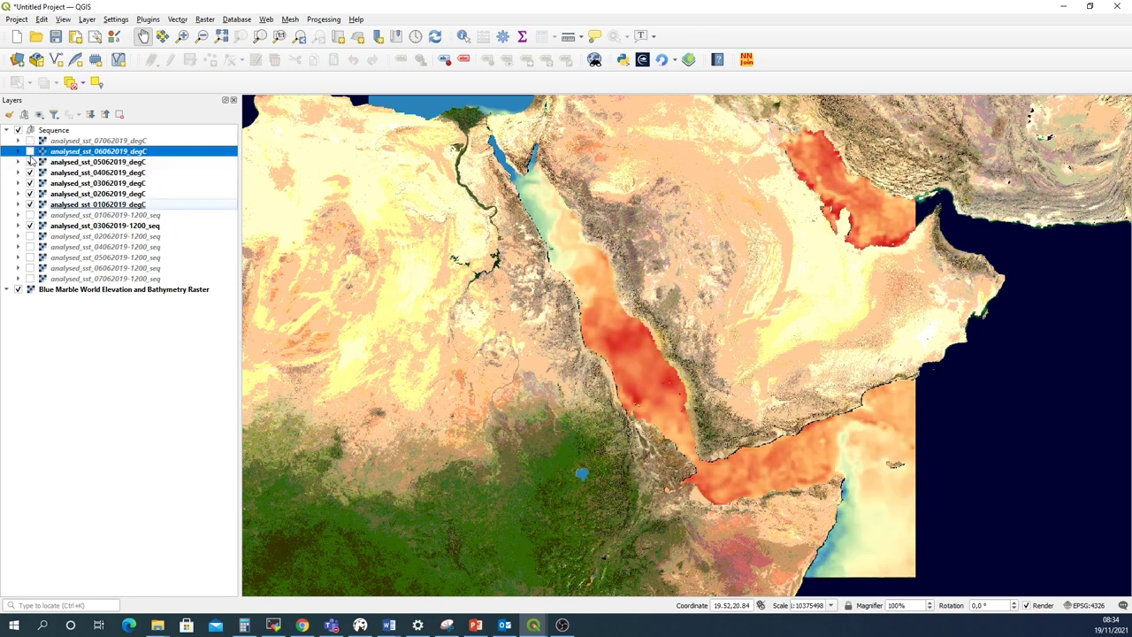
left_click(30, 163)
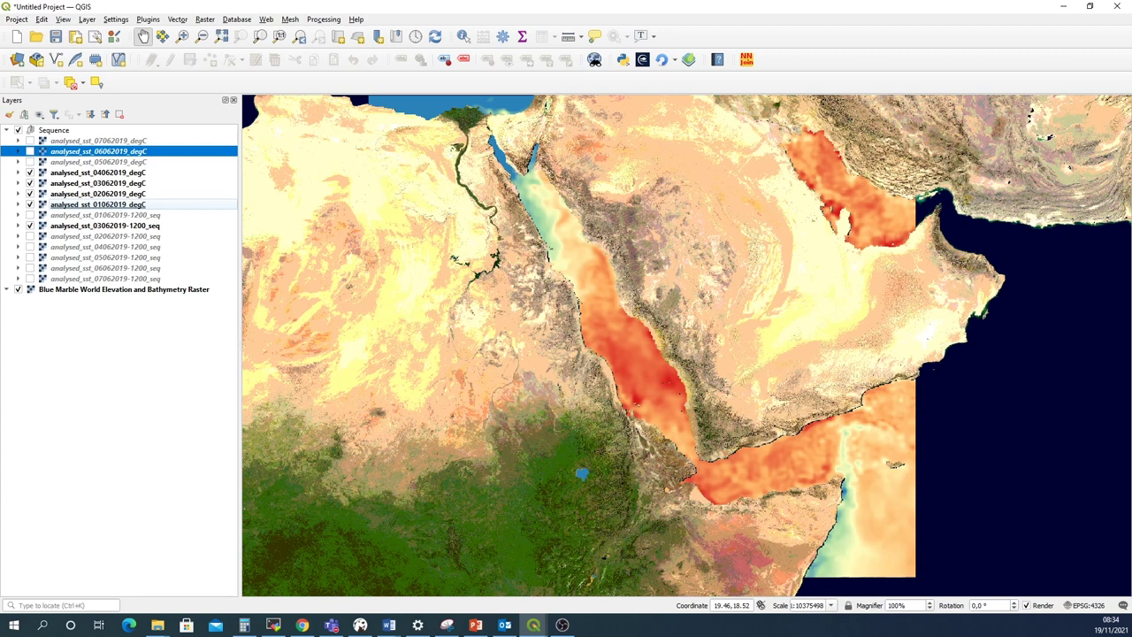
left_click(30, 163)
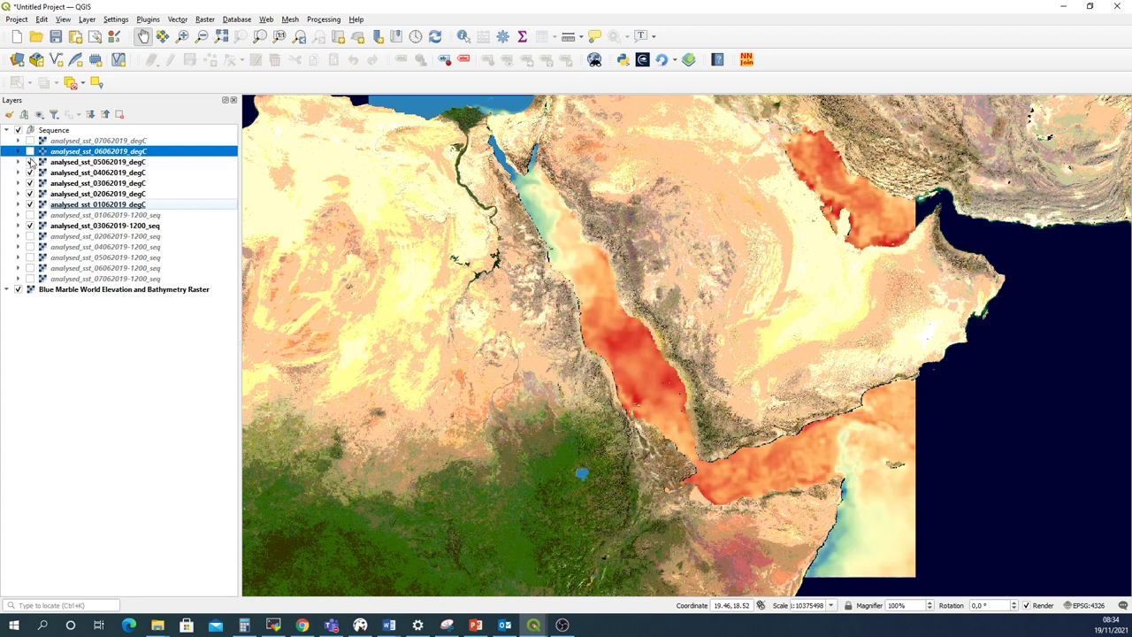
left_click(30, 152)
left_click(30, 141)
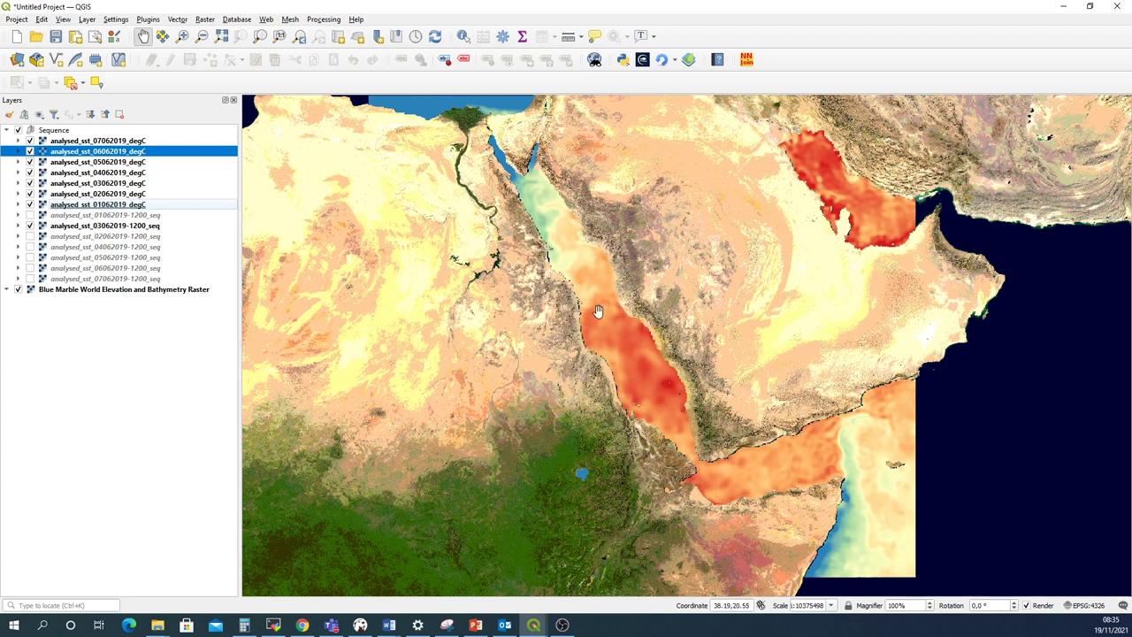
Switch to the NetCDF2GIS window, move it clear of the layer list and display its loaded NetCDF files
left_click(86, 217)
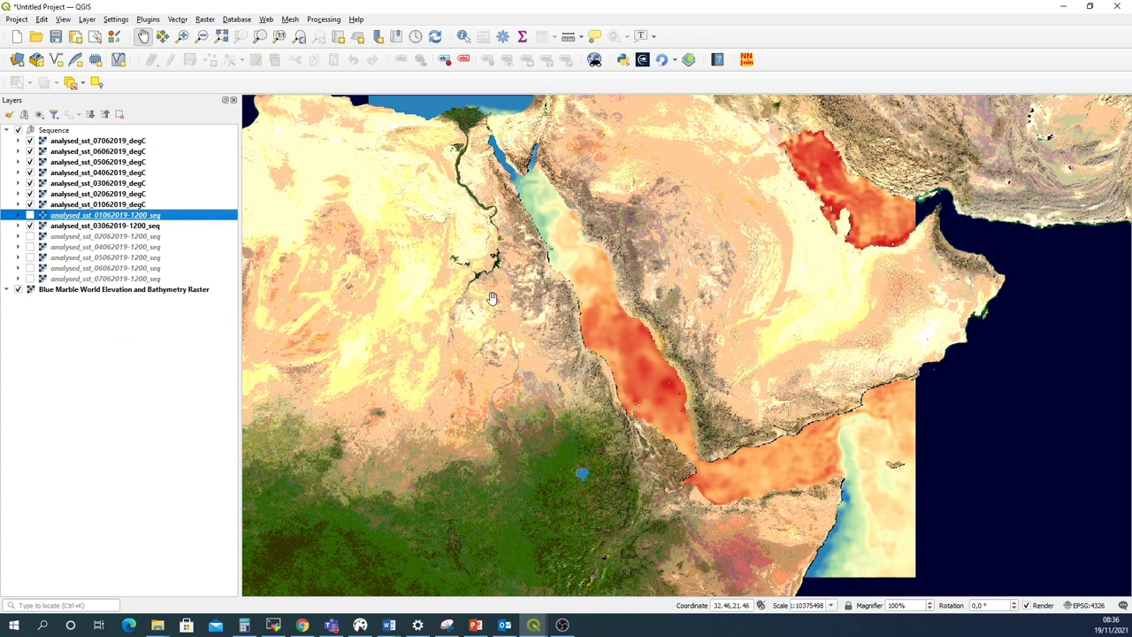
mouse_move(536, 630)
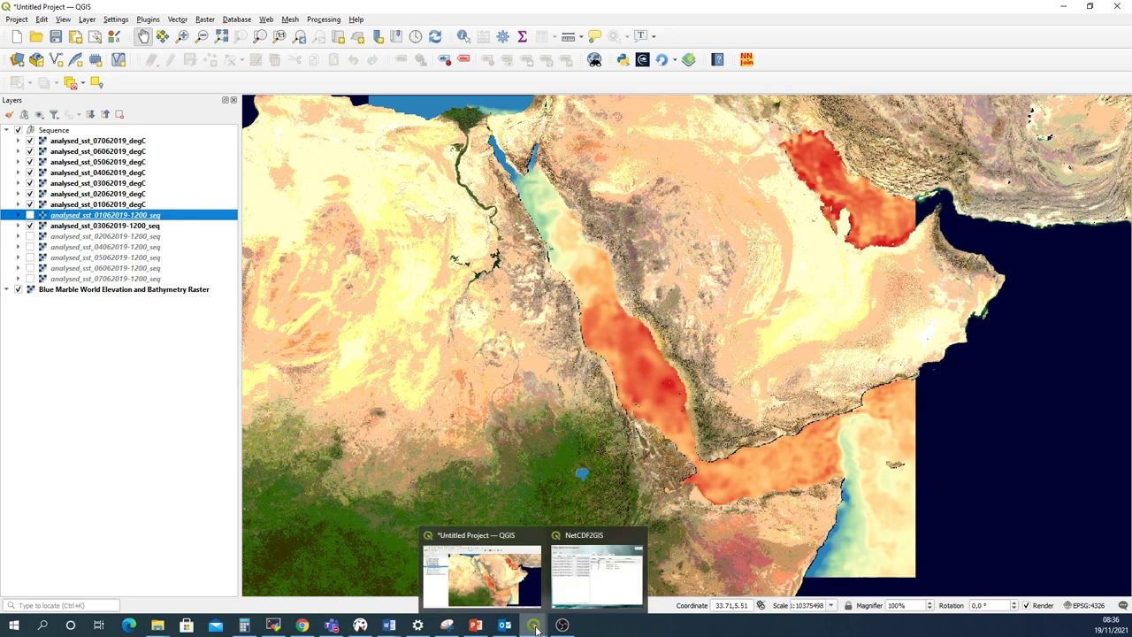
left_click(588, 580)
left_click_drag(478, 173, 633, 83)
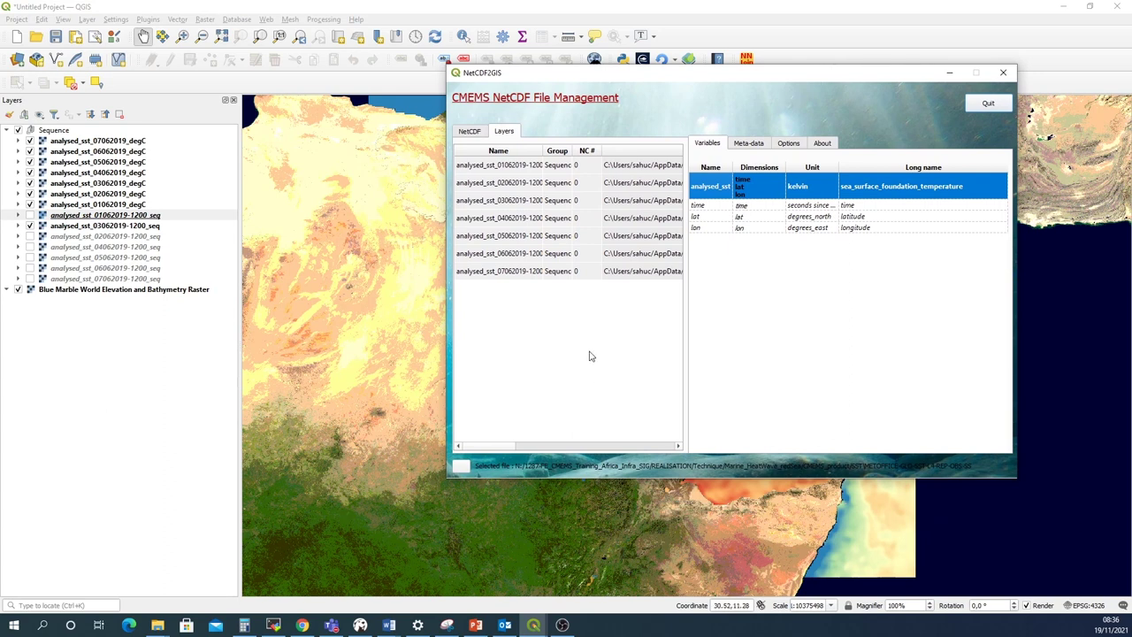
left_click(473, 132)
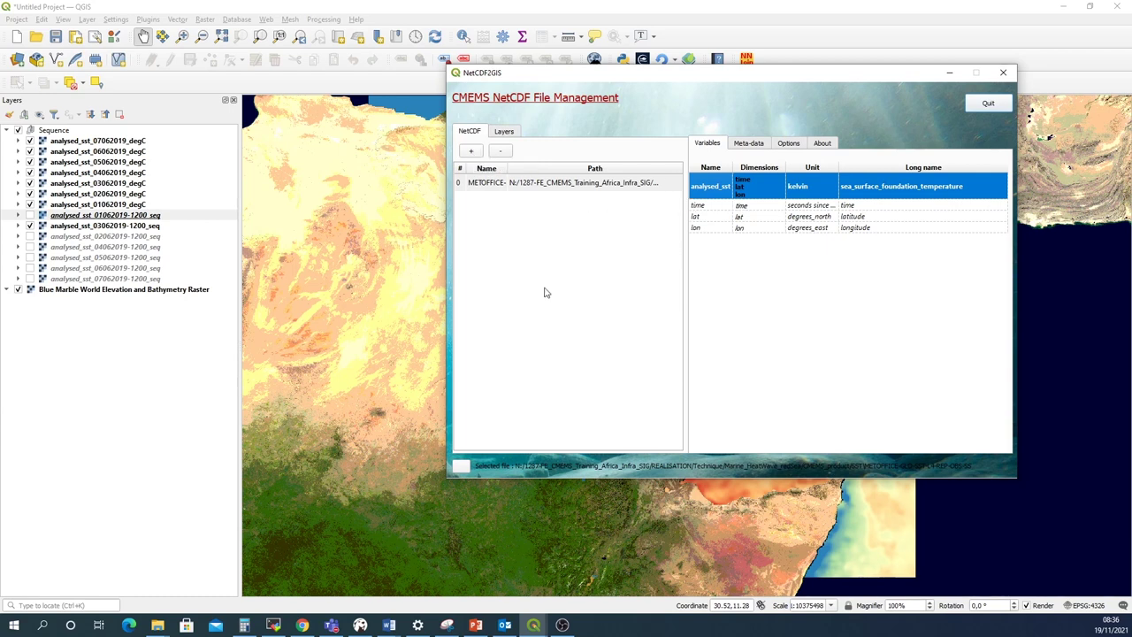
Add the nine METOFFICE-GLO-SST-L4-REP-OBS-SST files from 062009 to 062018 in the CMEMS_product SST folder to the NetCDF2GIS file list
left_click(162, 627)
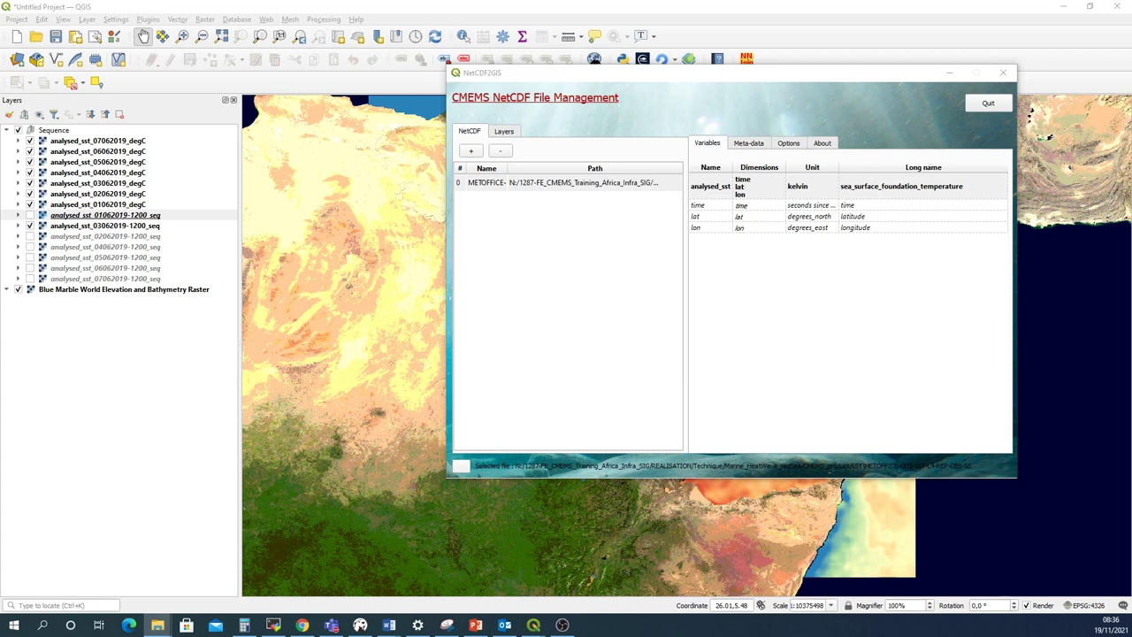
left_click_drag(175, 272, 222, 305)
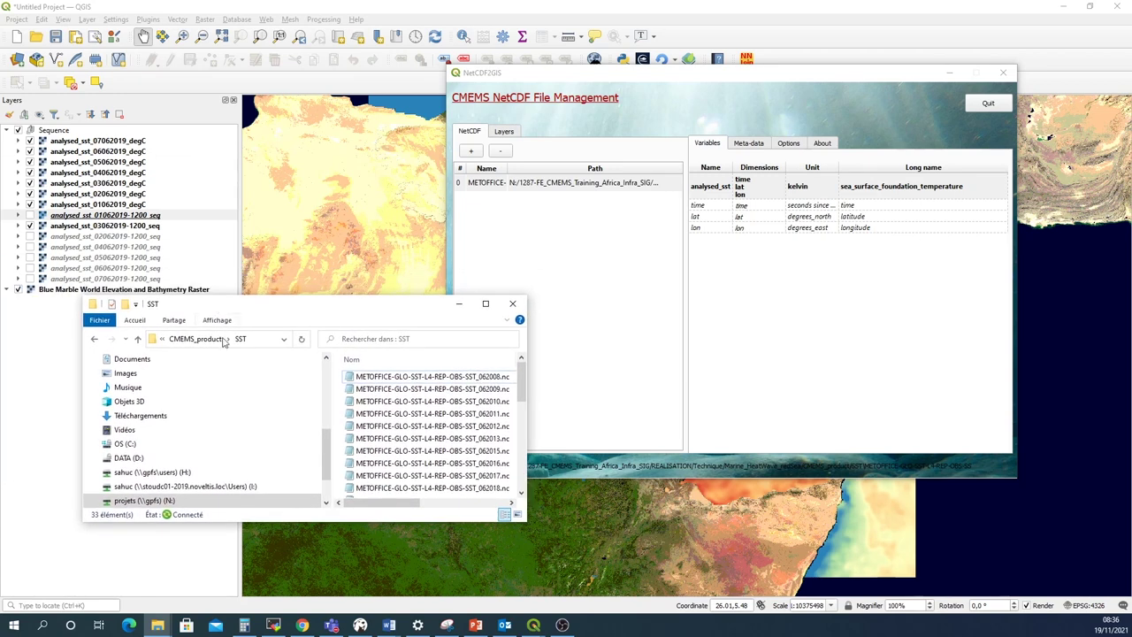
left_click(438, 389)
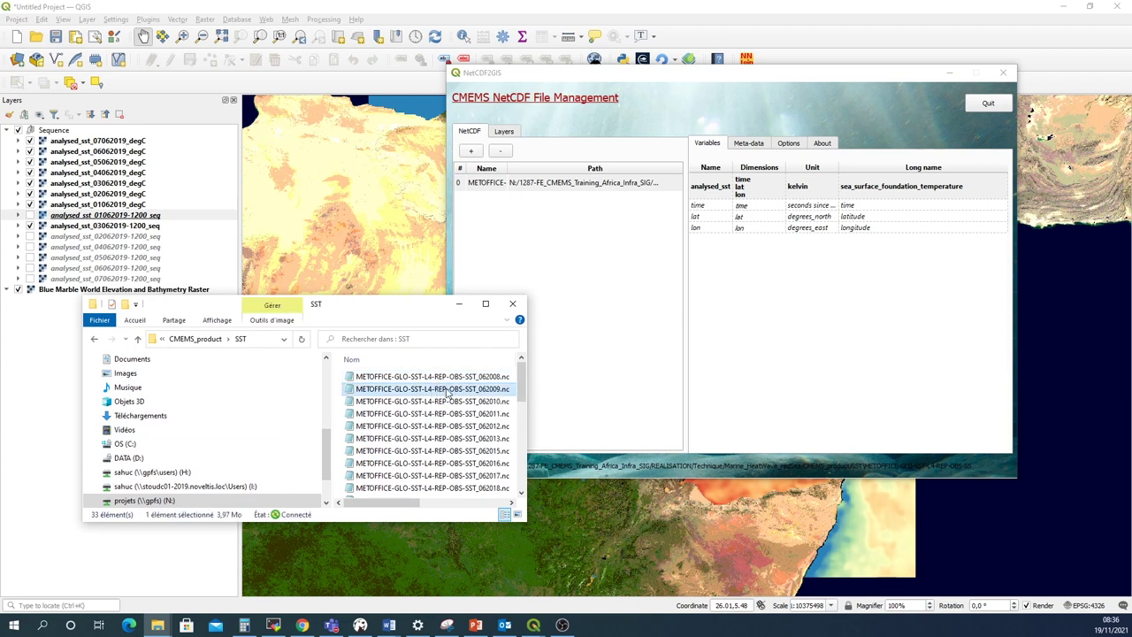
left_click(480, 489, "shift")
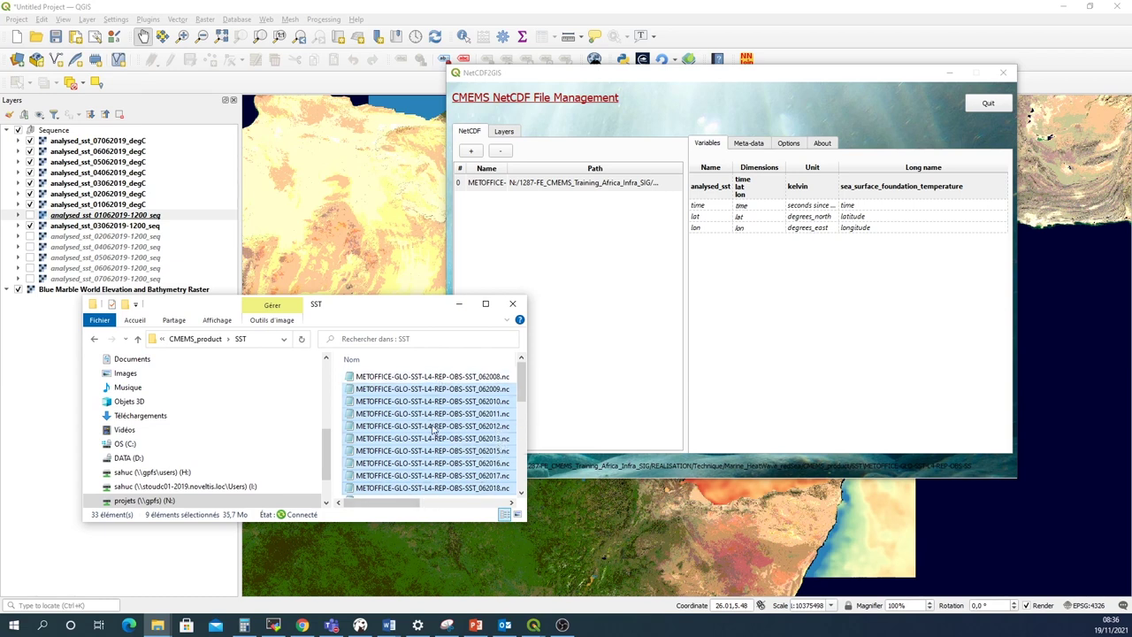
left_click_drag(428, 430, 582, 275)
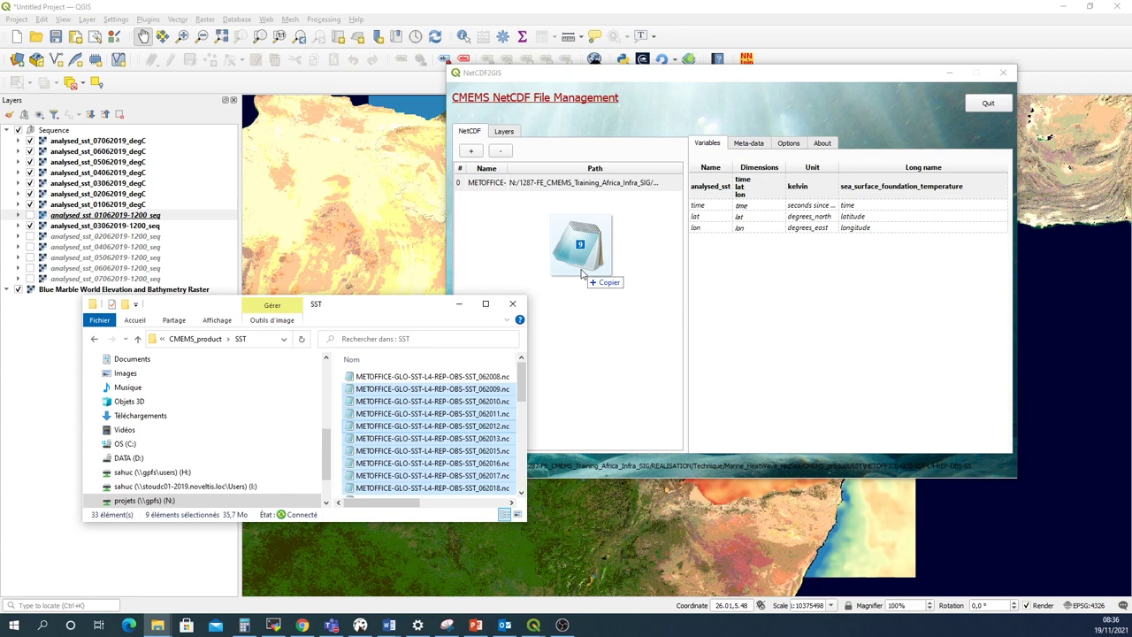
left_click_drag(582, 275, 582, 275)
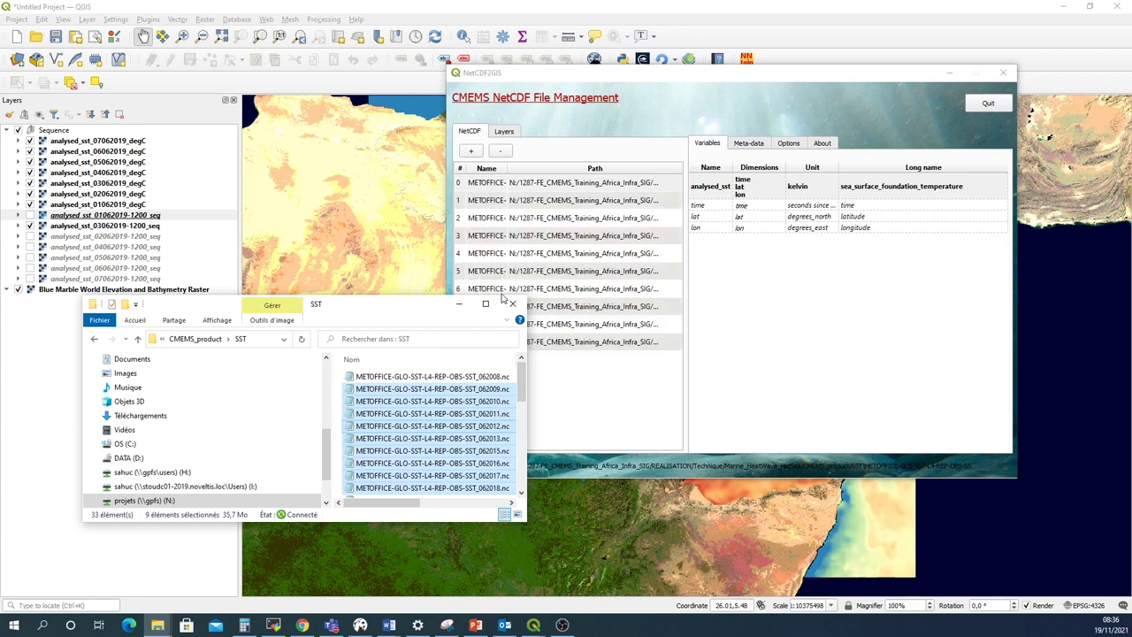
Widen the file name column and start adding layers from the analysed_sst variable of METOFFICE-GLO-SST-L4-REP-OBS-SST_062009.nc
left_click(507, 181)
left_click_drag(508, 168, 633, 170)
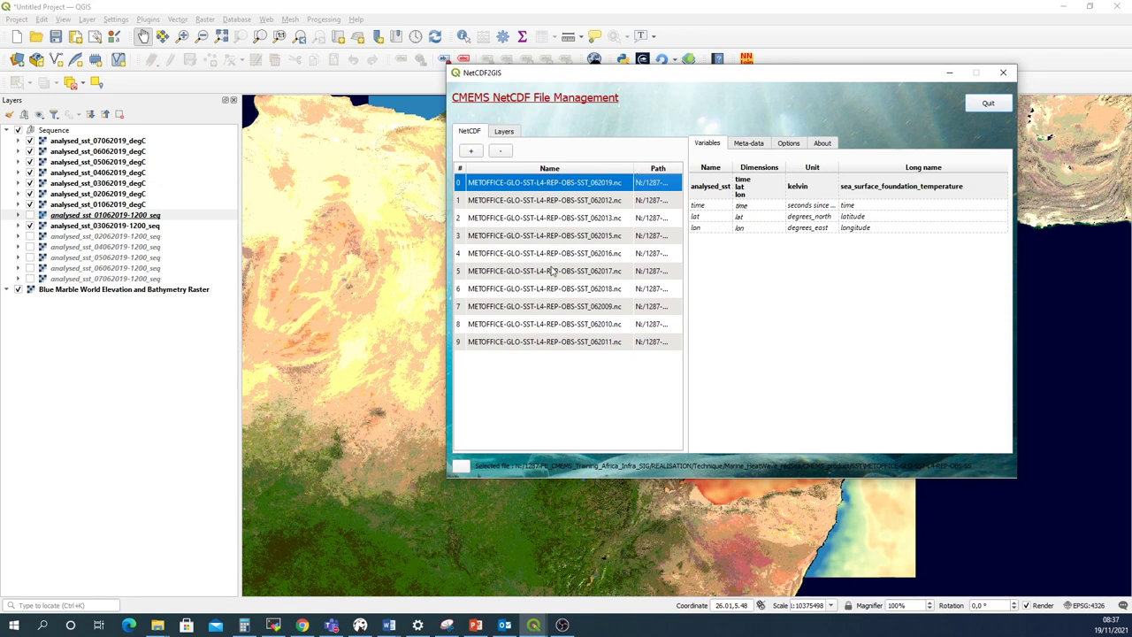
left_click(567, 202)
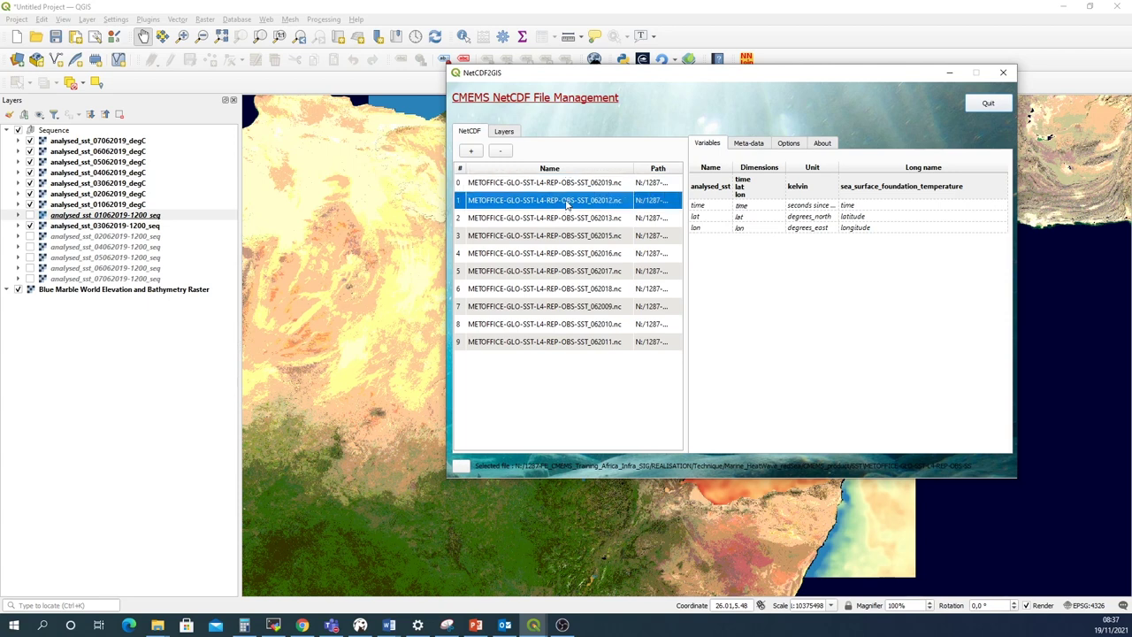
left_click(573, 307)
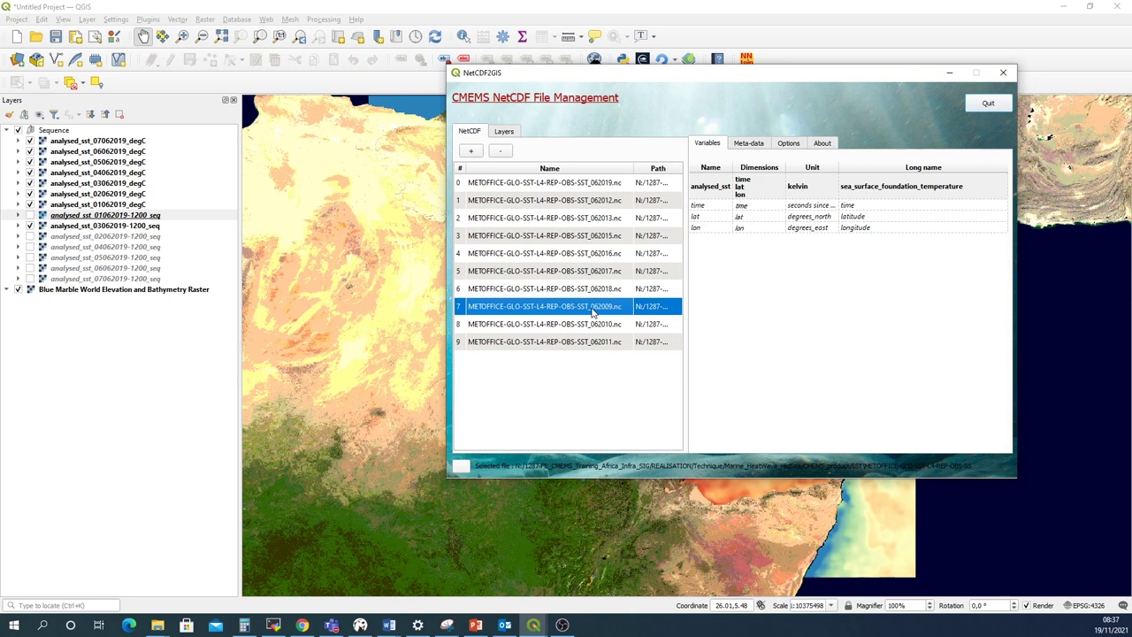
left_click(710, 190)
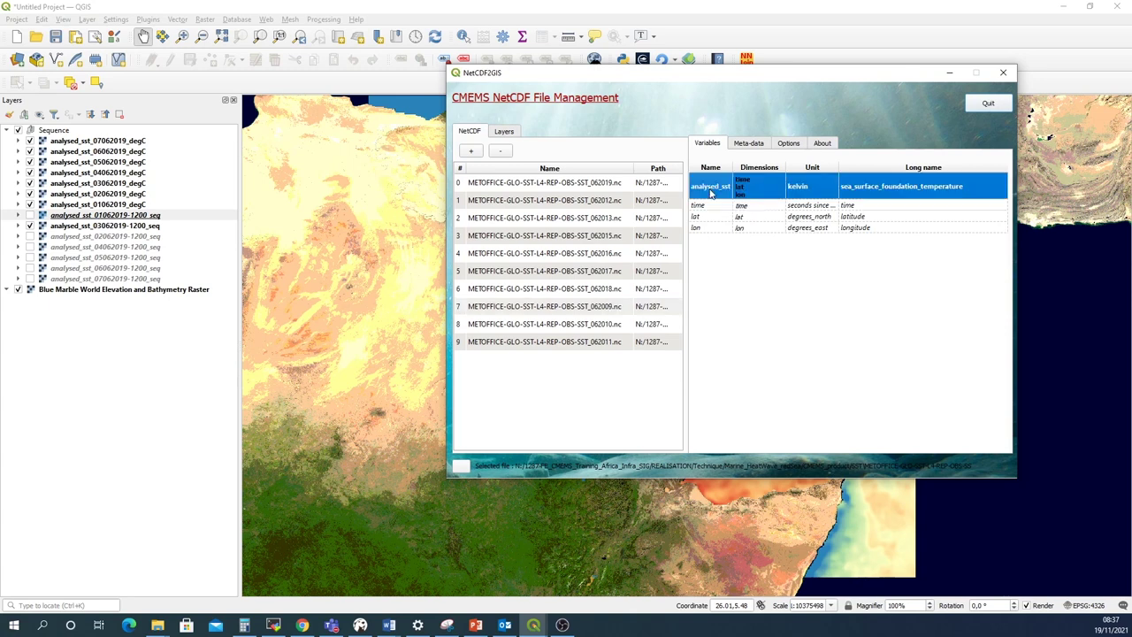
right_click(712, 193)
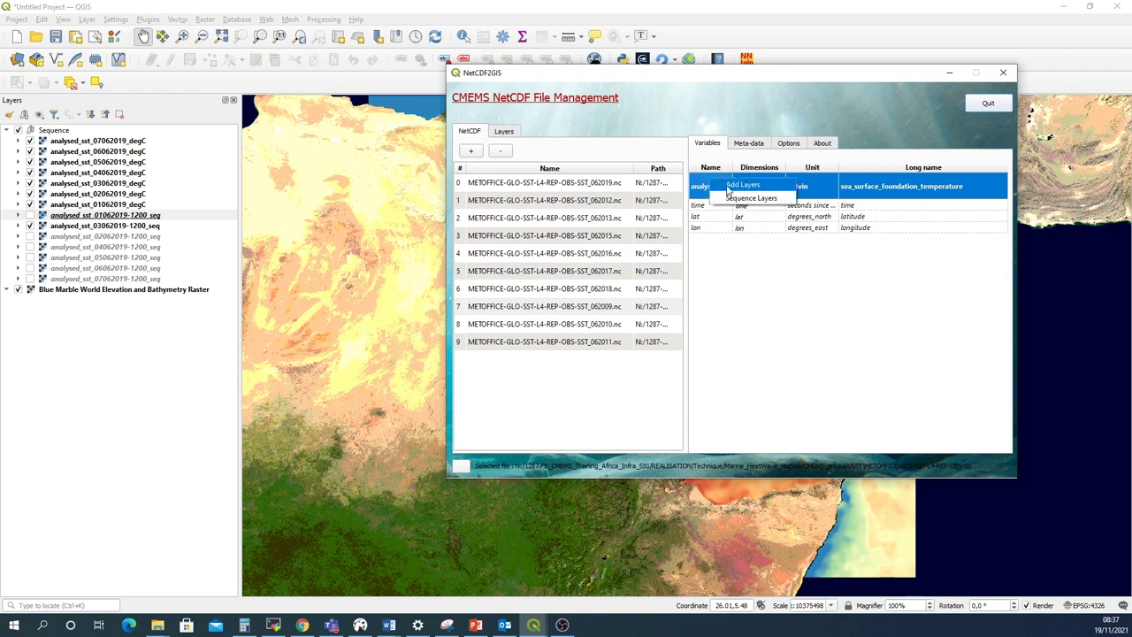
left_click(739, 184)
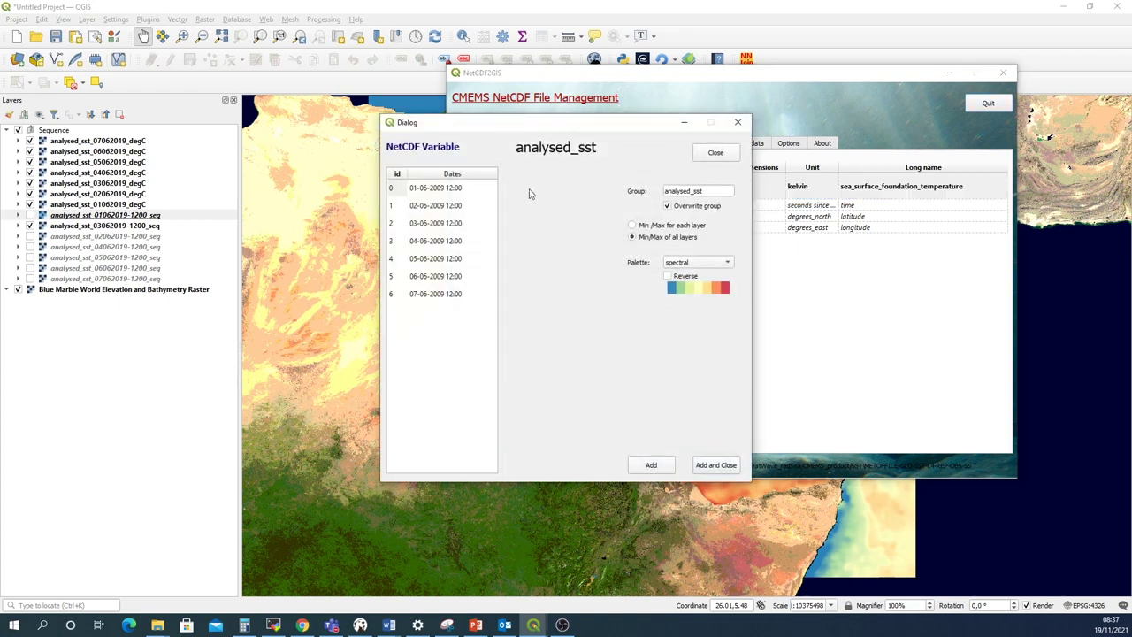
Add all seven dates from 01-06-2009 to 07-06-2009 as layers in a group named analysed_sst_2009, and return to the NetCDF file list
left_click(446, 190)
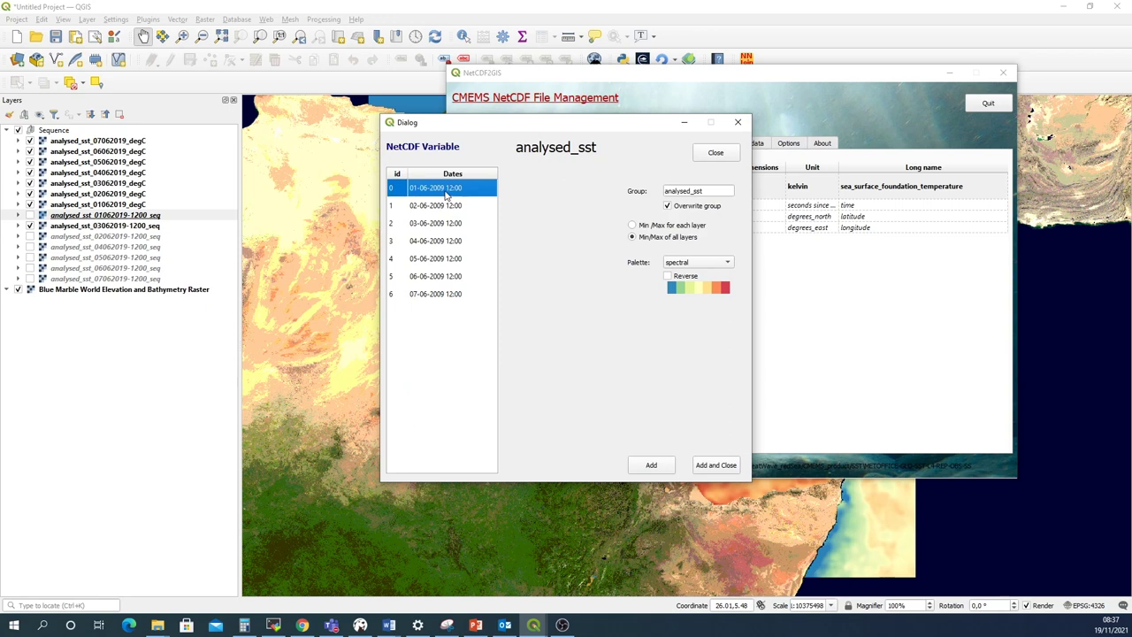
left_click(460, 297, "shift")
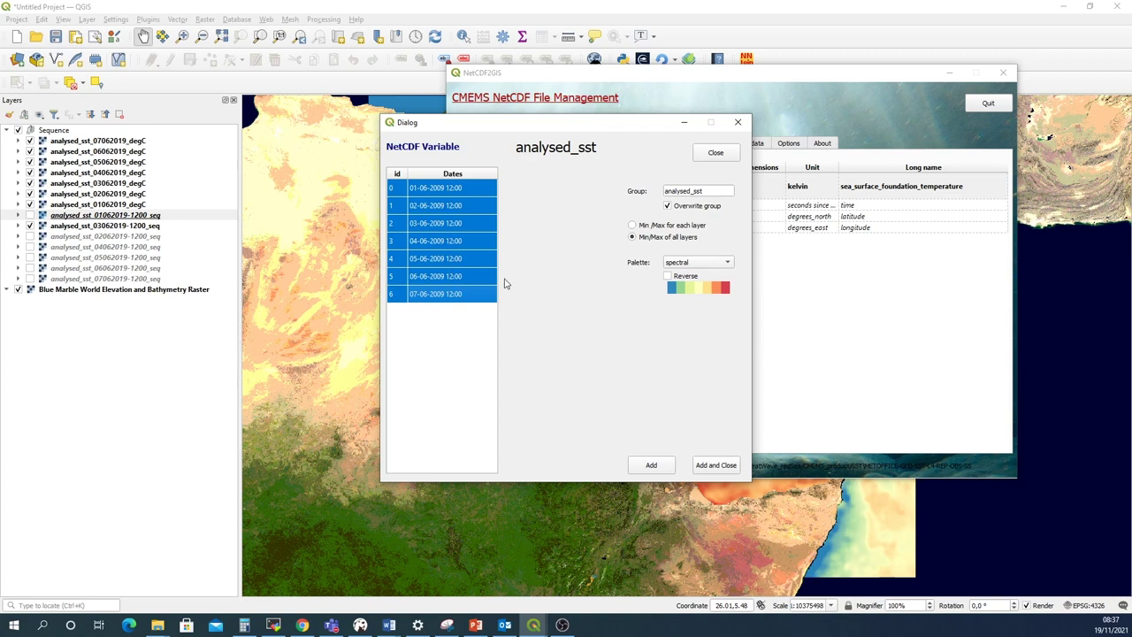
left_click(708, 191)
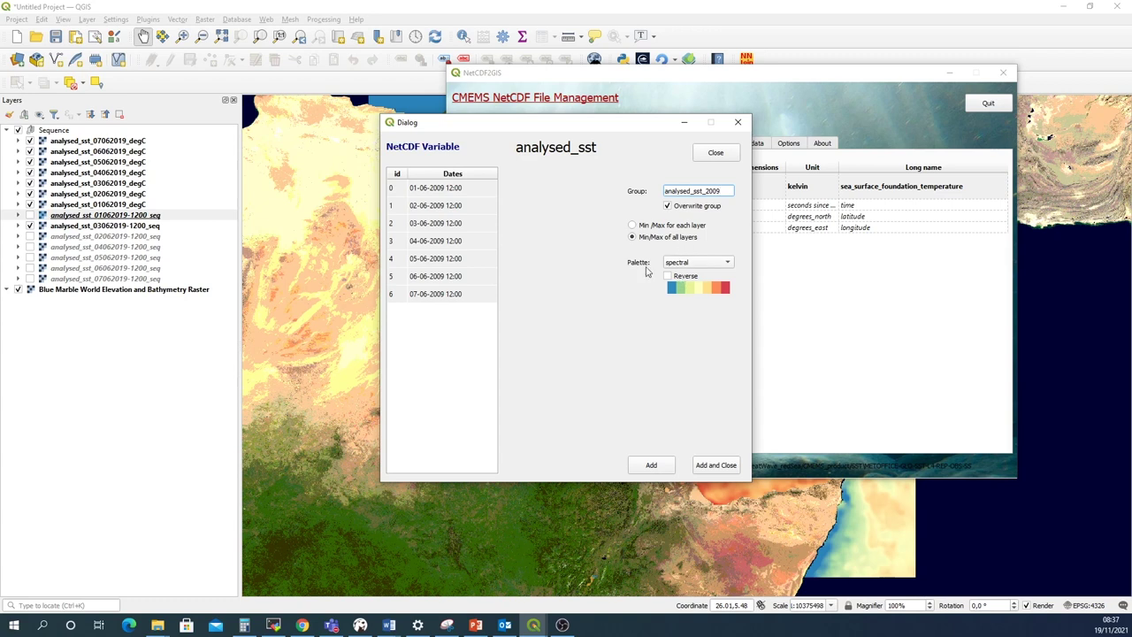
left_click(710, 469)
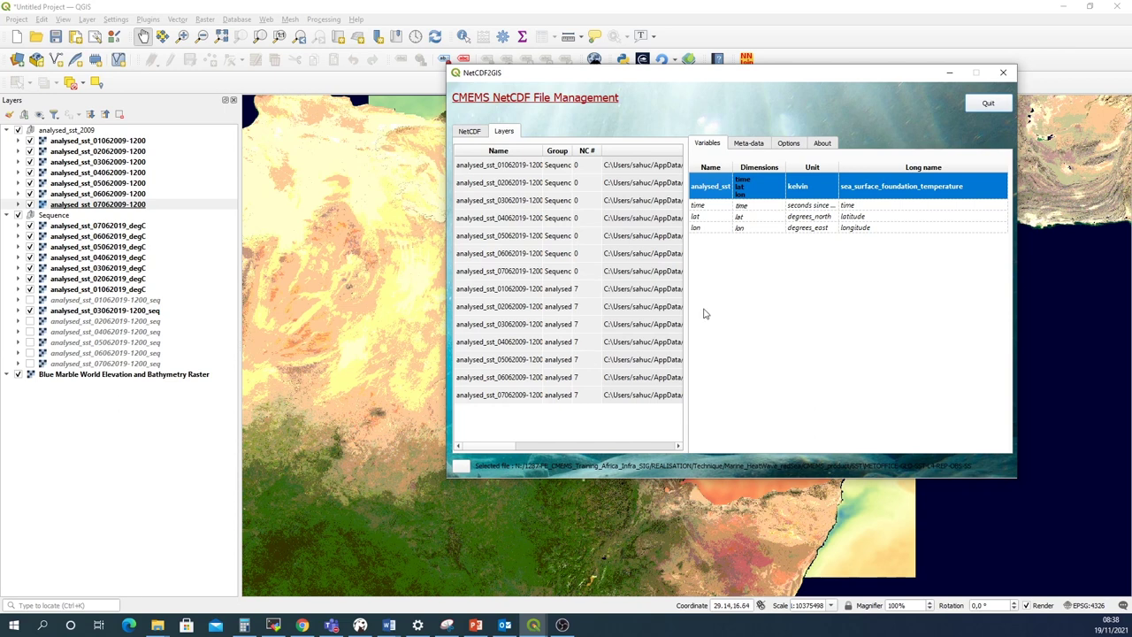
left_click(469, 132)
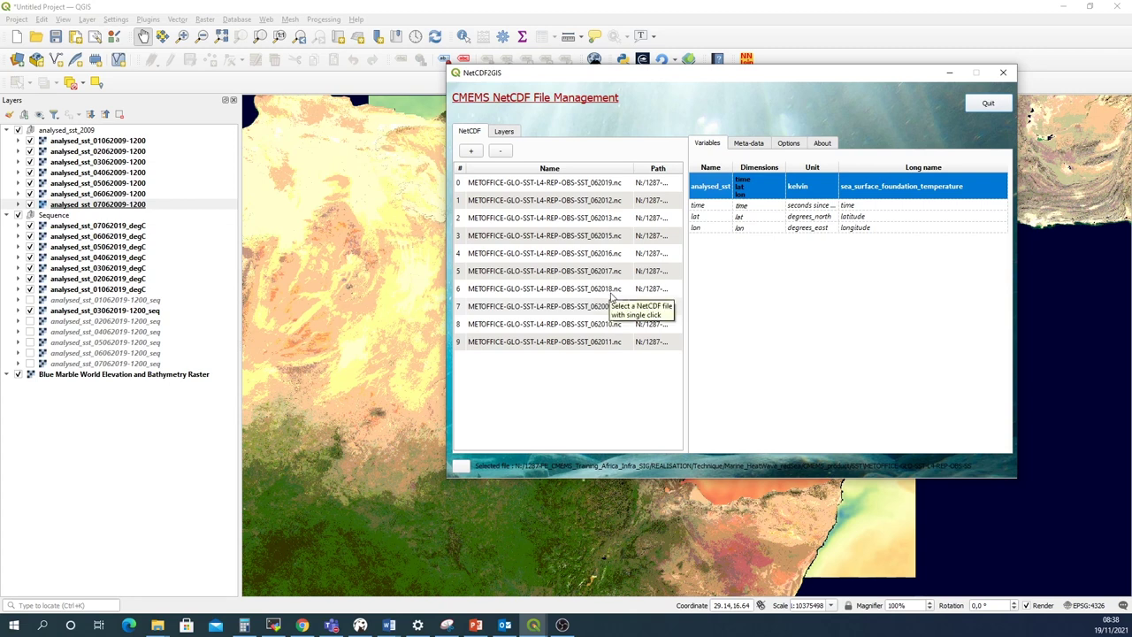
Add all seven June 2010 analysed_sst dates from the 062010.nc file as layers in group analysed_sst_2010, and return to the NetCDF file list
left_click(605, 325)
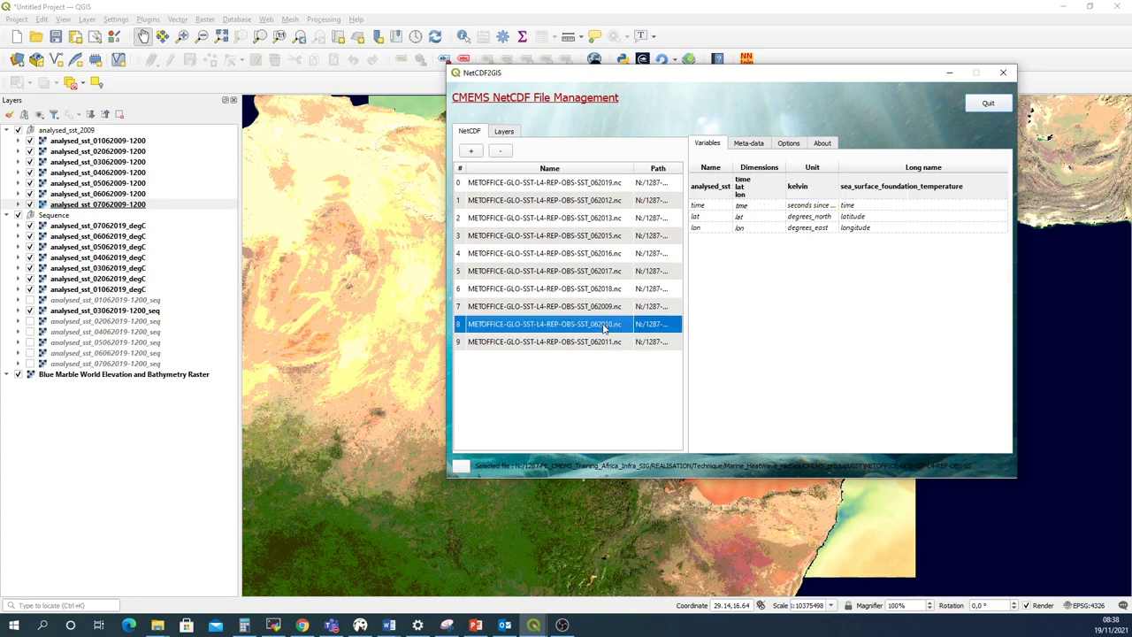
right_click(708, 188)
left_click(730, 189)
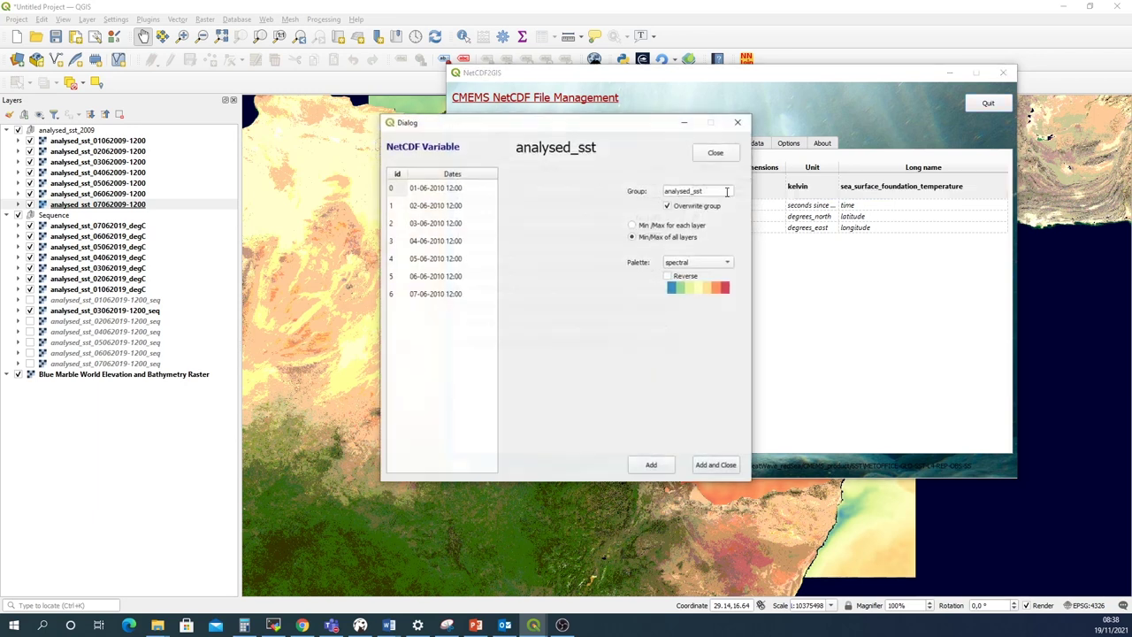
left_click(453, 191)
left_click(454, 296, "shift")
left_click(706, 190)
type("_2010")
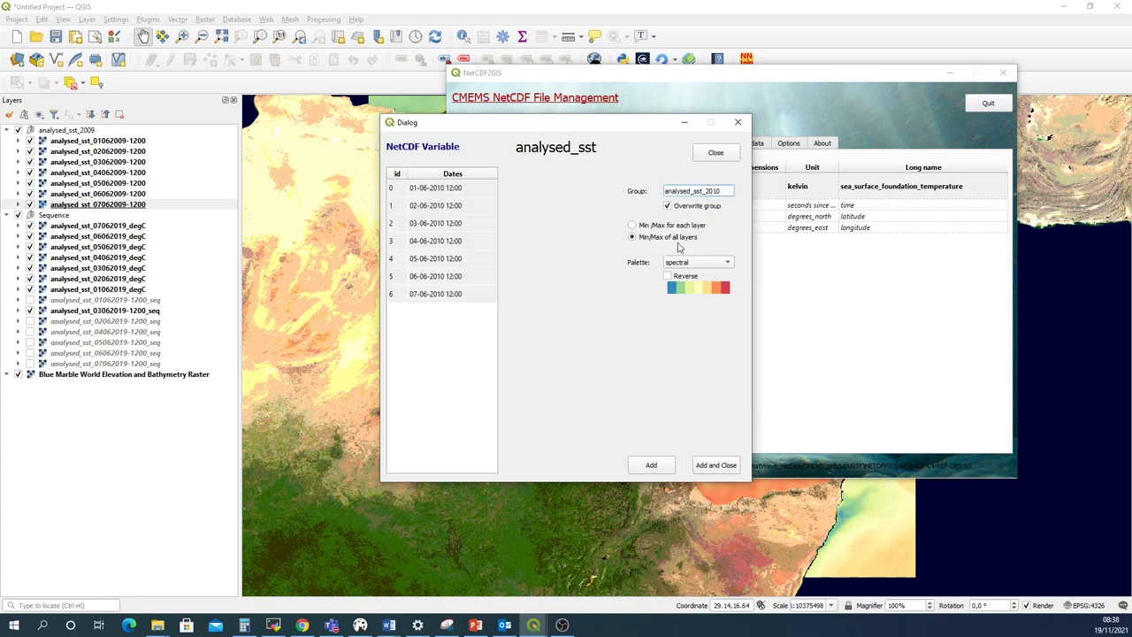
left_click(705, 466)
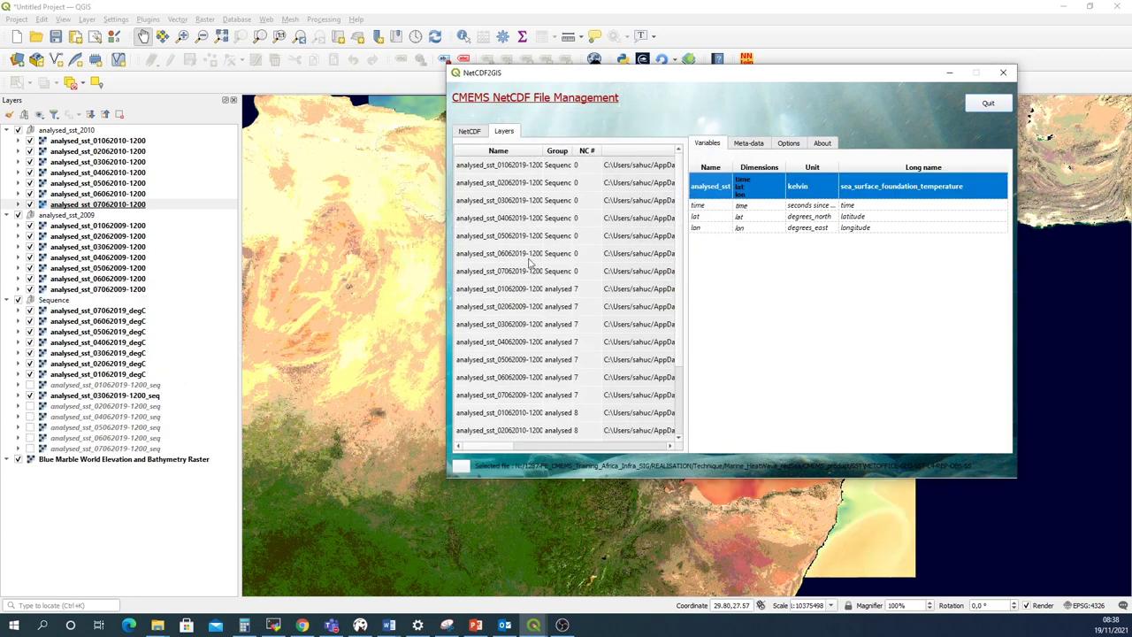
left_click(473, 131)
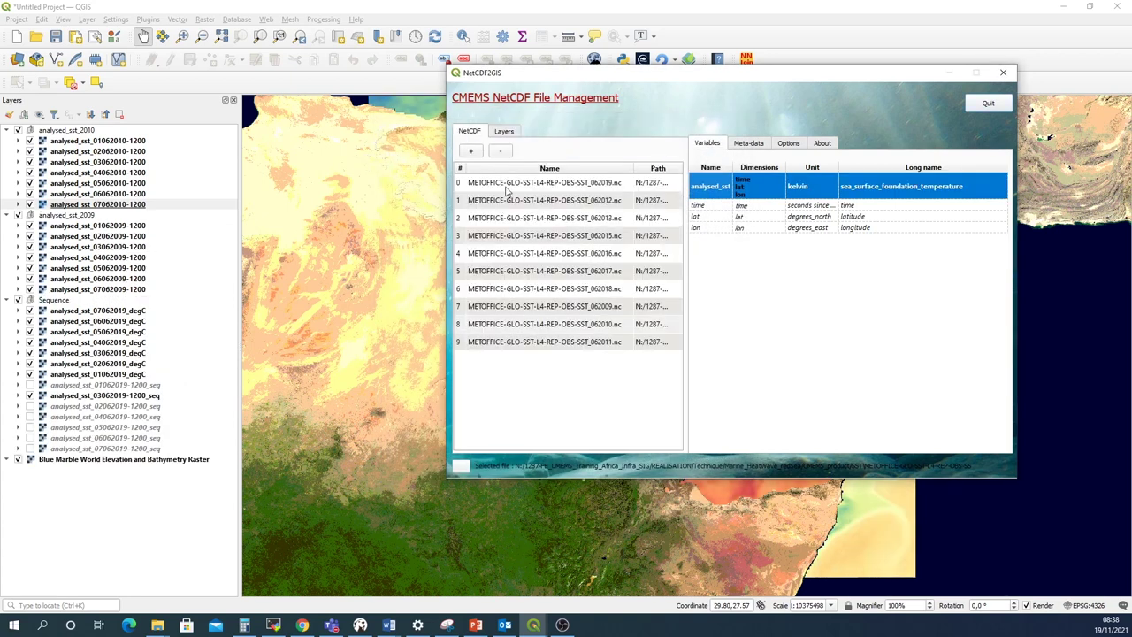
Add all seven June 2011 analysed_sst dates from the 062011.nc file as layers in group analysed_sst_2011, and return to the NetCDF file list
left_click(573, 340)
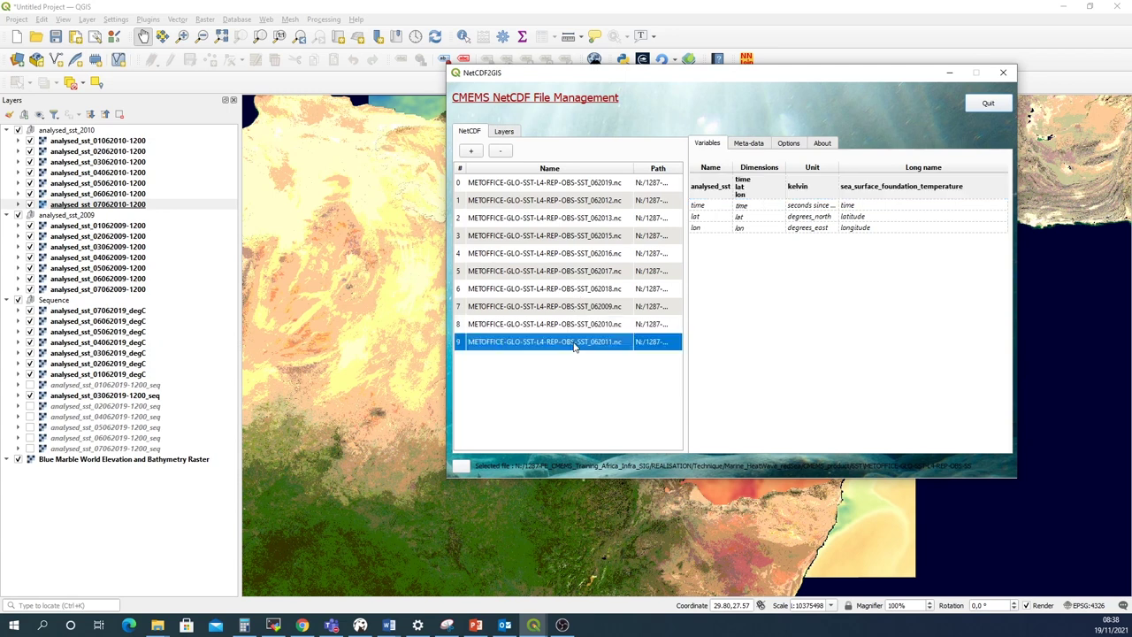
right_click(710, 179)
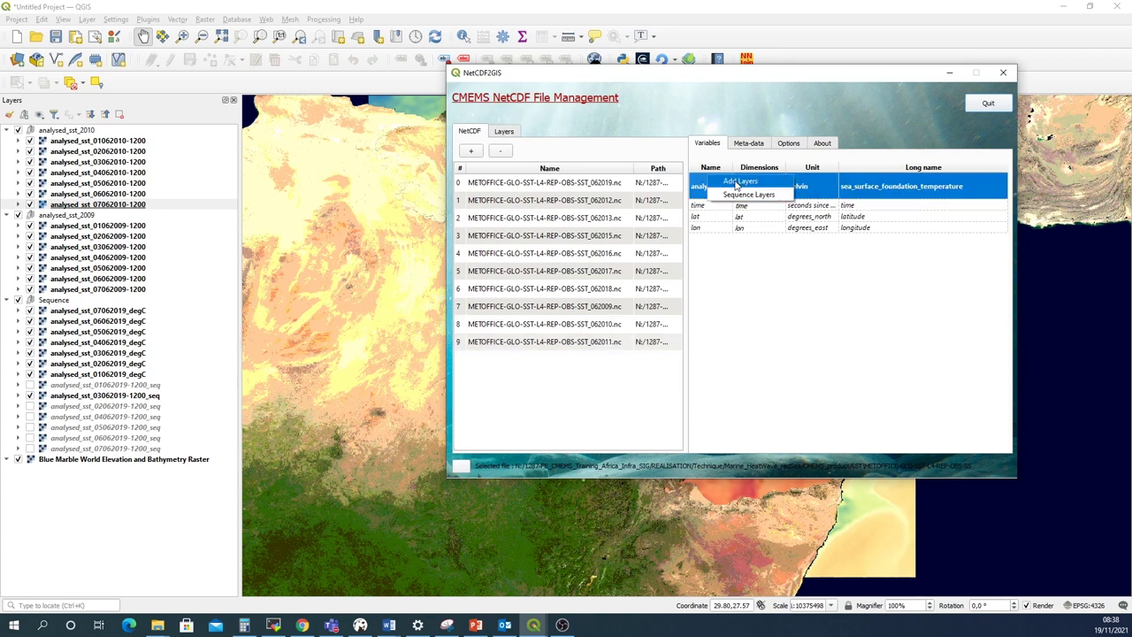
left_click(739, 181)
left_click(450, 189)
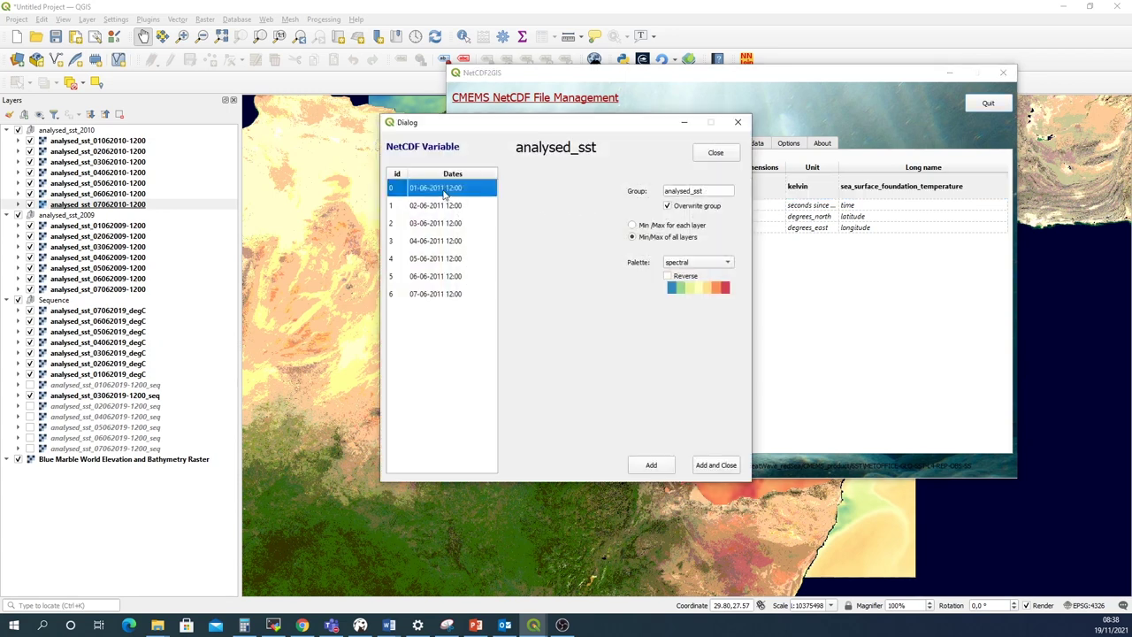
left_click(448, 295, "shift")
left_click(720, 189)
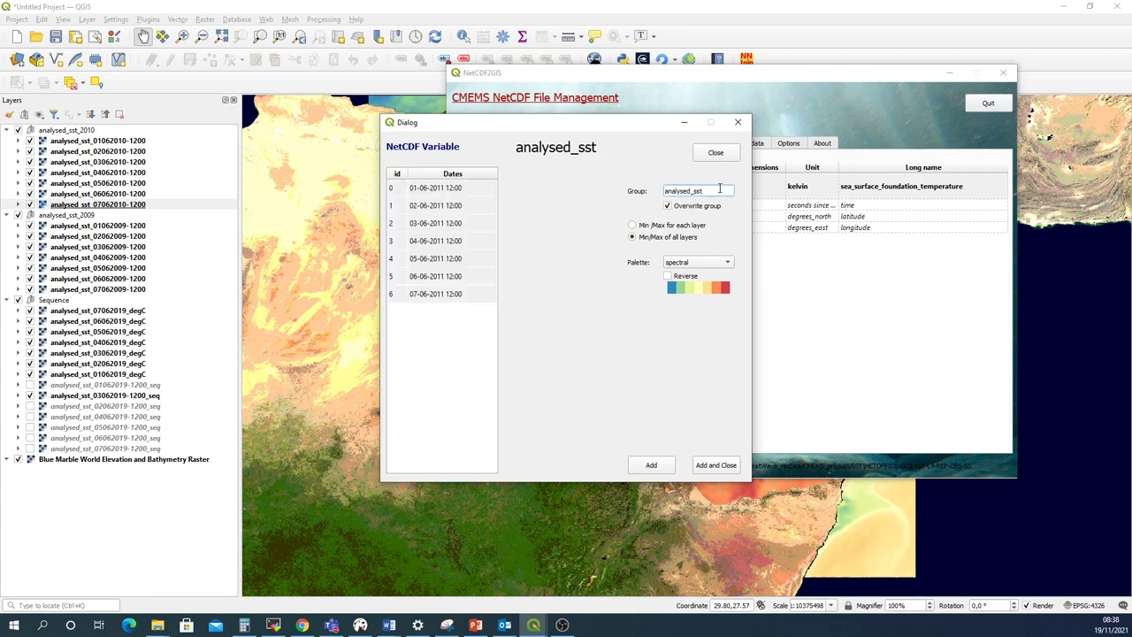
type("_2011")
left_click(717, 464)
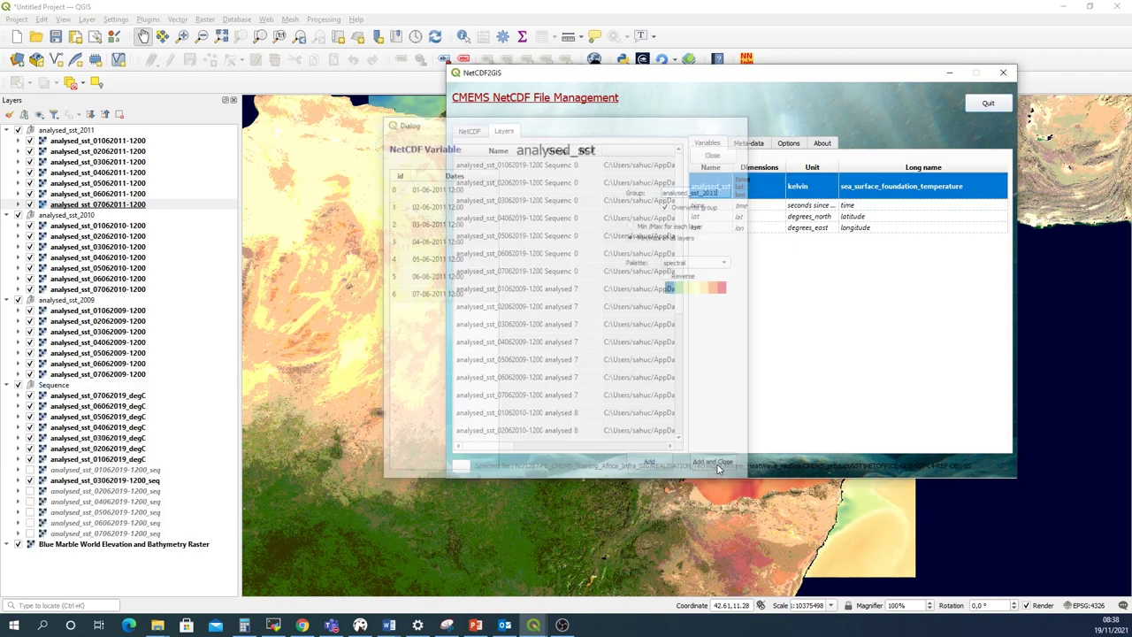
left_click(473, 132)
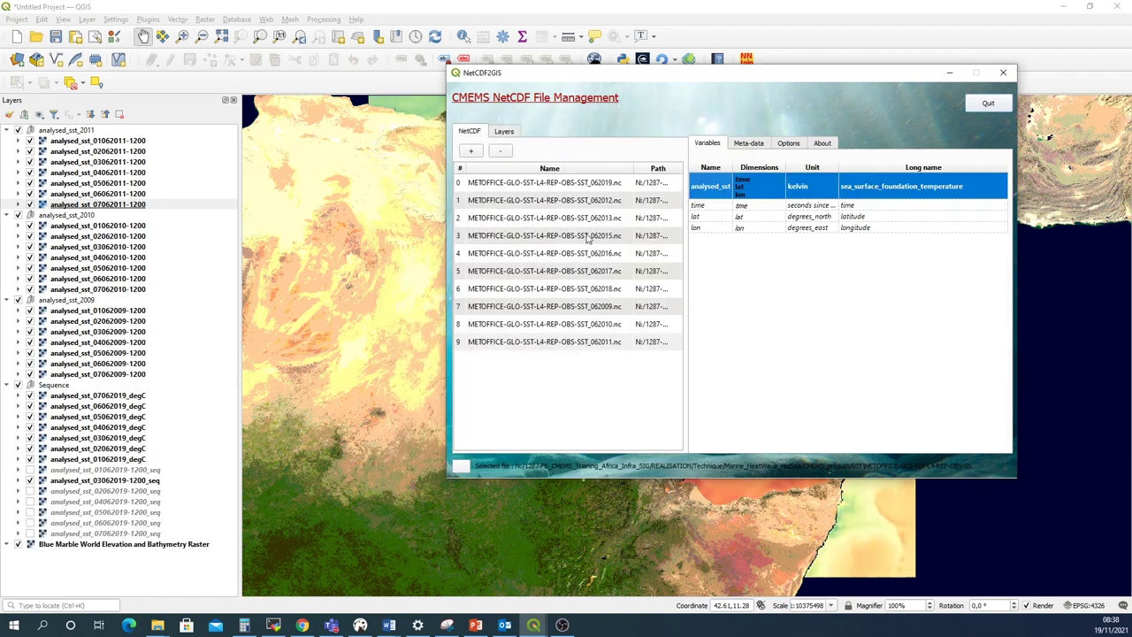
Add all seven June 2012 analysed_sst dates from the 062012.nc file as layers in group analysed_sst_2012, and return to the NetCDF file list
left_click(589, 202)
double_click(708, 187)
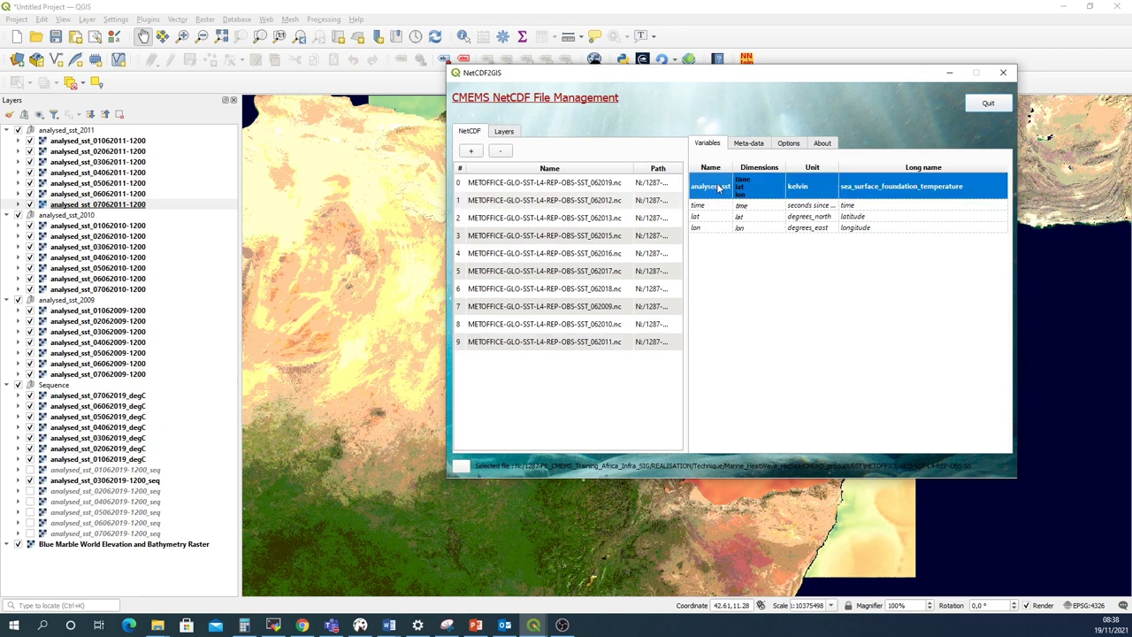
left_click(439, 192)
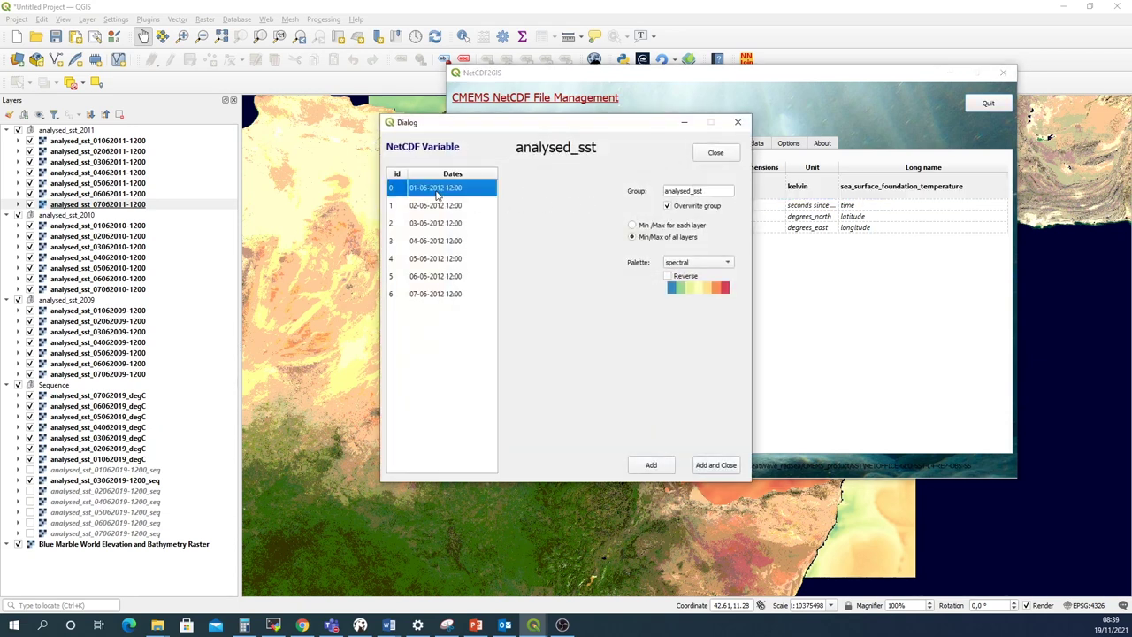
left_click(451, 293, "shift")
left_click(712, 192)
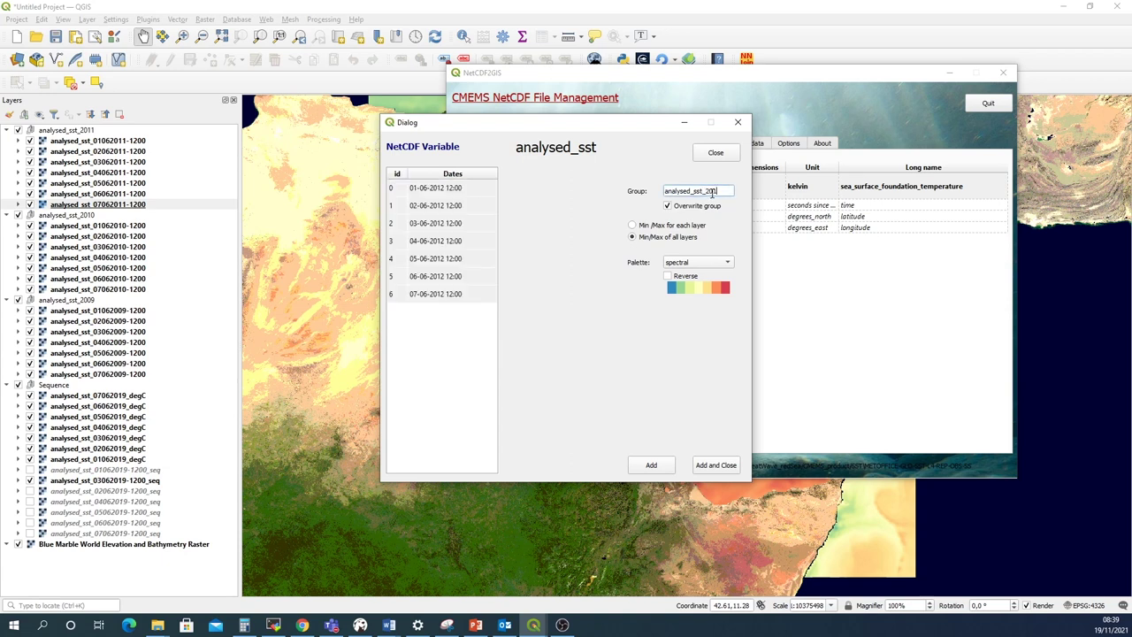
left_click(718, 467)
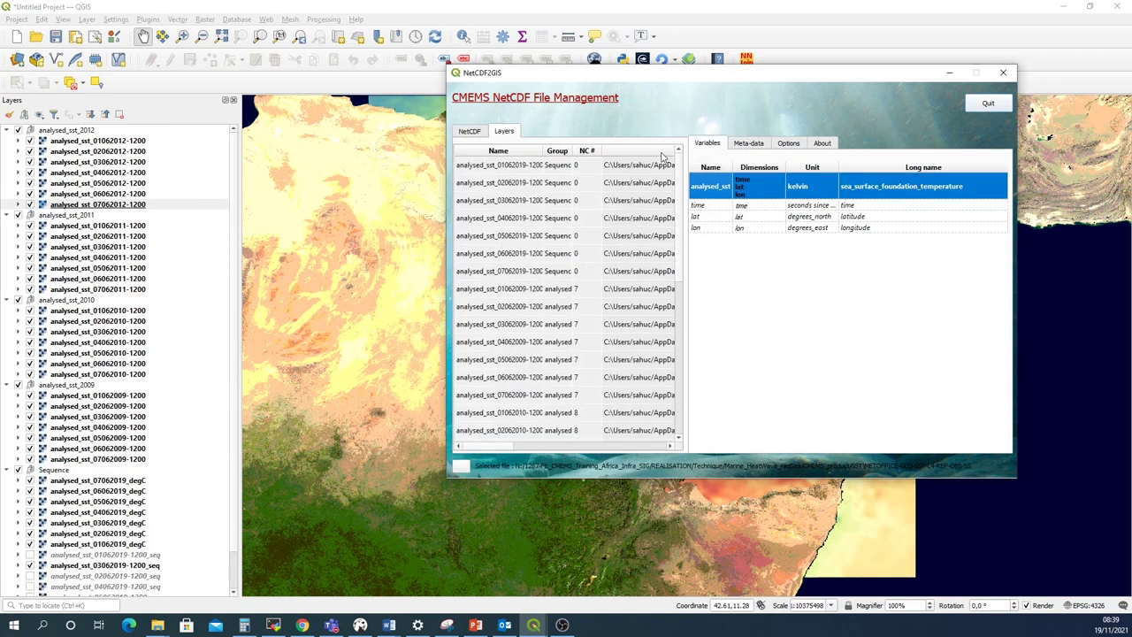
left_click(468, 131)
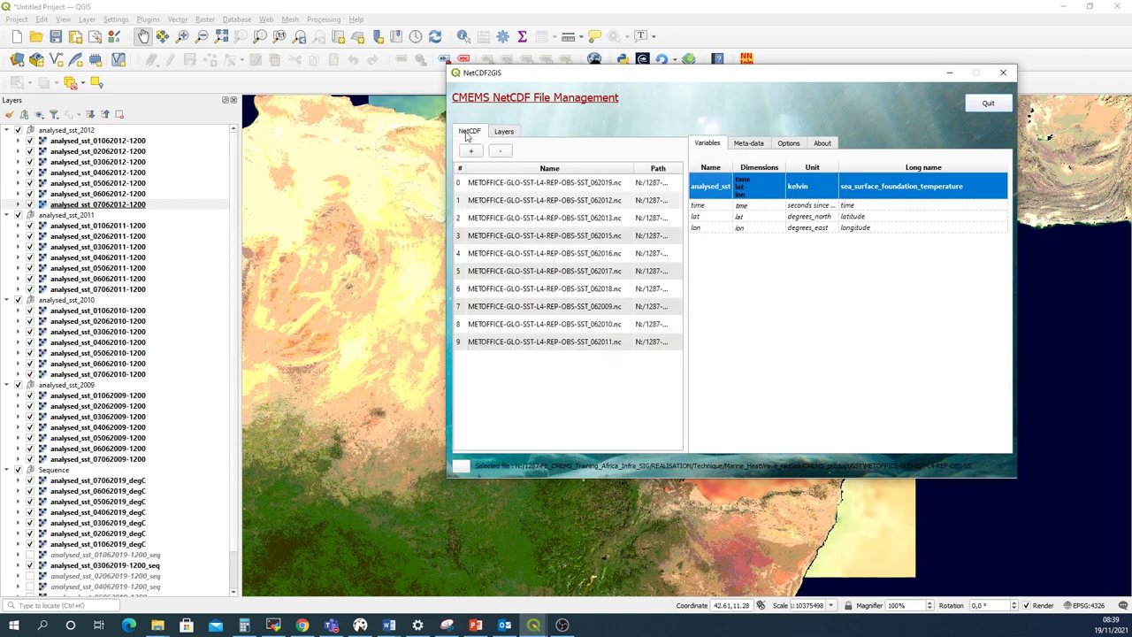
Add all seven June 2013 analysed_sst dates from the 062013.nc file as layers in group analysed_sst_2013, and return to the NetCDF file list
left_click(583, 218)
right_click(707, 190)
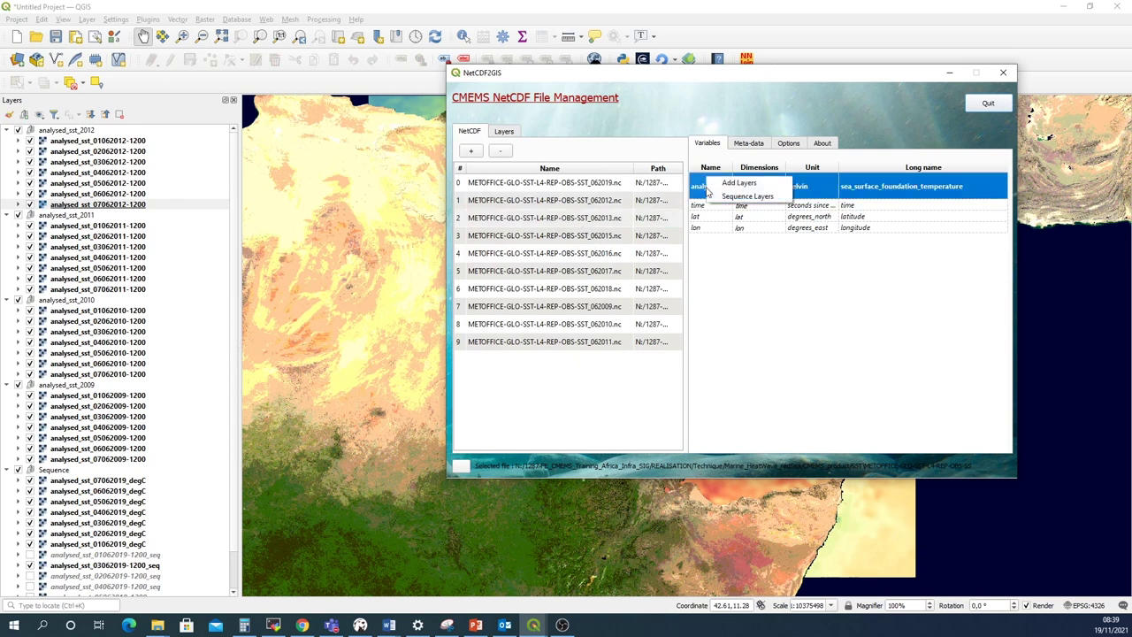
left_click(753, 187)
left_click(445, 189)
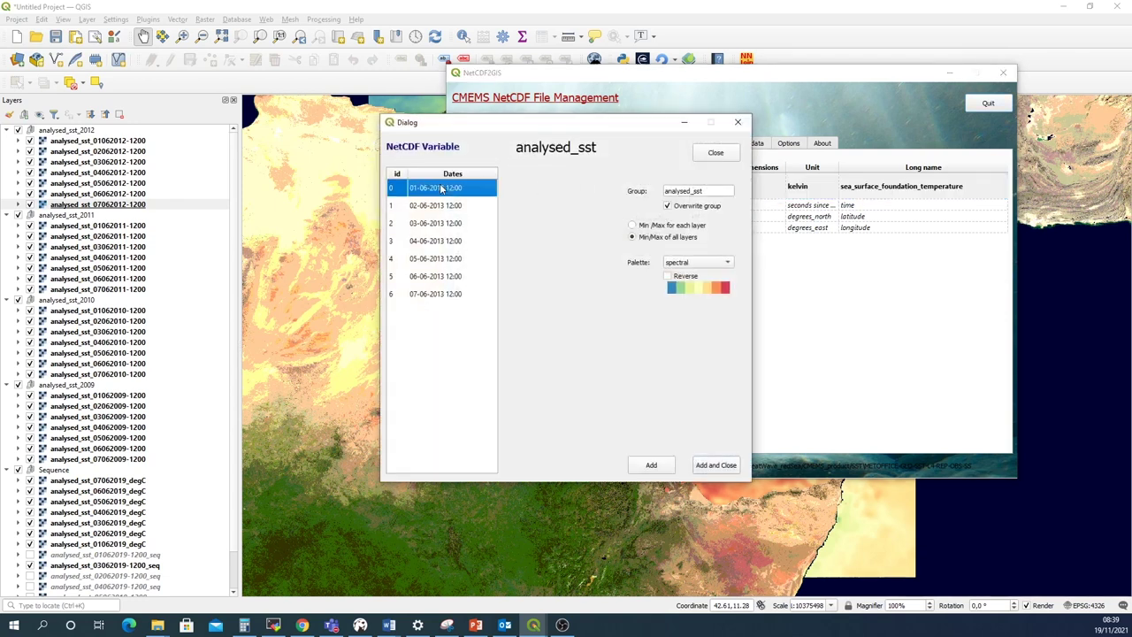
left_click(442, 296, "shift")
left_click(719, 191)
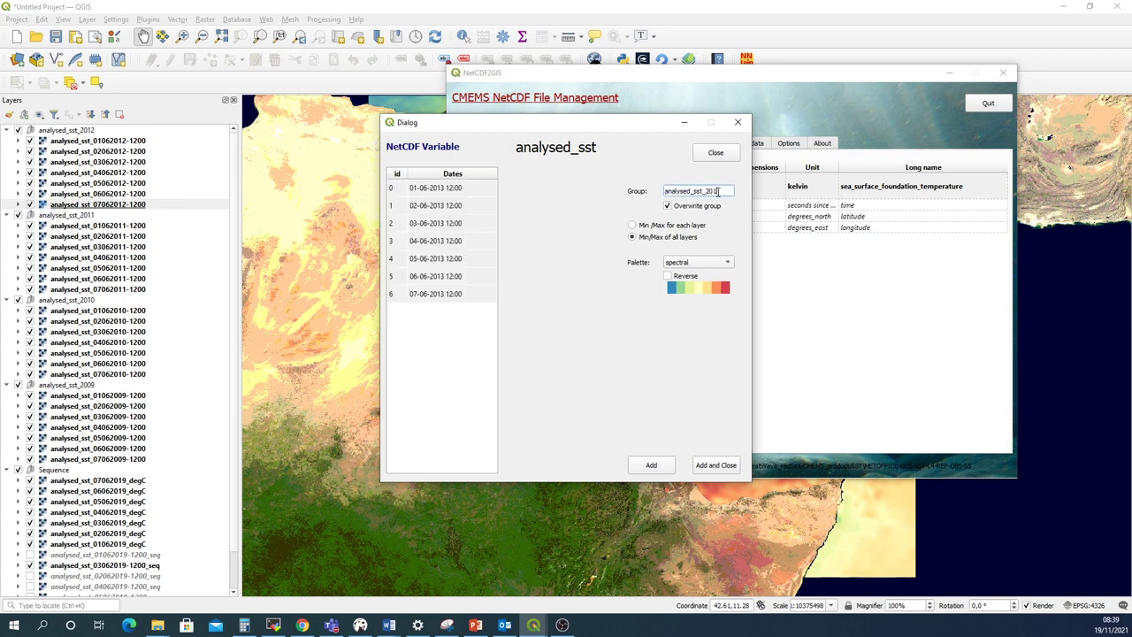
left_click(716, 465)
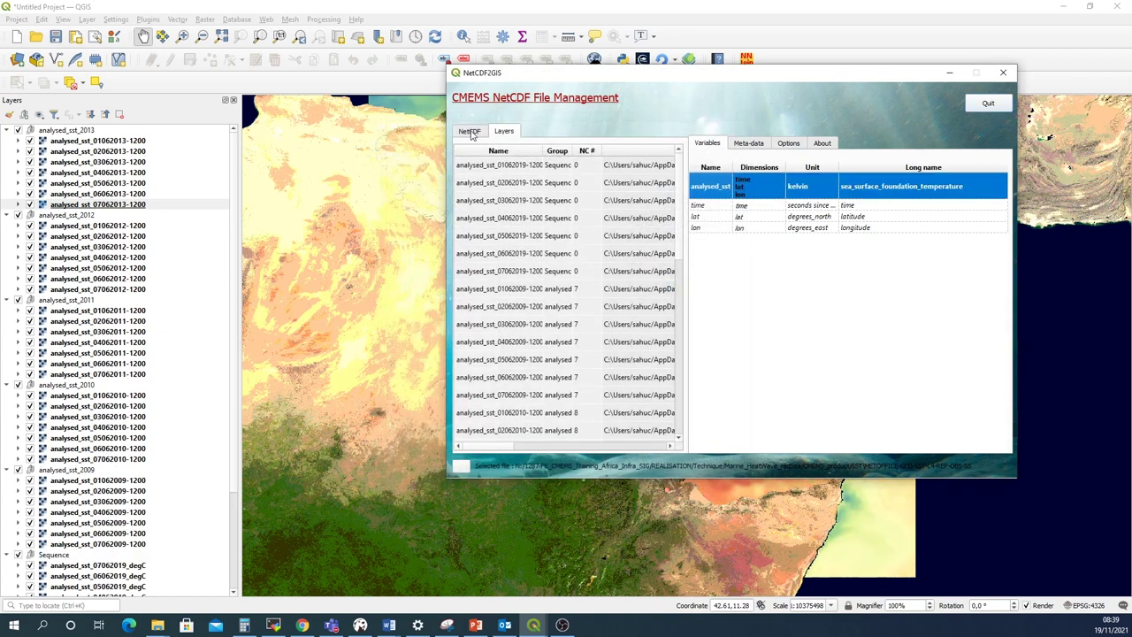
left_click(470, 131)
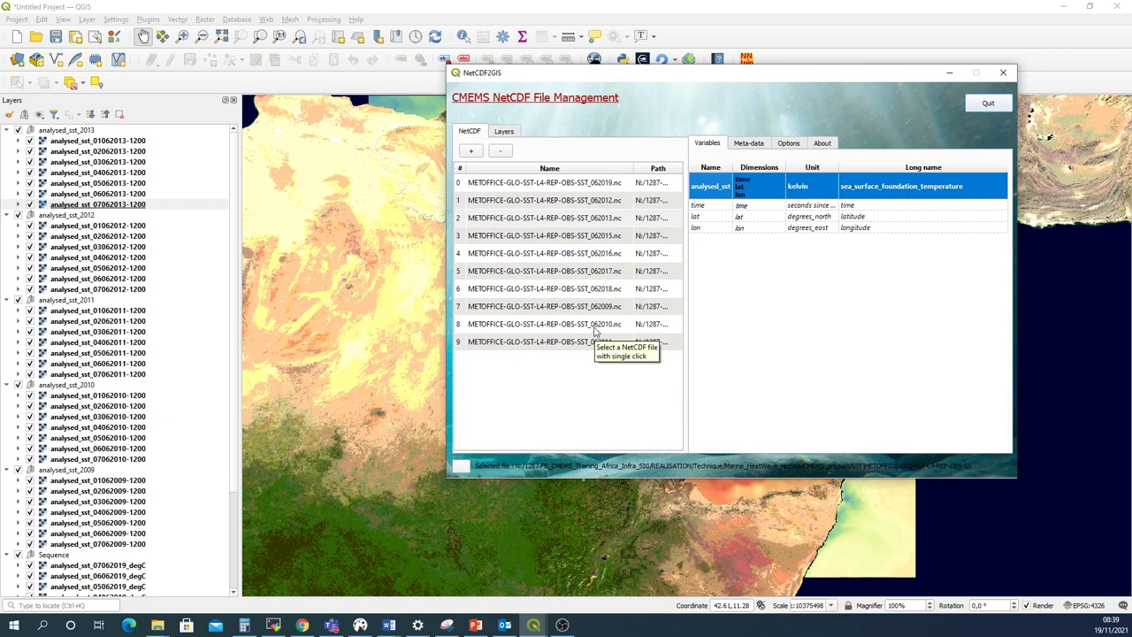
Try loading analysed_sst layers from METOFFICE-GLO-SST-L4-REP-OBS-SST_062014.nc in the SST folder, and remove that file from the list
left_click(470, 150)
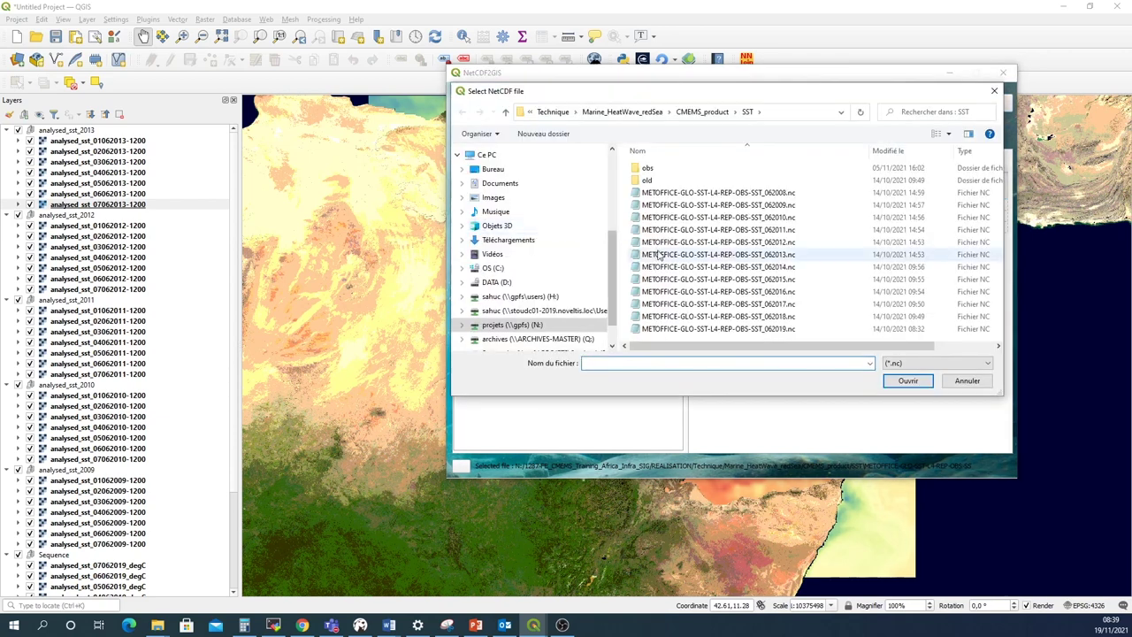
left_click(752, 267)
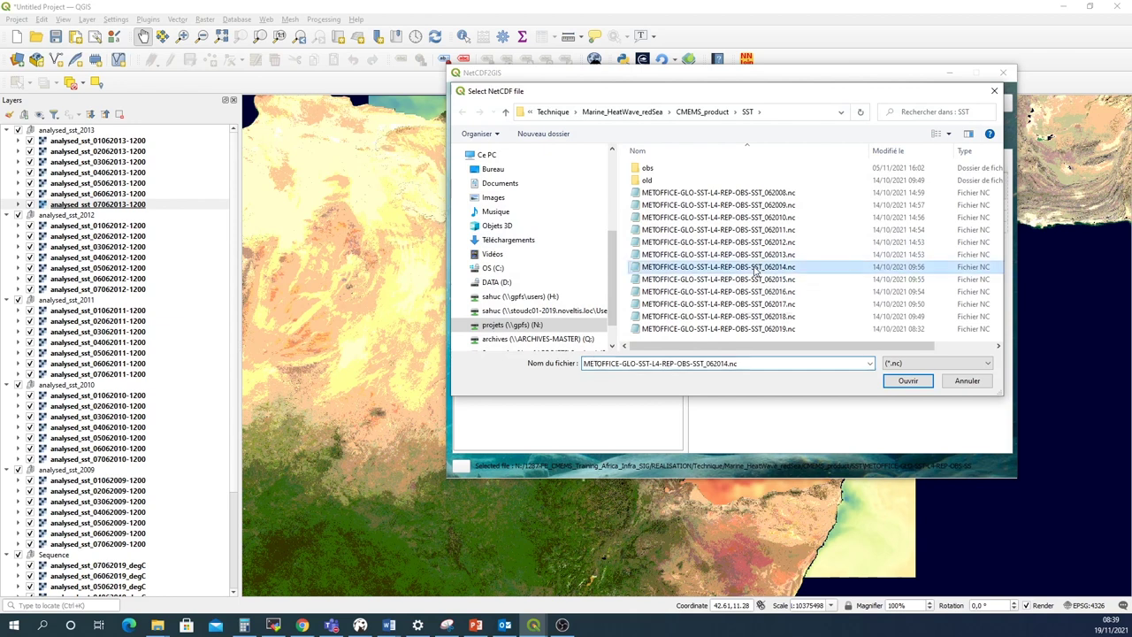
left_click(911, 382)
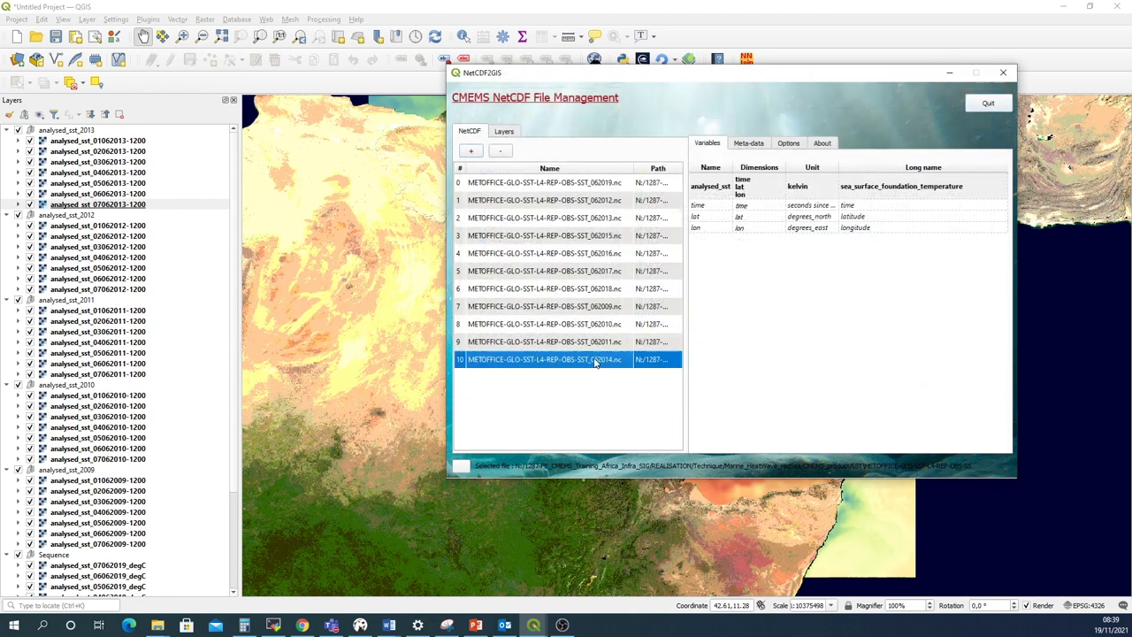
right_click(724, 177)
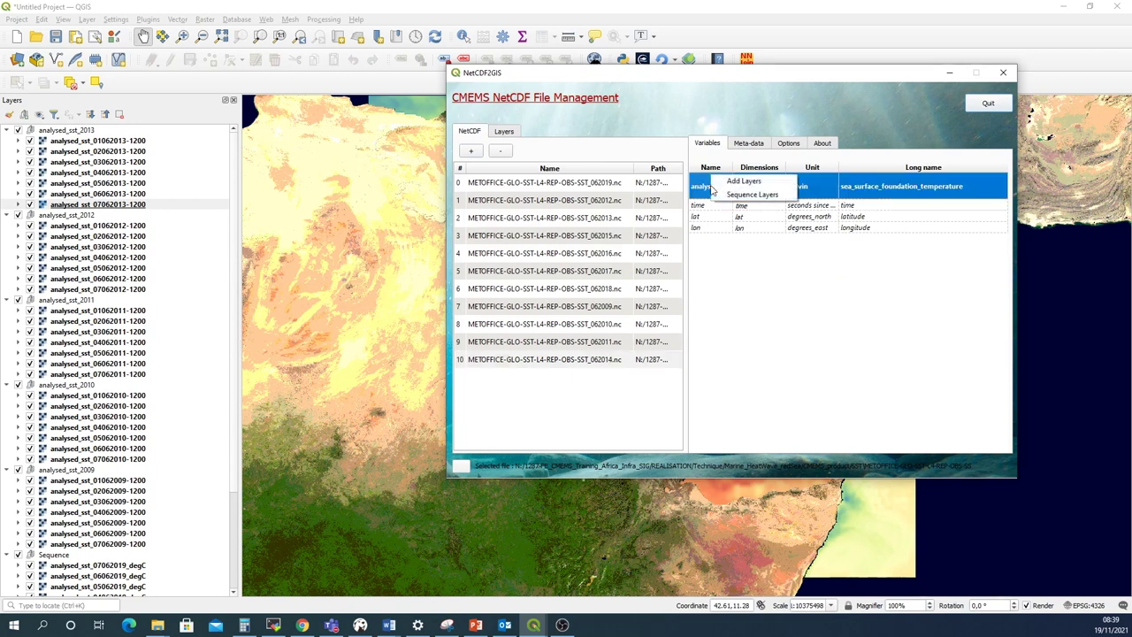
left_click(743, 181)
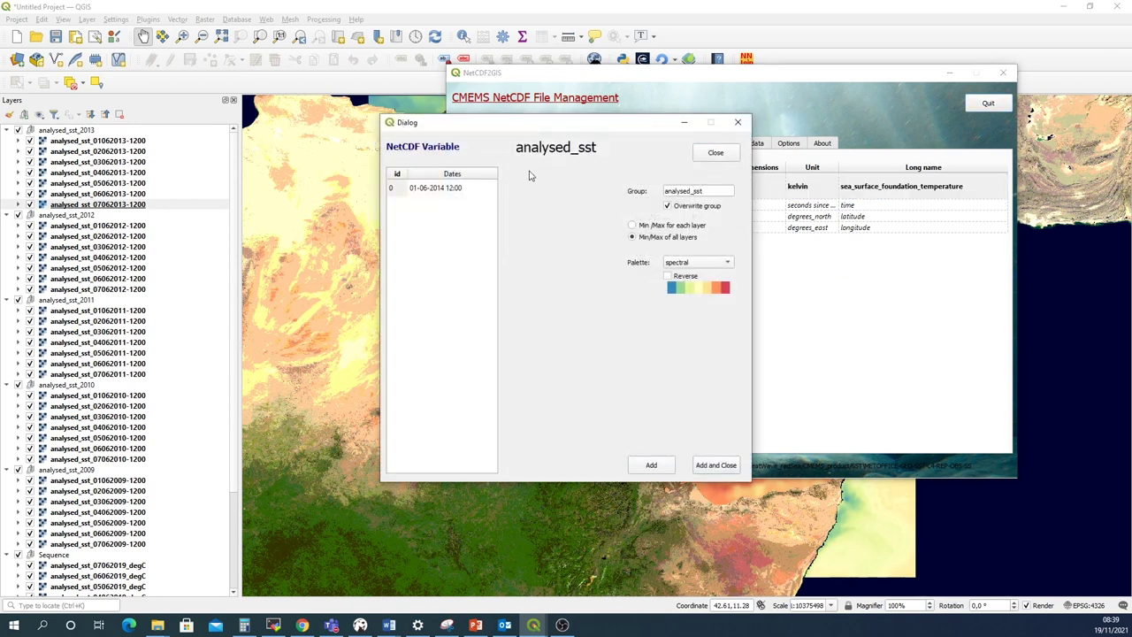
left_click(733, 128)
left_click(580, 363)
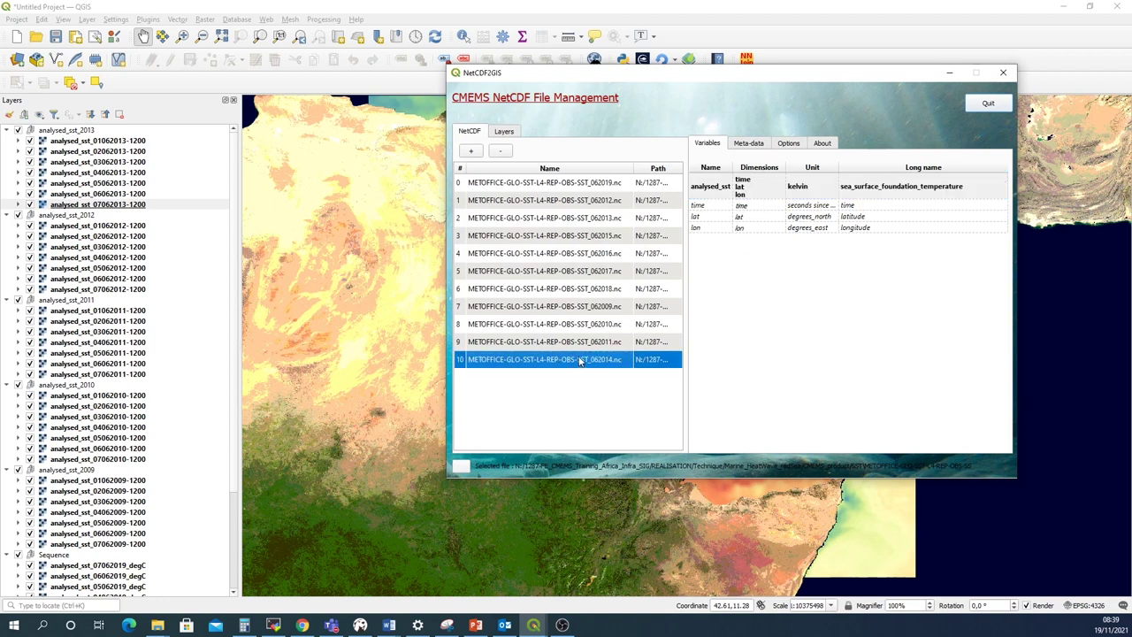
left_click(500, 154)
Start adding another NetCDF file and browse to the DATA (D:) drive instead of the network SST folder
left_click(475, 152)
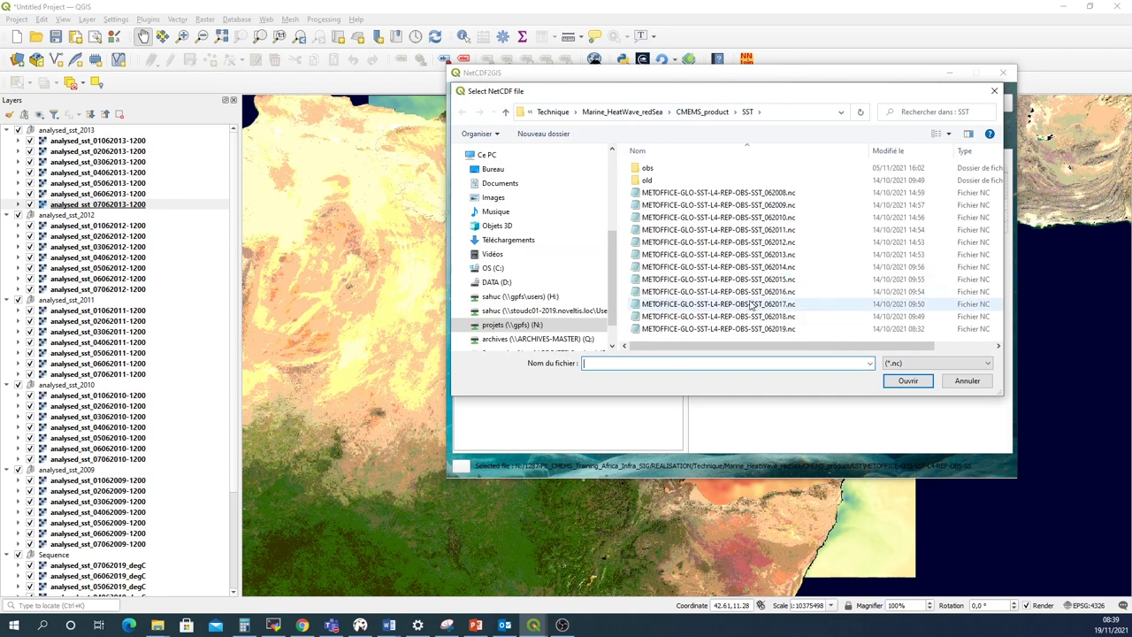
mouse_move(778, 346)
left_mouse_down()
mouse_move(864, 352)
mouse_move(780, 353)
left_mouse_up()
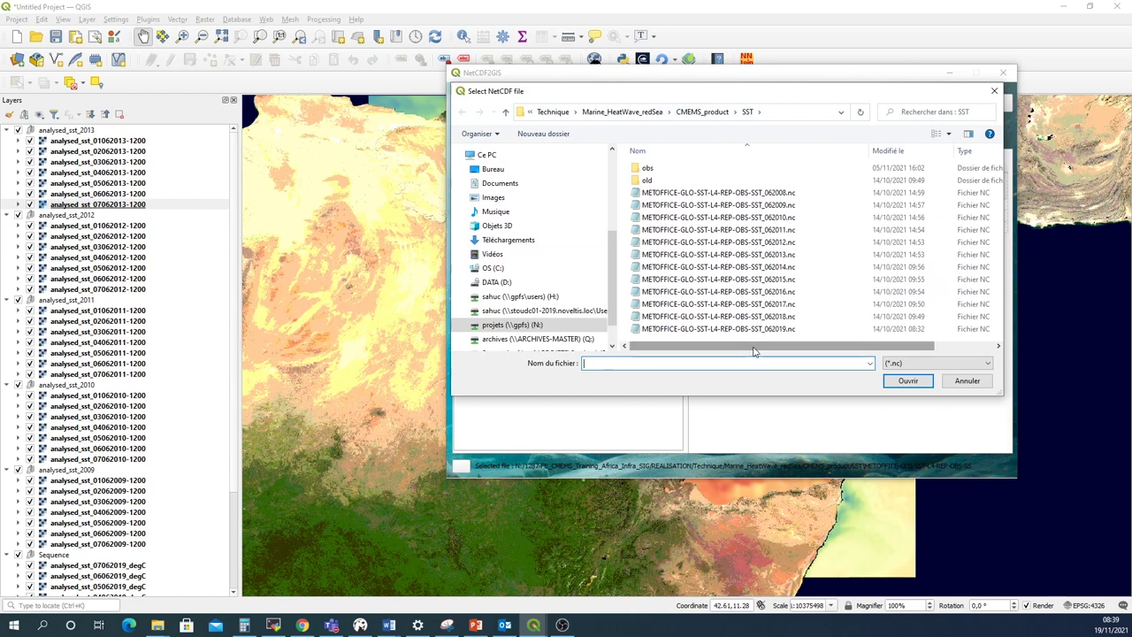
scroll(545, 256, "up", 3)
scroll(546, 257, "up", 2)
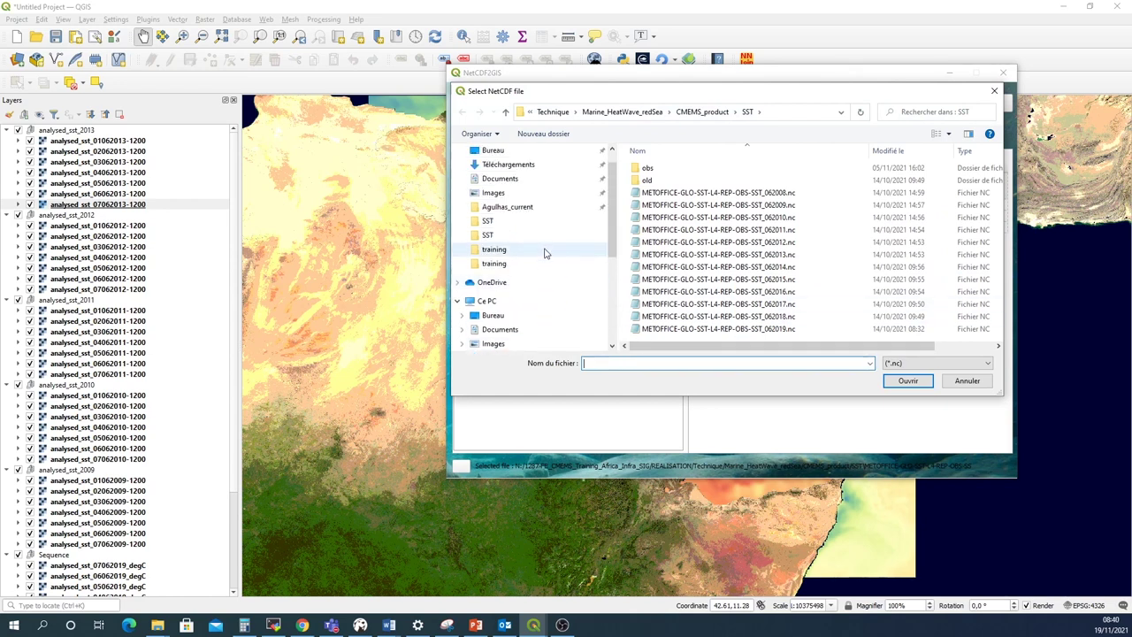
scroll(530, 283, "down", 5)
left_click(530, 282)
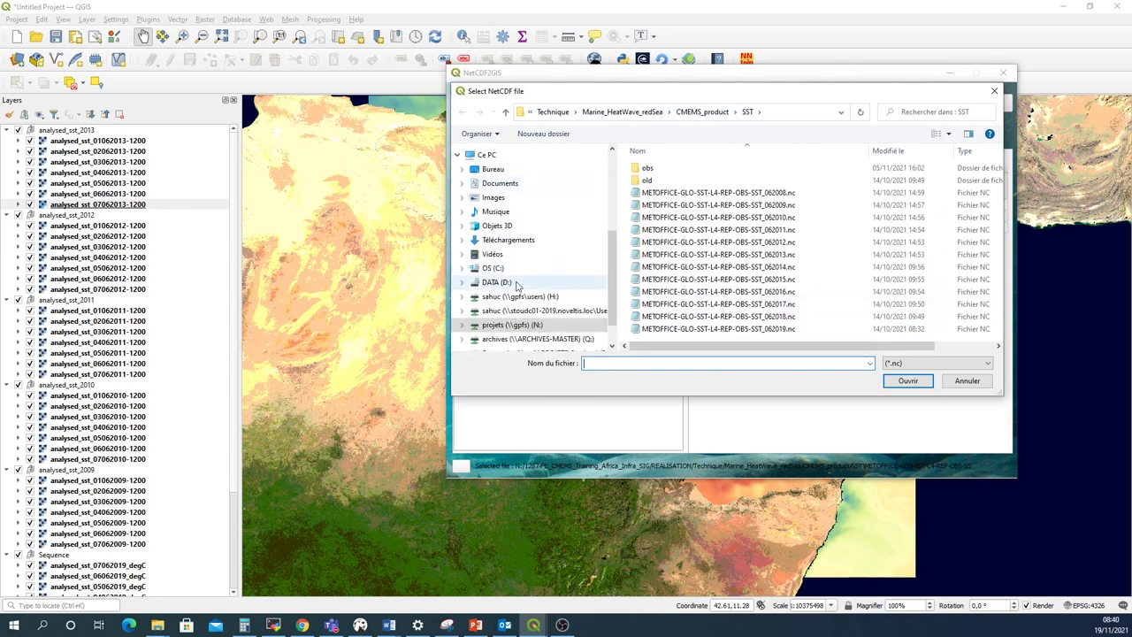
scroll(659, 249, "down", 3)
scroll(659, 250, "down", 2)
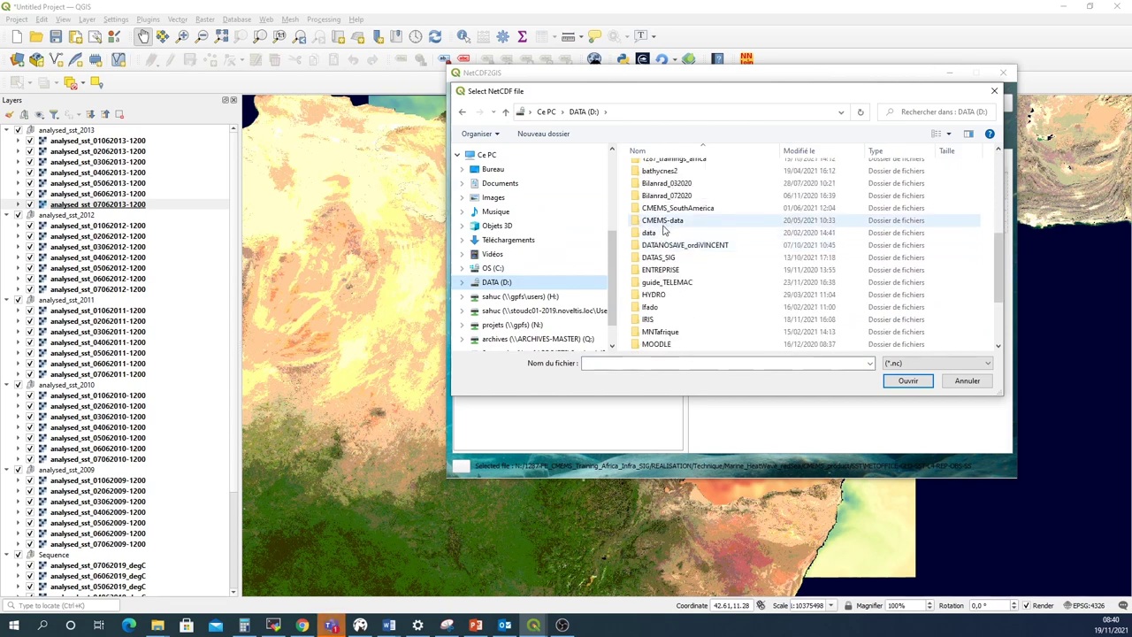
scroll(665, 231, "down", 3)
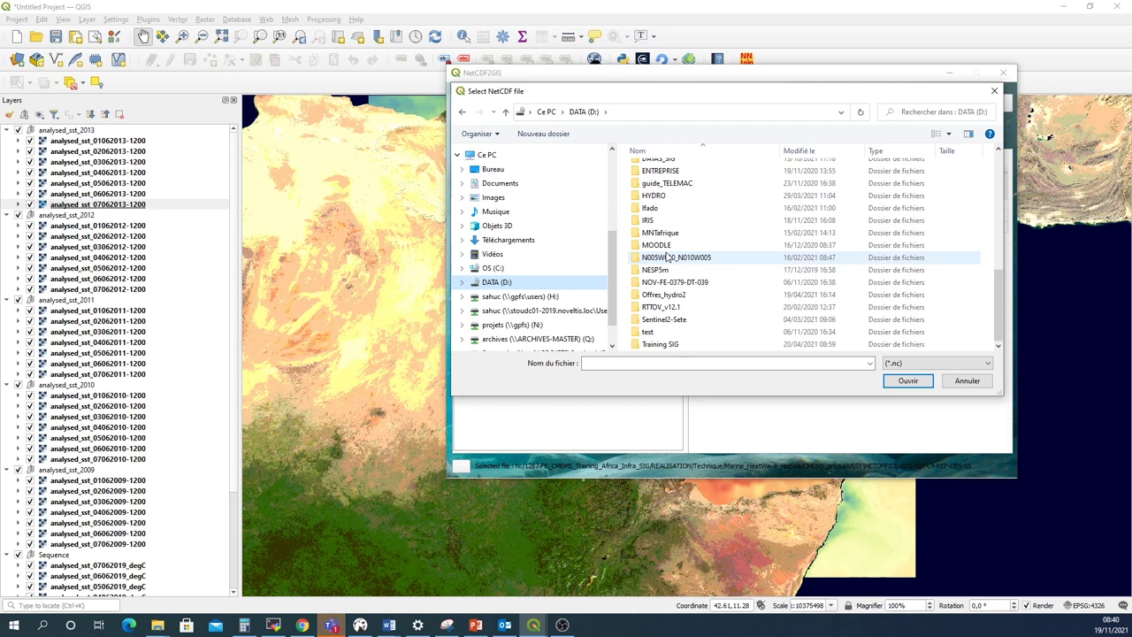
scroll(667, 254, "up", 3)
scroll(668, 254, "up", 1)
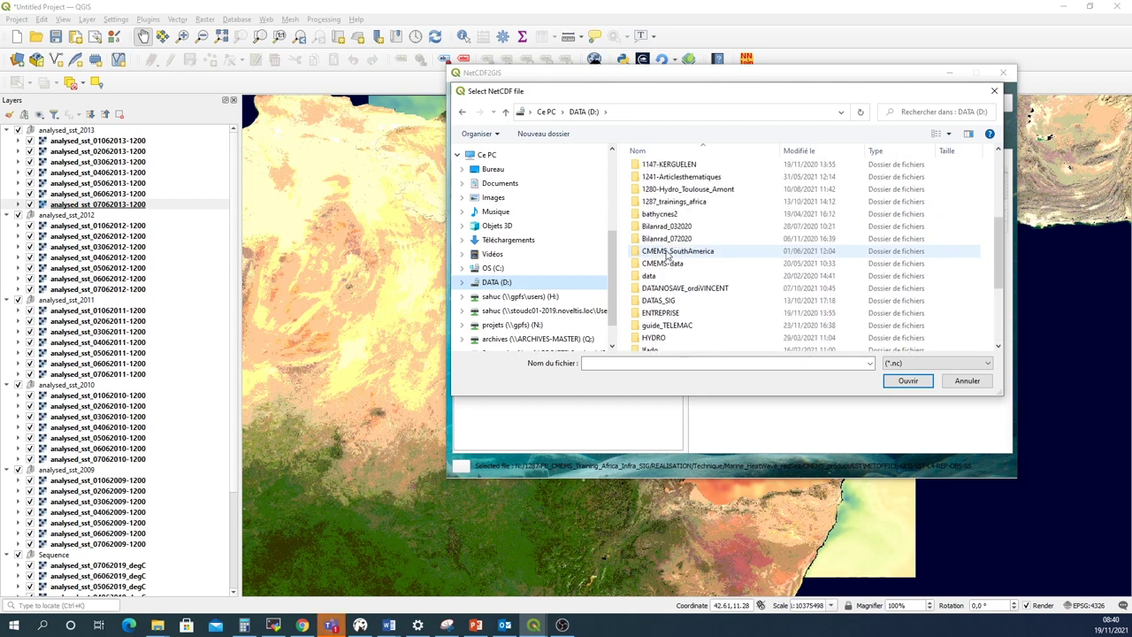
Add METOFFICE-GLO-SST-L4-REP-OBS-SST_062014bis.nc from 1287_trainings_africa/Marine_HeatWave_redSea/CMEMS_product/SST to the NetCDF file list
double_click(667, 201)
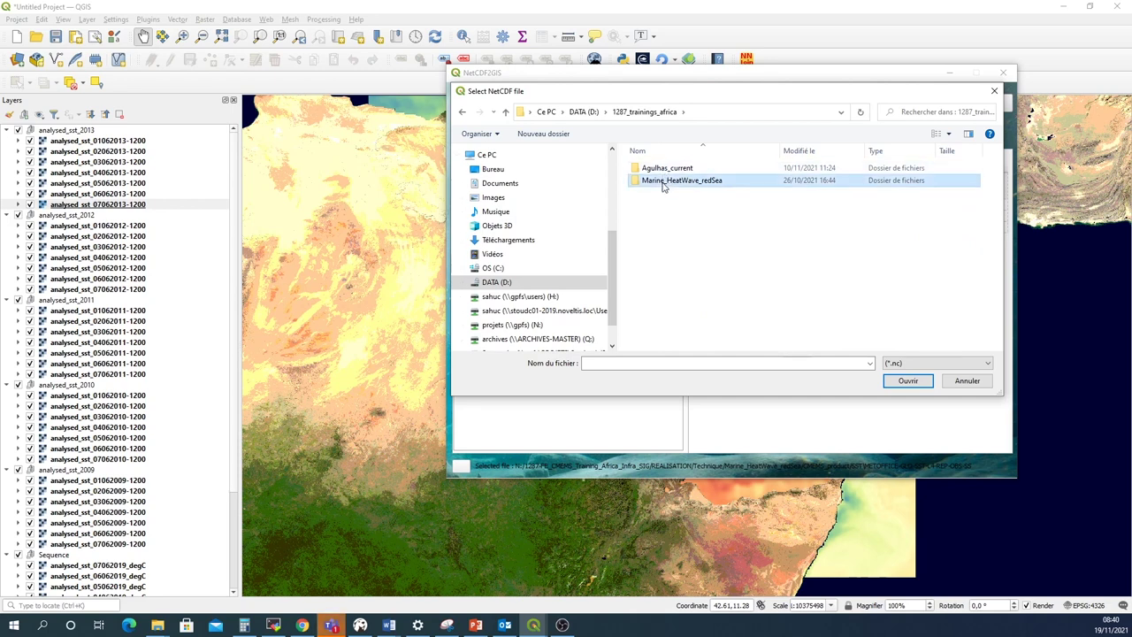
double_click(665, 179)
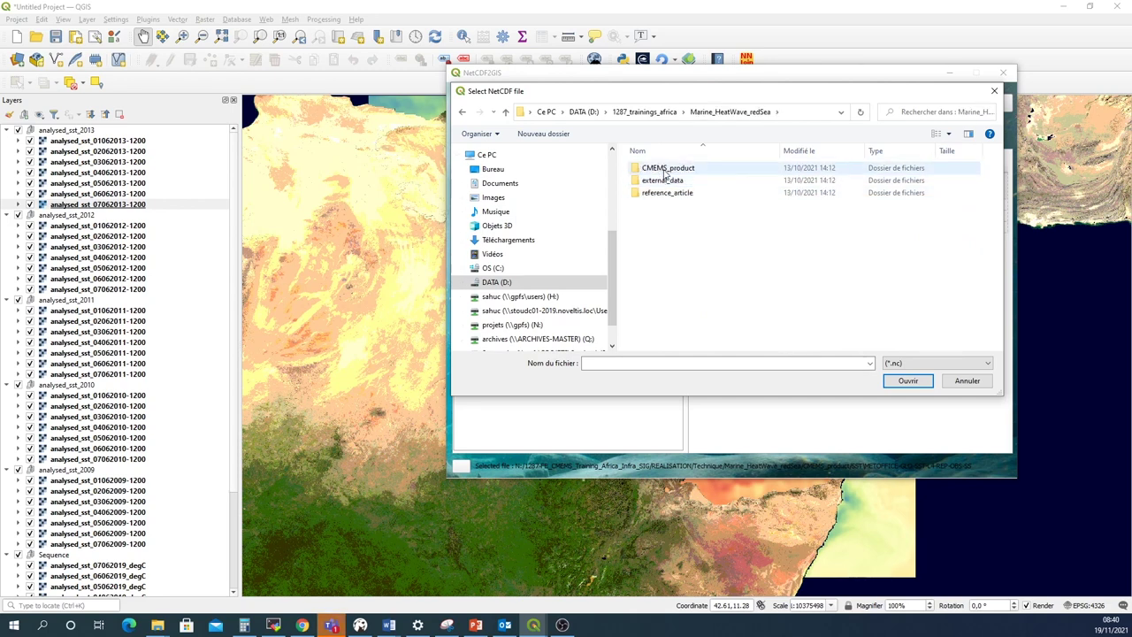
double_click(665, 172)
double_click(664, 181)
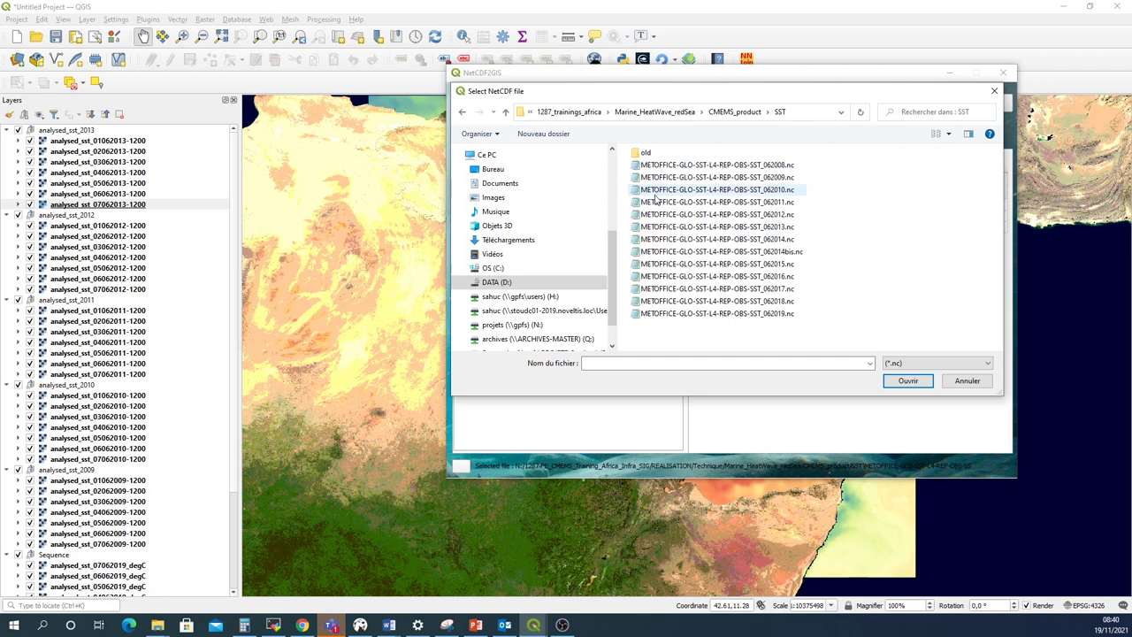
left_click(707, 251)
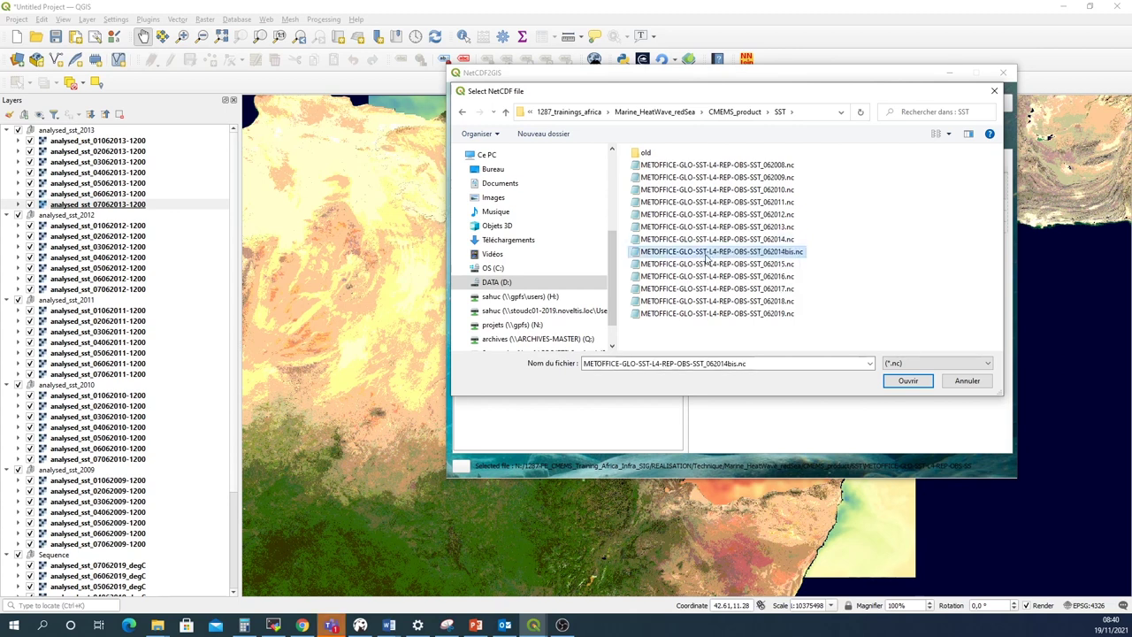
left_click(904, 386)
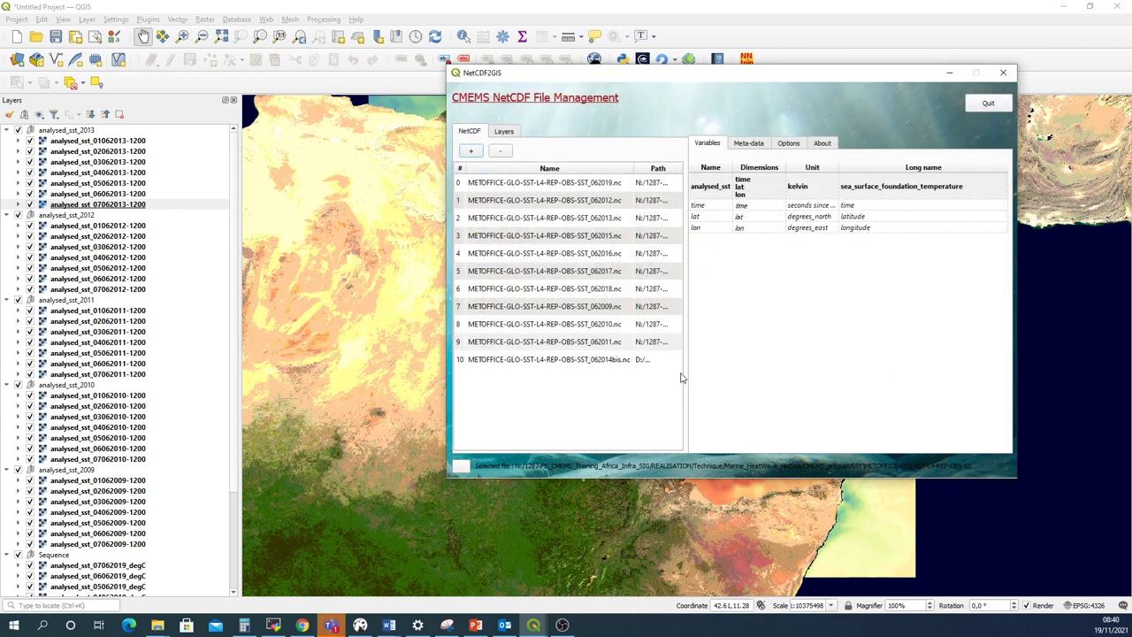
left_click_drag(635, 169, 635, 170)
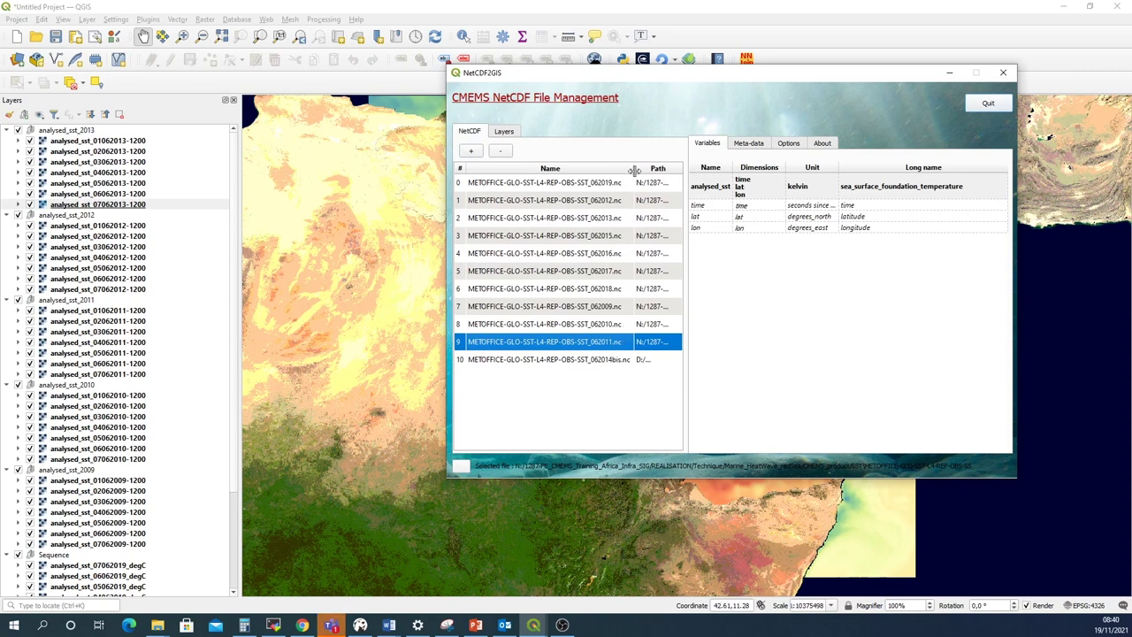
Add all seven June 2014 analysed_sst dates from the 062014bis.nc file as layers in group analysed_sst_2014, and return to the NetCDF file list
left_click(591, 362)
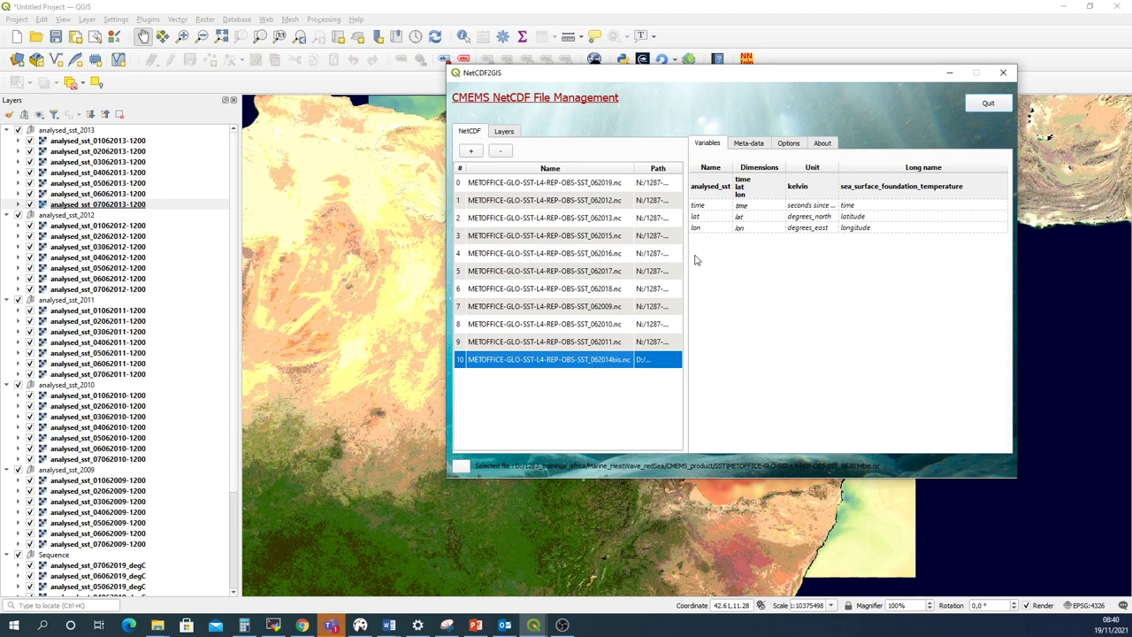
left_click(714, 192)
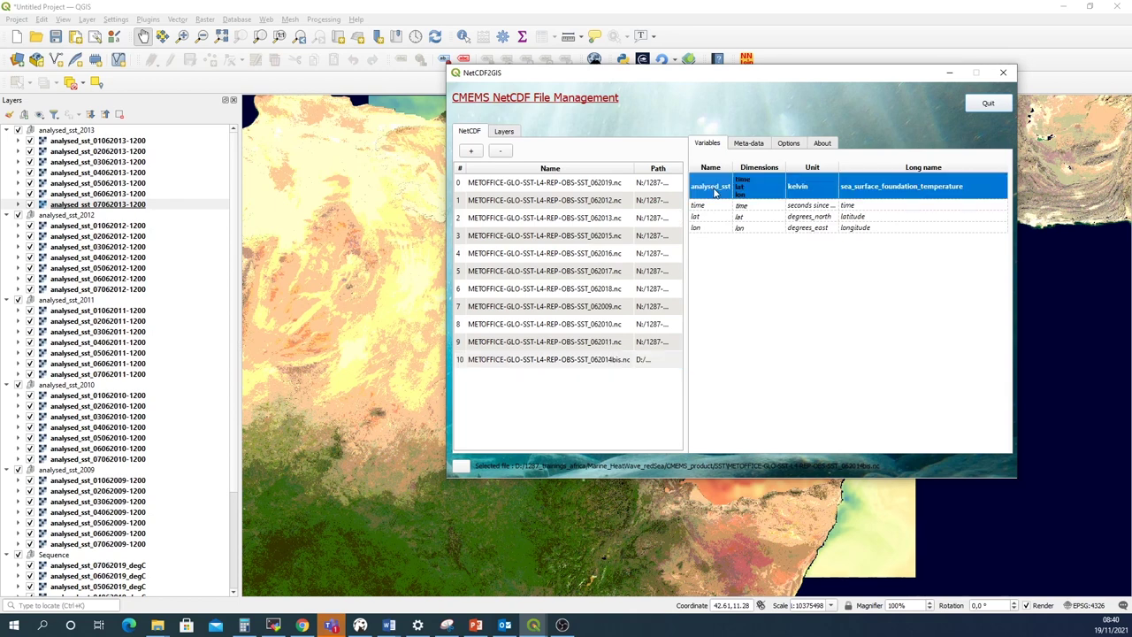
right_click(715, 193)
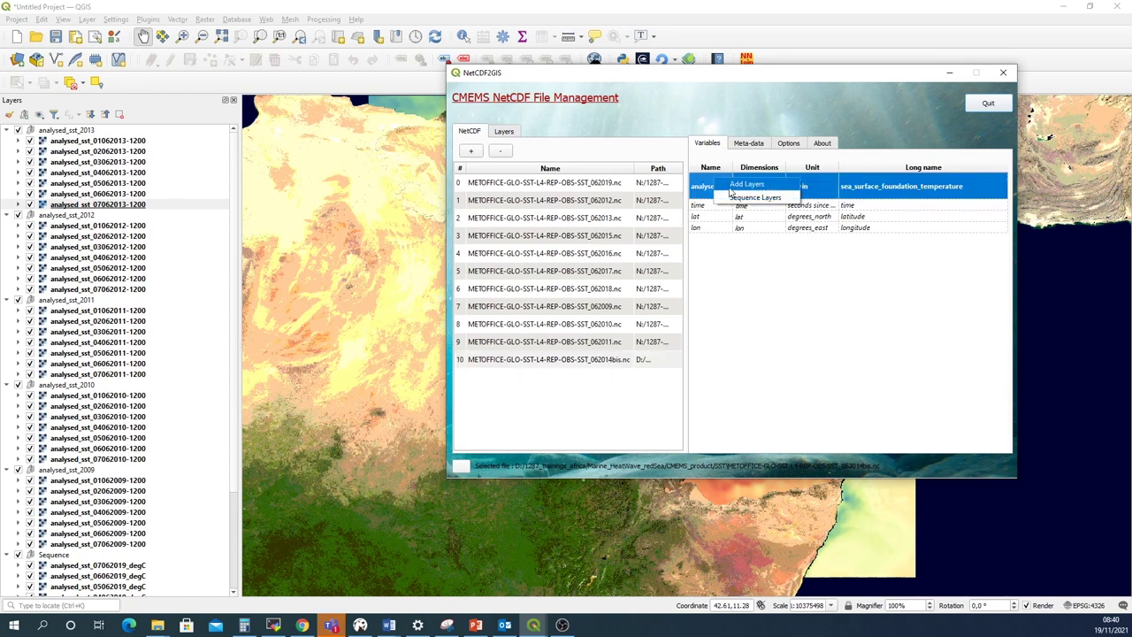
left_click(739, 185)
left_click(463, 190)
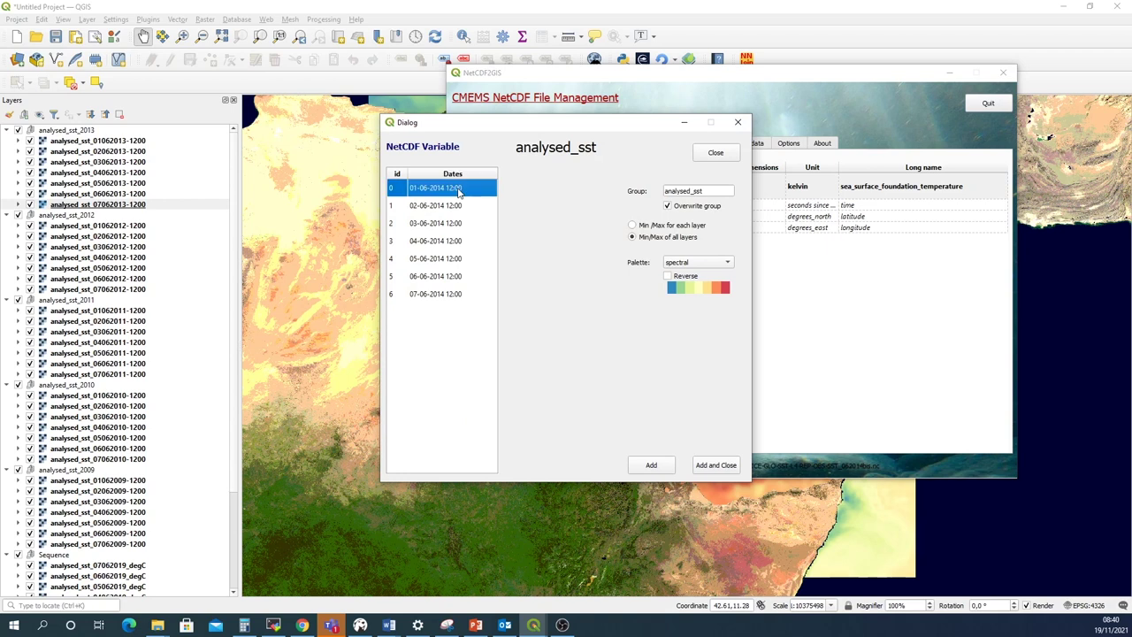
left_click(445, 295, "shift")
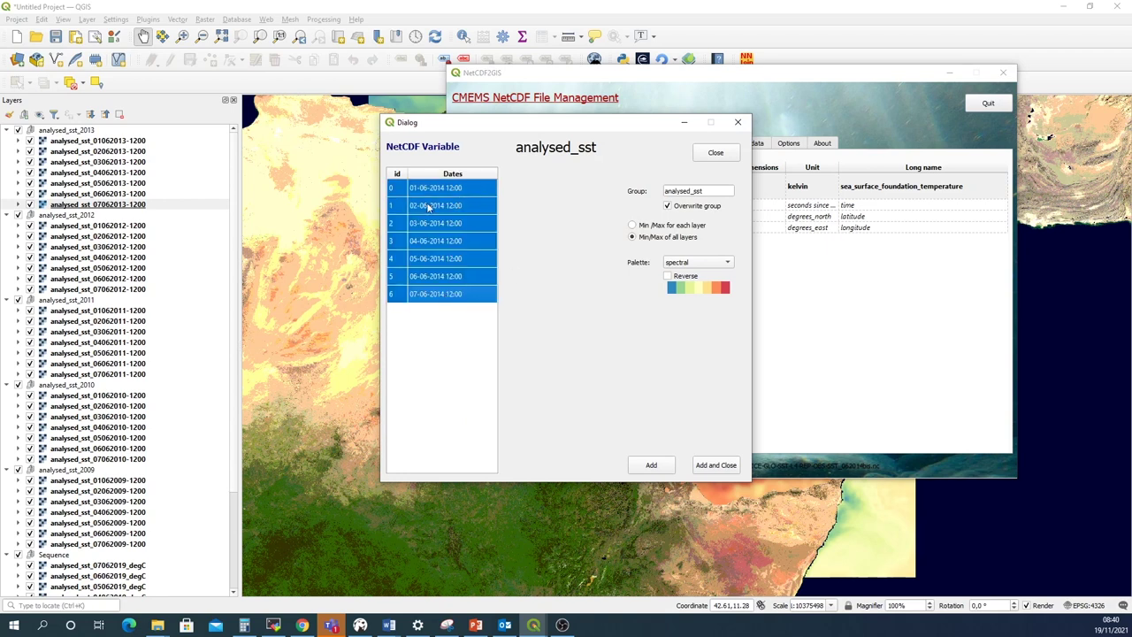
left_click(709, 190)
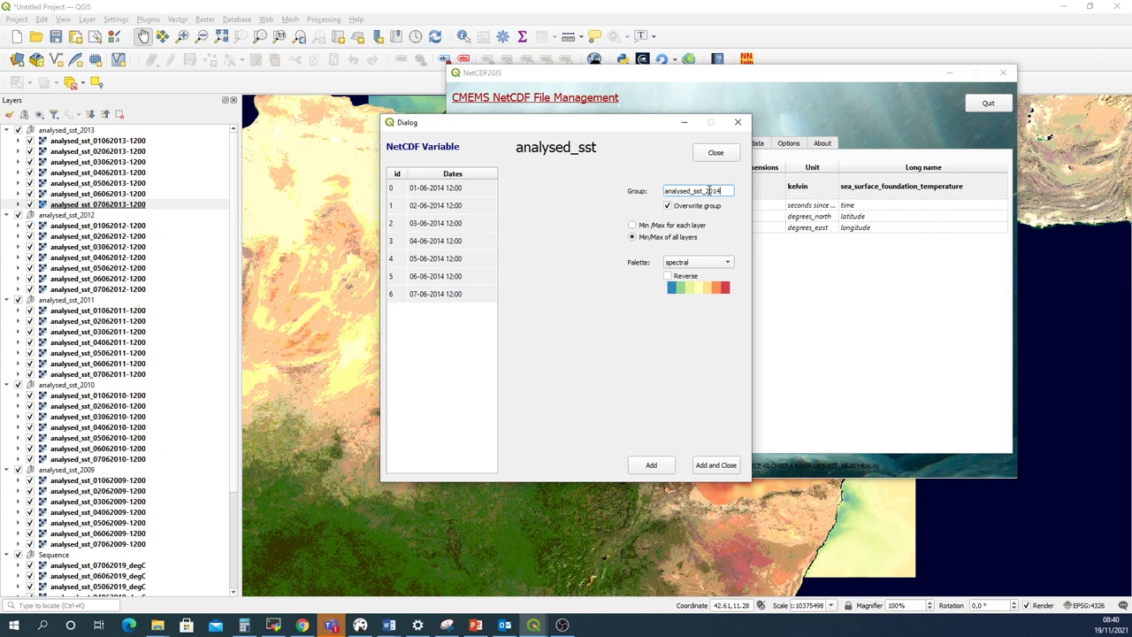
left_click(716, 464)
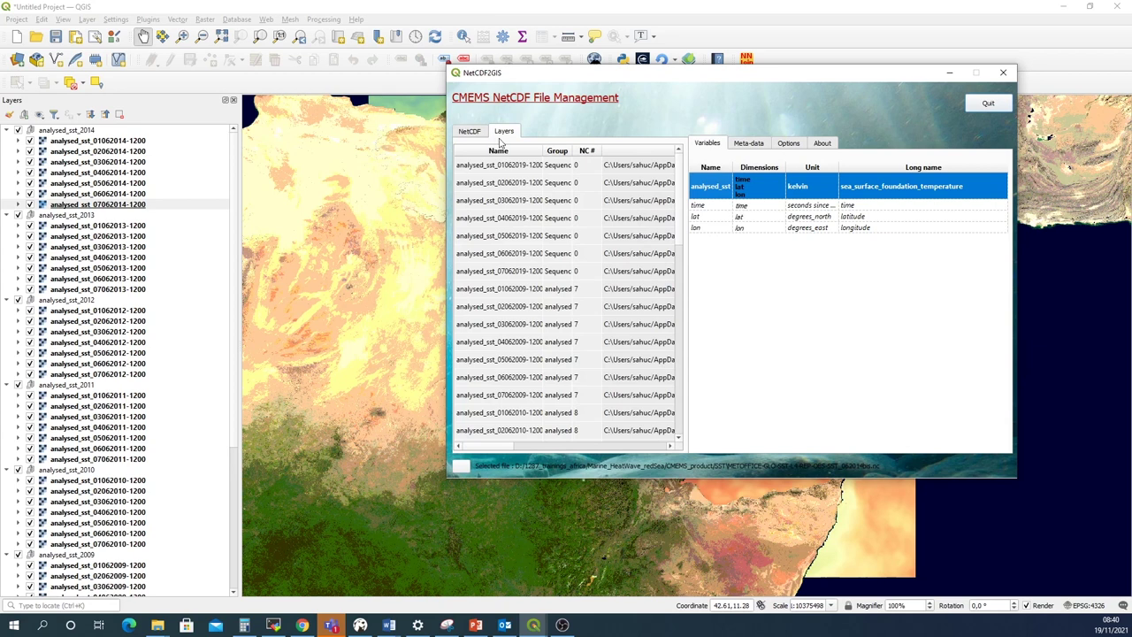
left_click(470, 135)
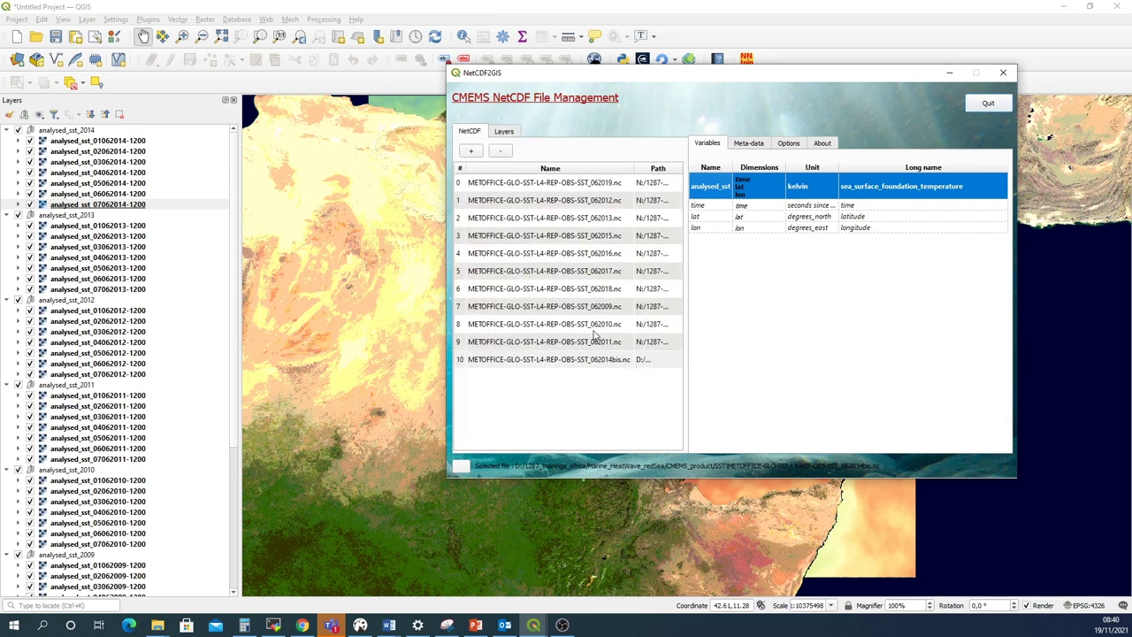
Add all seven June 2015 analysed_sst dates from the 062015.nc file as layers in group analysed_sst_2015, and return to the NetCDF file list
left_click(600, 237)
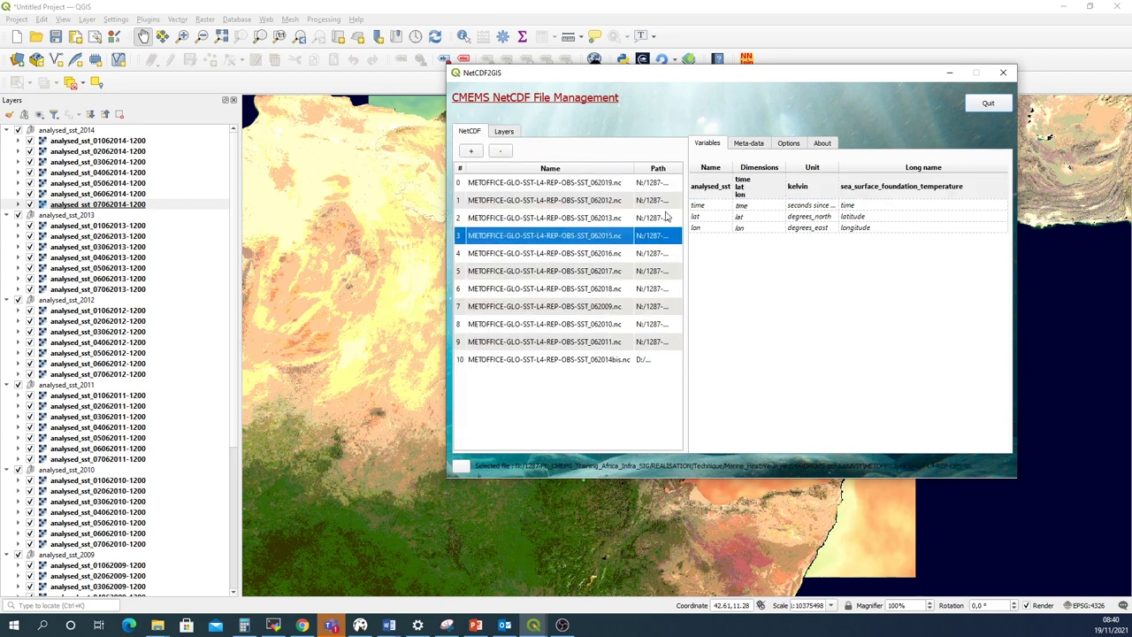
left_click(715, 188)
right_click(715, 188)
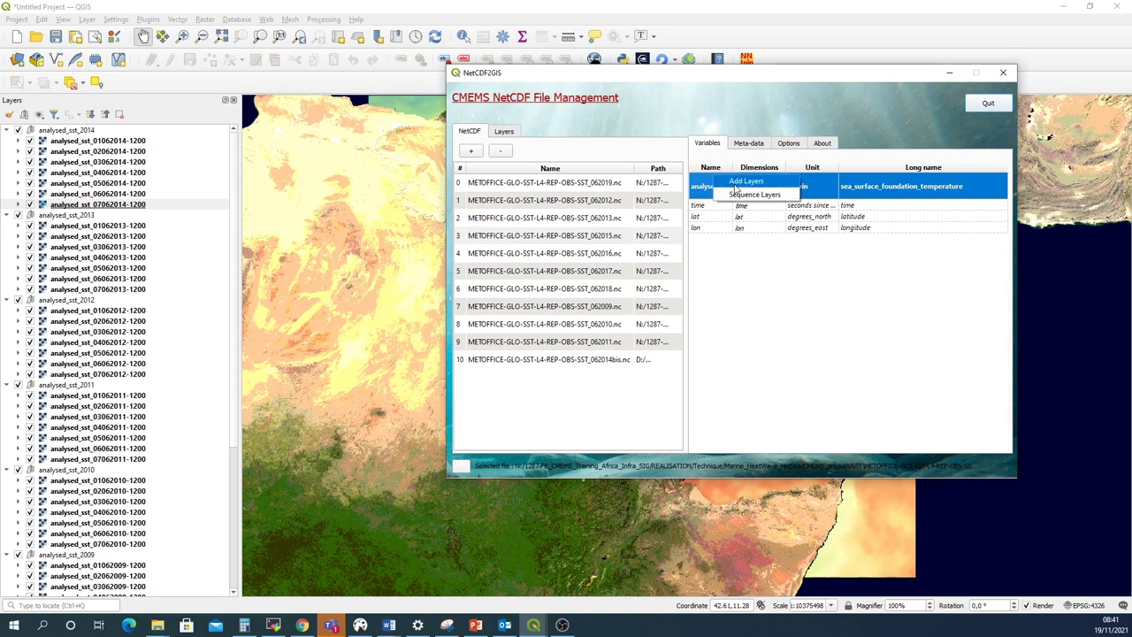
left_click(736, 193)
left_click(439, 193)
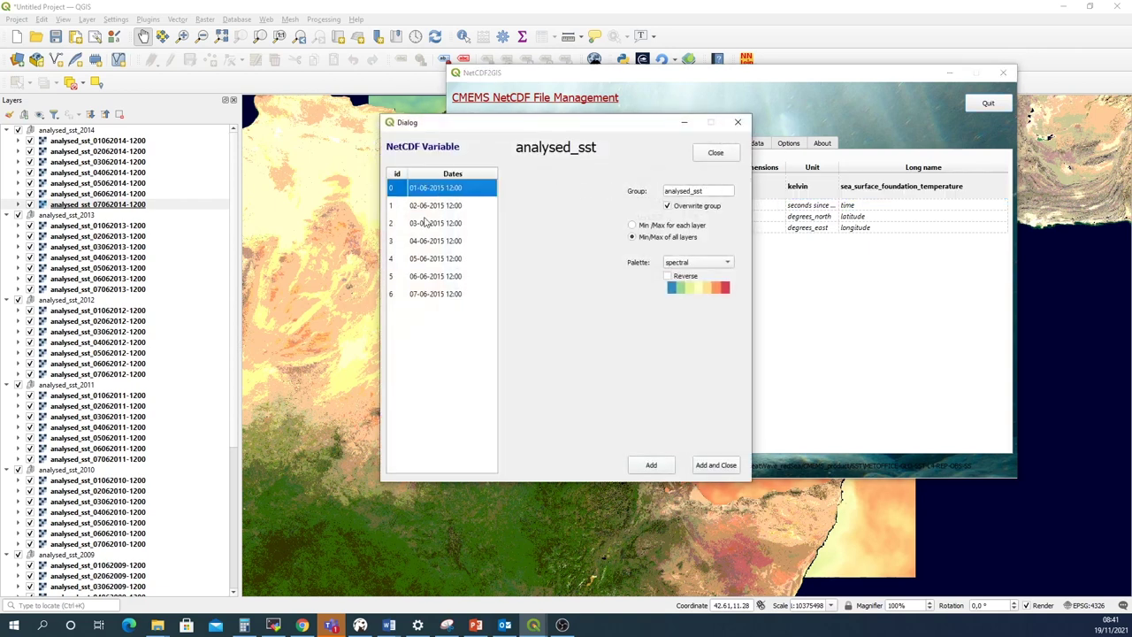
left_click(443, 298, "shift")
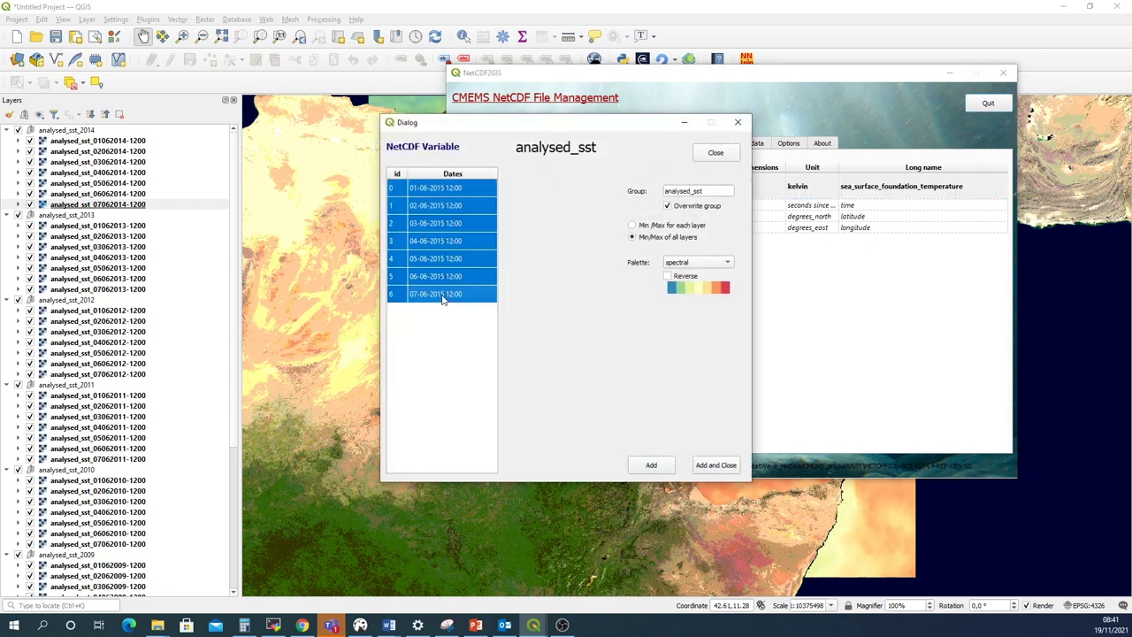
left_click(711, 192)
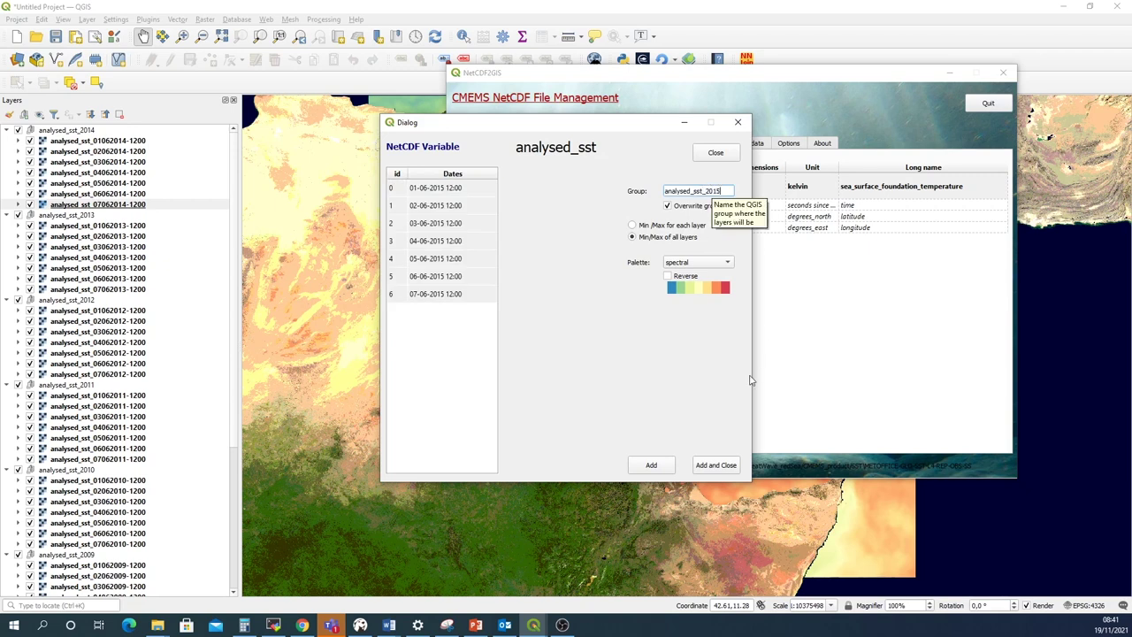
left_click(719, 465)
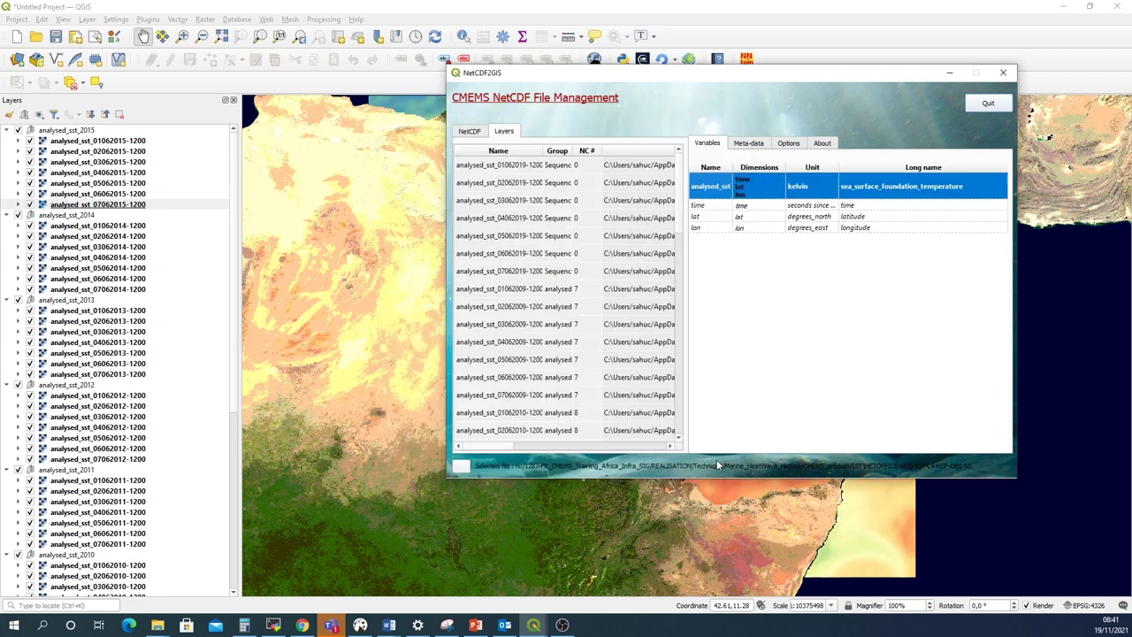
left_click(468, 131)
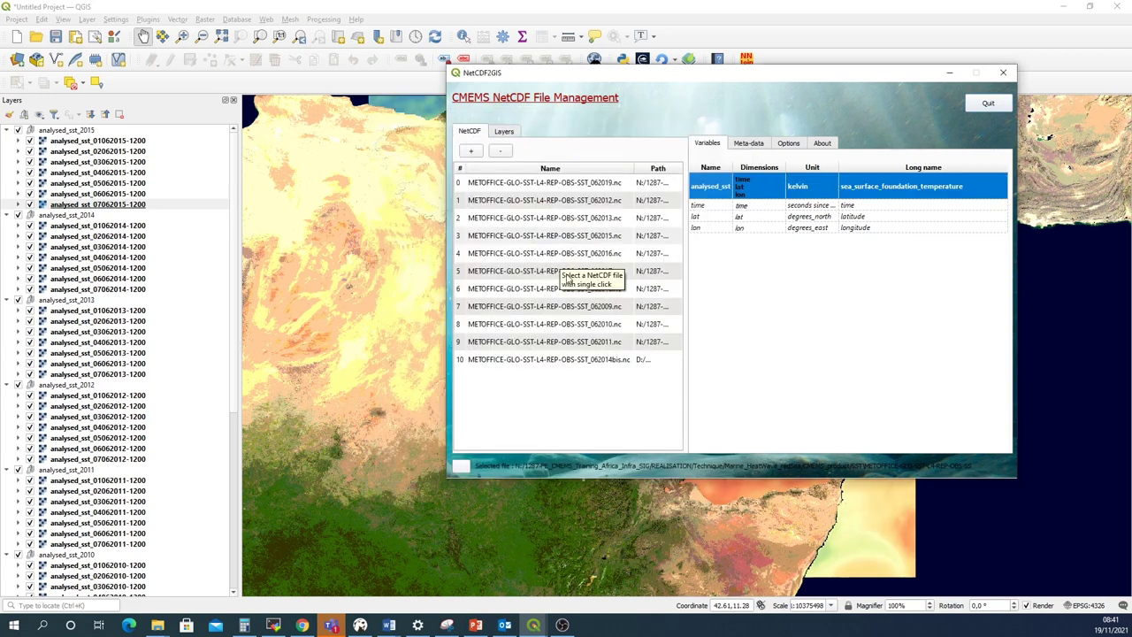
Add all seven June 2016 analysed_sst dates from the 062016.nc file as layers in group analysed_sst_2016, and return to the NetCDF file list
left_click(569, 255)
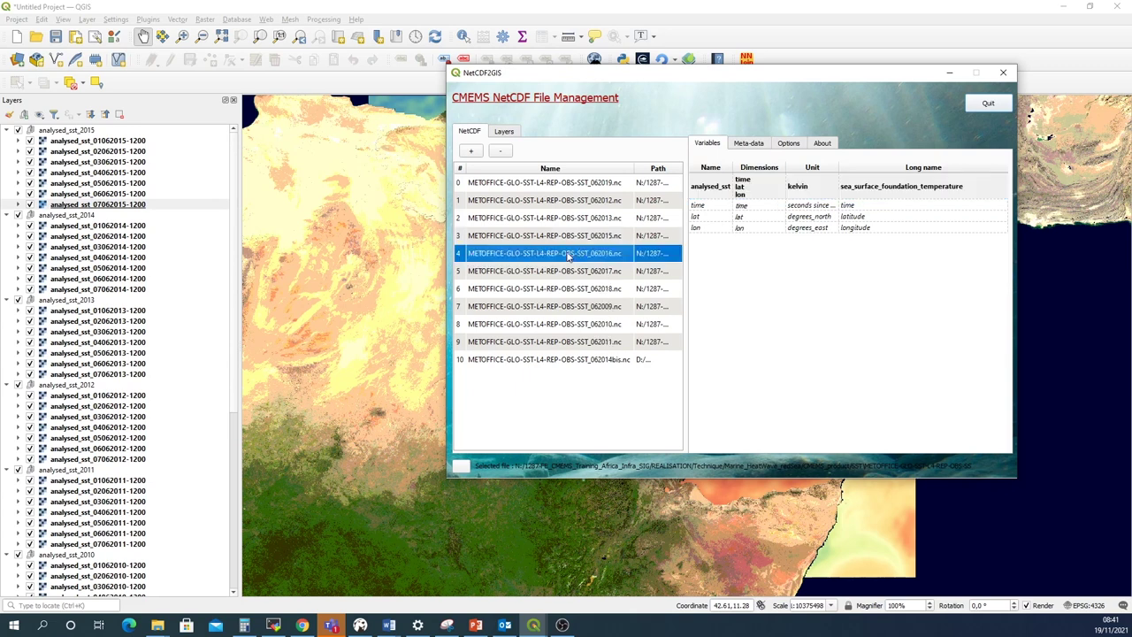
left_click(721, 192)
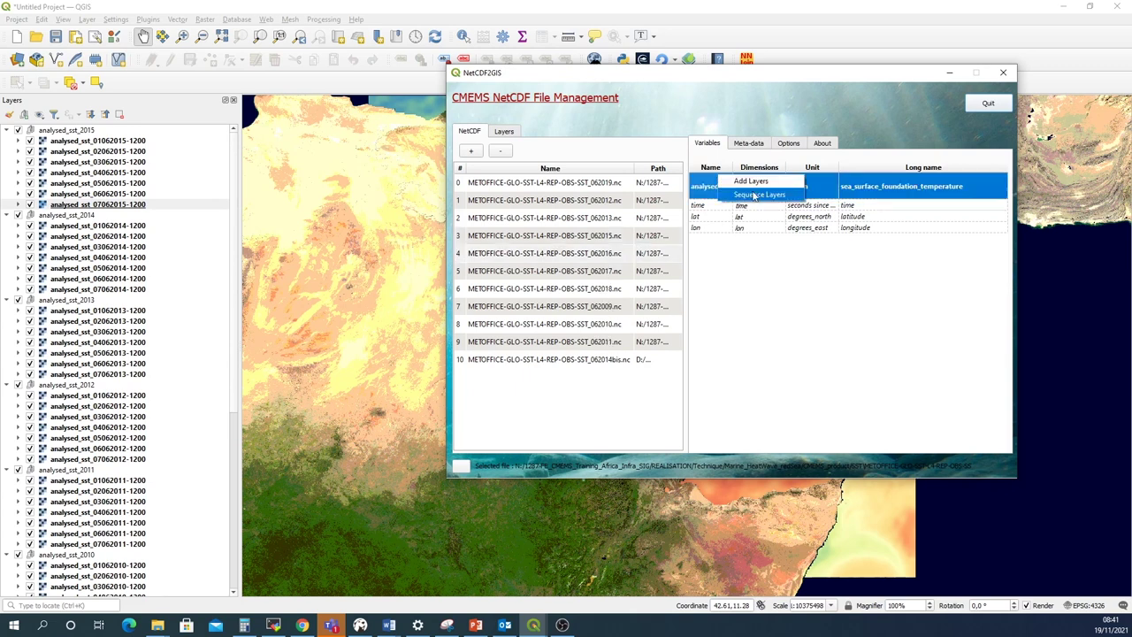
left_click(755, 195)
left_click(452, 188)
left_click(452, 295, "shift")
left_click(709, 190)
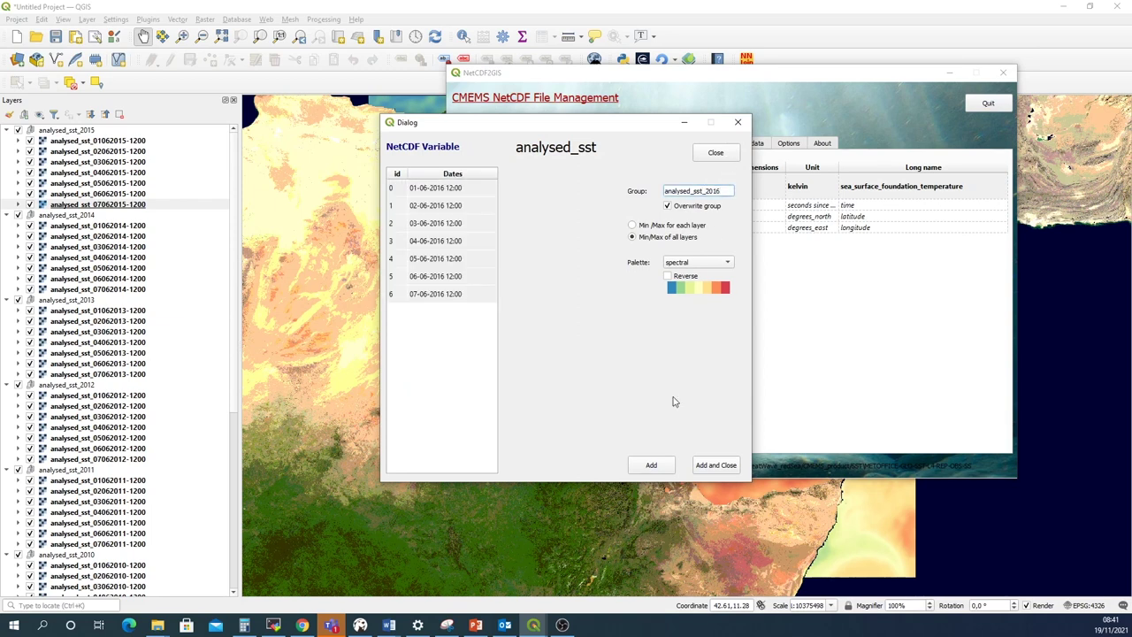
left_click(715, 464)
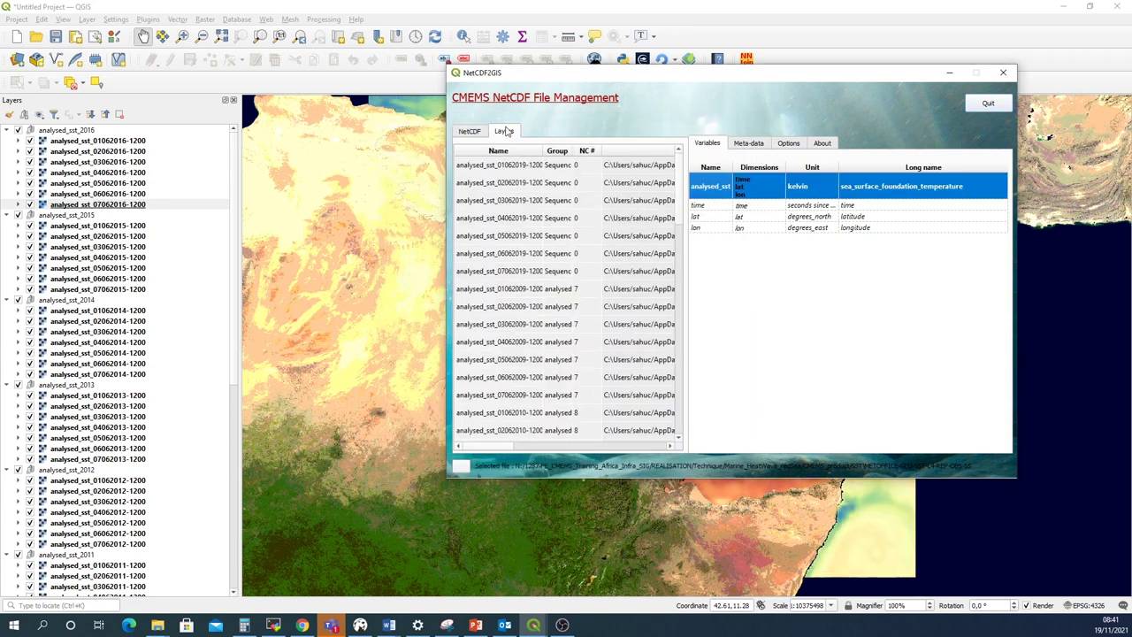
left_click(475, 131)
Add all seven June 2017 analysed_sst dates from the 062017.nc file as layers in group analysed_sst_2017, and return to the NetCDF file list
left_click(577, 271)
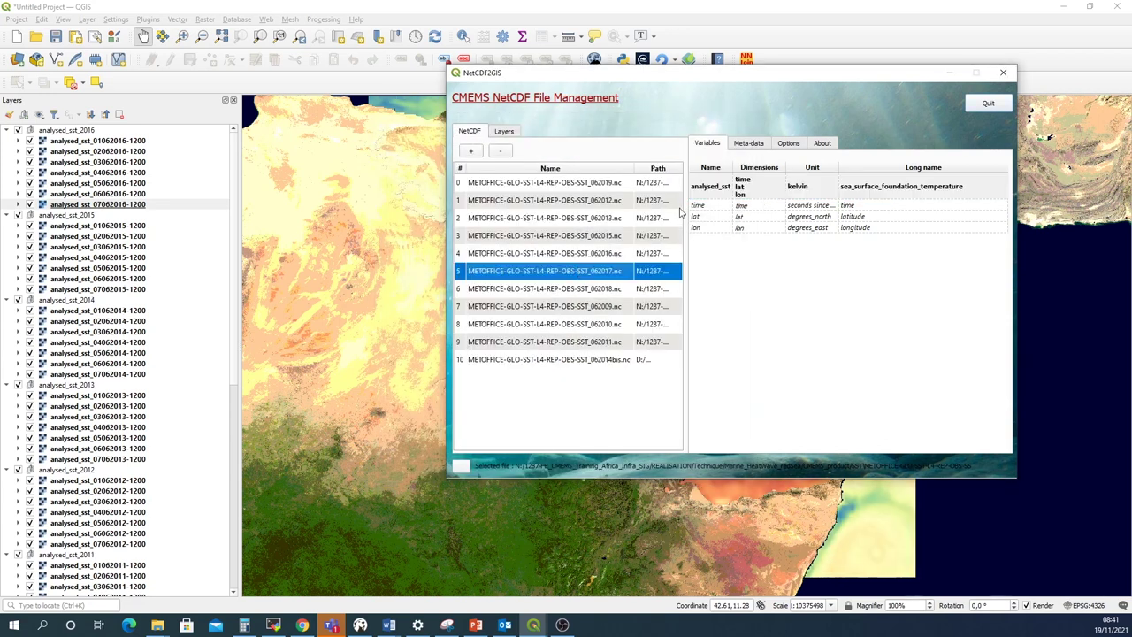
double_click(712, 186)
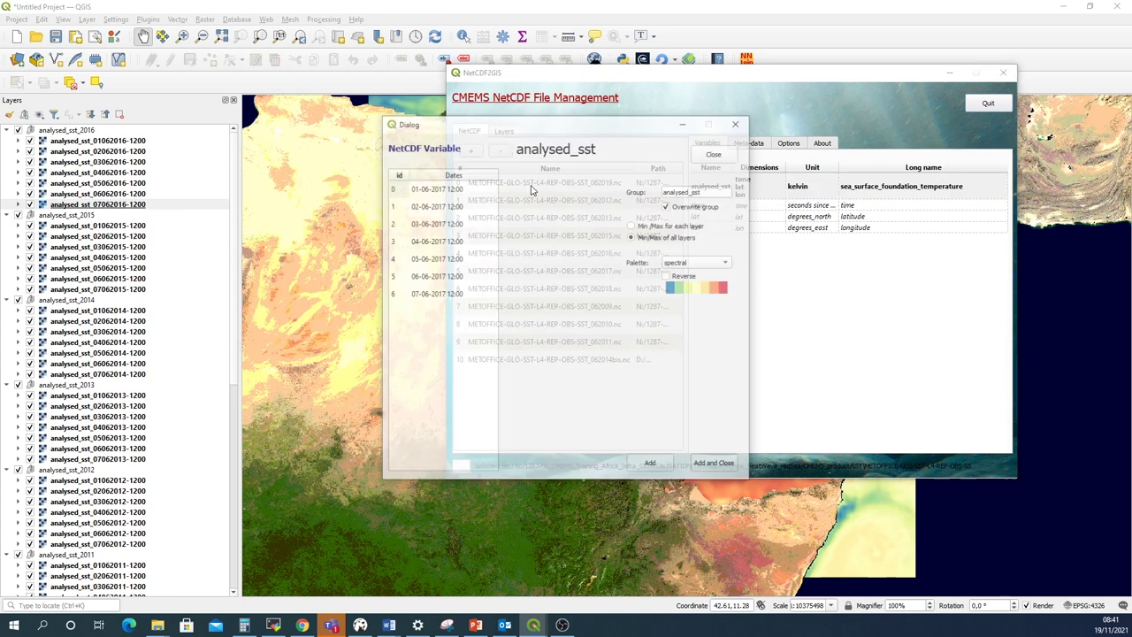
left_click(434, 189)
left_click(452, 296, "shift")
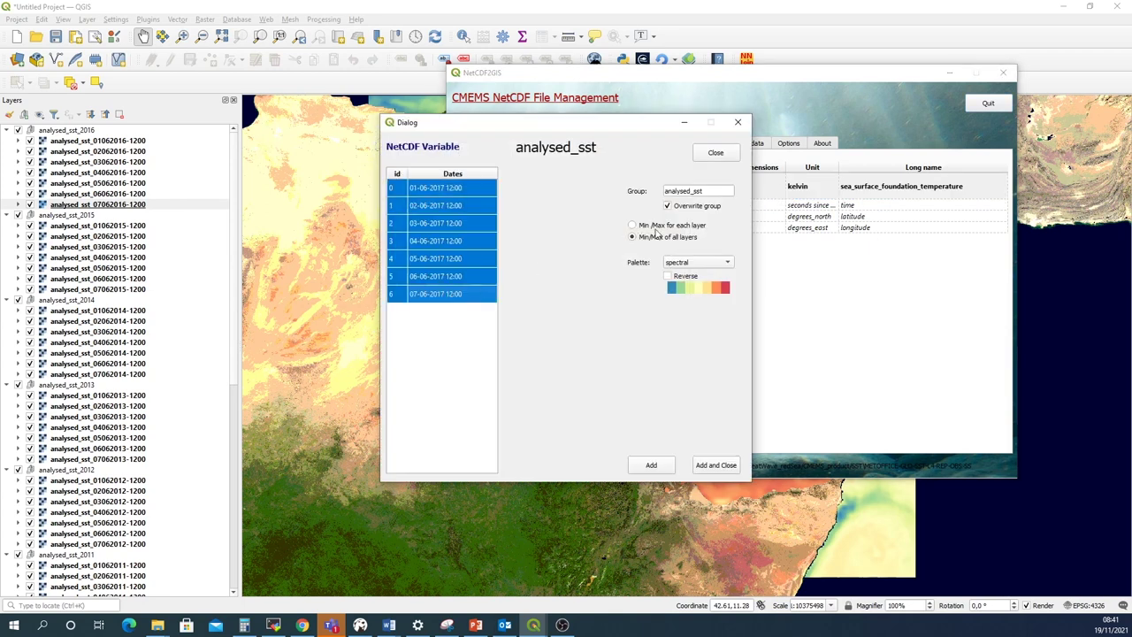
left_click(717, 192)
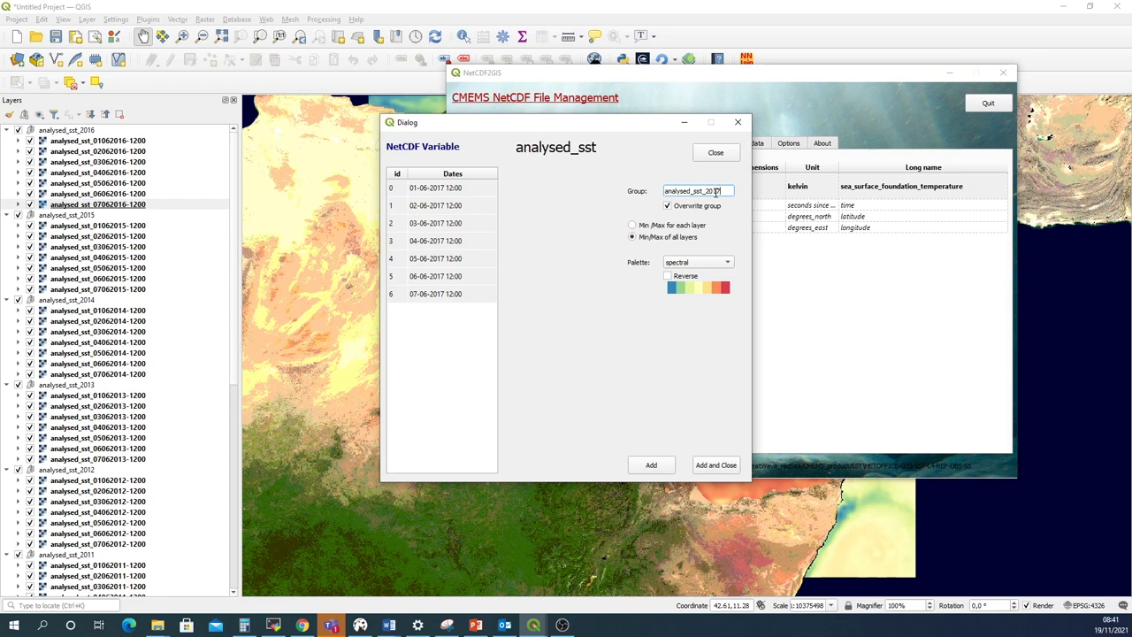
left_click(715, 464)
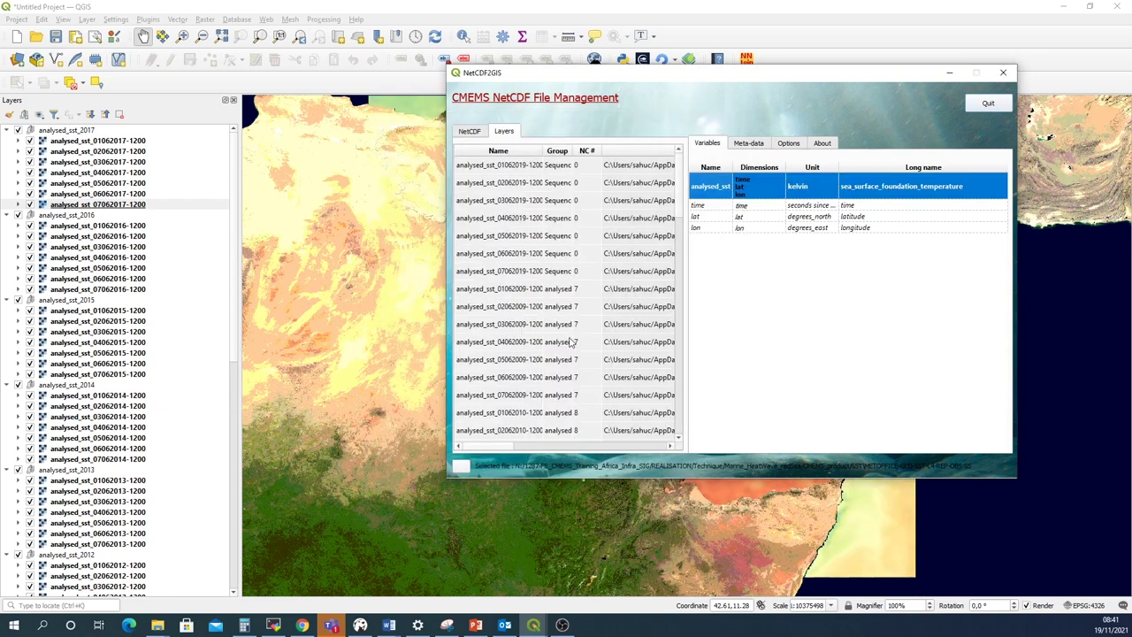
left_click(468, 131)
Add all seven June 2018 analysed_sst dates from the 062018.nc file as layers in group analysed_sst_2018, and minimize the NetCDF2GIS window
left_click(553, 288)
left_click(721, 186)
double_click(721, 186)
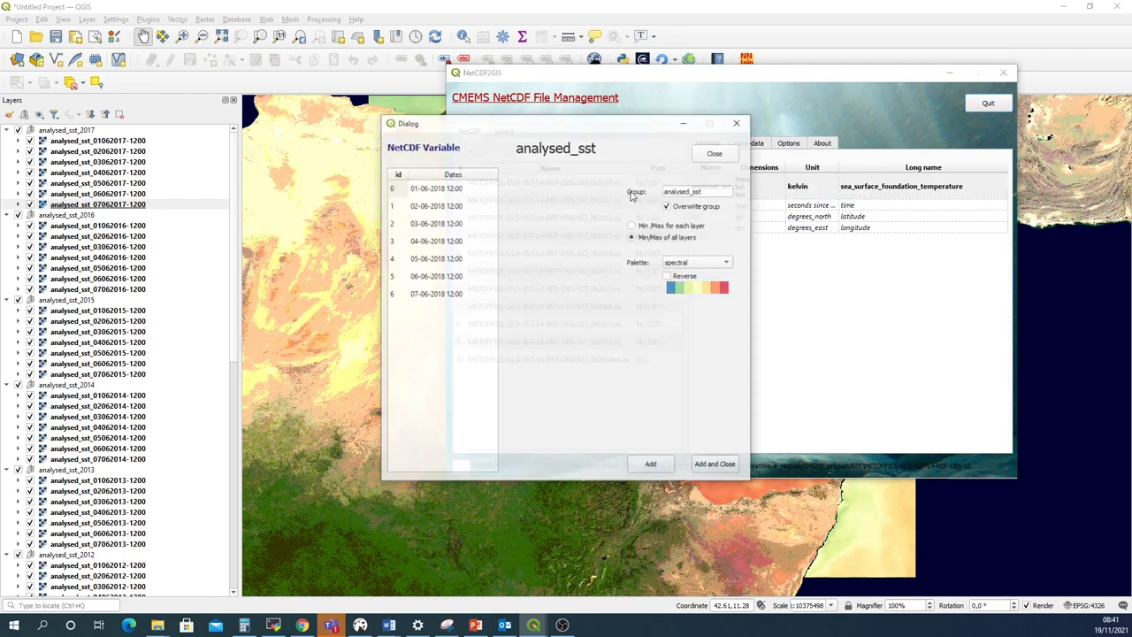
left_click(446, 189)
left_click(471, 293, "shift")
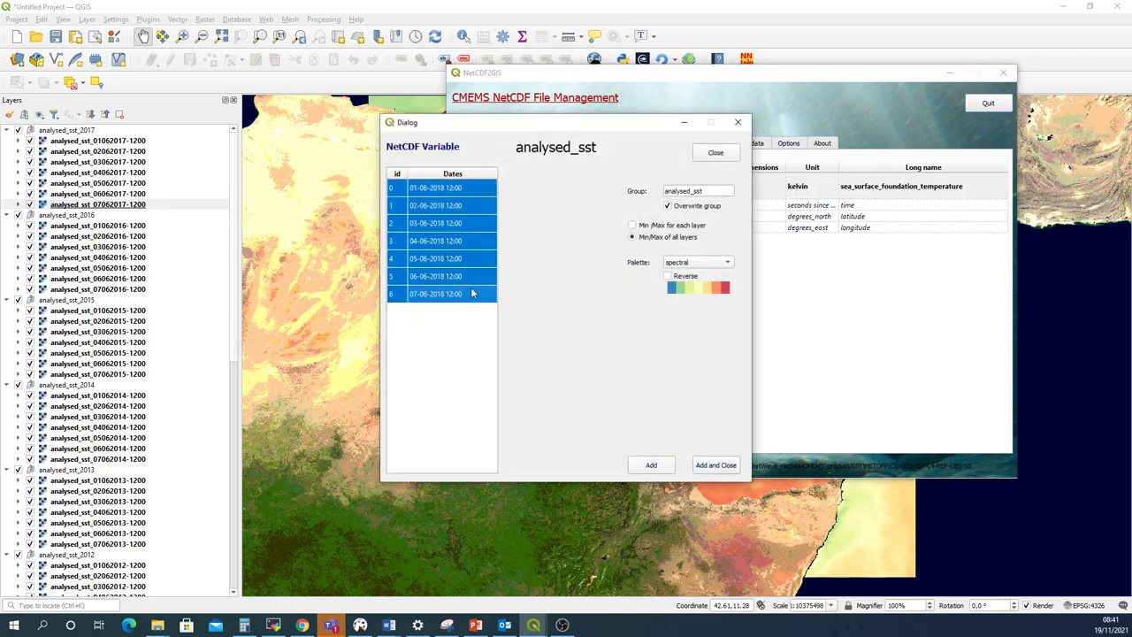
left_click(709, 188)
type("_2018")
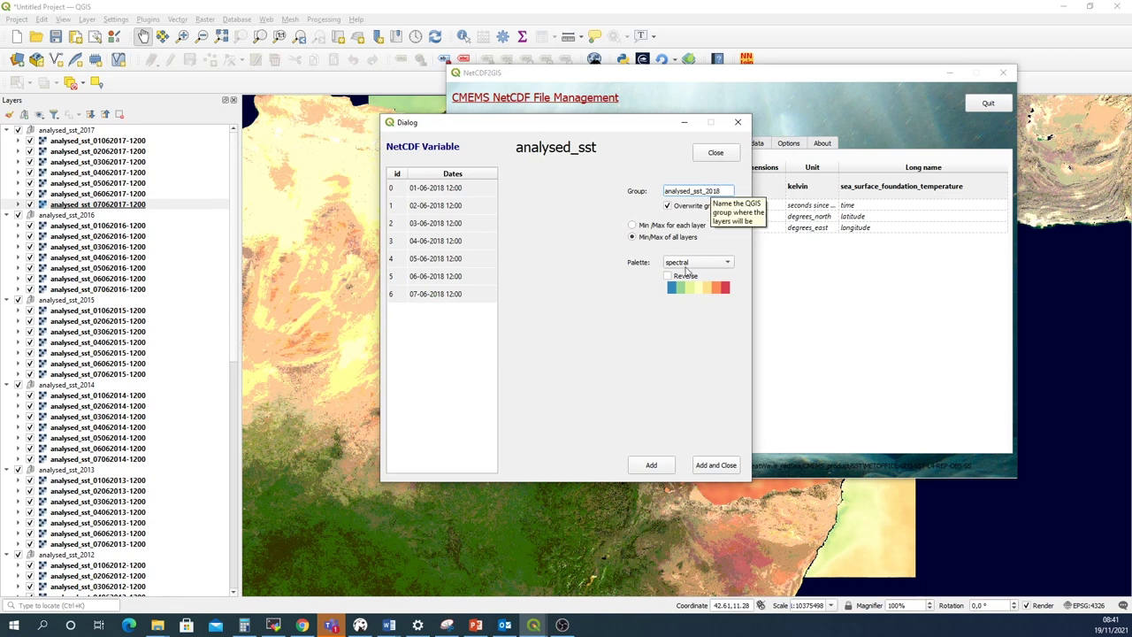
left_click(718, 466)
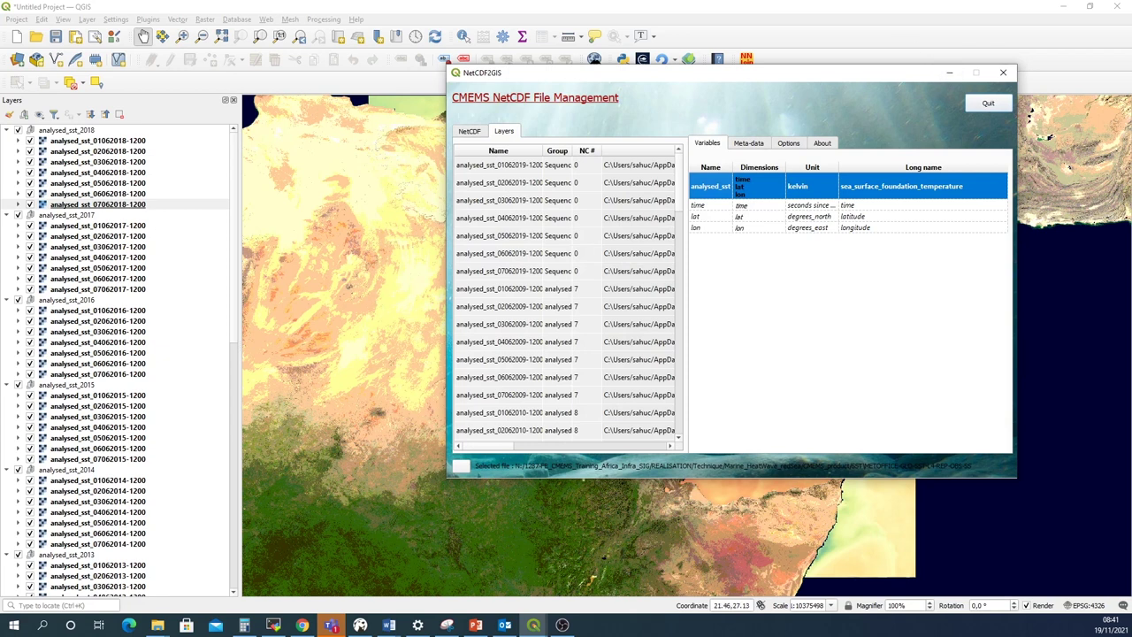
left_click(949, 72)
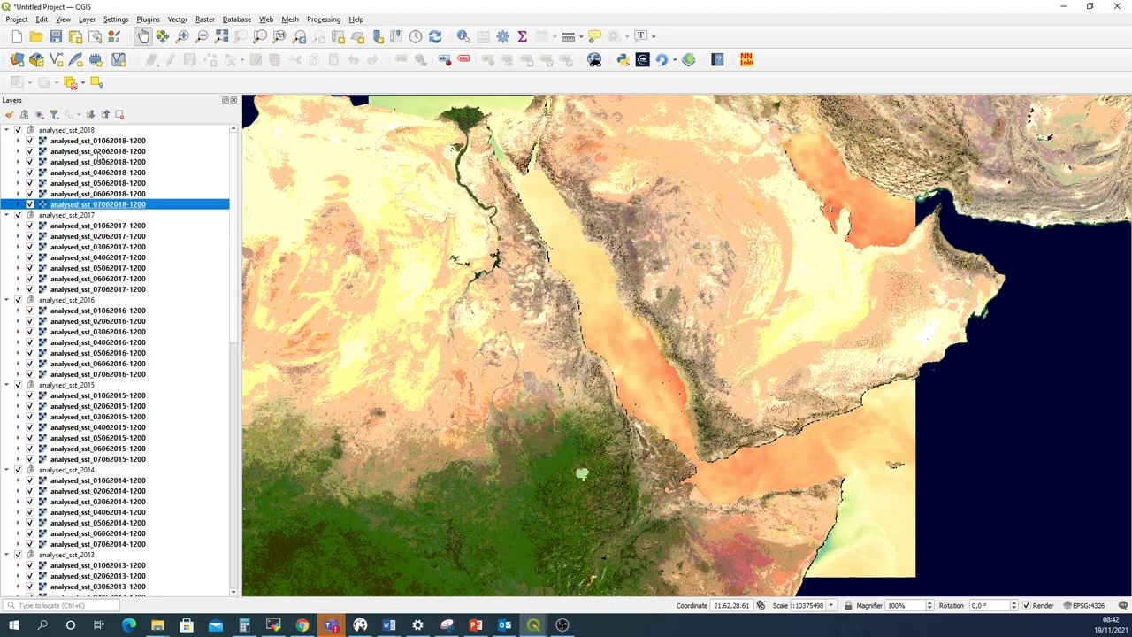
Examine the layer tree from the analysed_sst_2018 group down to the Sequence group with the June 2019 layers
scroll(236, 175, "down", 1)
scroll(235, 175, "up", 1)
scroll(236, 233, "down", 4)
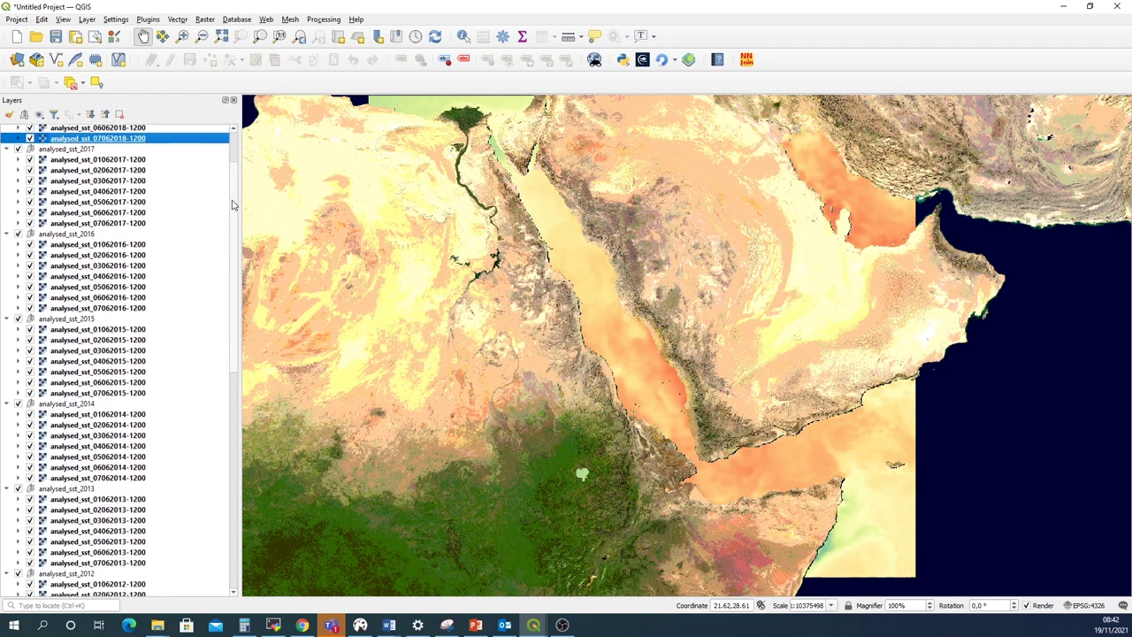
scroll(236, 234, "down", 9)
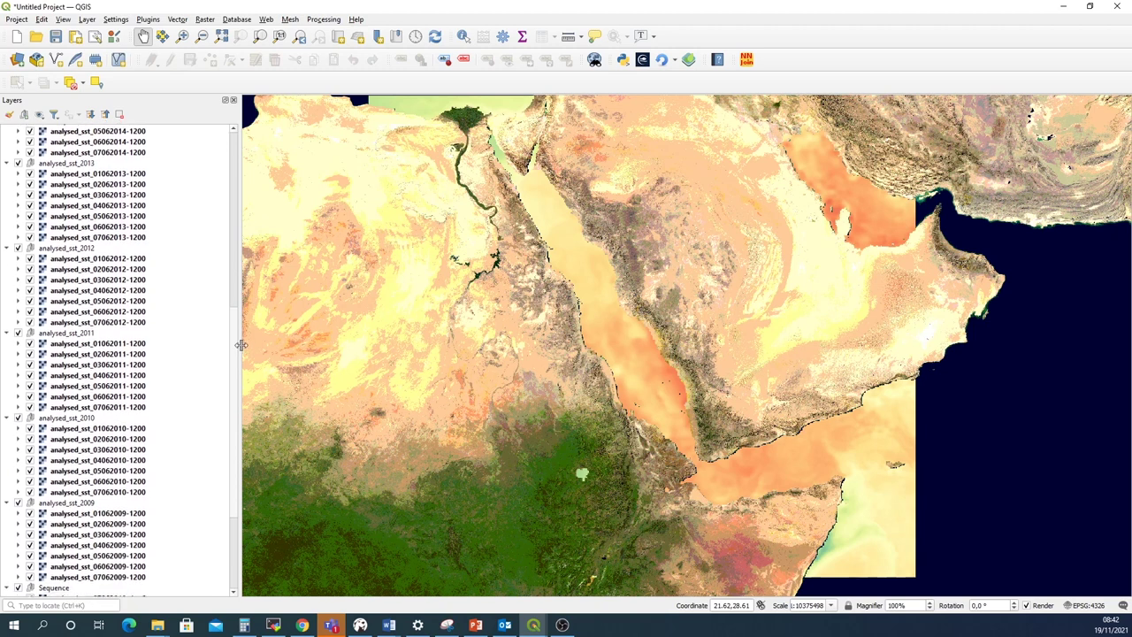
scroll(235, 380, "down", 3)
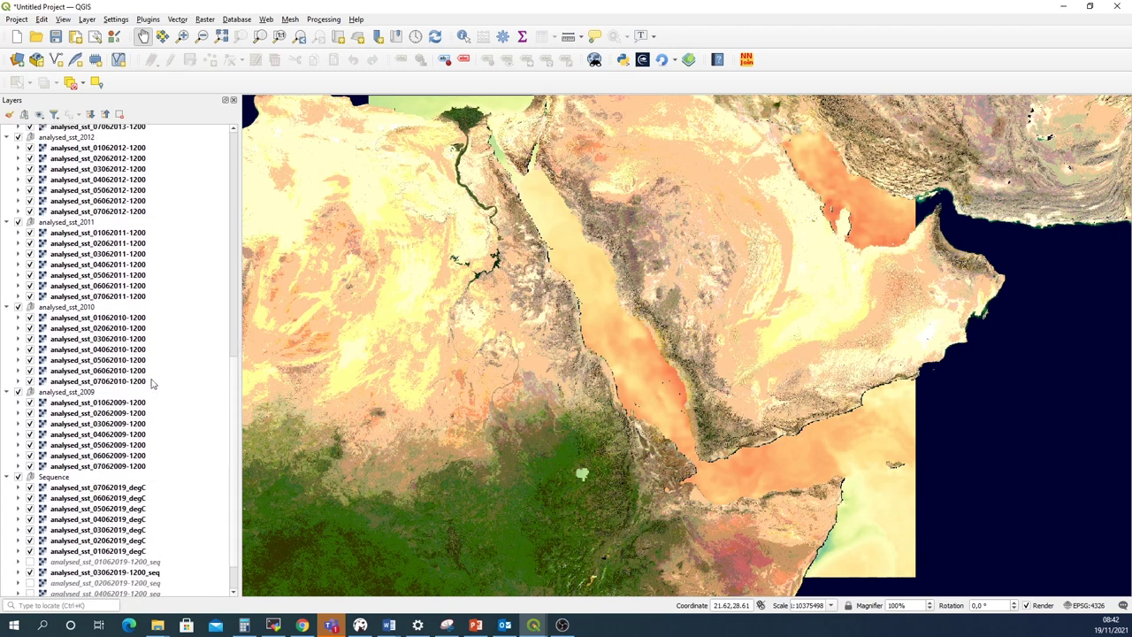
left_click_drag(232, 384, 237, 134)
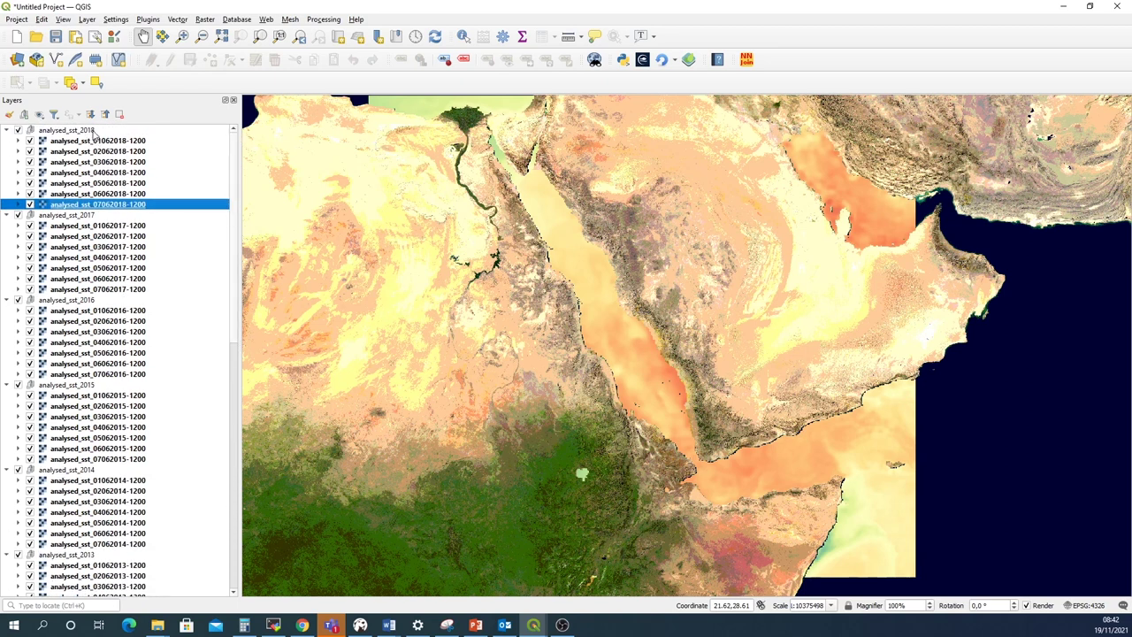
left_click_drag(234, 175, 247, 438)
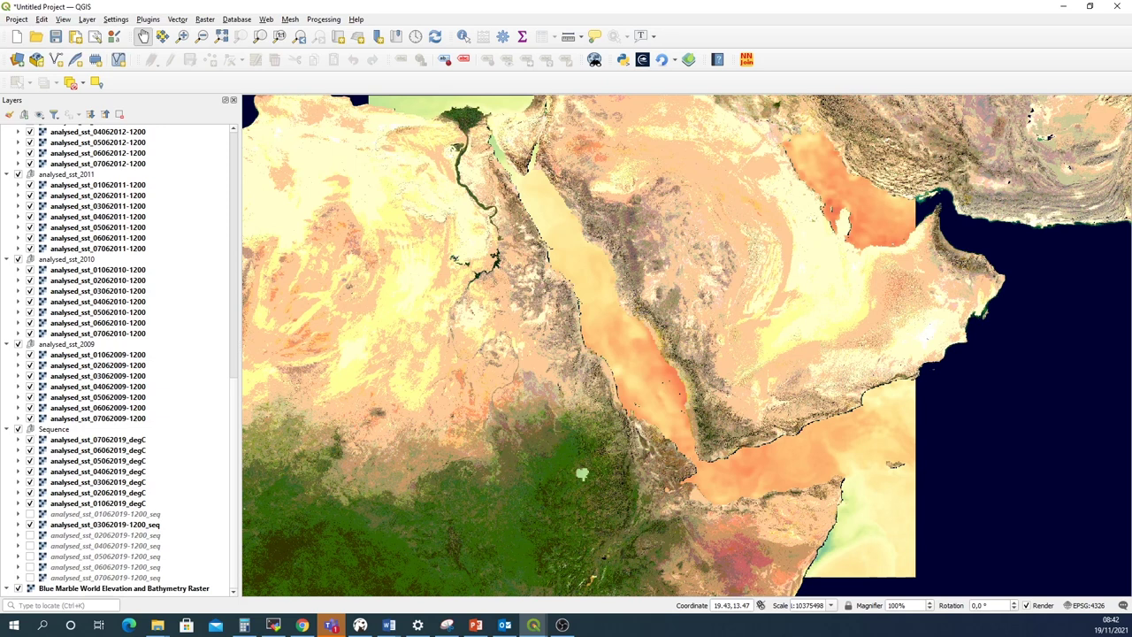
Paste into the Raster Calculator the prepared expression summing the 1–7 June analysed_sst bands of 2009–2019 divided by 77, and check it
key("alt+Tab")
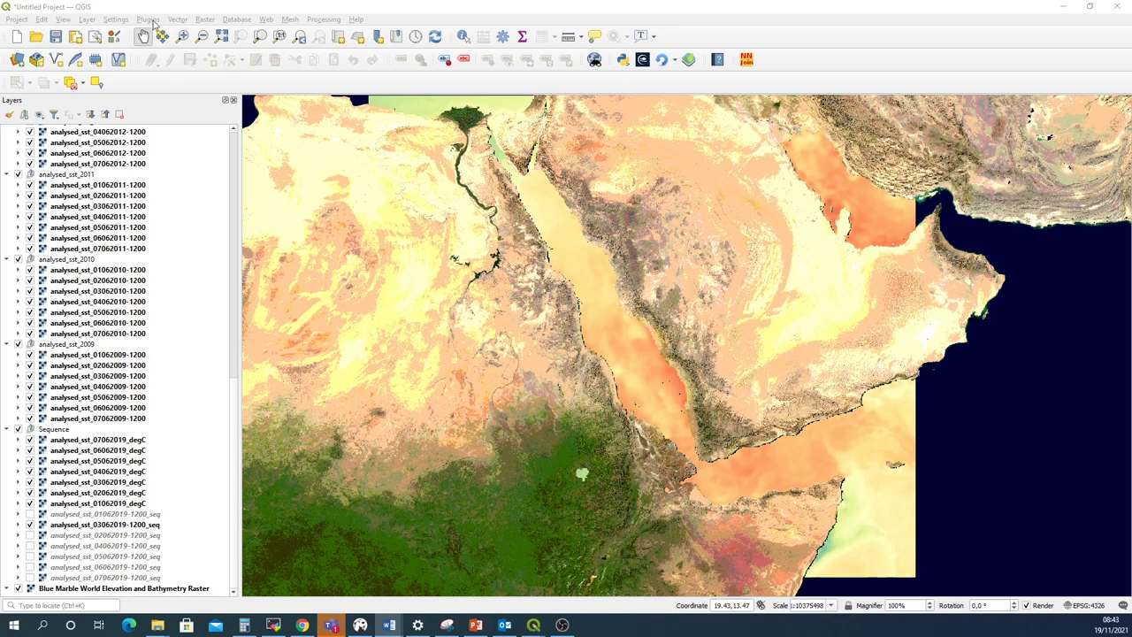
left_click(200, 21)
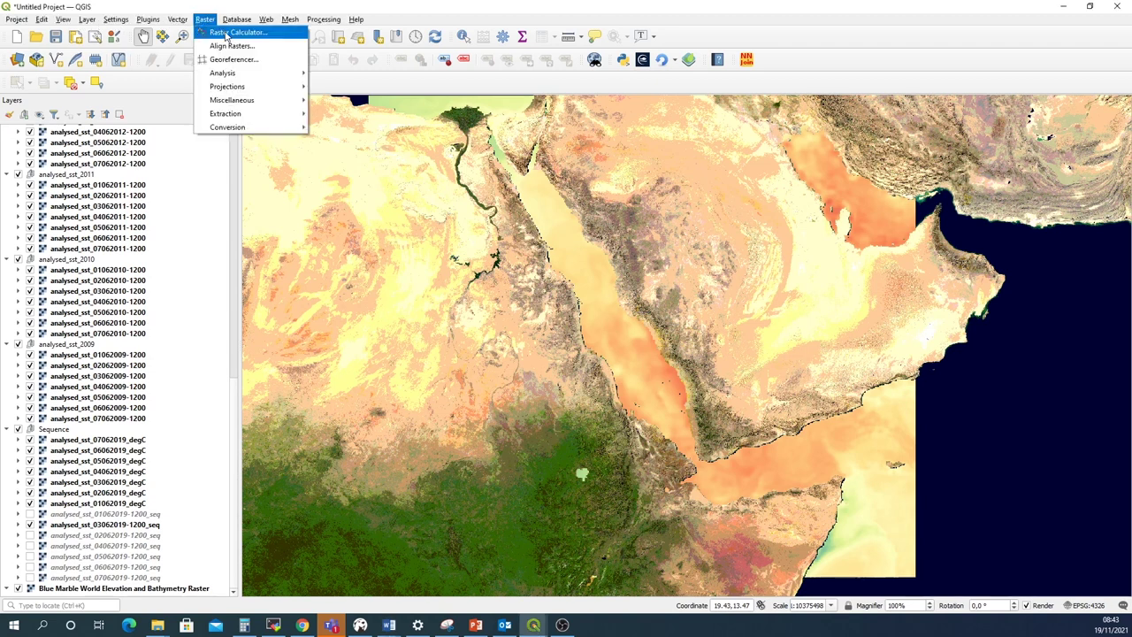
left_click(226, 34)
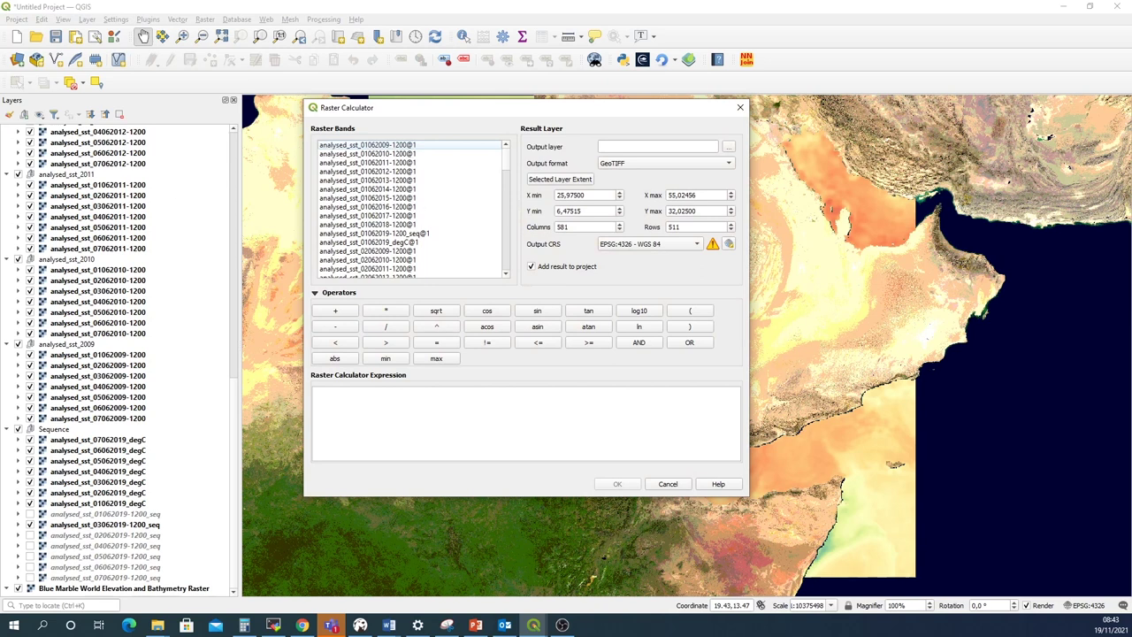
key("alt+Tab")
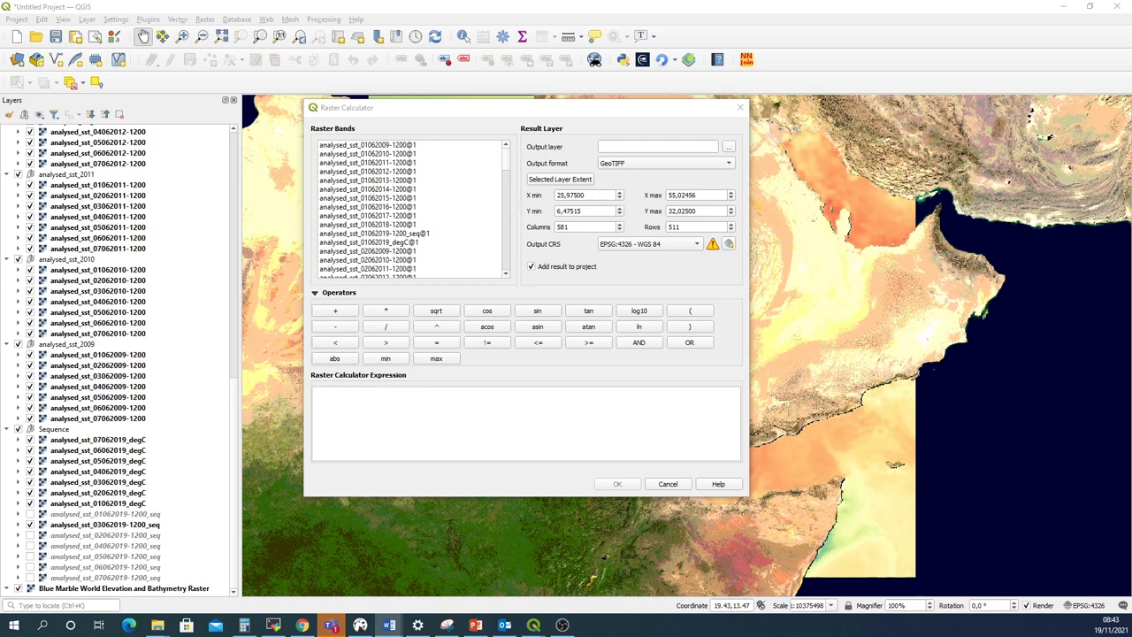
left_click(340, 395)
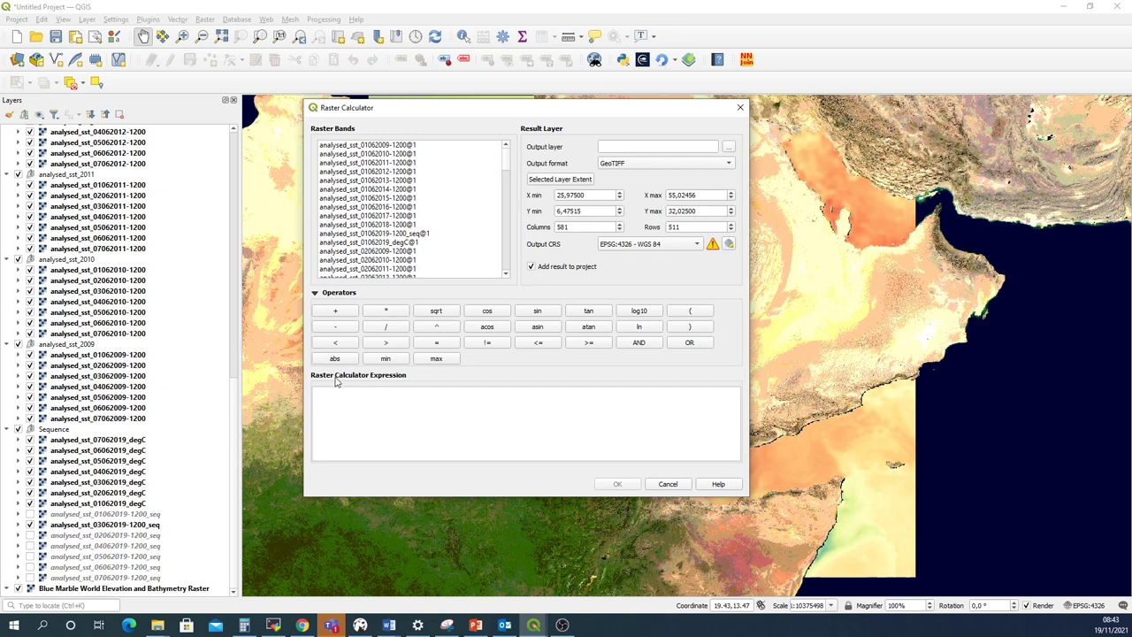
key("ctrl+v")
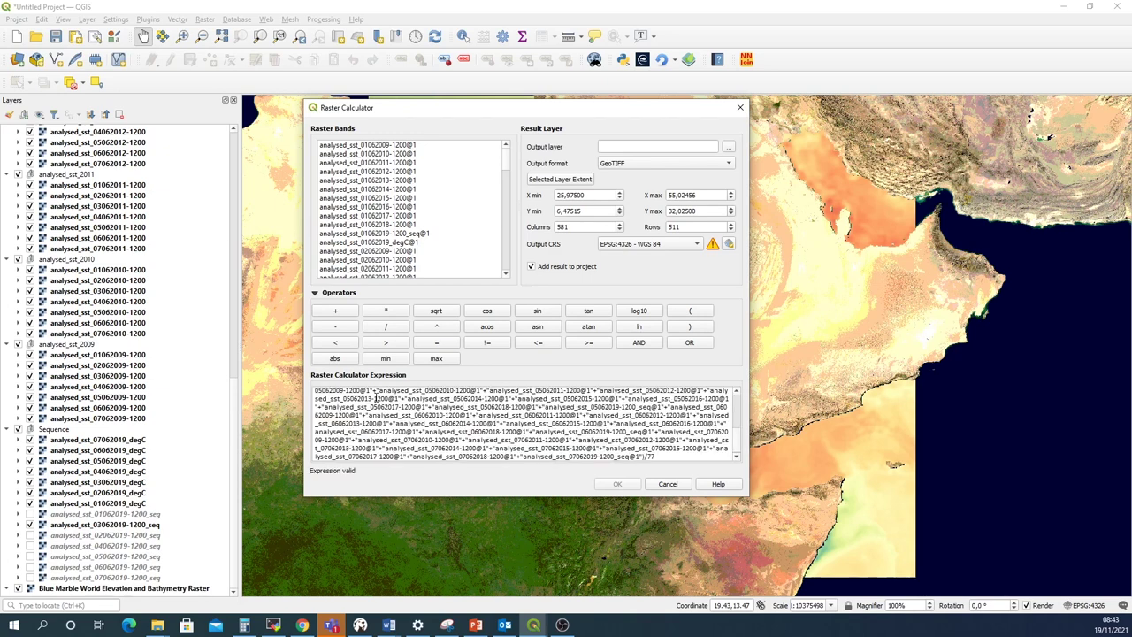
scroll(375, 408, "up", 5)
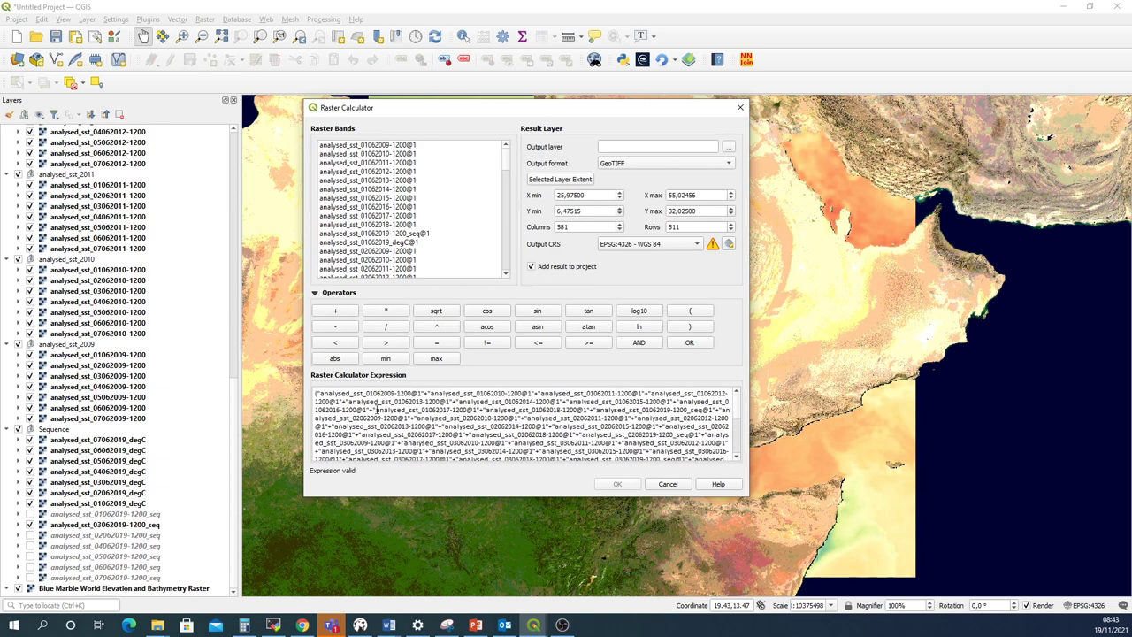
left_click_drag(315, 395, 642, 455)
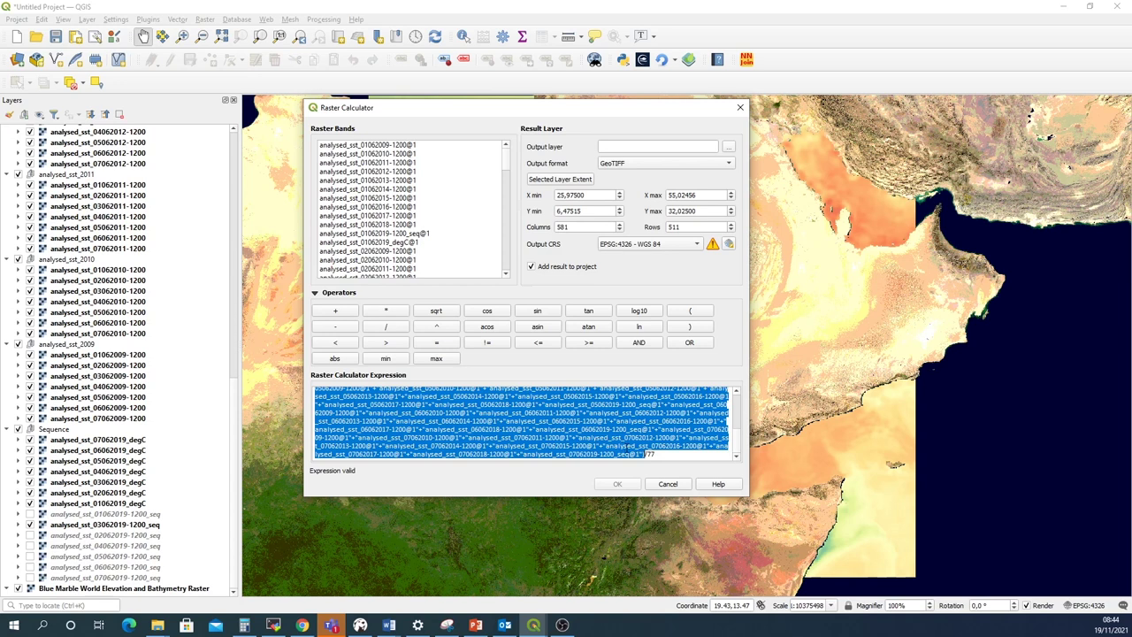
double_click(650, 453)
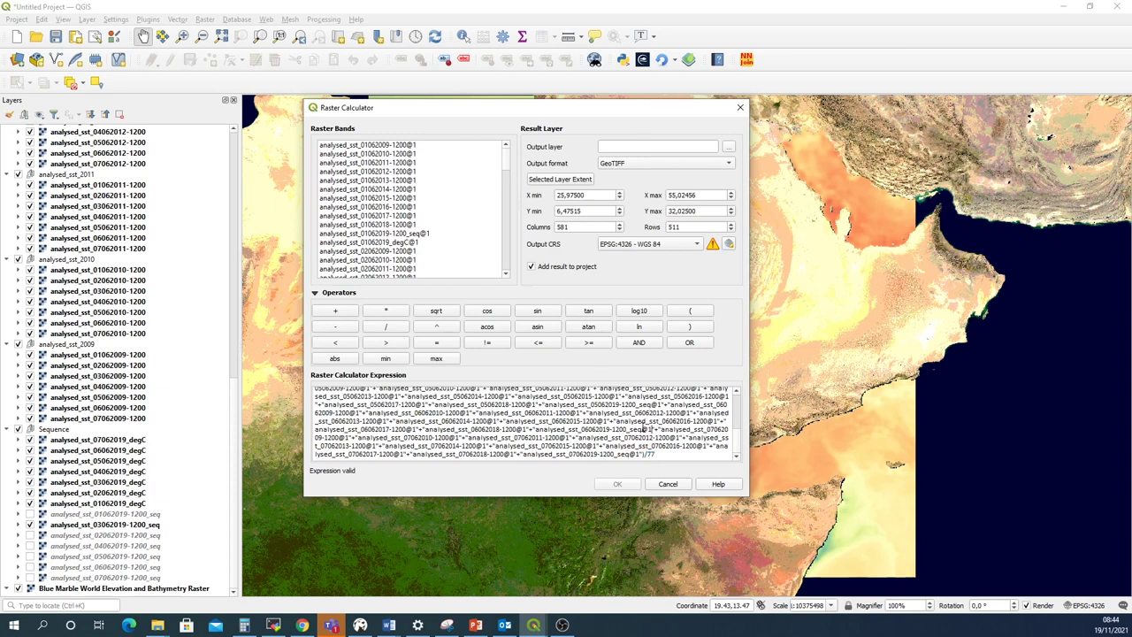
scroll(644, 428, "up", 5)
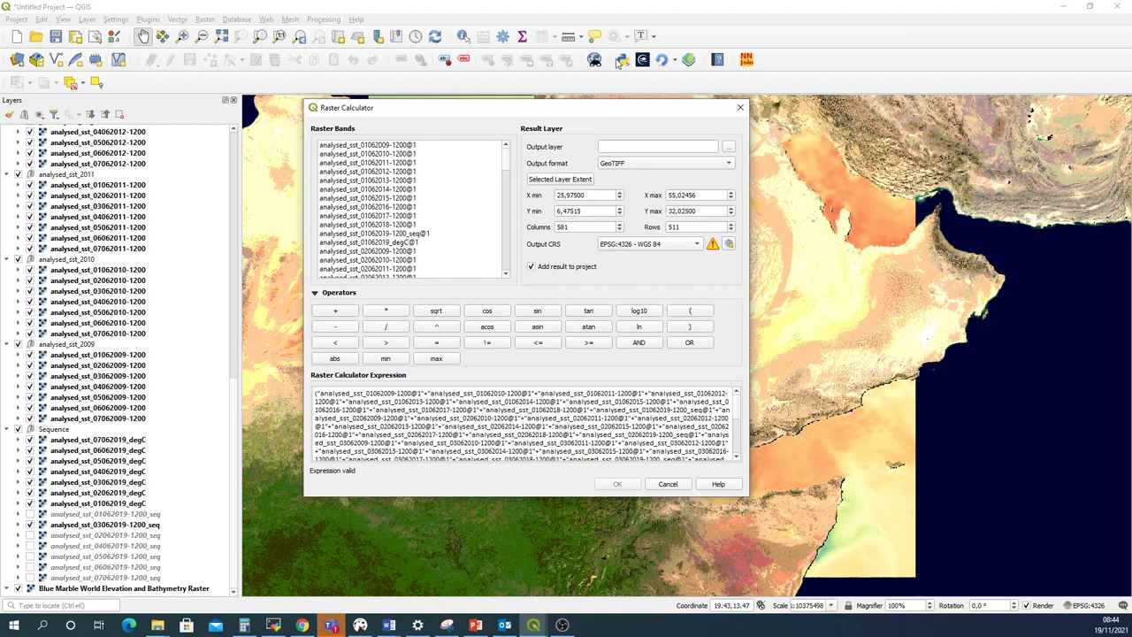
Set the output layer to Weekly_mean_june_2009-2019 in the Marine_HeatWave_redSea training folder and run the raster calculation
left_click(729, 148)
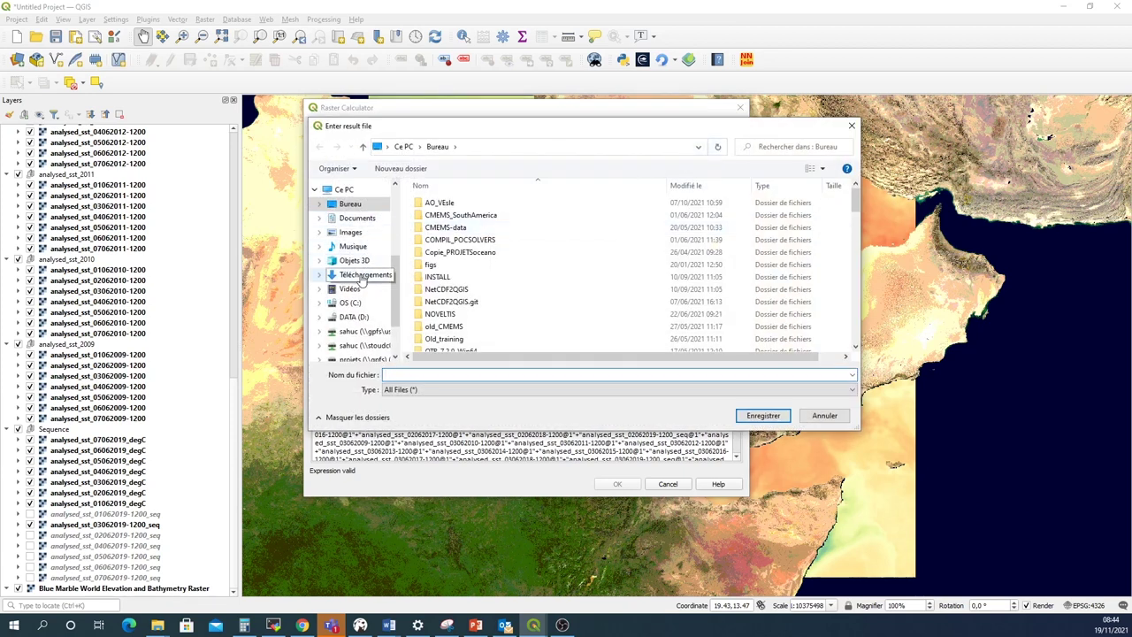
scroll(361, 273, "up", 3)
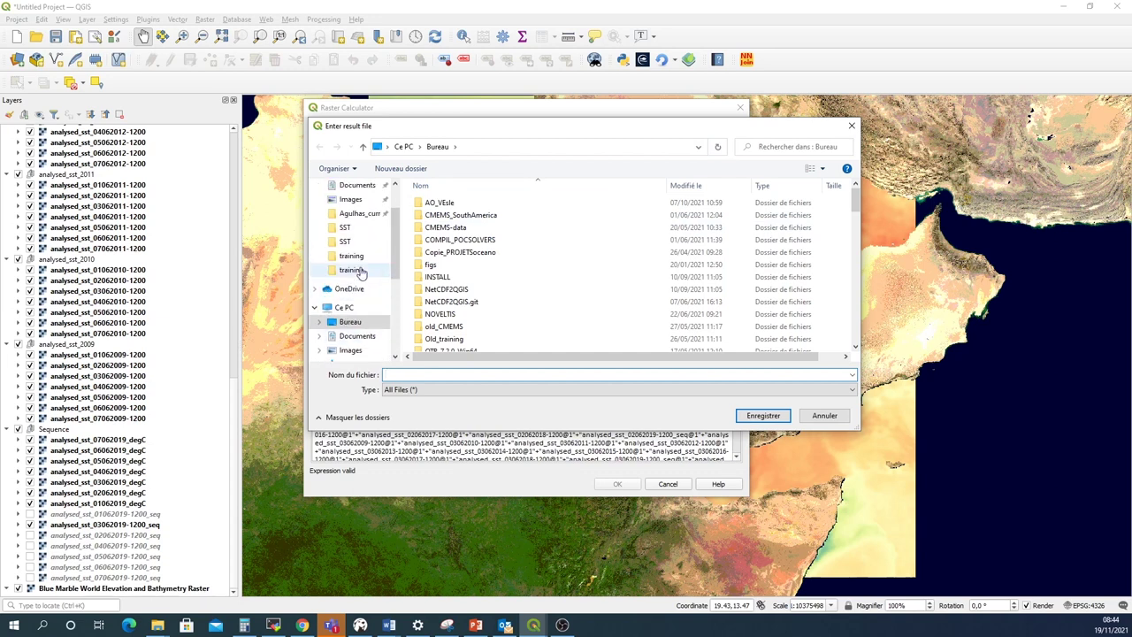
left_click(346, 229)
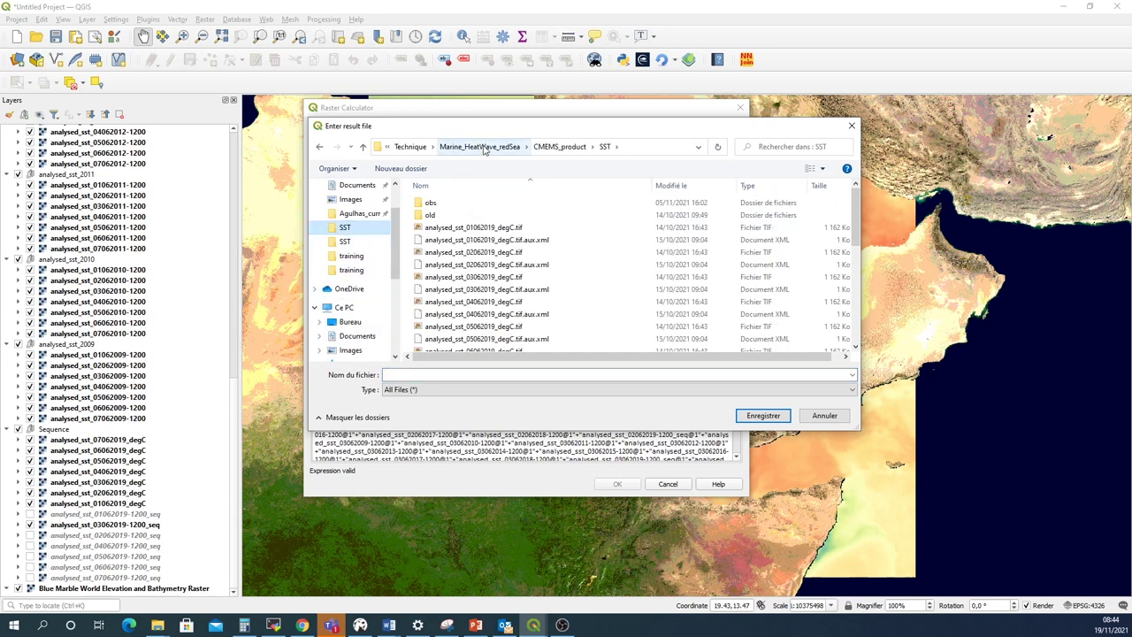
left_click(491, 149)
double_click(437, 252)
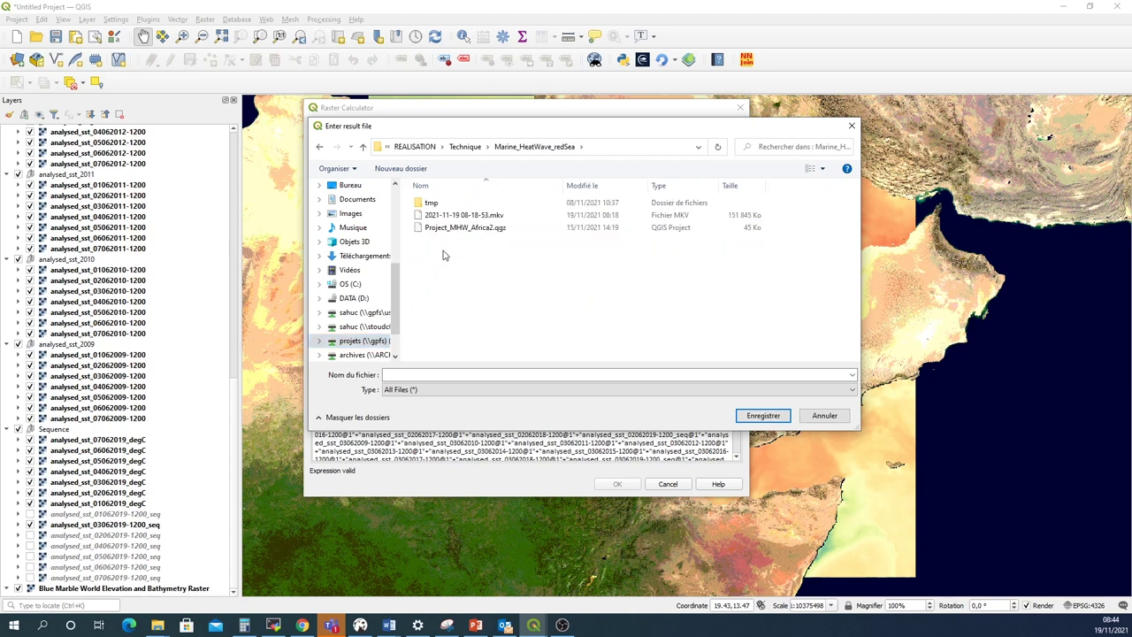
left_click(421, 375)
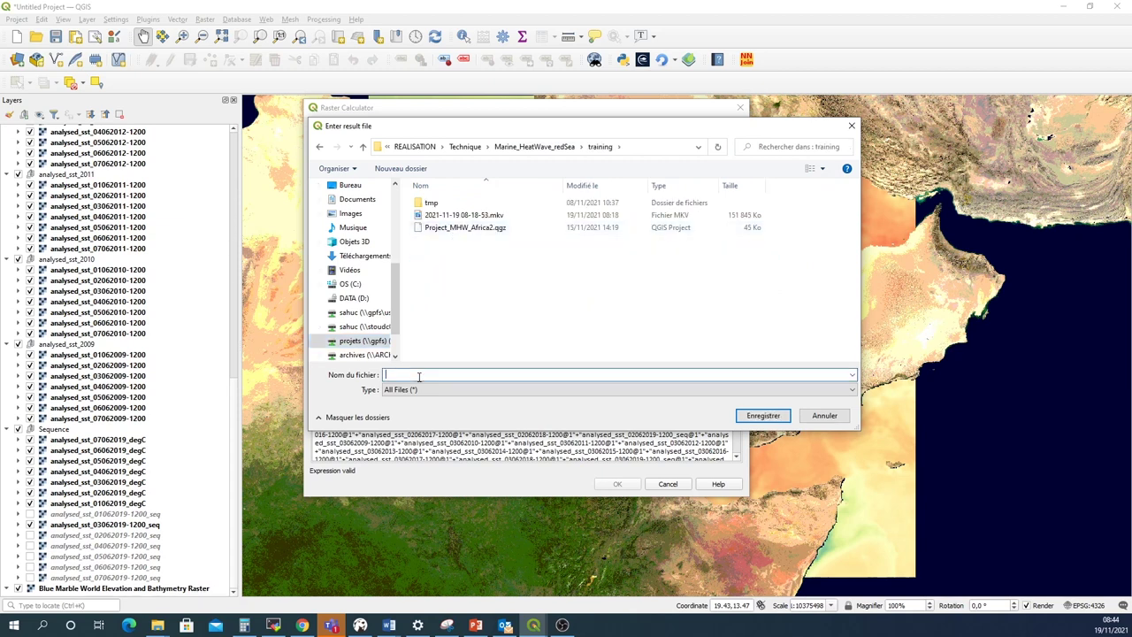
type("Weekly_mean_june_2009-2019")
left_click(760, 419)
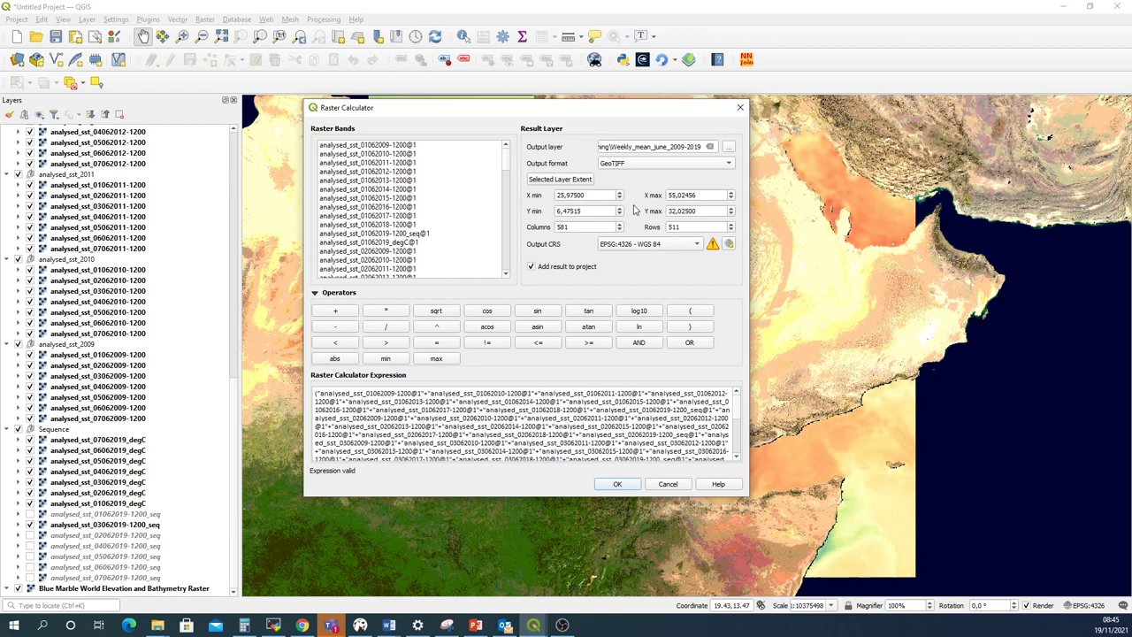
left_click(617, 486)
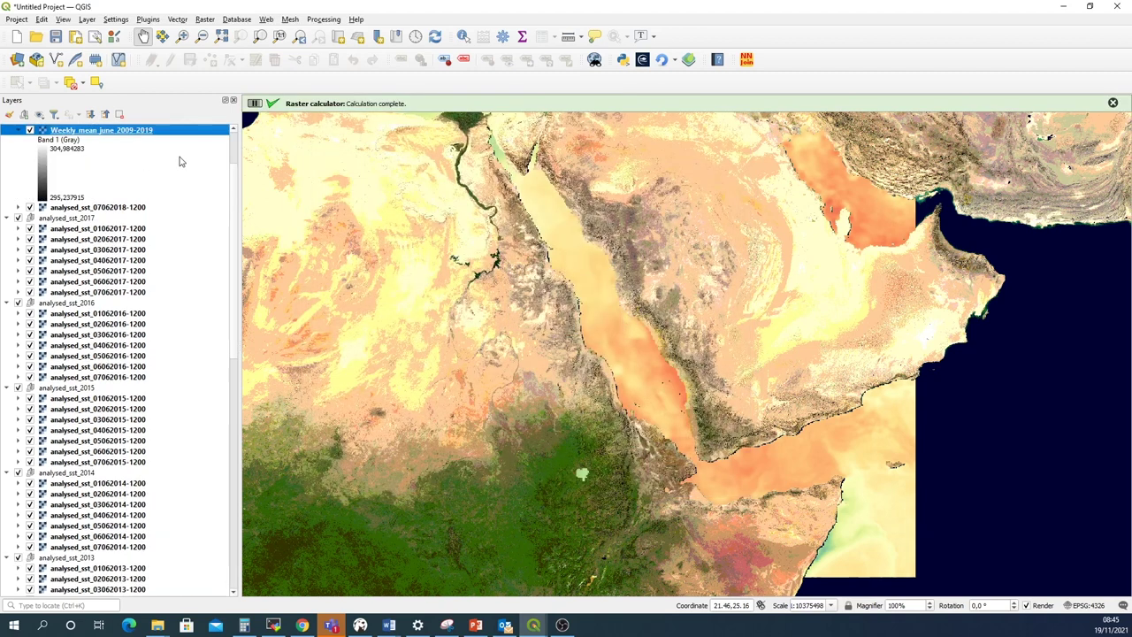
Move the Weekly_mean_june_2009-2019 layer out of its group to the head of the layer tree and collapse the analysed_sst_2018 group
left_click_drag(236, 183, 233, 133)
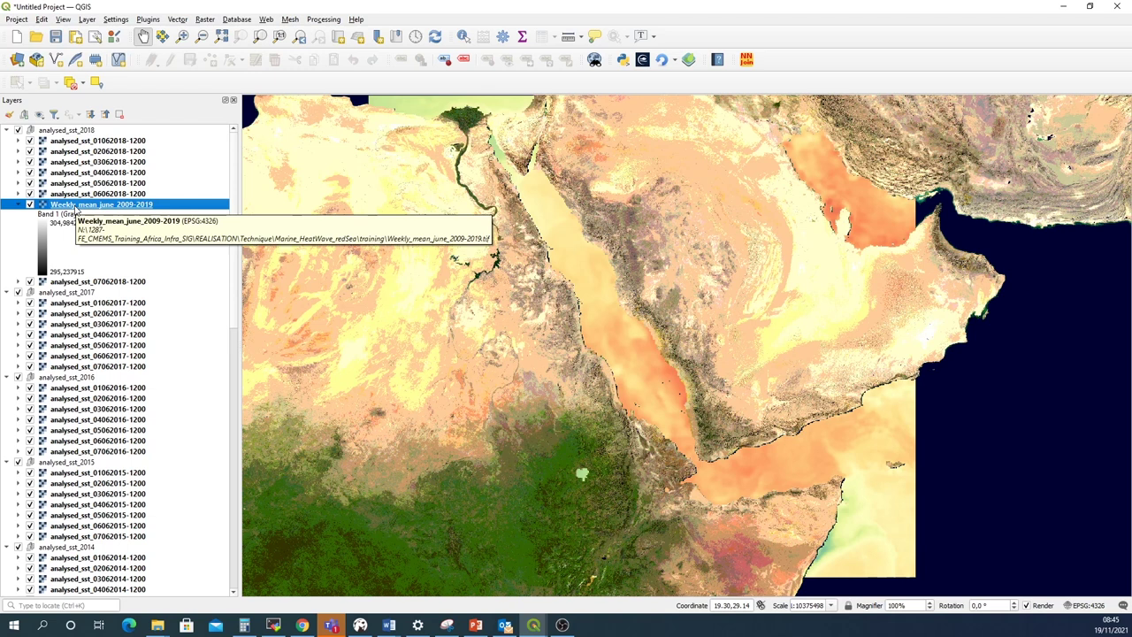
left_click_drag(77, 210, 71, 130)
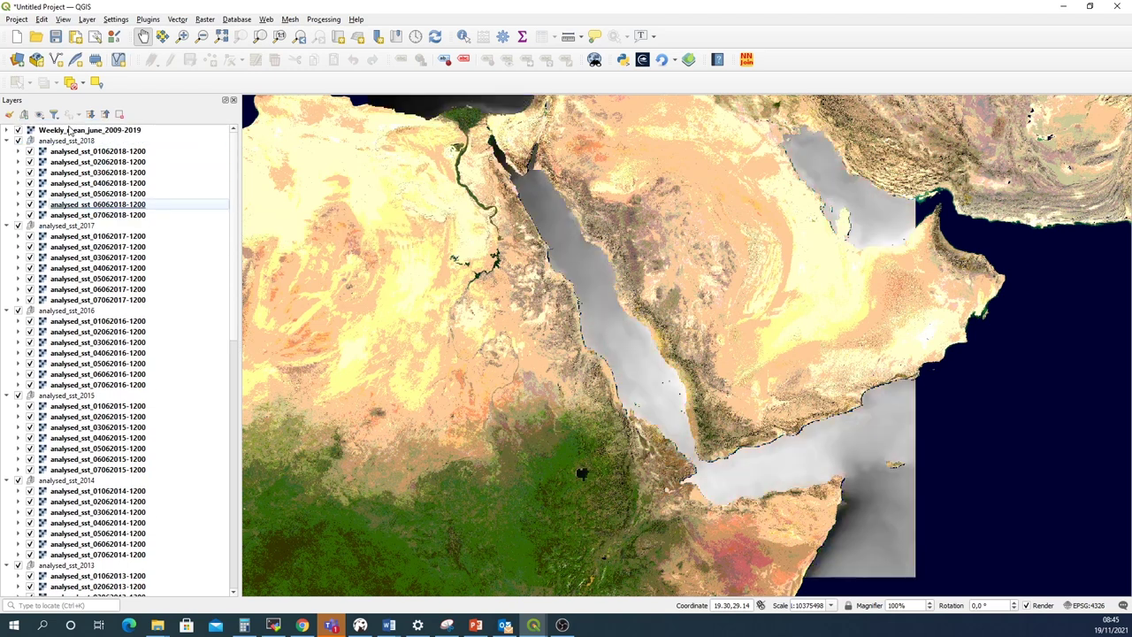
left_click(7, 140)
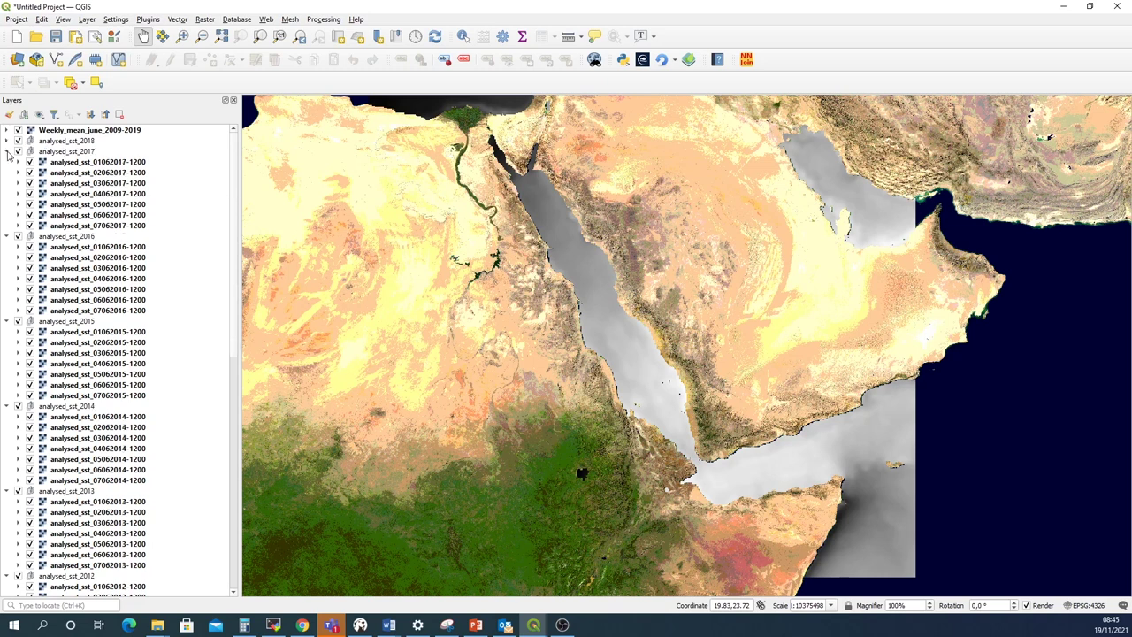
Collapse the analysed_sst_2017 through analysed_sst_2009 groups in the layer tree
left_click(7, 151)
left_click(7, 162)
left_click(8, 172)
left_click(7, 183)
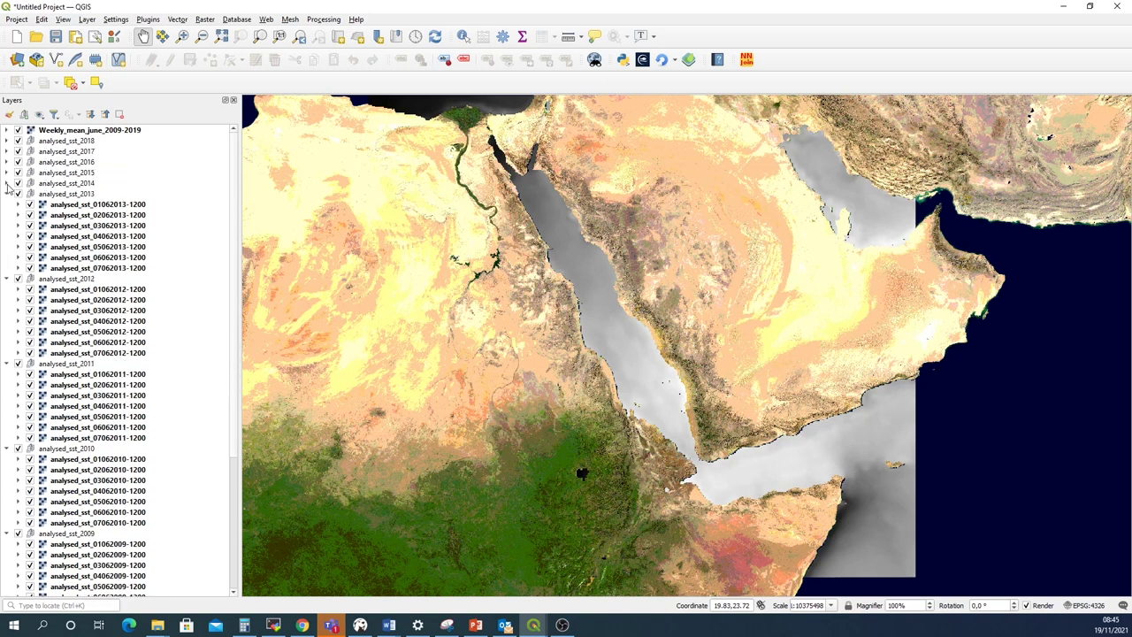
left_click(7, 193)
left_click(7, 204)
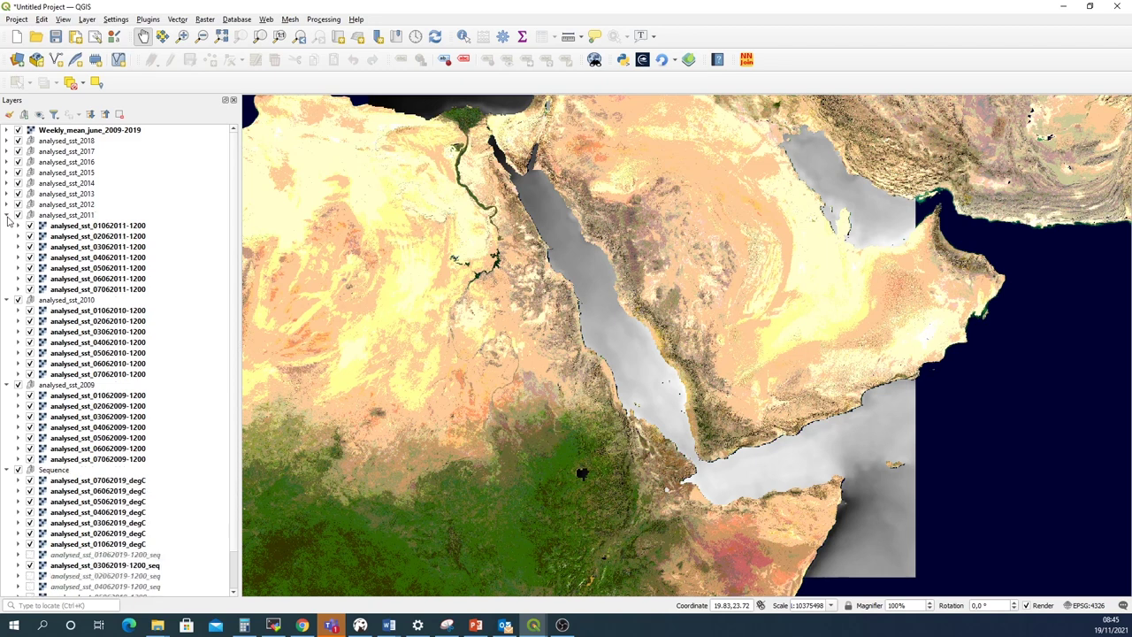
left_click(7, 215)
left_click(7, 225)
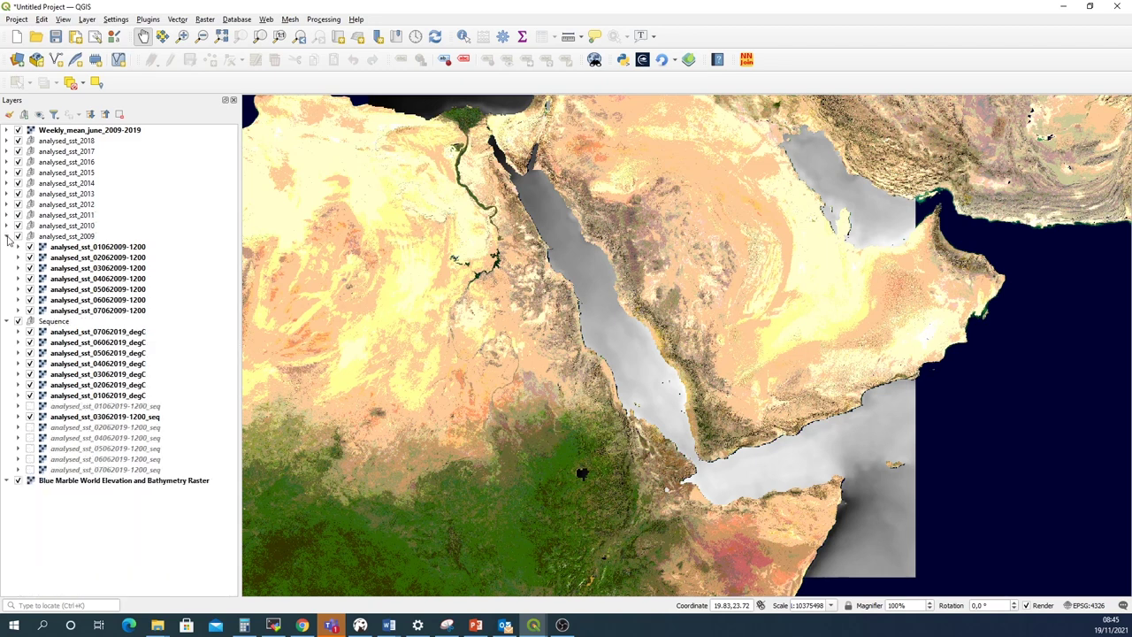
left_click(7, 236)
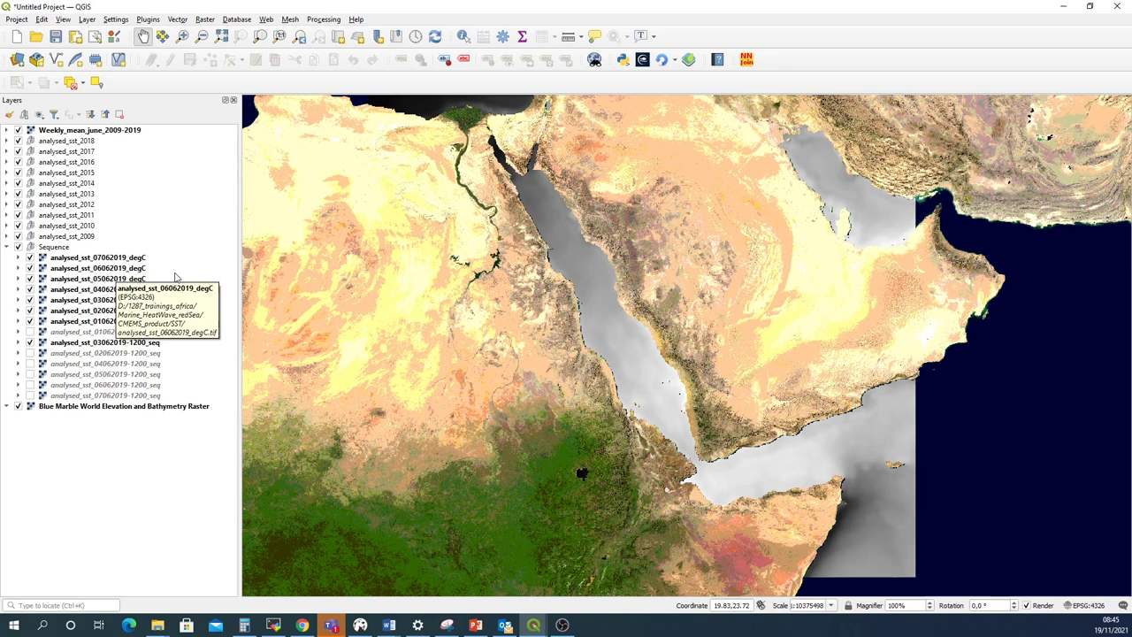
Open the symbology of the Weekly_mean_june_2009-2019 layer and set its render type to Singleband pseudocolor
left_click(95, 131)
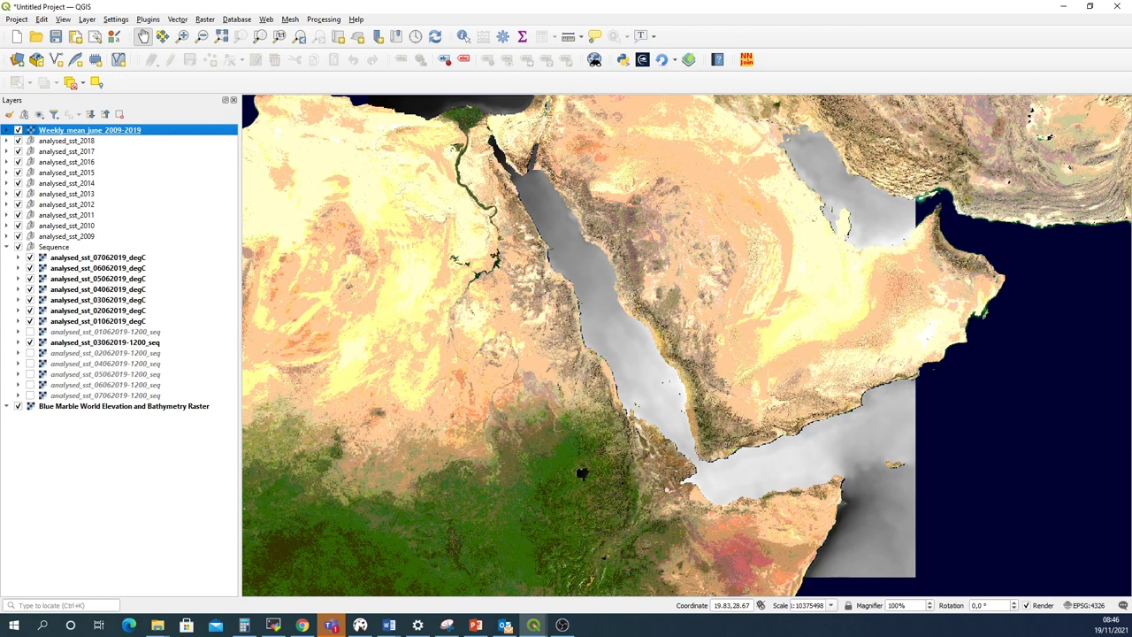
right_click(127, 133)
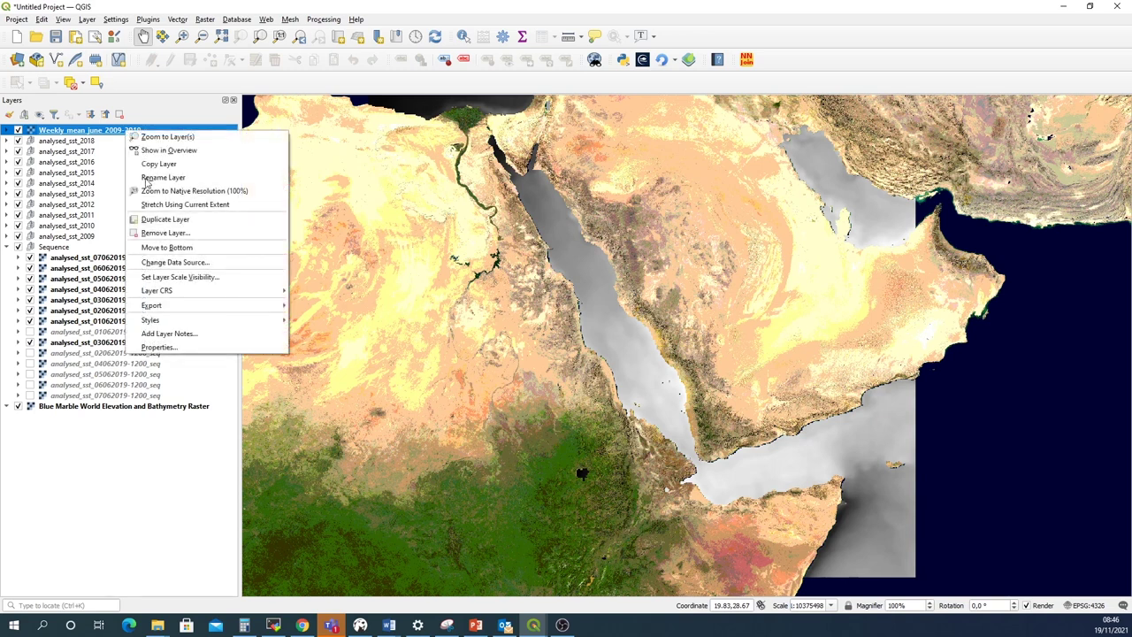
left_click(192, 351)
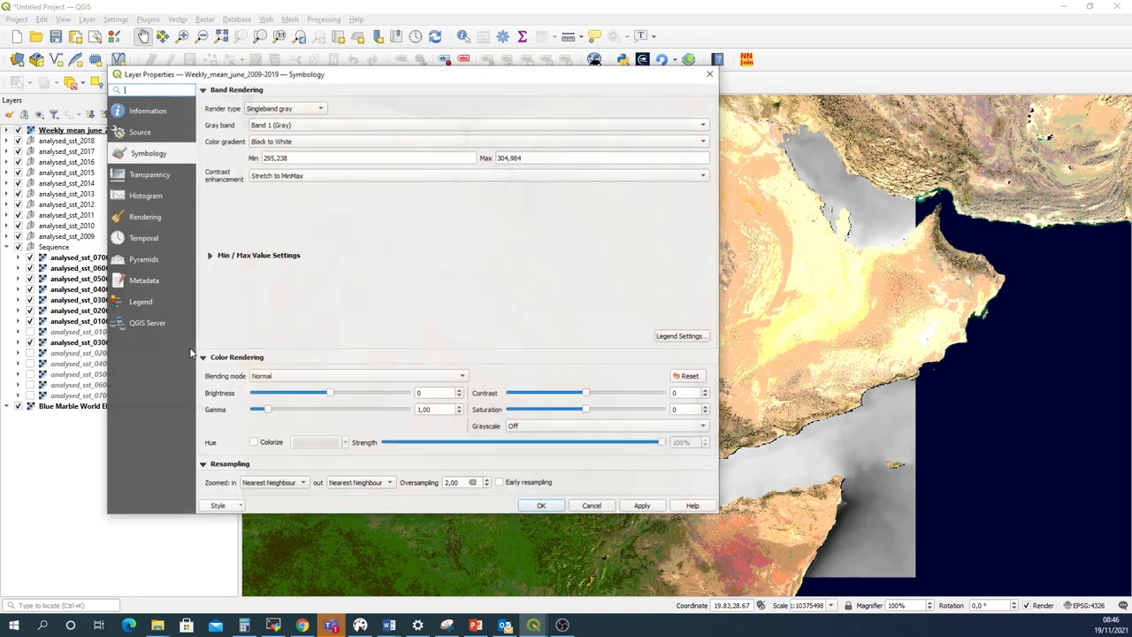
left_click(281, 110)
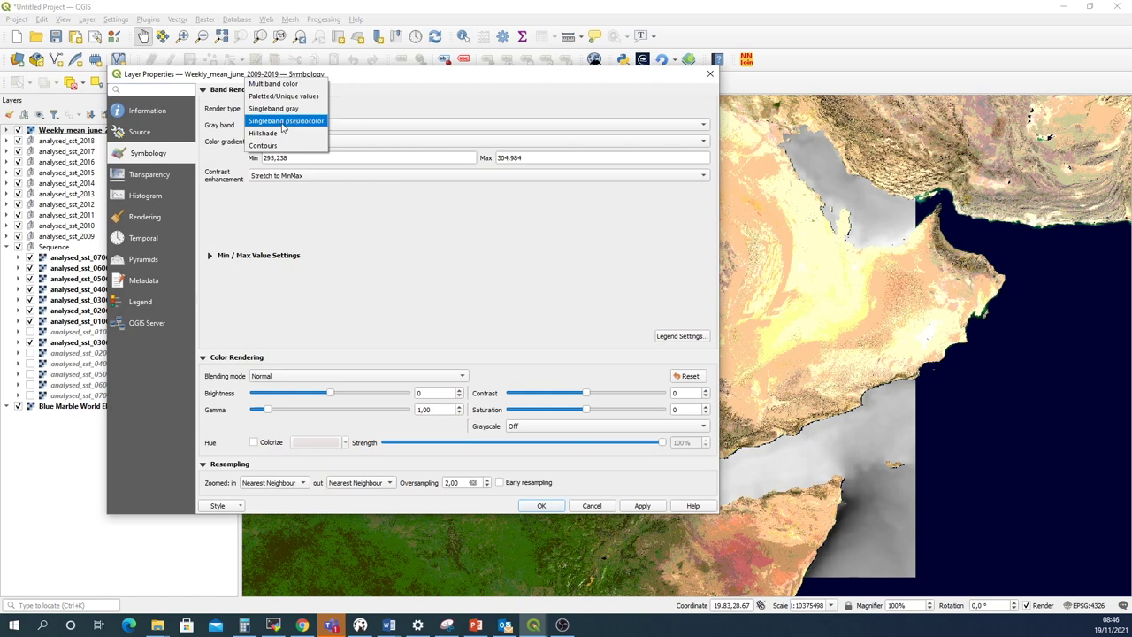
left_click(283, 123)
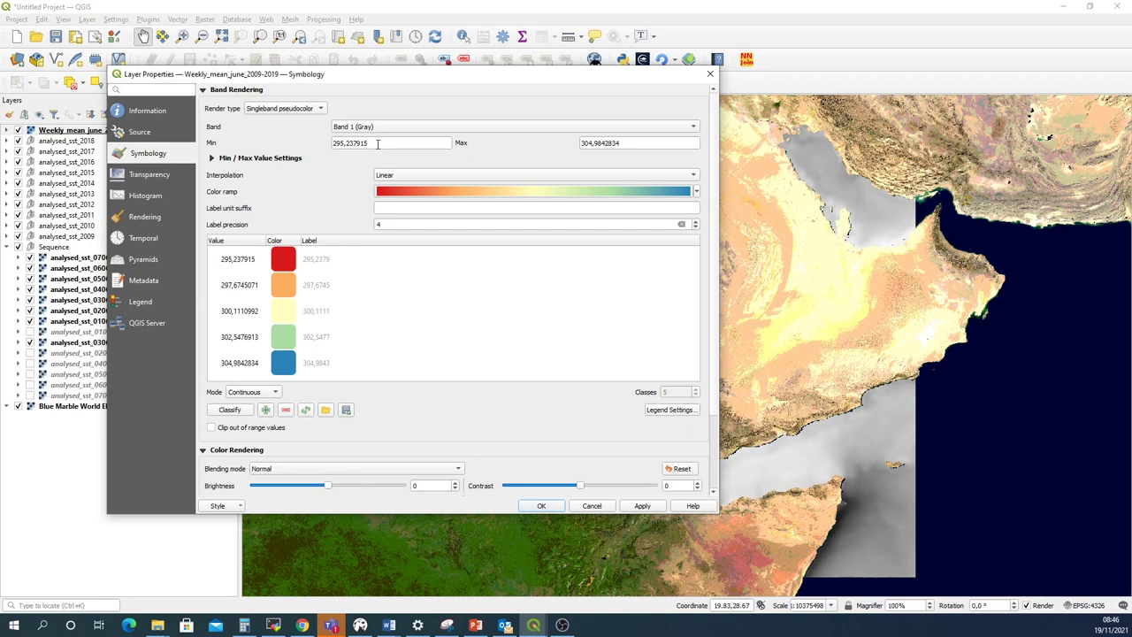
Set the weekly mean layer's colour range to a minimum of 298.15 and a maximum of 306.15
left_click_drag(377, 144, 325, 141)
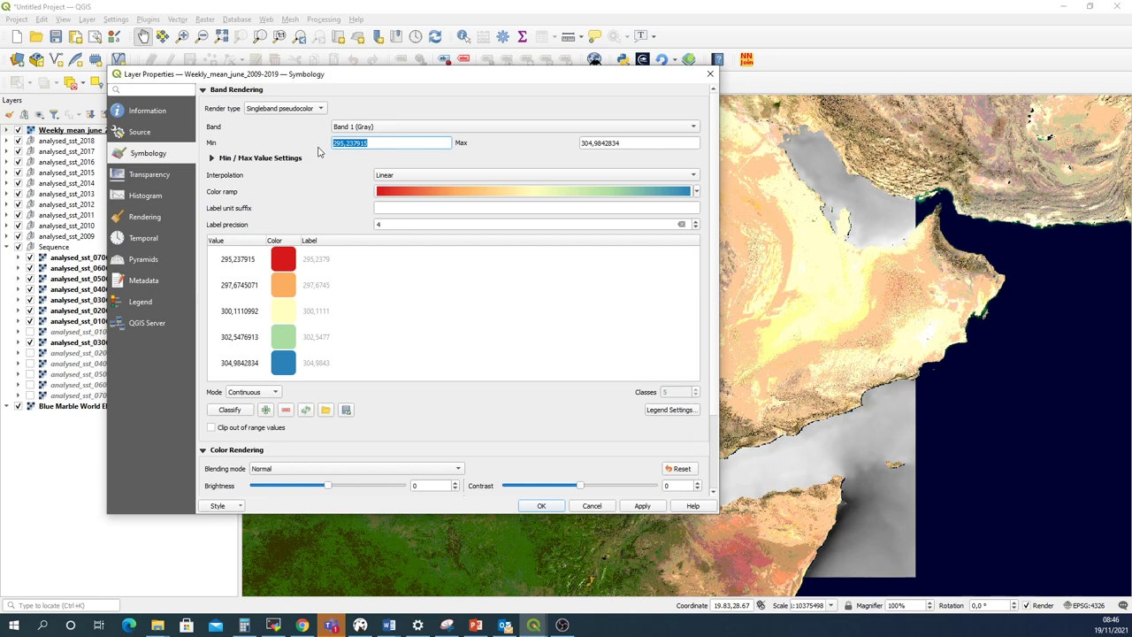
type("2")
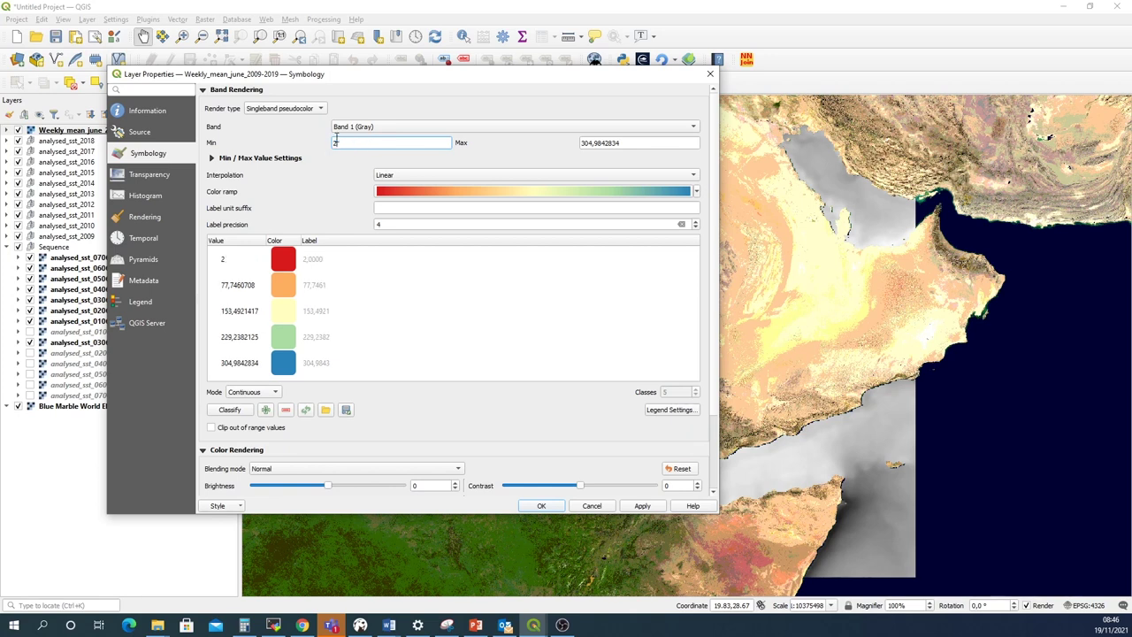
type("98,15")
double_click(624, 143)
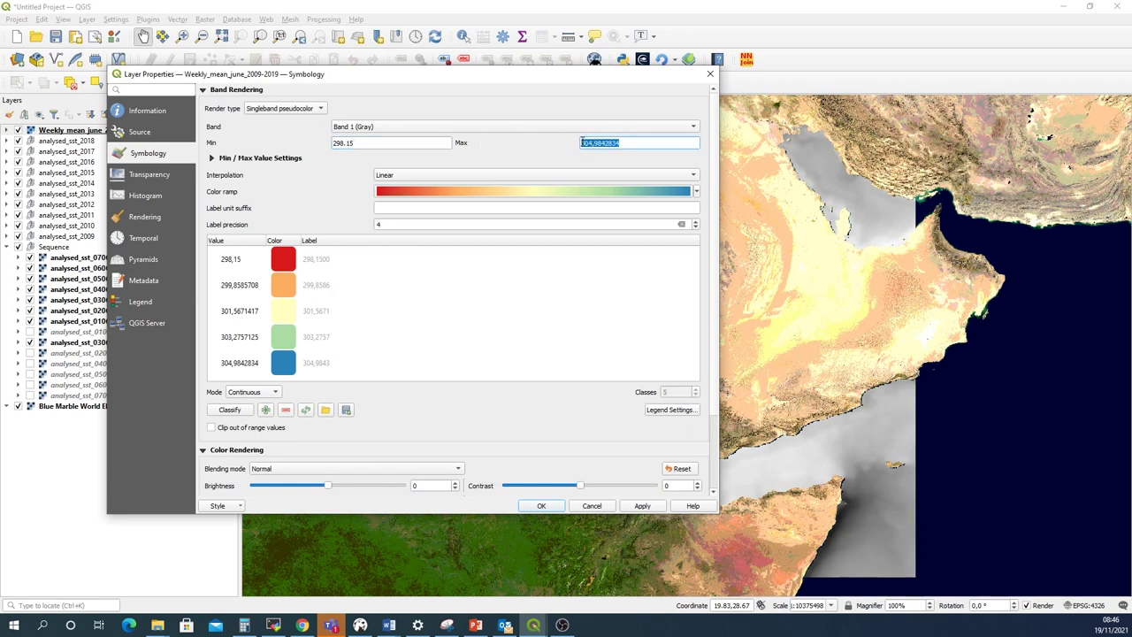
type("306.15")
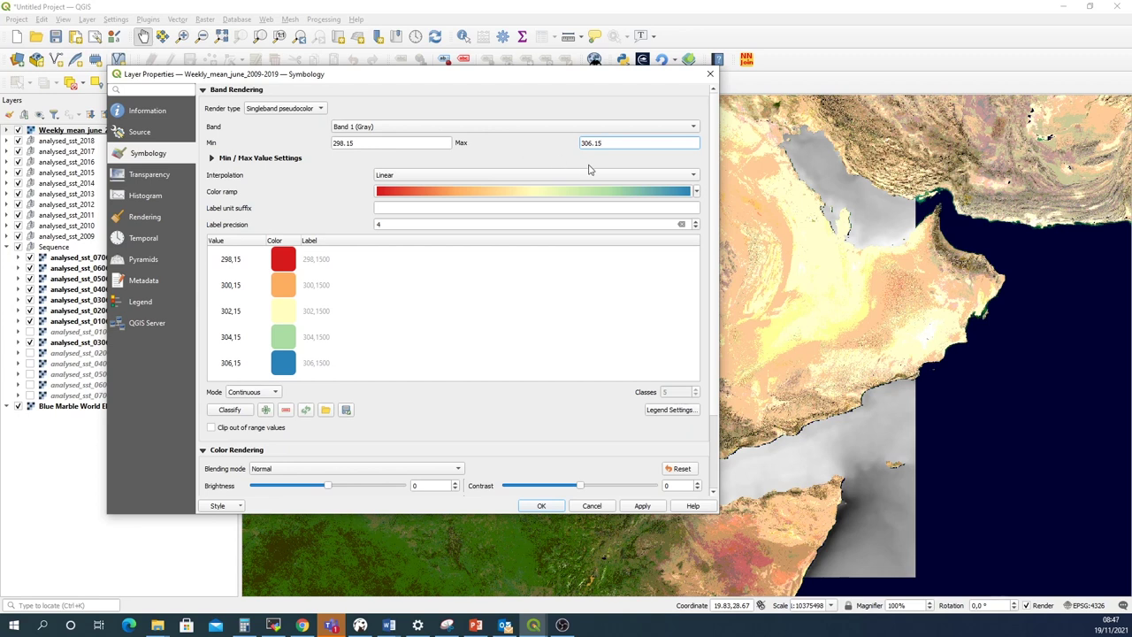
Invert the colour ramp so it runs from blue to red, and apply the styling to the weekly mean layer
left_click(697, 193)
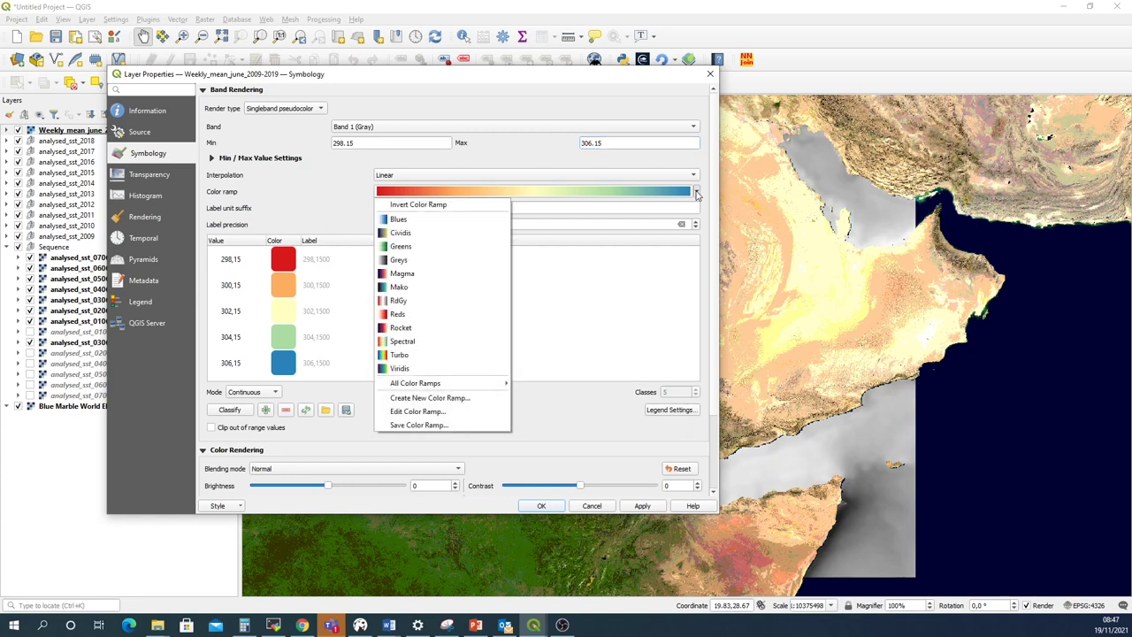
left_click(442, 202)
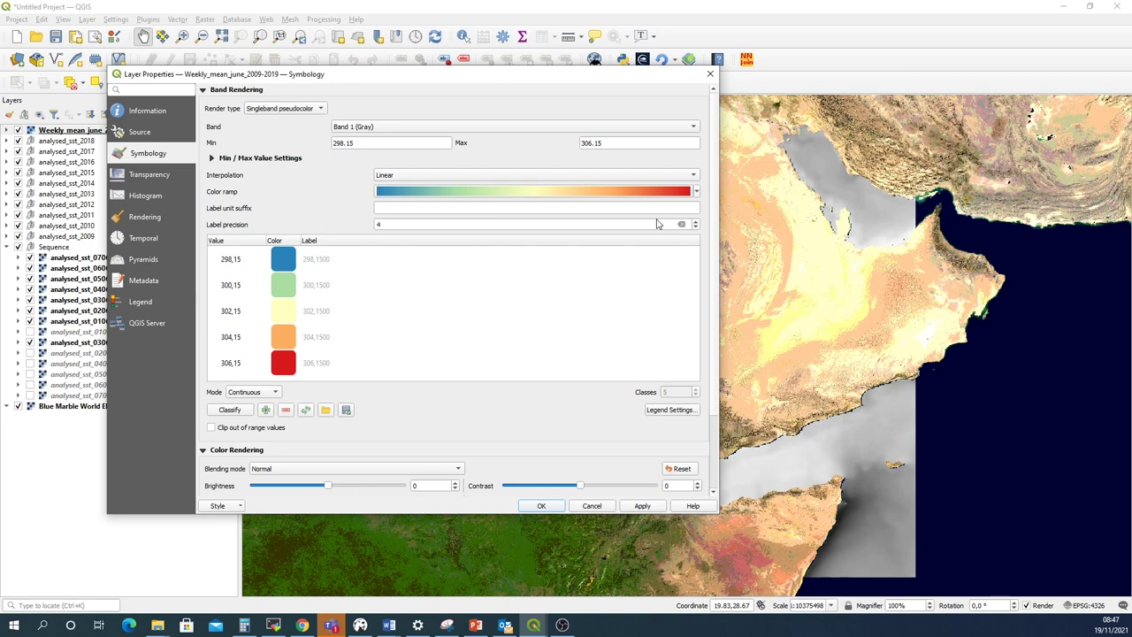
left_click(643, 508)
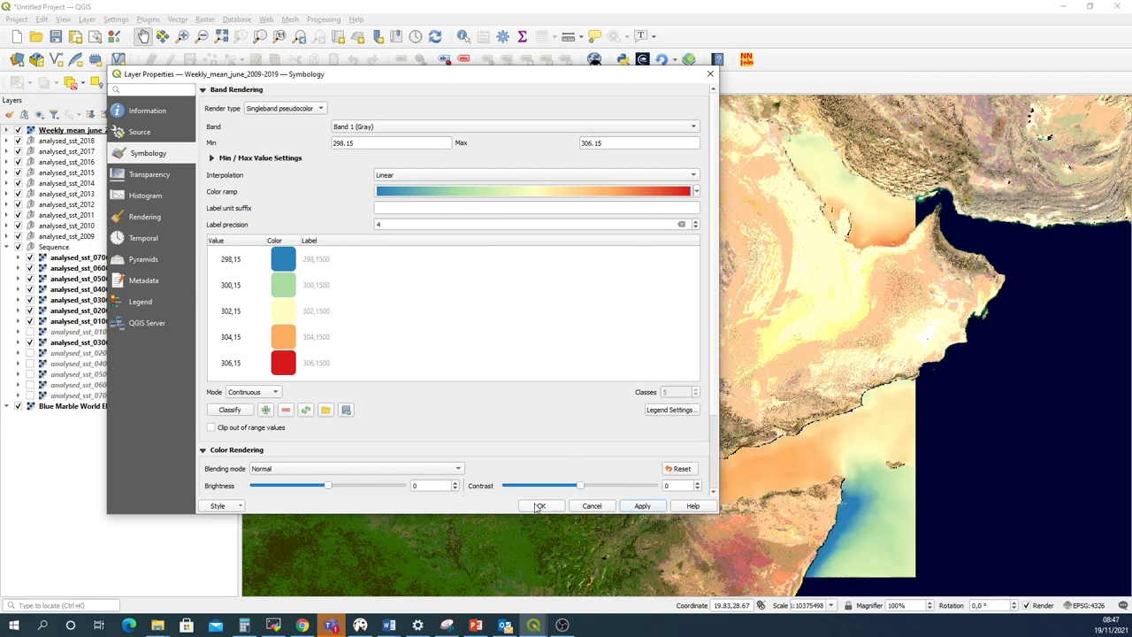
left_click(541, 506)
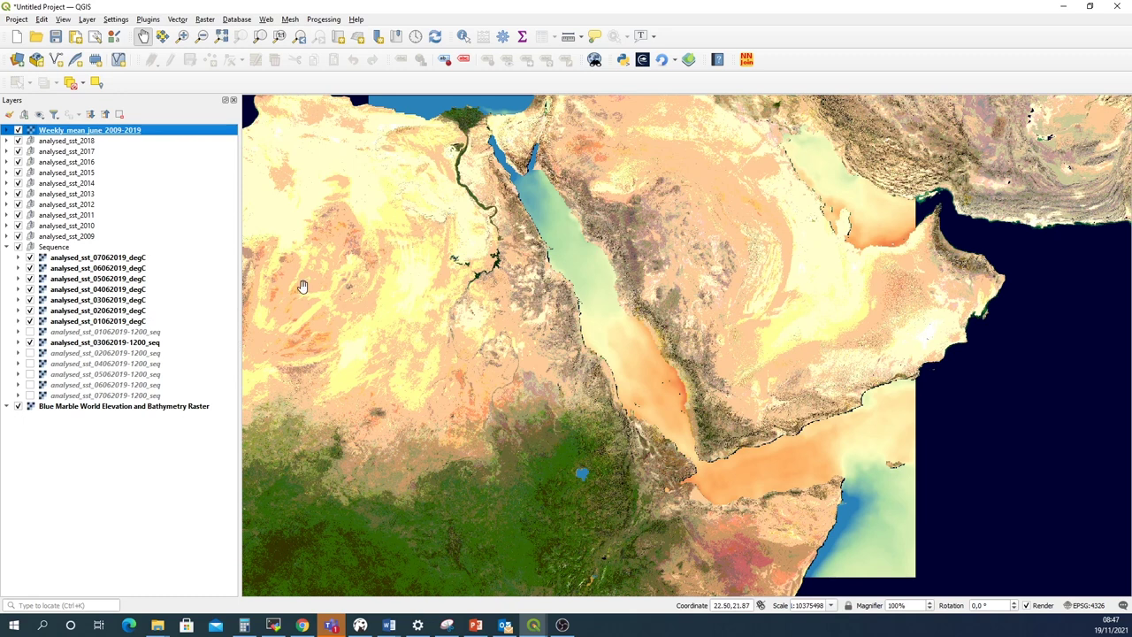
Hide all visible layers in the Sequence group except analysed_sst_06062019_degC
left_click(31, 258)
left_click(30, 279)
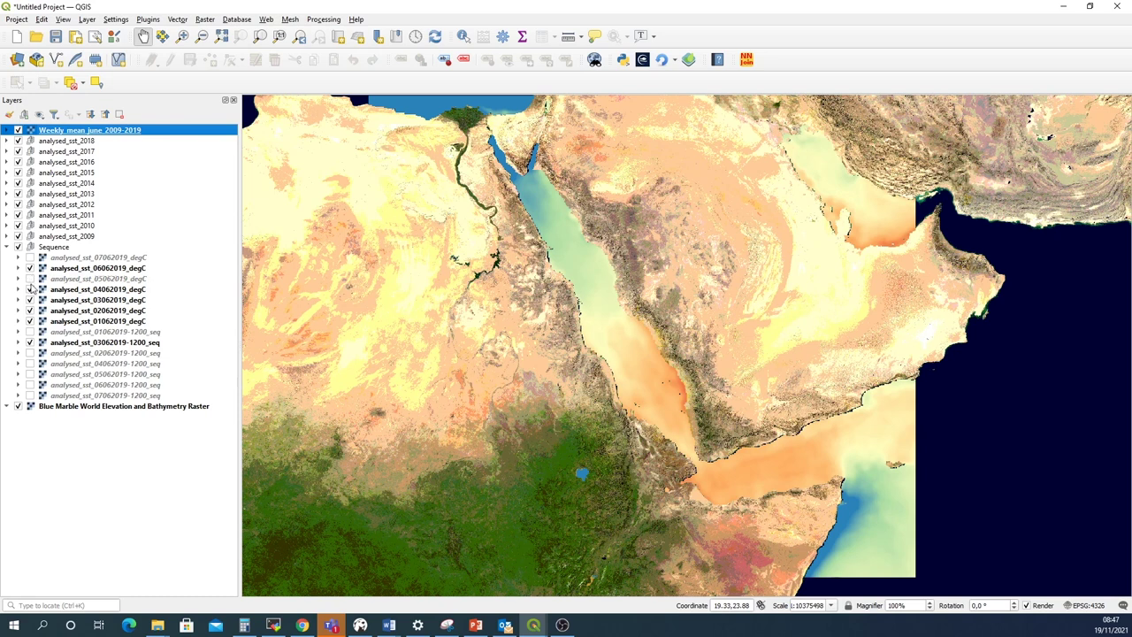
left_click(30, 289)
left_click(30, 300)
left_click(30, 311)
left_click(30, 321)
left_click(30, 342)
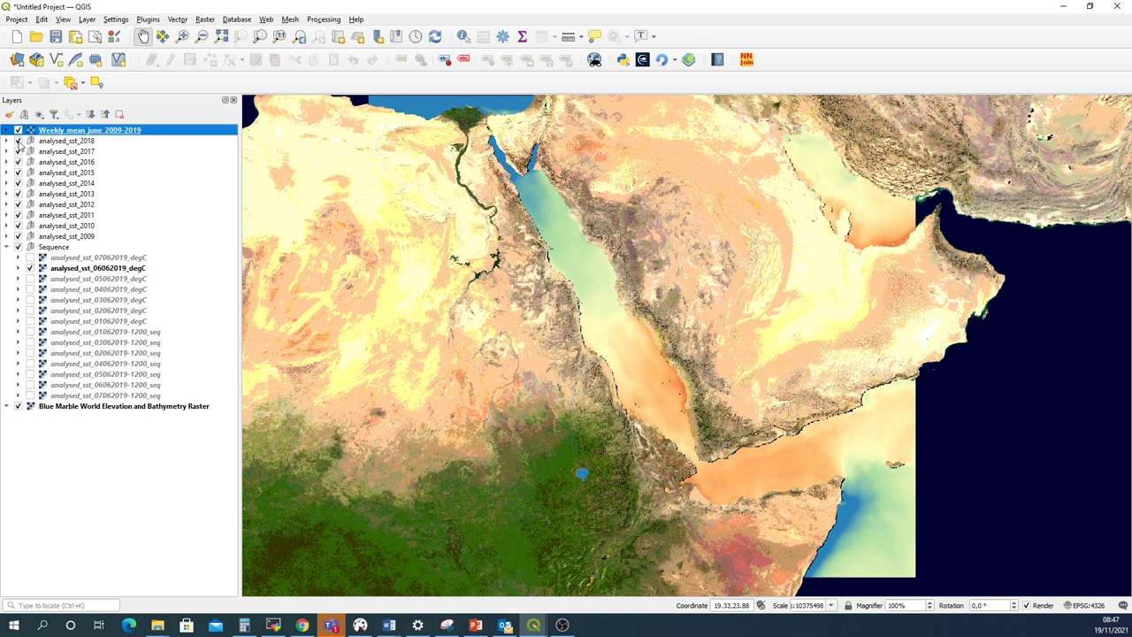
Hide the analysed_sst_2018 to analysed_sst_2009 groups and the Weekly_mean_june_2009-2019 layer, keeping the Sequence group shown
left_click(17, 141)
left_click(18, 152)
left_click(18, 162)
left_click(17, 172)
left_click(17, 183)
left_click(18, 194)
left_click(18, 204)
left_click(18, 215)
left_click(18, 225)
left_click(17, 236)
left_click(18, 247)
left_click(18, 130)
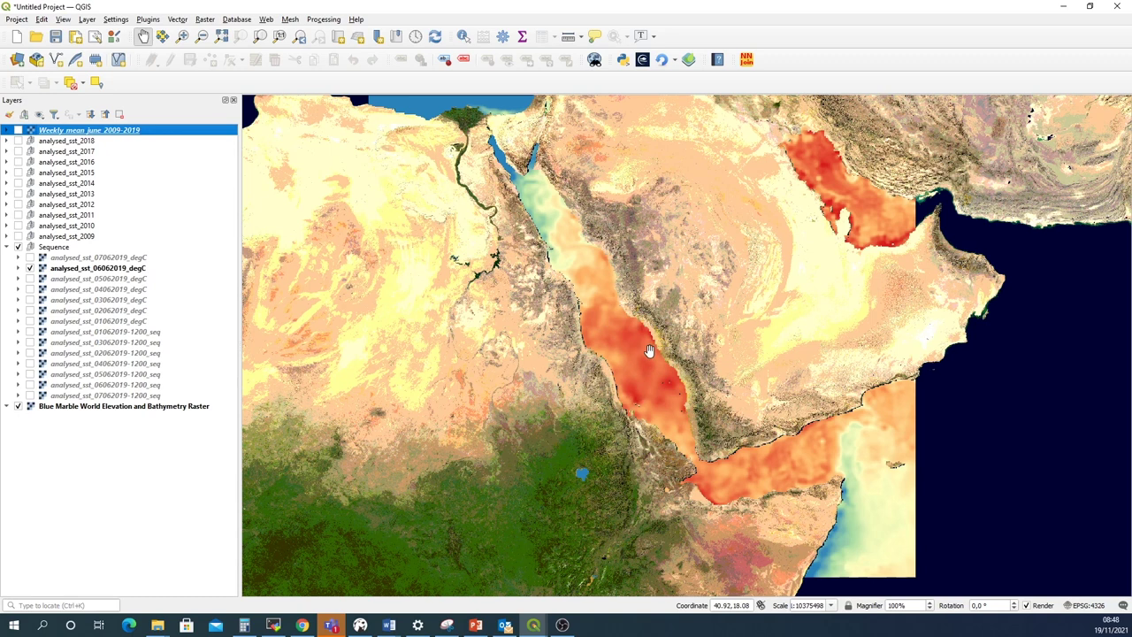
Switch between the daily 2019 degC layers in the Sequence group, leaving those of 3, 4 and 5 June visible
left_click(29, 258)
left_click(29, 268)
left_click(29, 258)
left_click(29, 278)
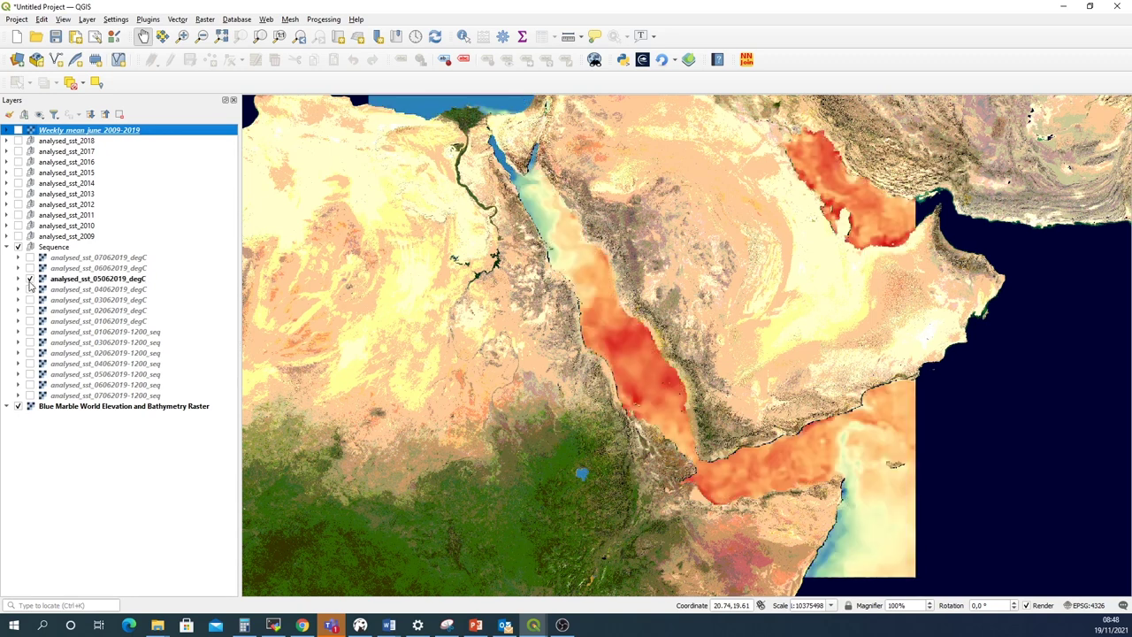
left_click(30, 300)
left_click(29, 289)
left_click(29, 278)
left_click(29, 290)
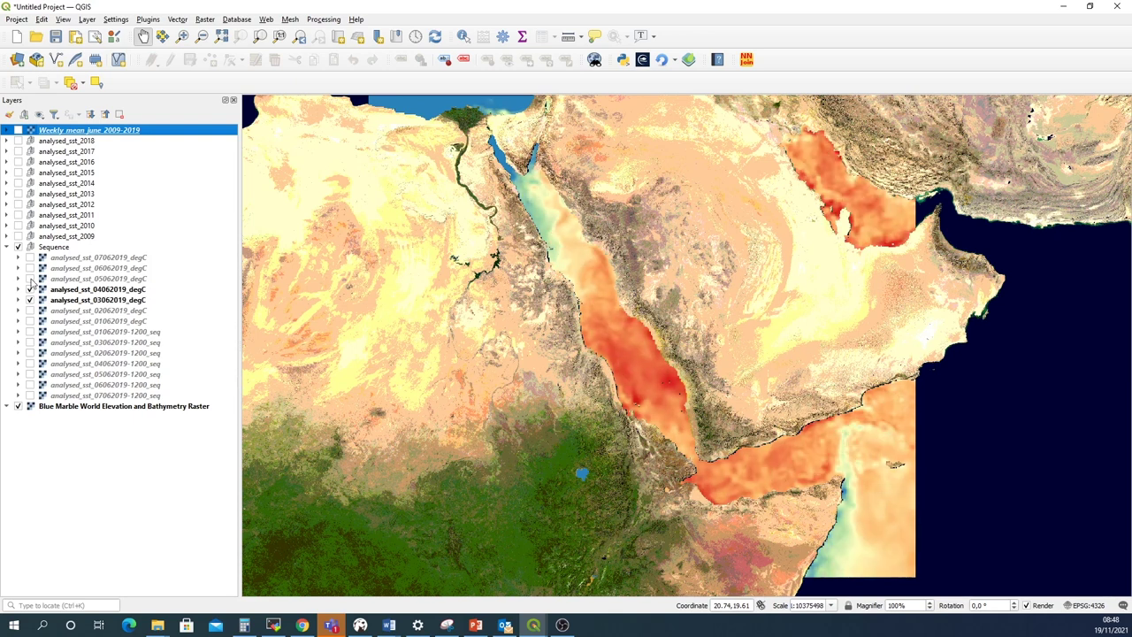
left_click(29, 279)
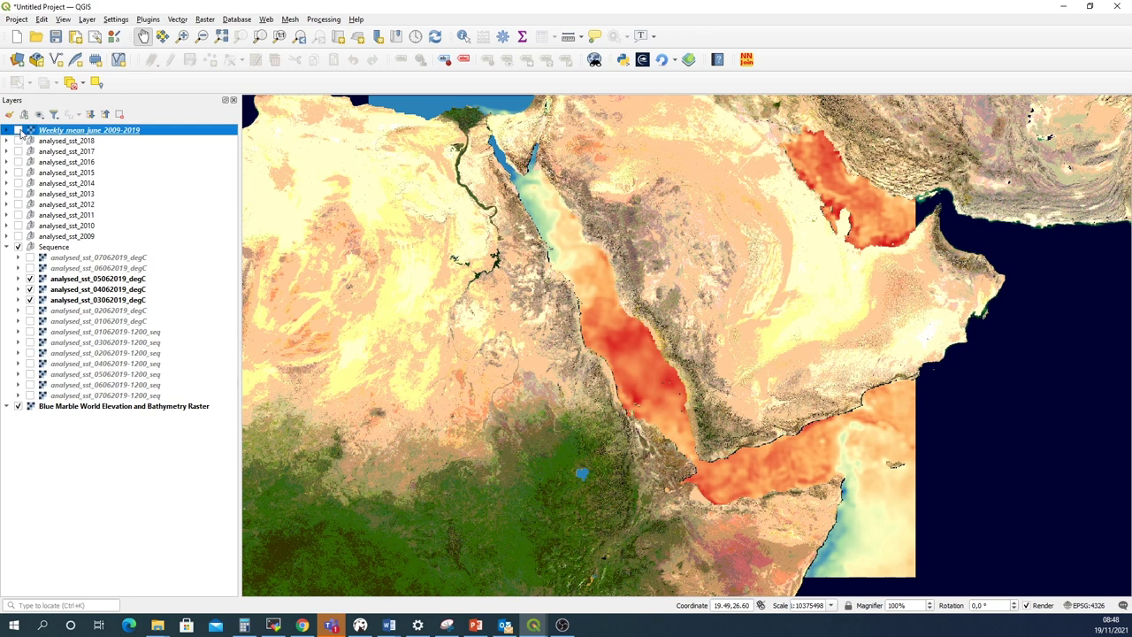
Toggle the Weekly_mean_june_2009-2019 layer to compare it with the June 2019 temperatures, leaving it visible
left_click(19, 130)
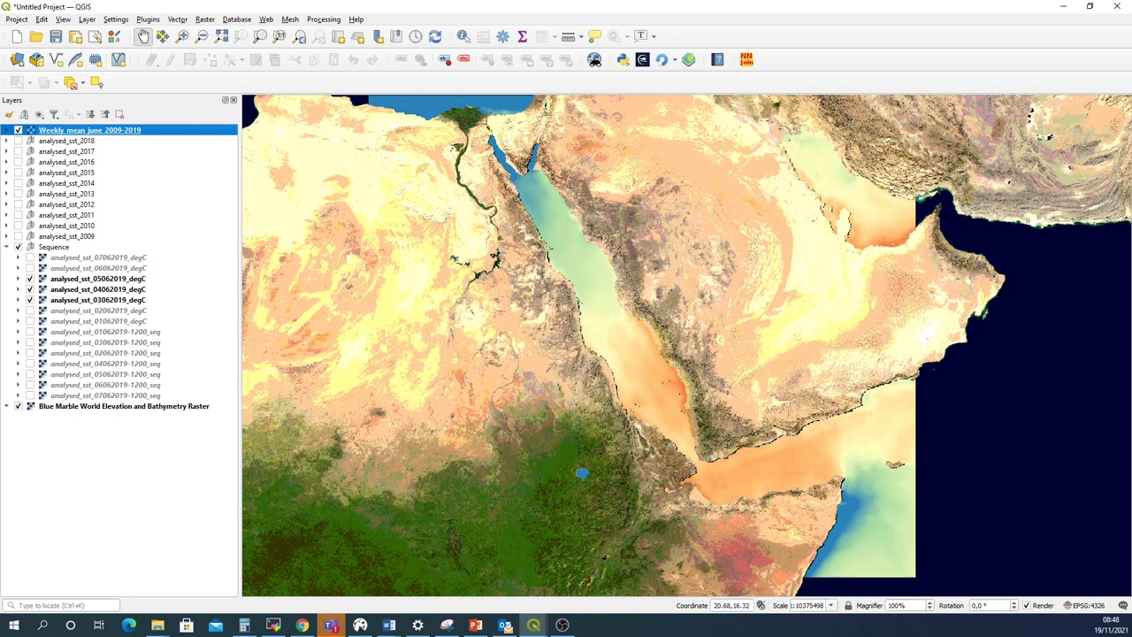
left_click(18, 130)
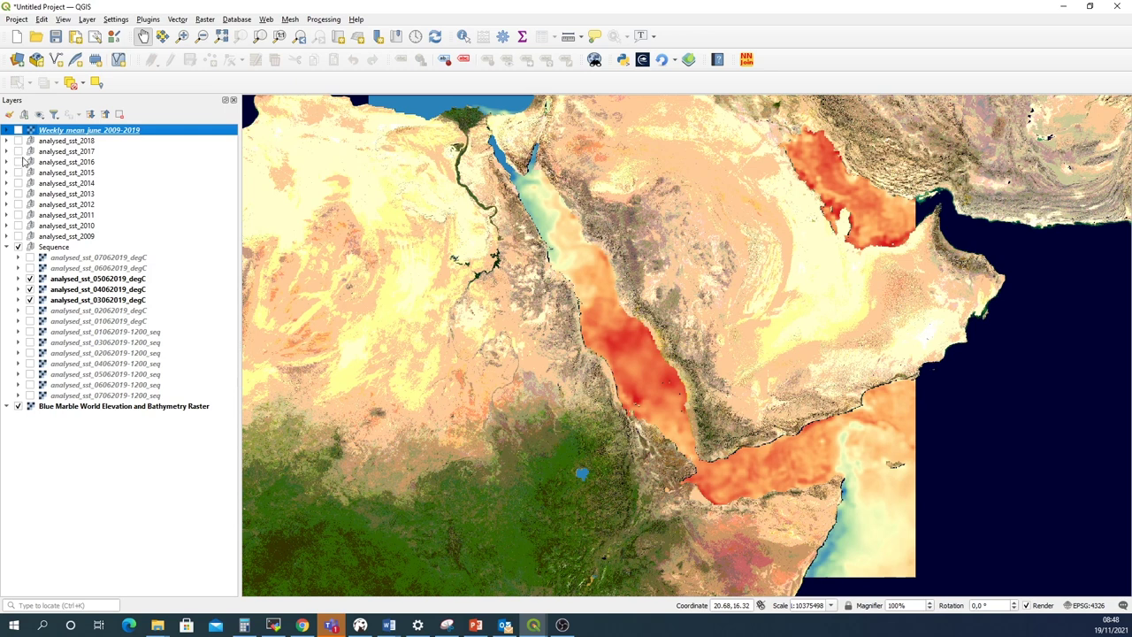
left_click(19, 130)
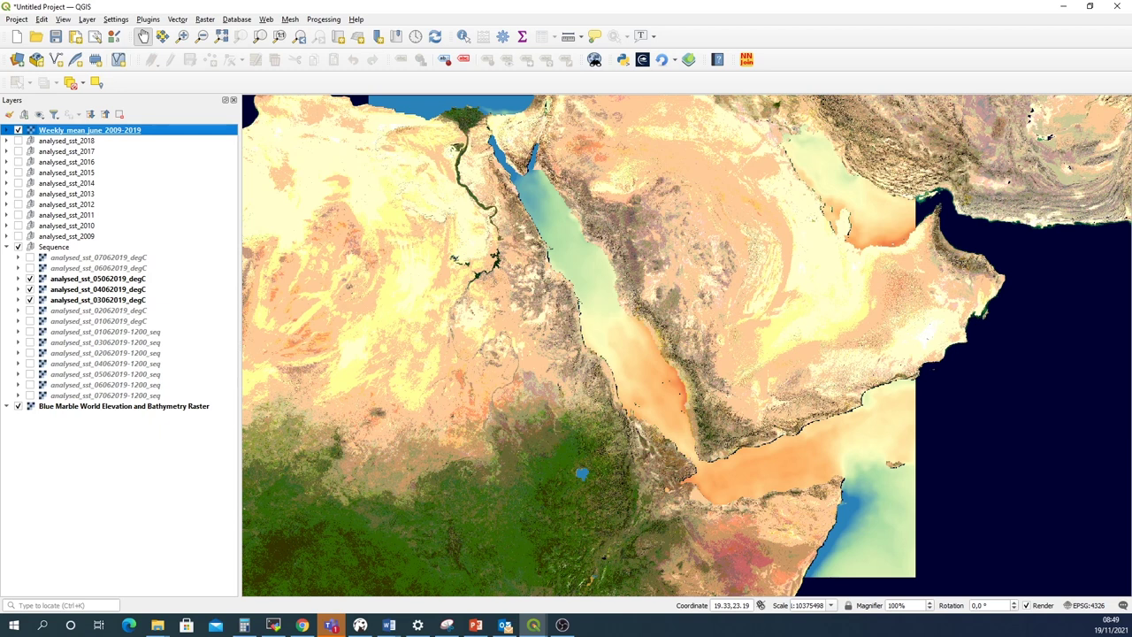
Paste into the Raster Calculator the prepared expression averaging the seven 1–7 June 2019 _seq bands minus Weekly_mean_june_2009-2019@1
left_click(205, 20)
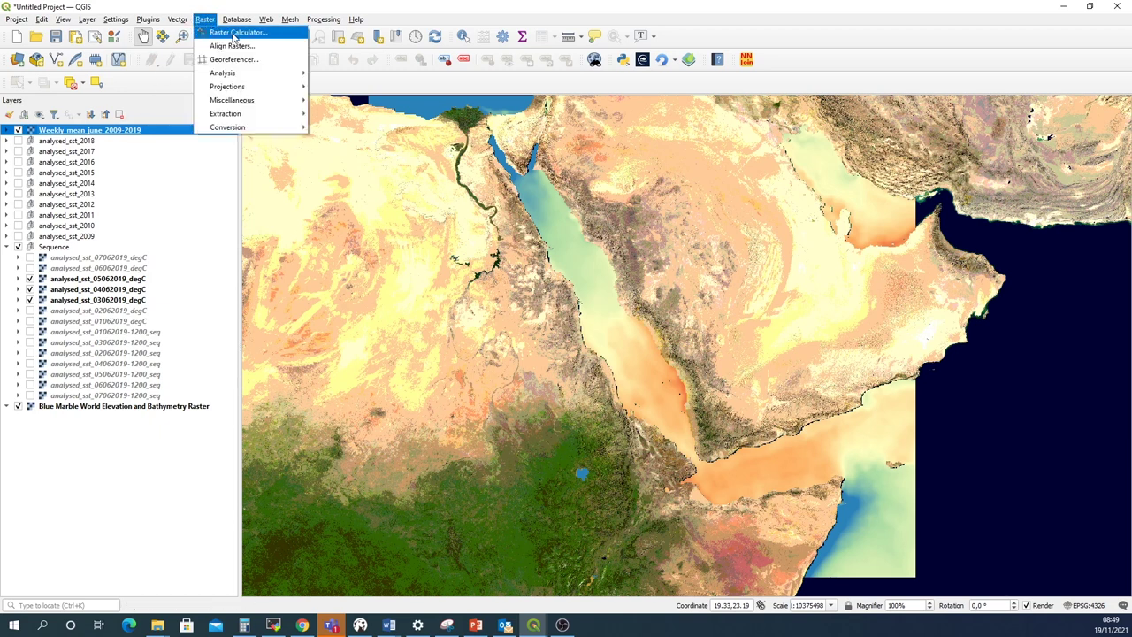
left_click(234, 33)
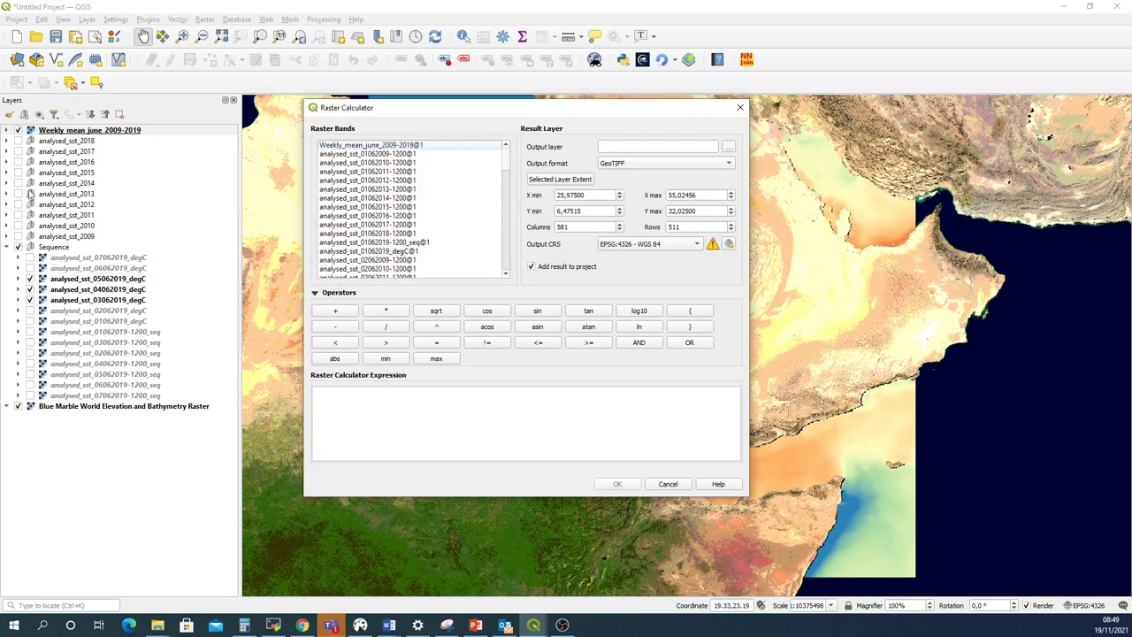
left_click(370, 401)
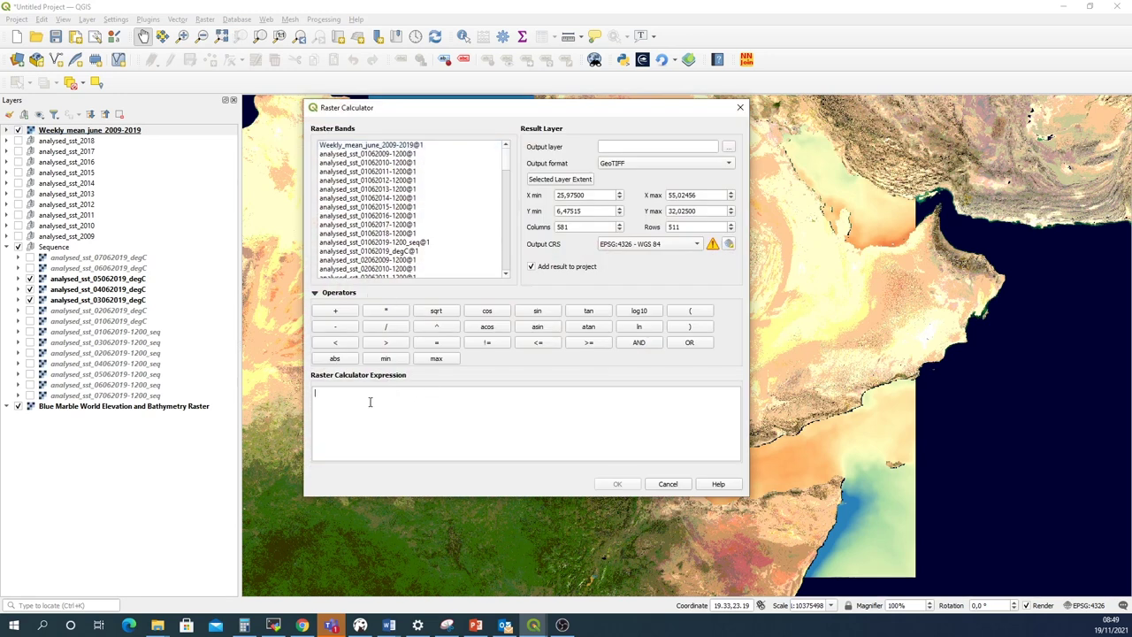
key("alt+Tab")
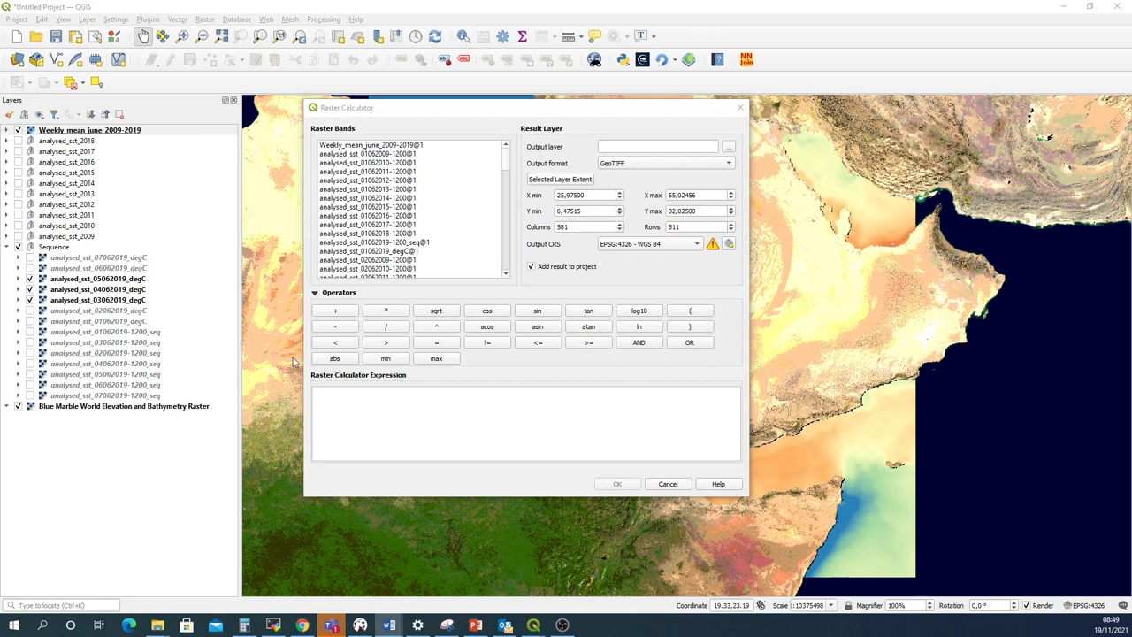
left_click(339, 400)
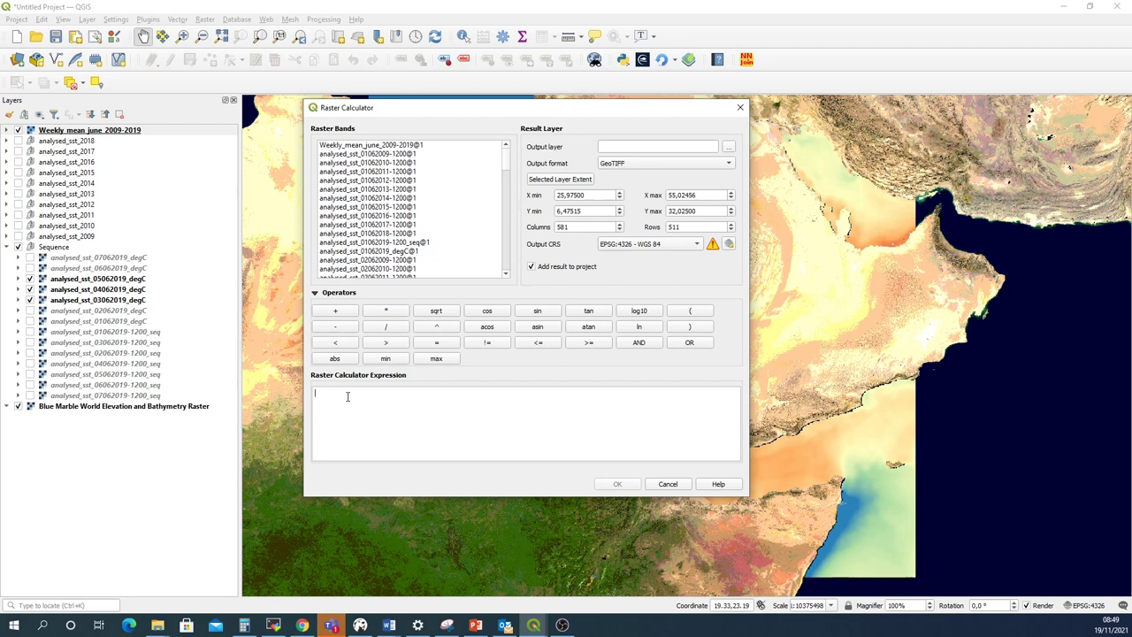
key("ctrl+v")
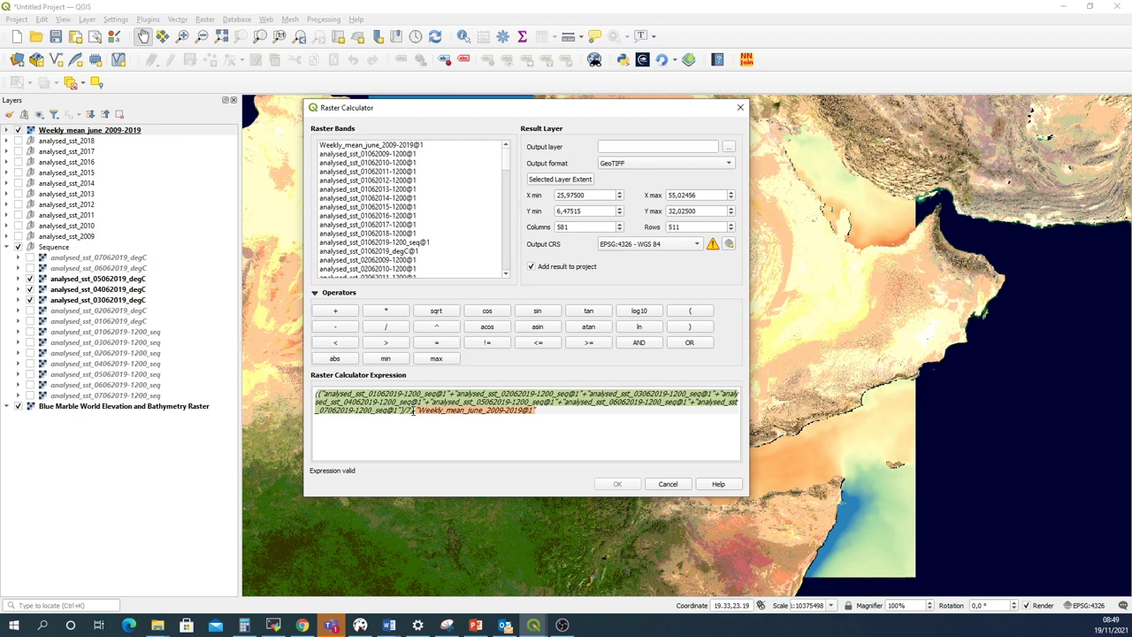
Check the 2019 weekly average term and the subtracted Weekly_mean_june_2009-2019@1 term in the expression
left_click_drag(413, 411, 322, 396)
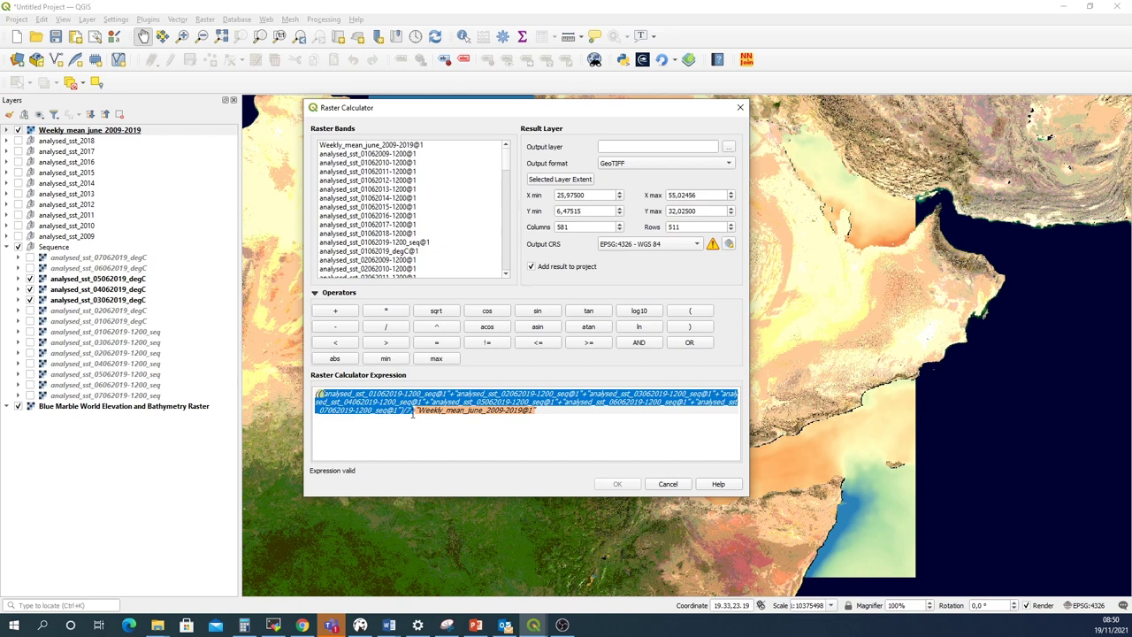
left_click_drag(415, 411, 536, 410)
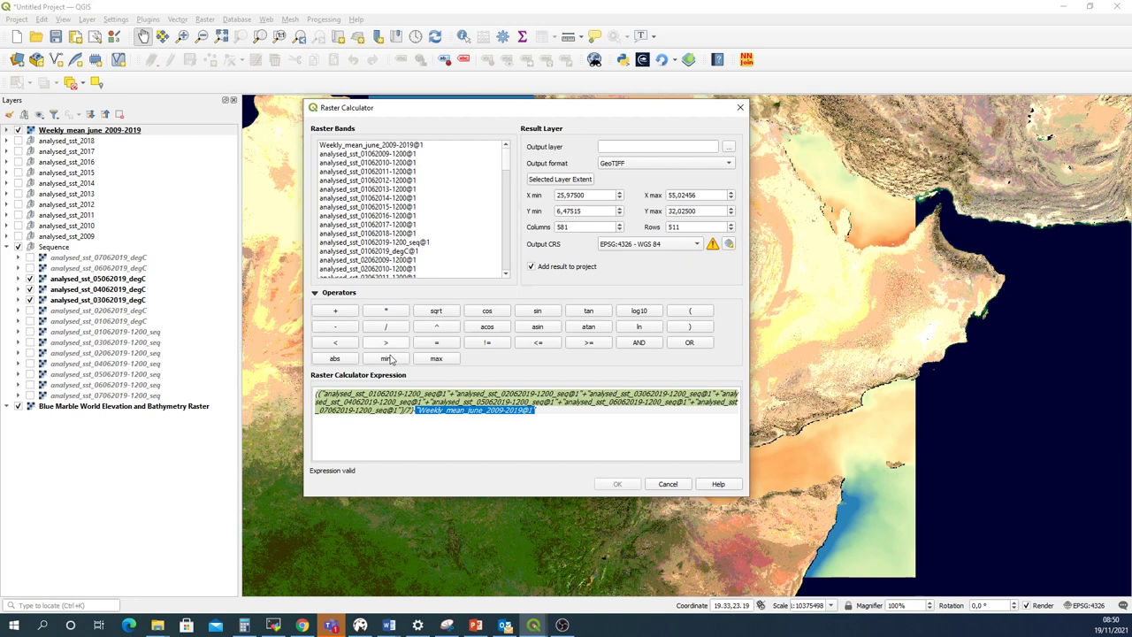
left_click(527, 437)
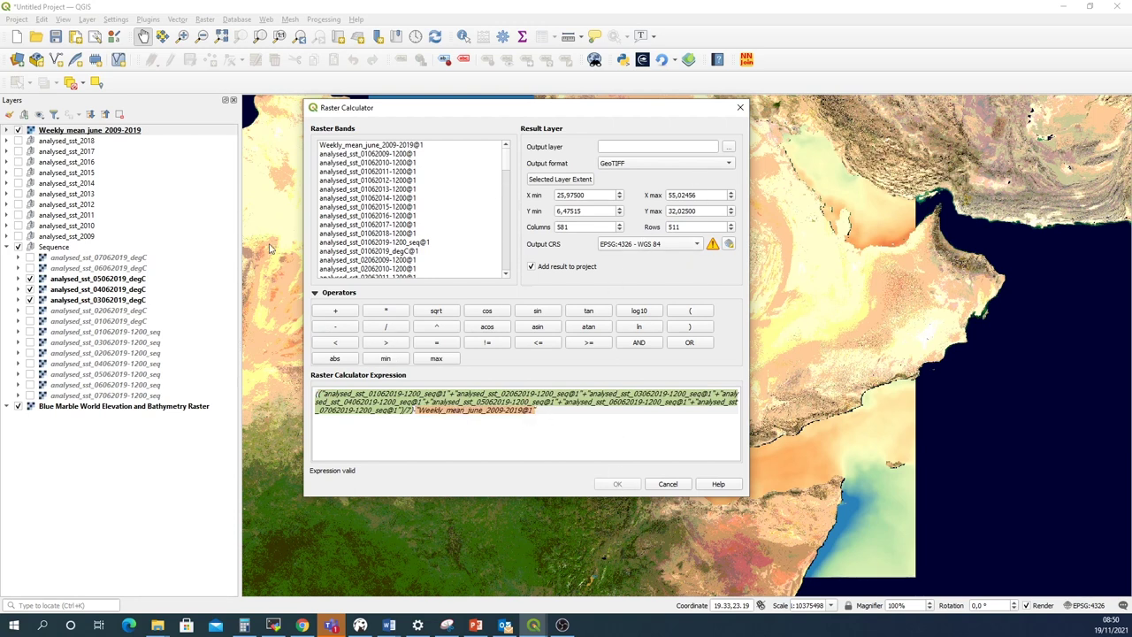
Set the output file to Weekly_anomaly_june2019 in the Marine_HeatWave_redSea training folder and run the raster calculation
left_click(729, 149)
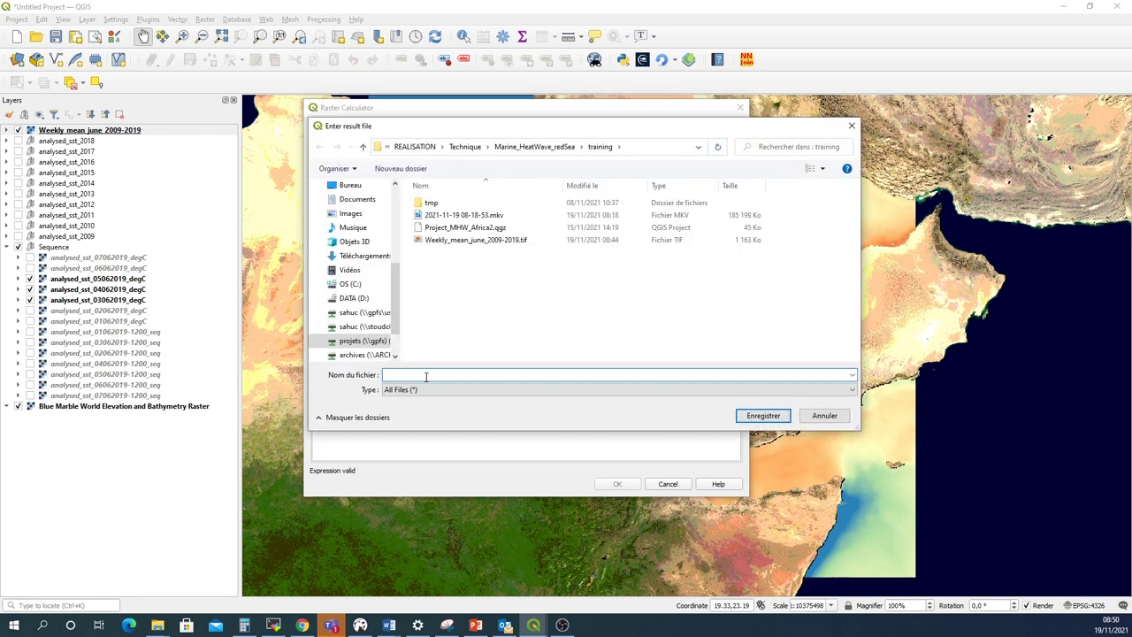
type("Weekly")
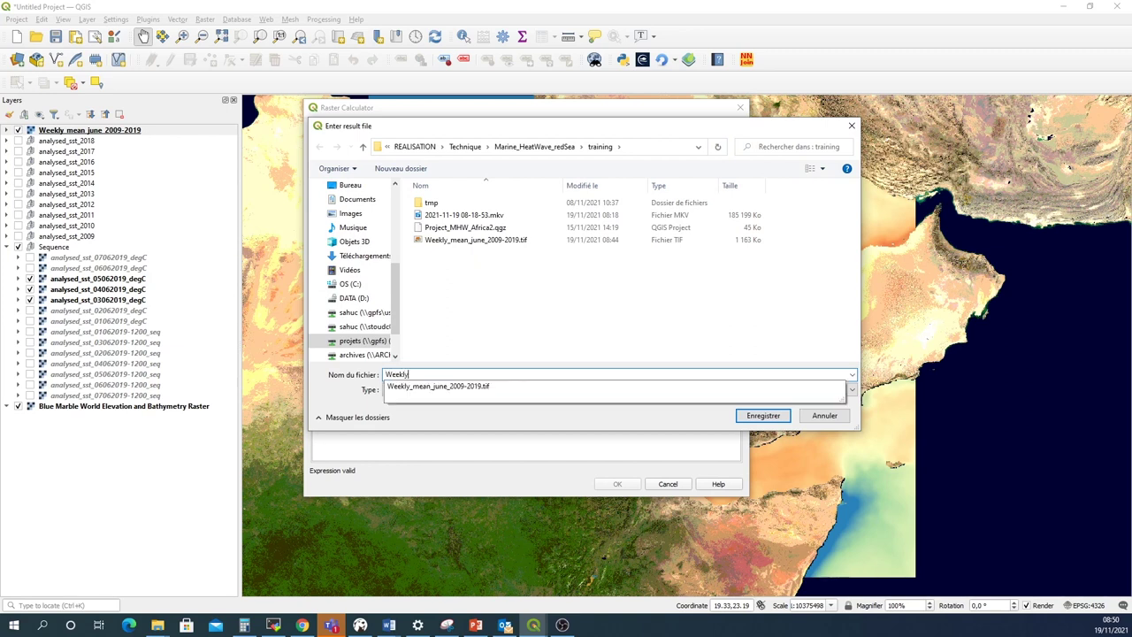
type("_anomaly_jun")
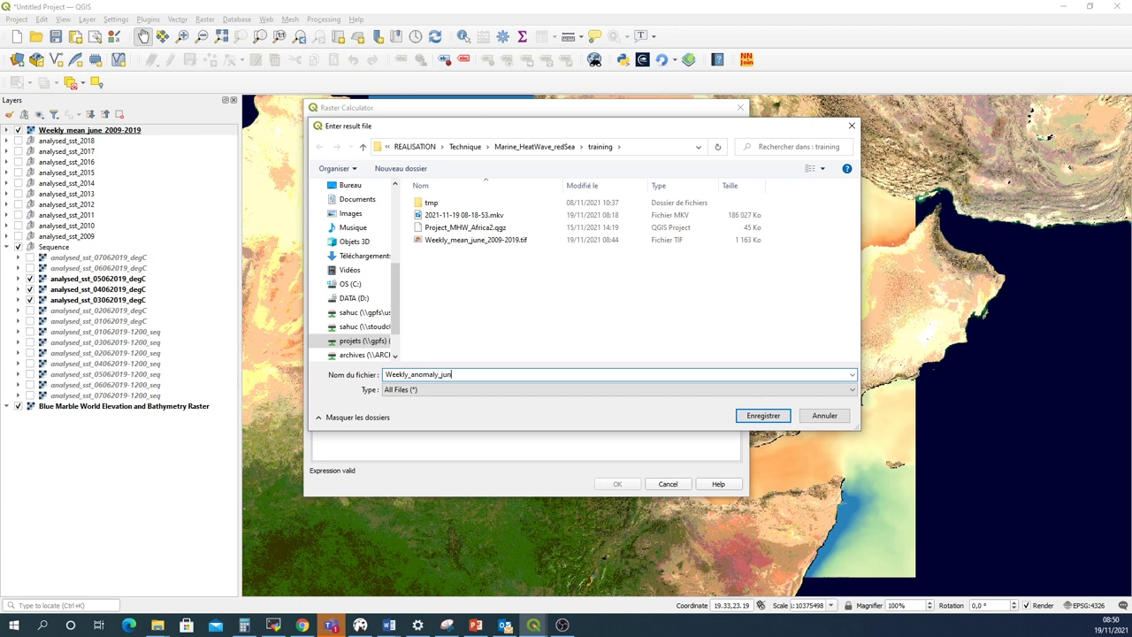
type("e2019")
left_click(756, 417)
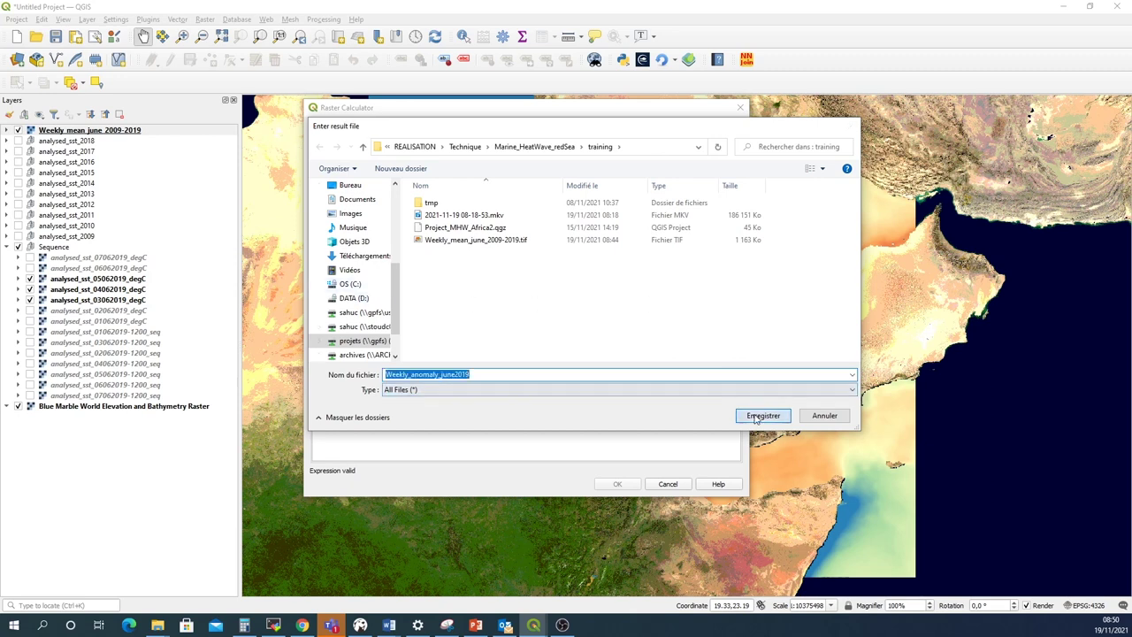
left_click(617, 485)
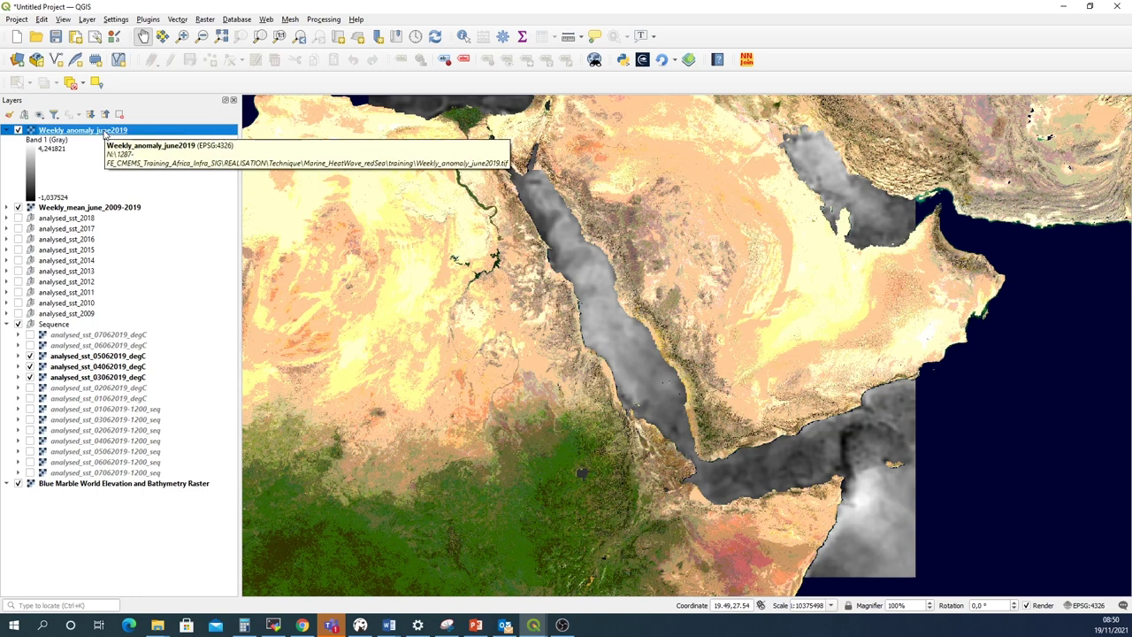
Set the Weekly_anomaly_june2019 raster's symbology to singleband pseudocolor with a minimum of 1 and a maximum of 3
right_click(105, 133)
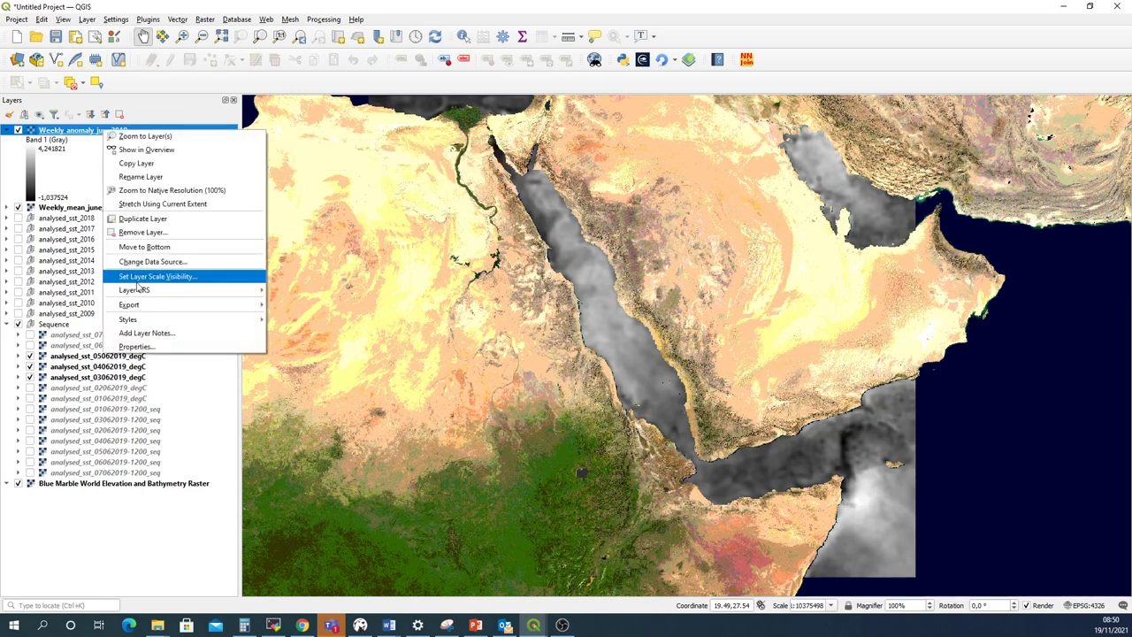
left_click(147, 345)
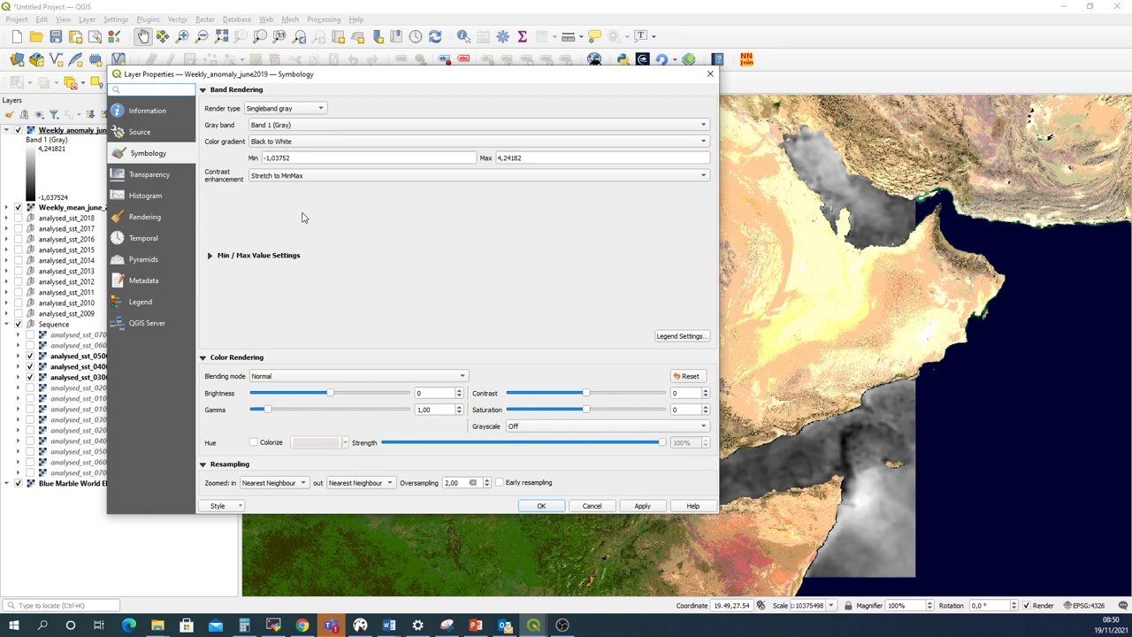
left_click(287, 109)
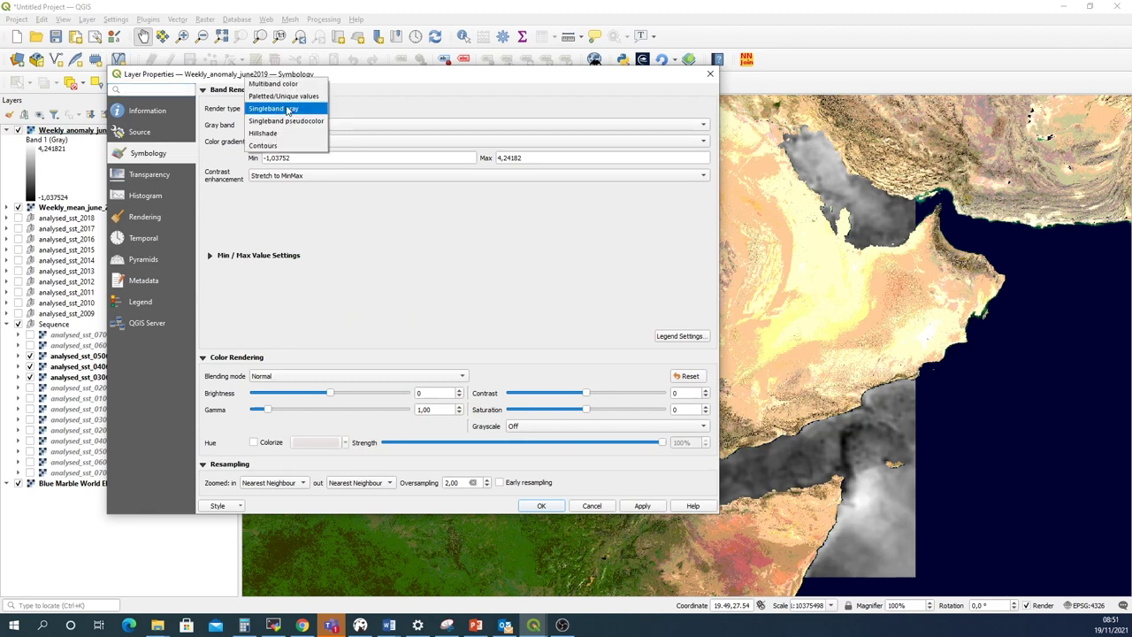
left_click(286, 121)
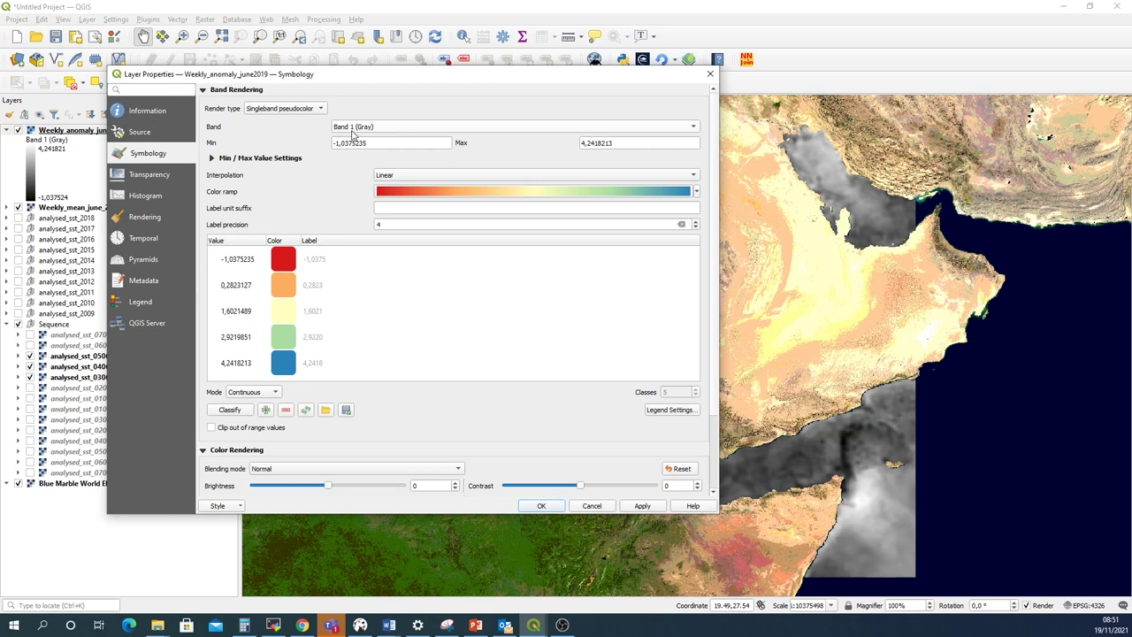
left_click_drag(397, 145, 311, 147)
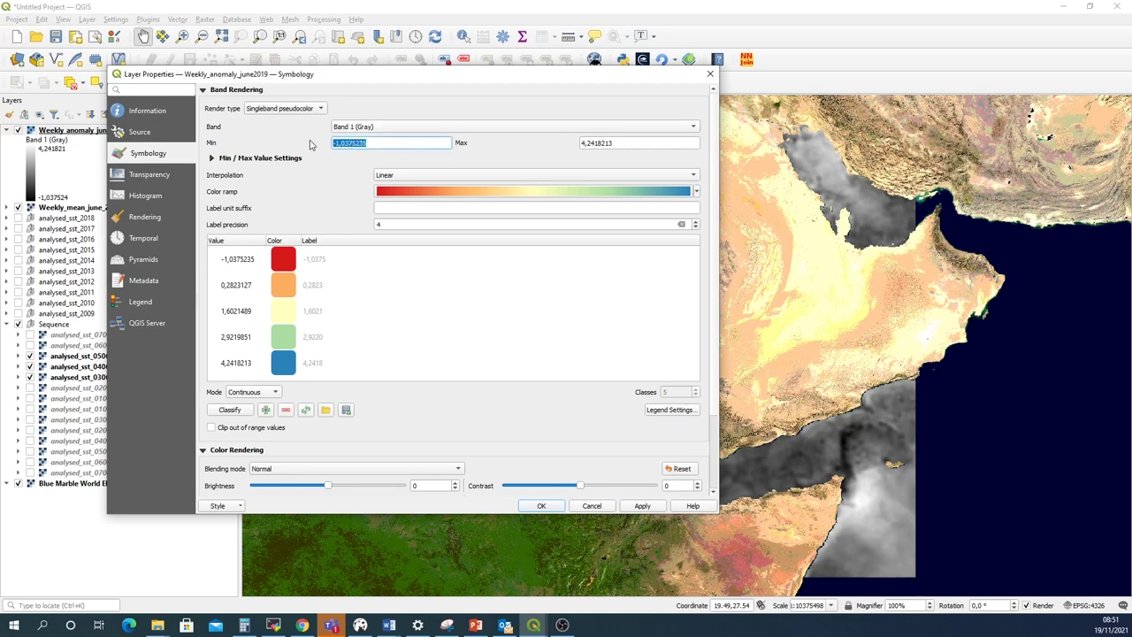
type("1")
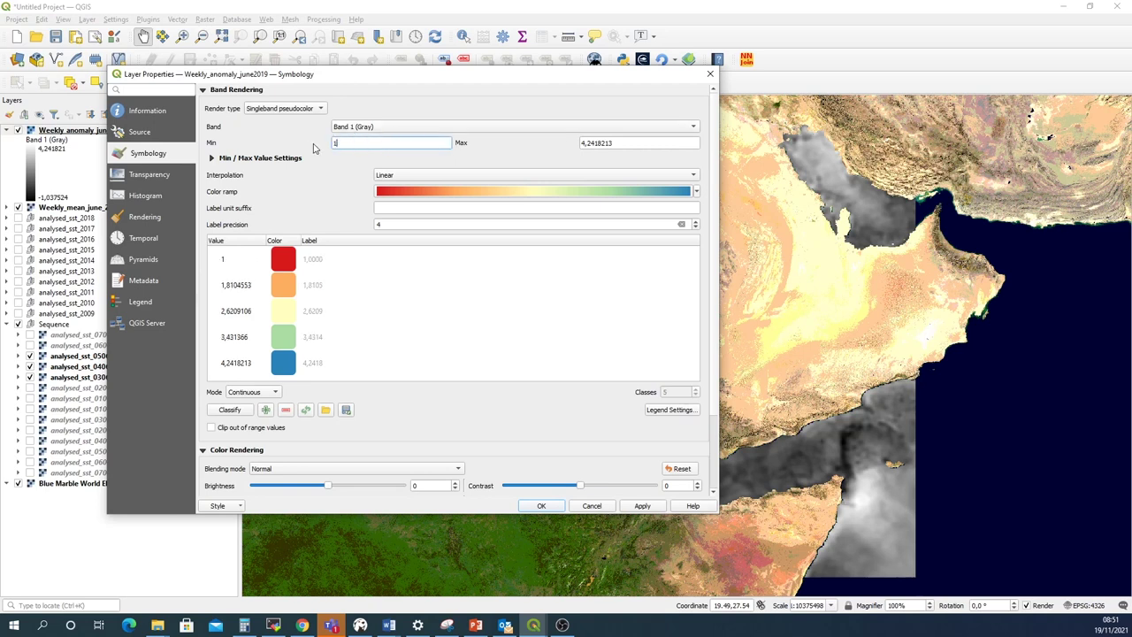
left_click_drag(654, 143, 545, 147)
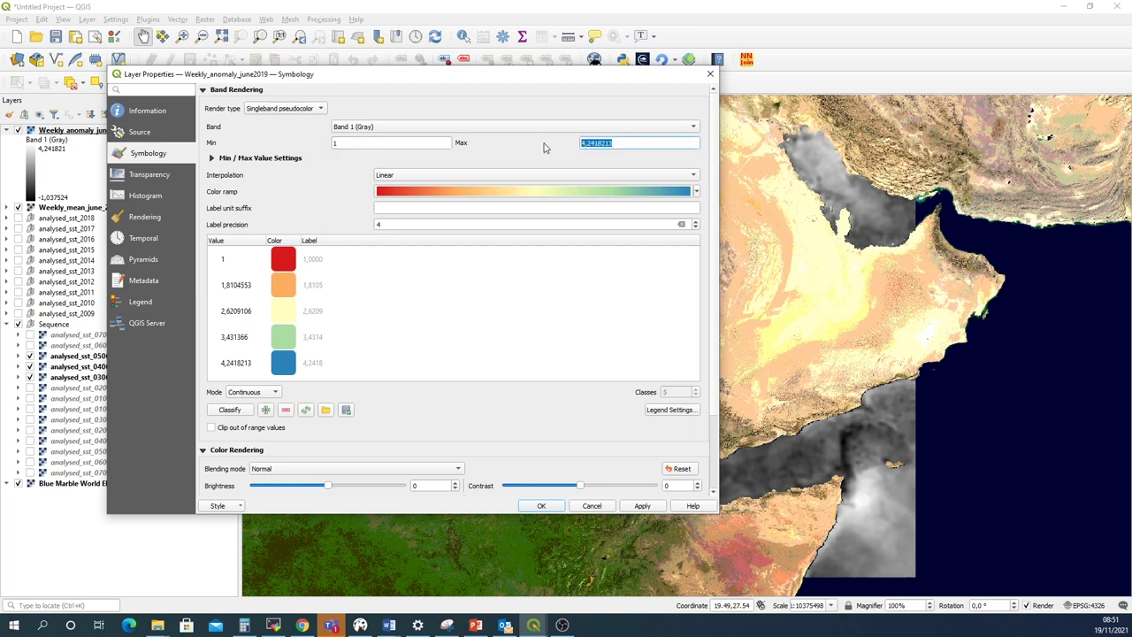
type("3")
Invert the color ramp so it runs from blue to red, and apply the anomaly raster's styling
left_click(696, 192)
left_click(418, 205)
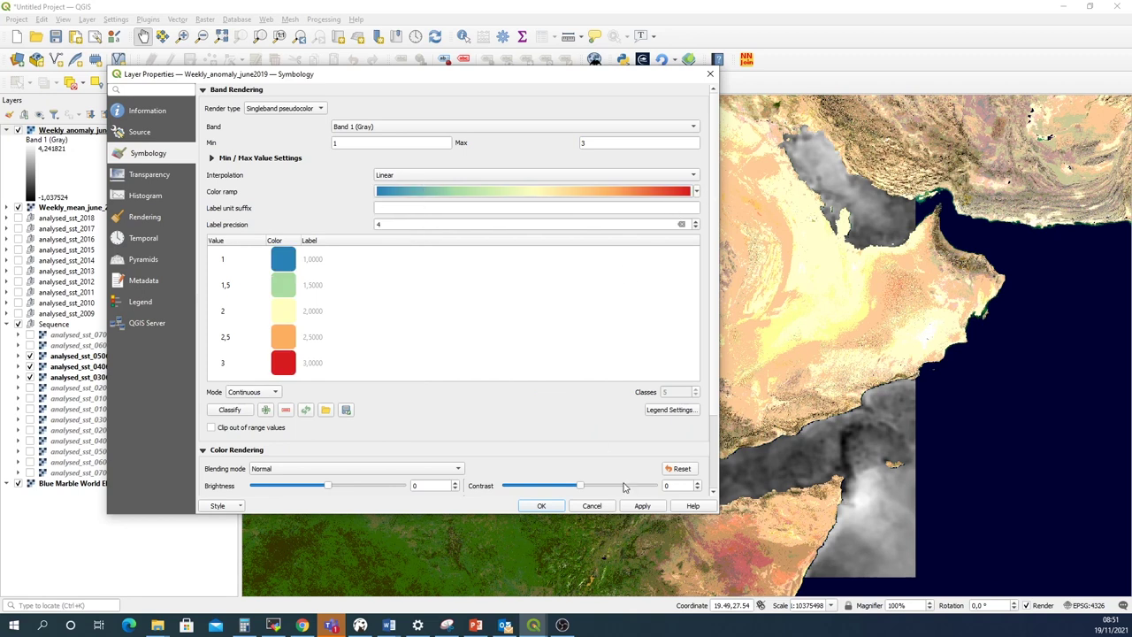
left_click(652, 507)
left_click(543, 506)
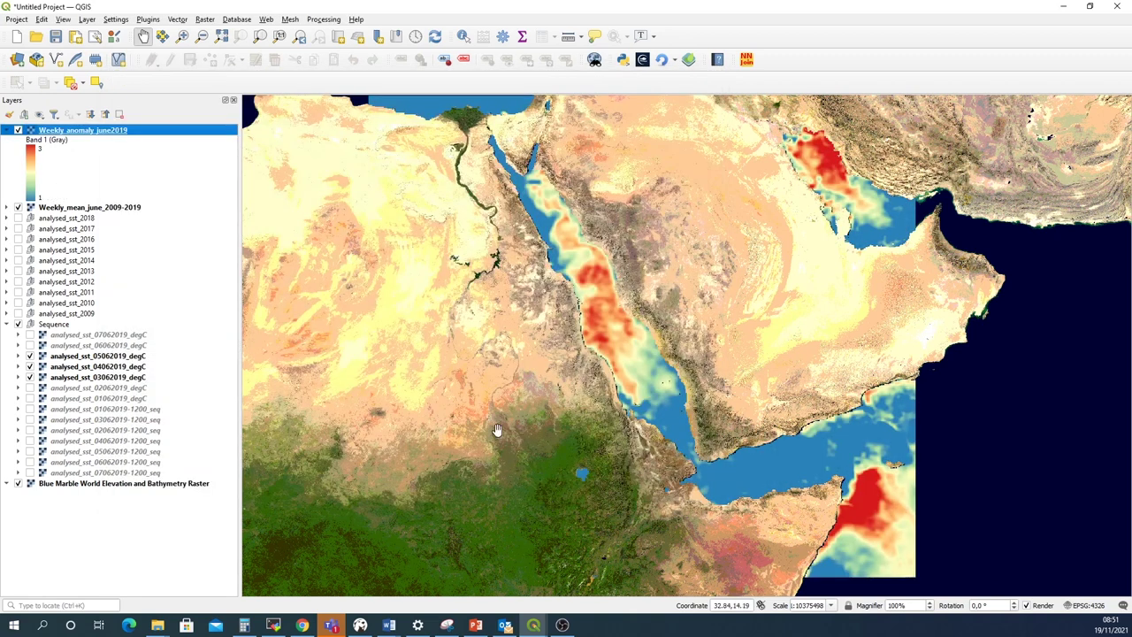
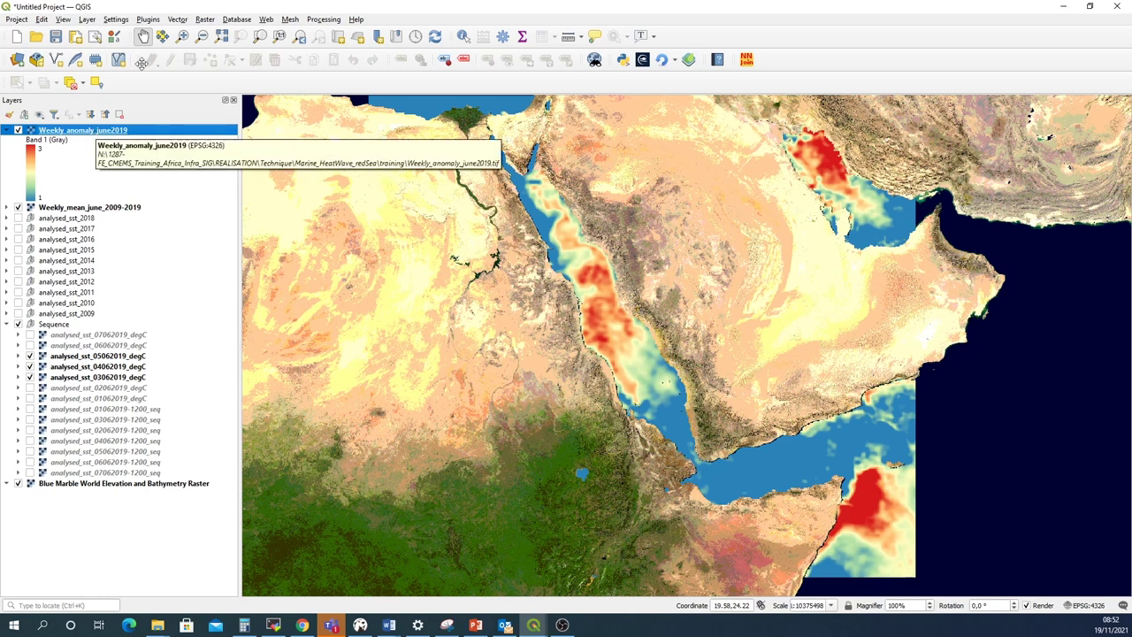
Polygonize the Weekly_anomaly_june2019 raster's Band 1 into a temporary vector layer with the field DN
left_click(204, 20)
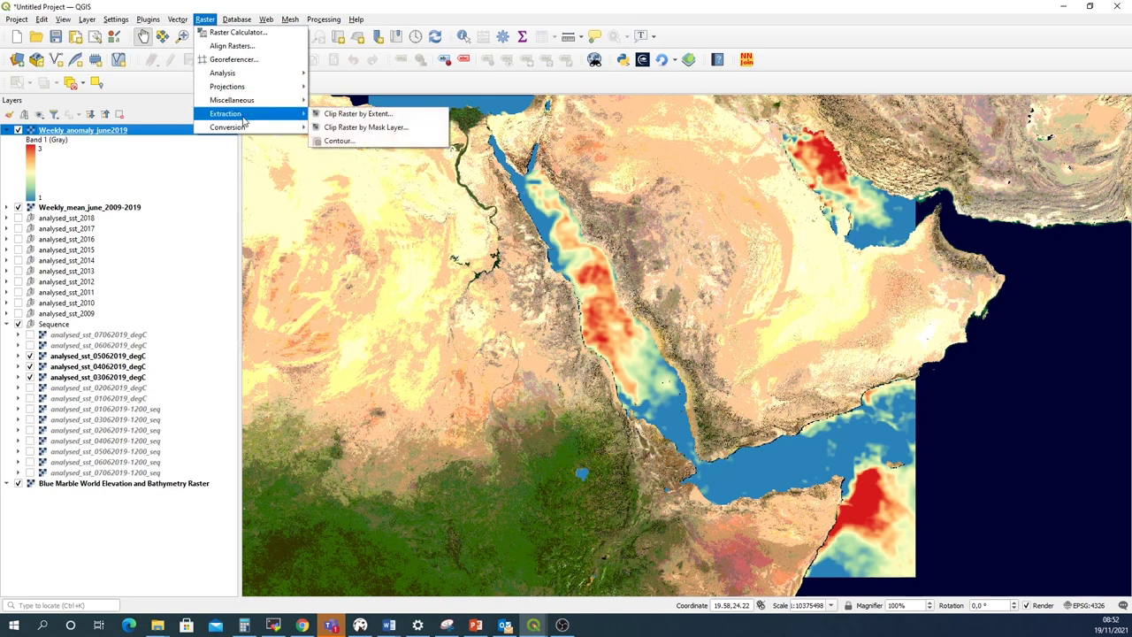
mouse_move(245, 129)
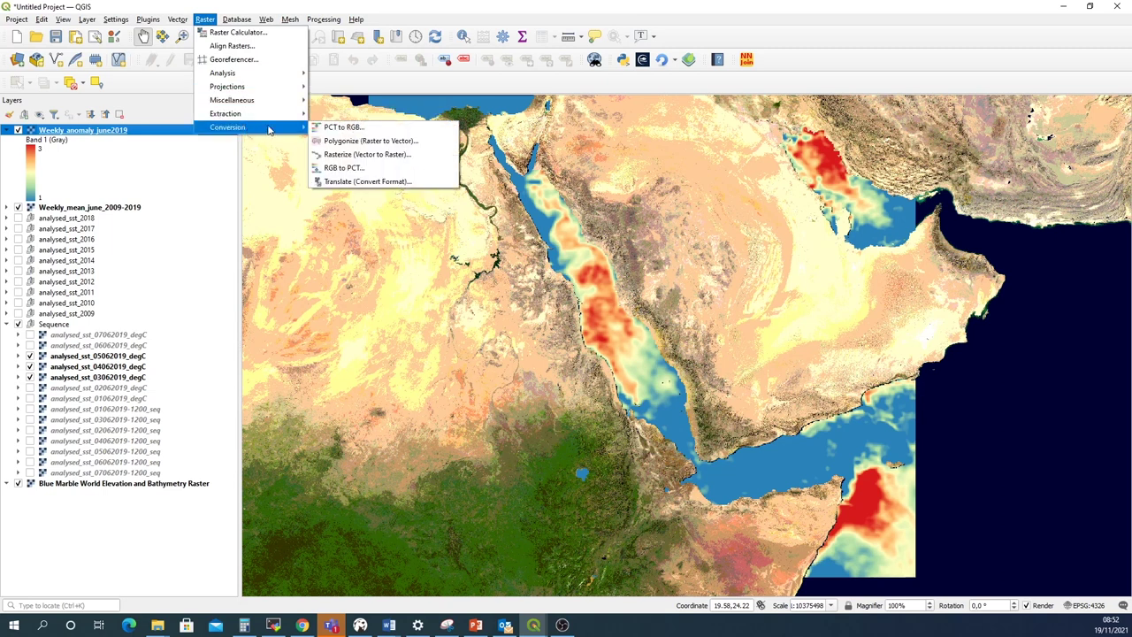
left_click(336, 144)
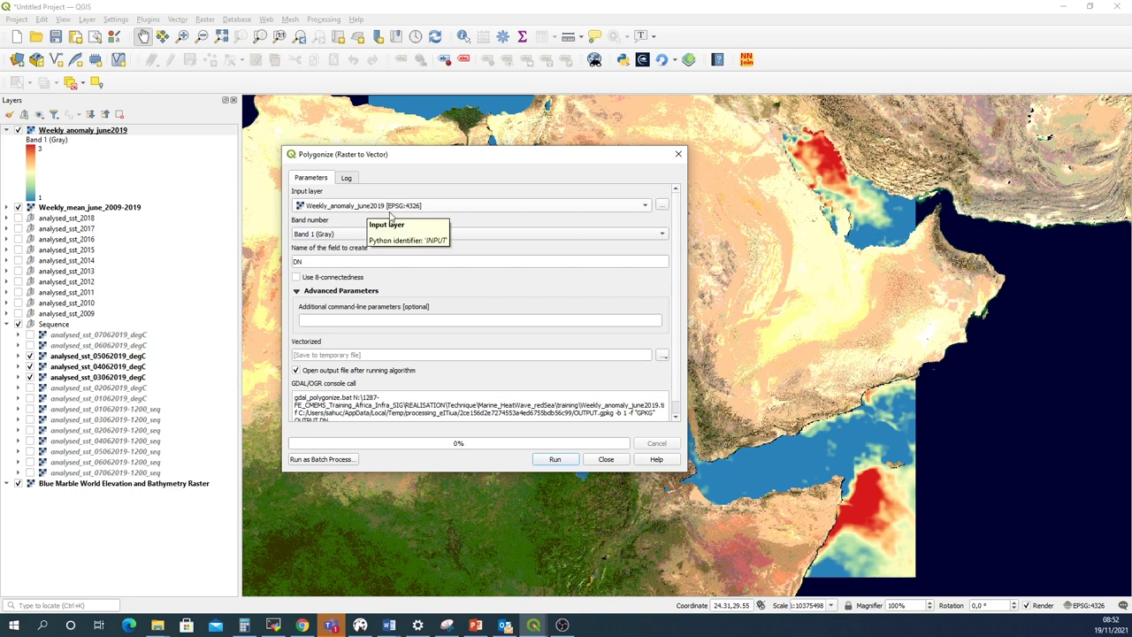
left_click(556, 459)
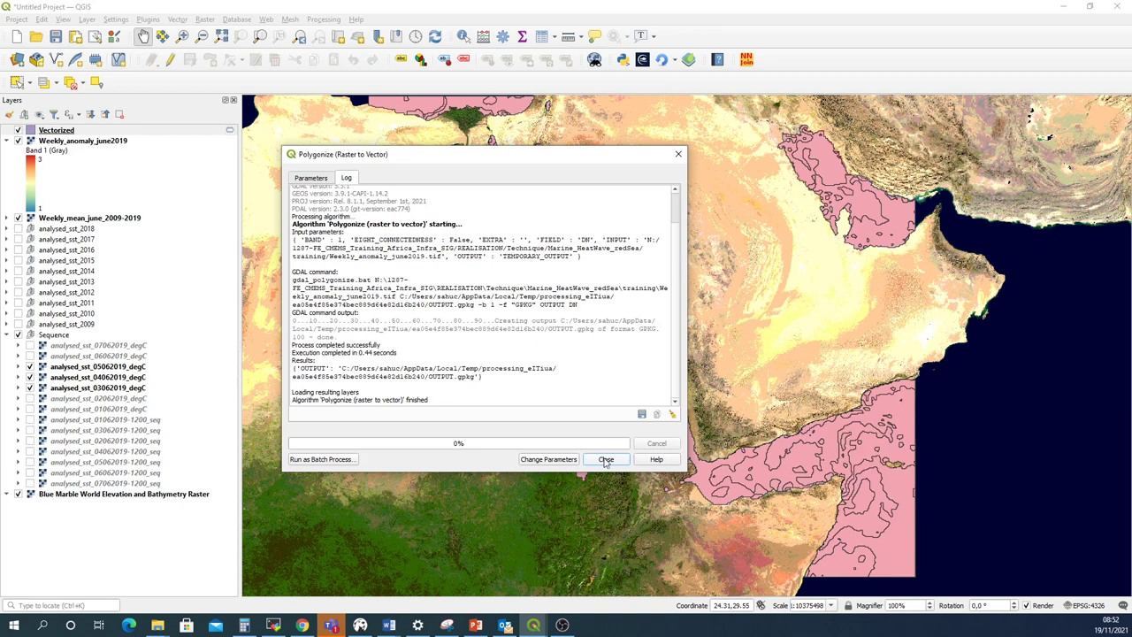
left_click(606, 460)
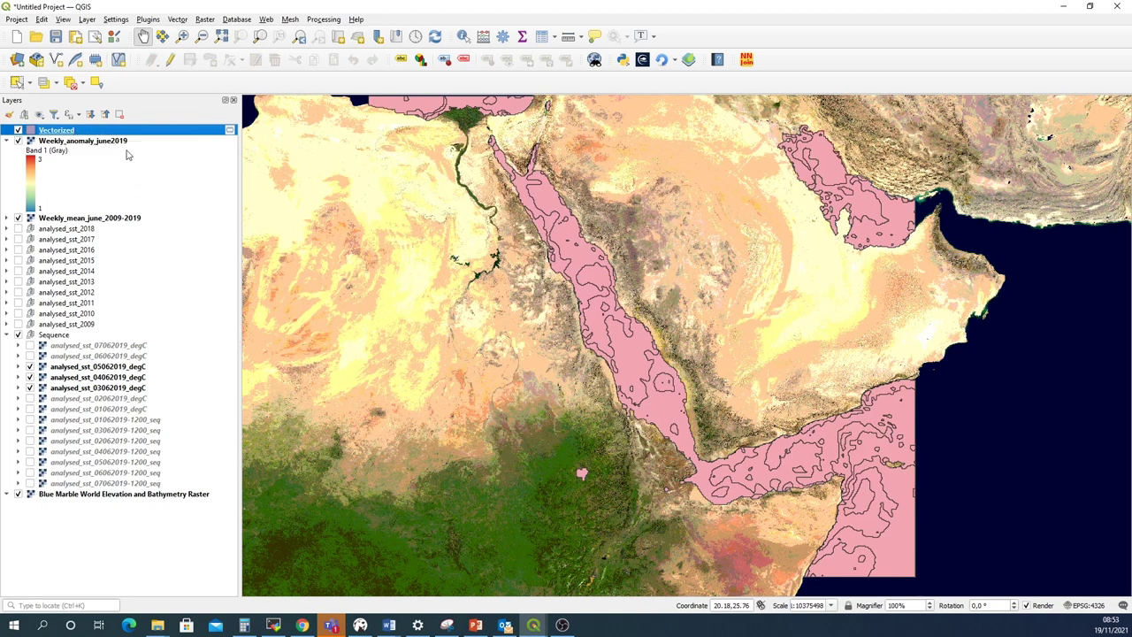
Start exporting all features of the Vectorized layer and set the format to GeoJSON
right_click(67, 131)
mouse_move(152, 374)
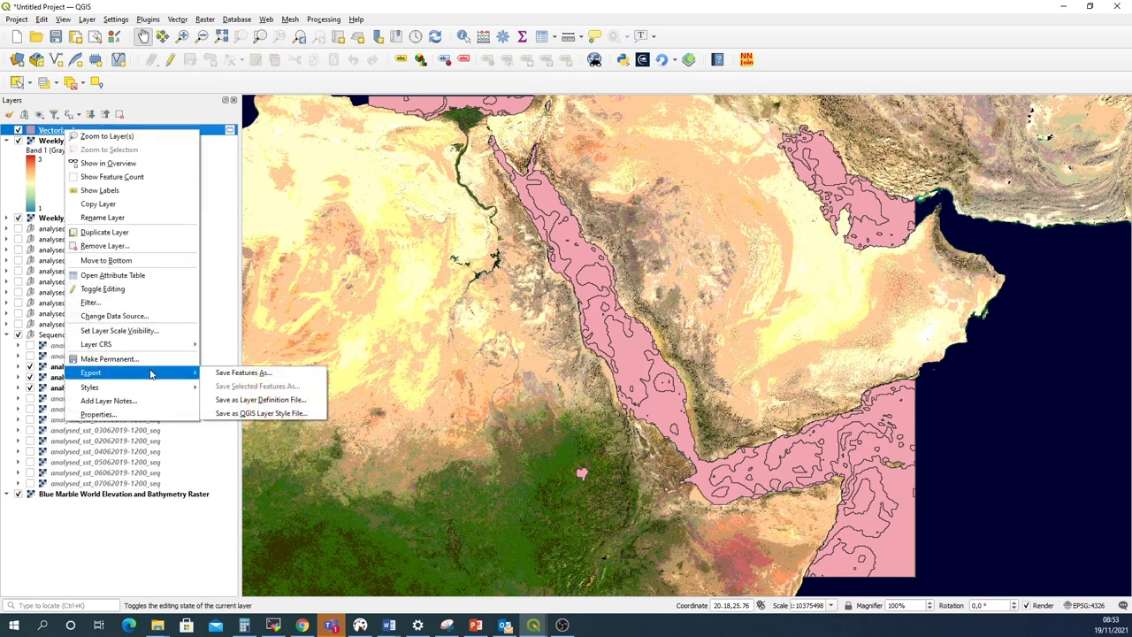
left_click(229, 375)
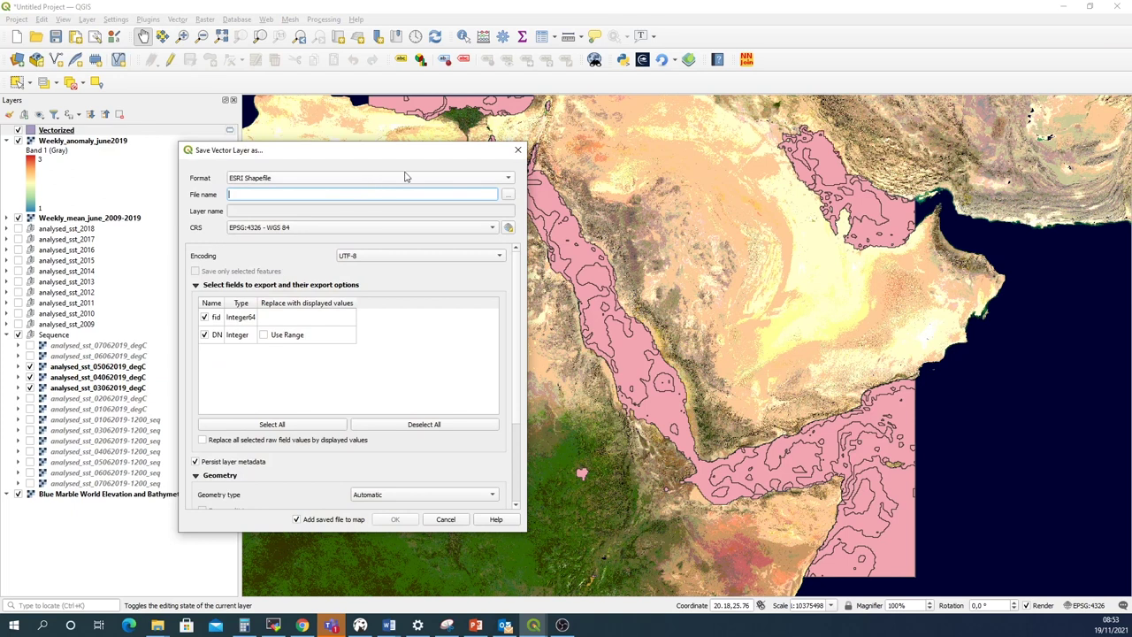
left_click(462, 179)
left_click(377, 259)
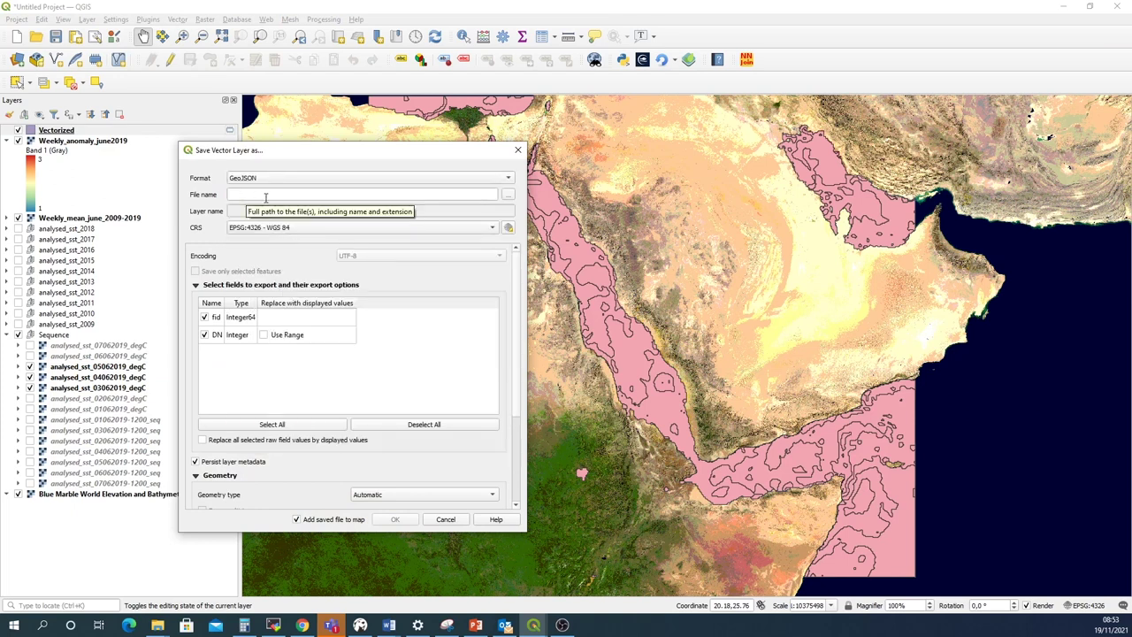
Export the layer as Weekly_anomaly_june2019.geojson into the Marine_HeatWave_redSea/CMEMS_product/SST folder and add it to the map
left_click(508, 195)
left_click(327, 297)
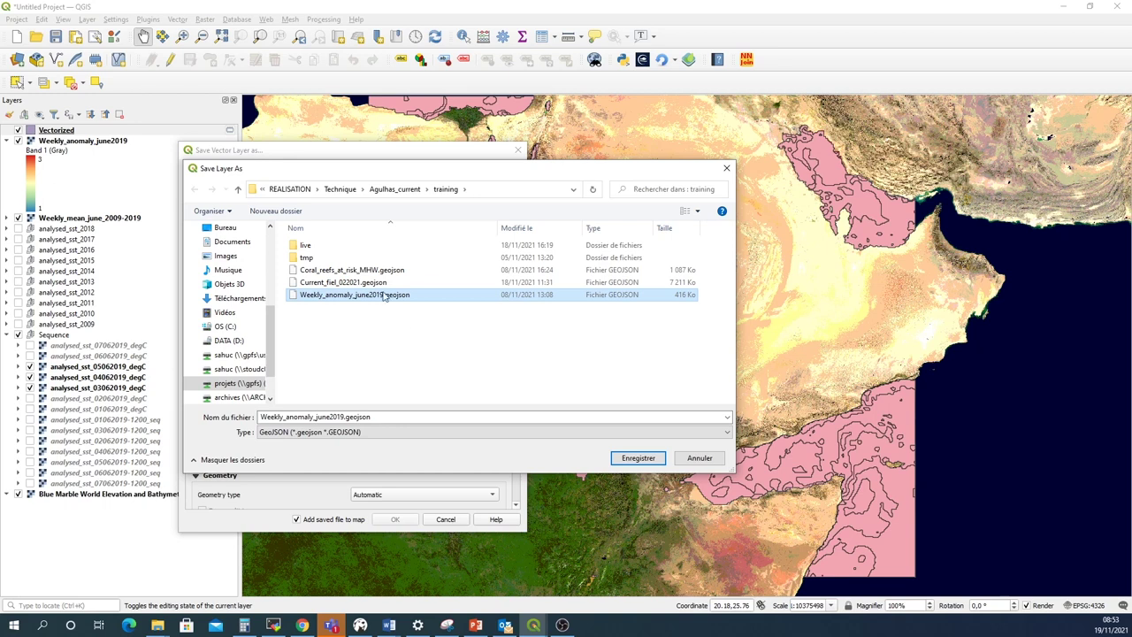
left_click(341, 188)
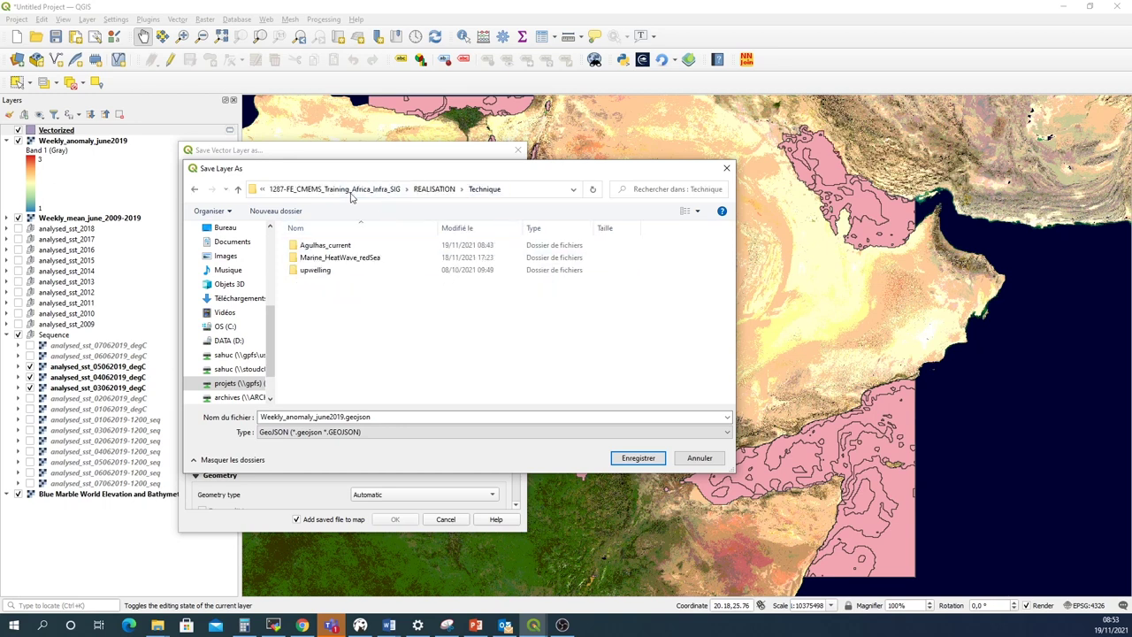
double_click(350, 258)
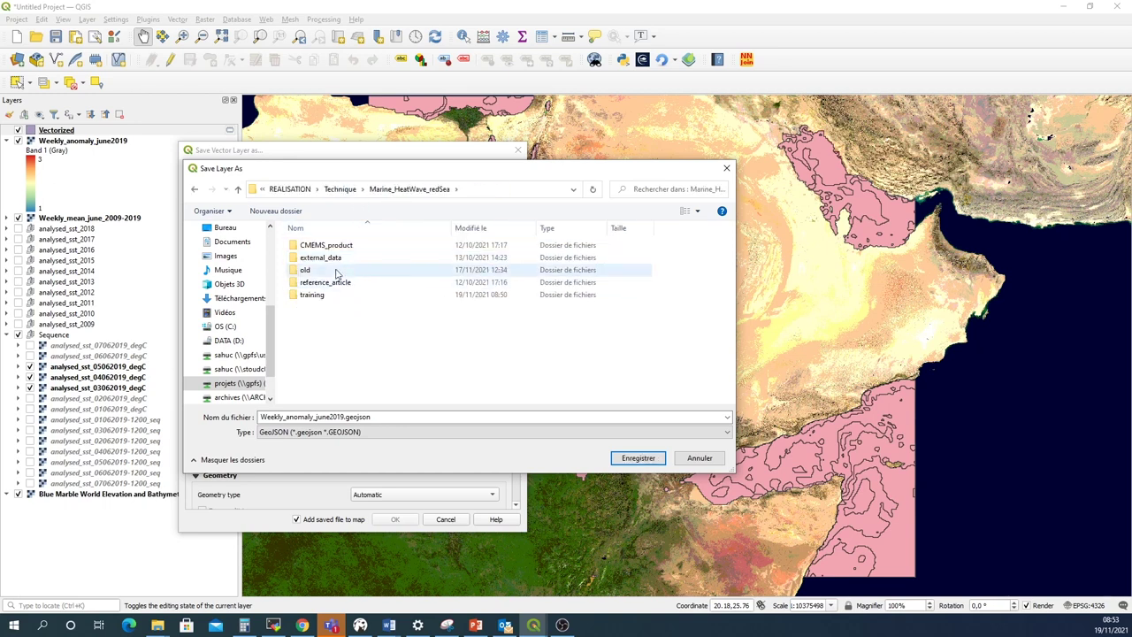
double_click(345, 246)
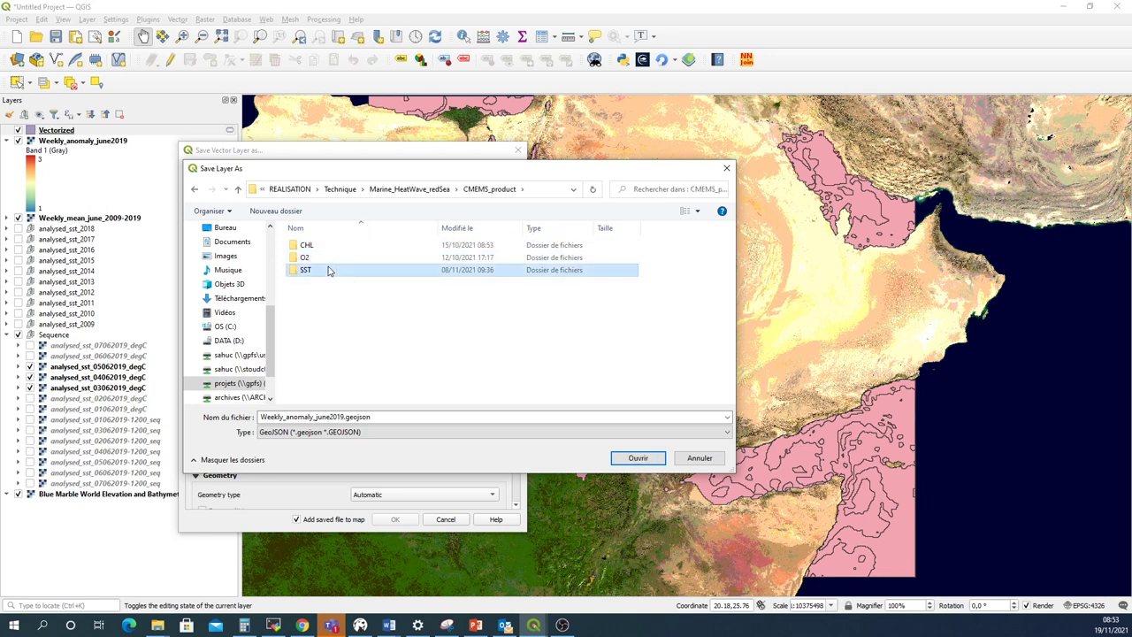
double_click(331, 269)
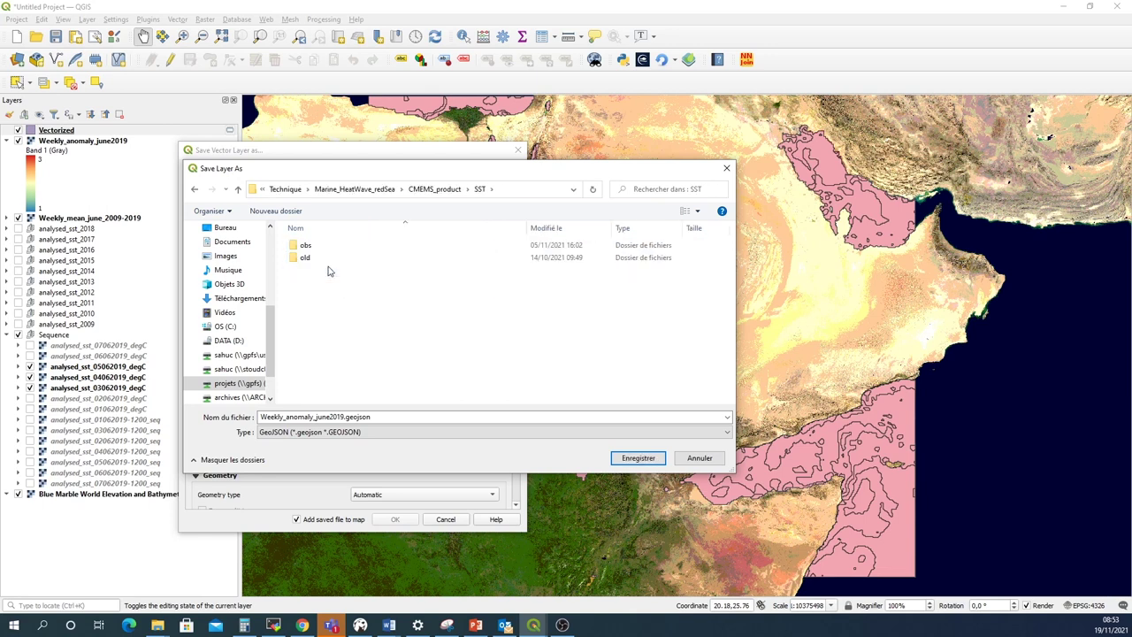
left_click(633, 459)
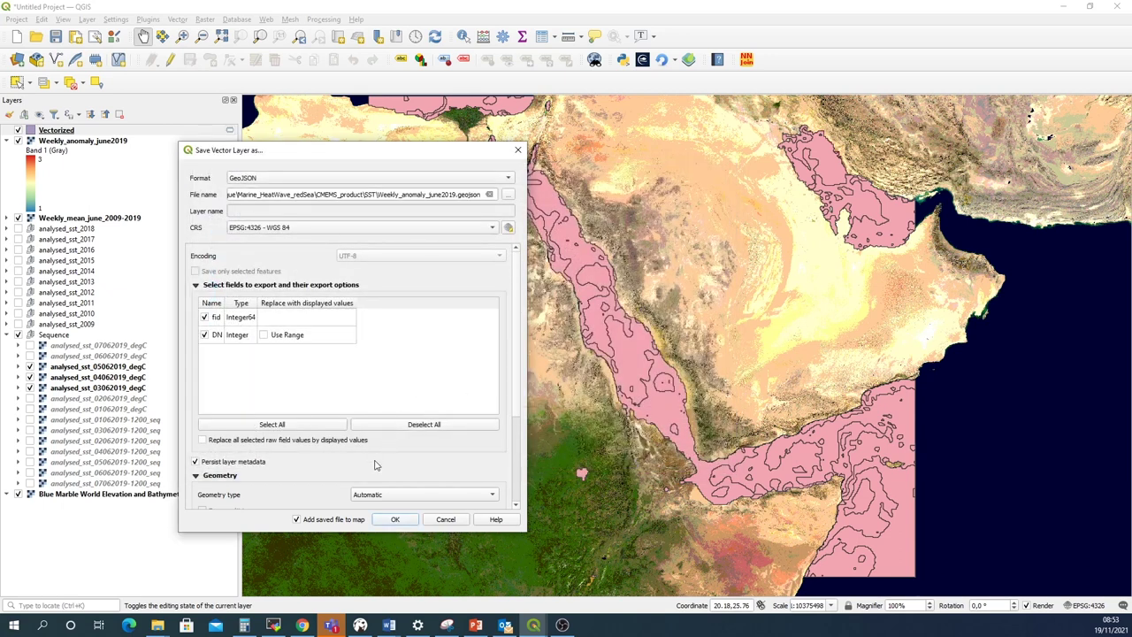
left_click(394, 520)
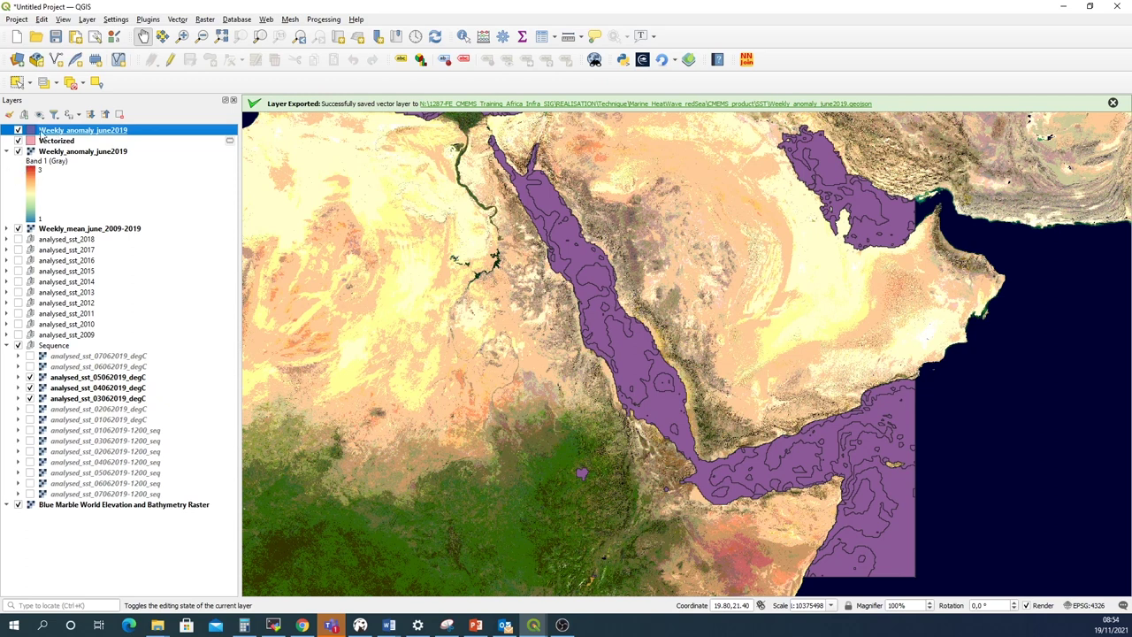
Hide the exported Weekly_anomaly_june2019 vector layer and the Vectorized layer, leaving the anomaly raster visible
left_click(18, 130)
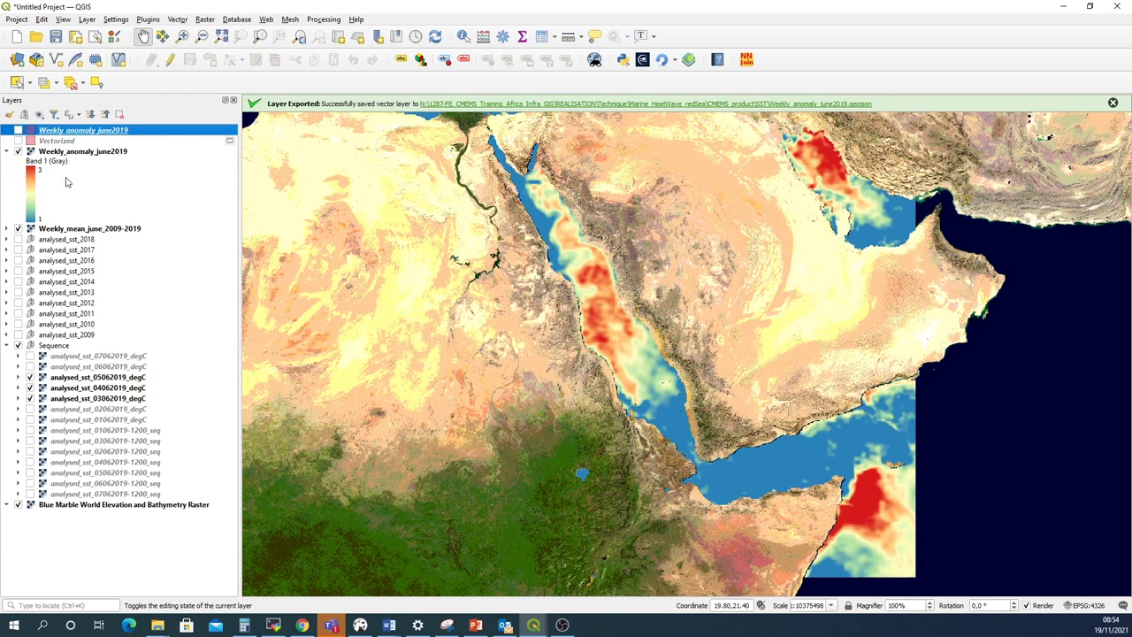
key("alt+Tab")
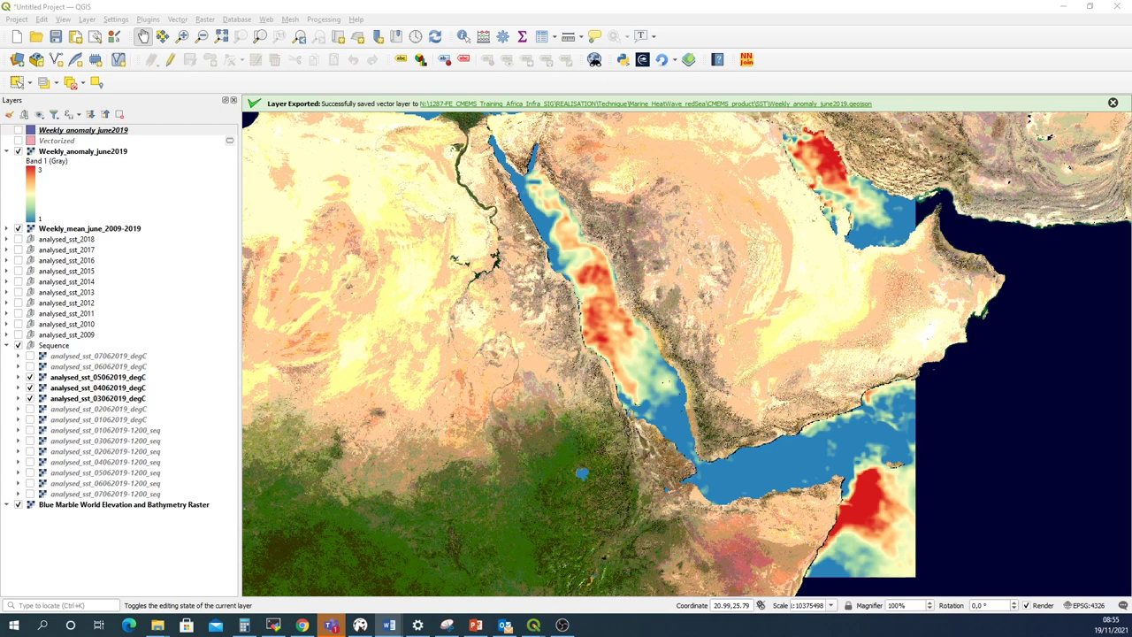
Enter the Raster Calculator expression "Weekly_anomaly_june2019@1">1.5 to isolate anomalies above 1.5
left_click(78, 153)
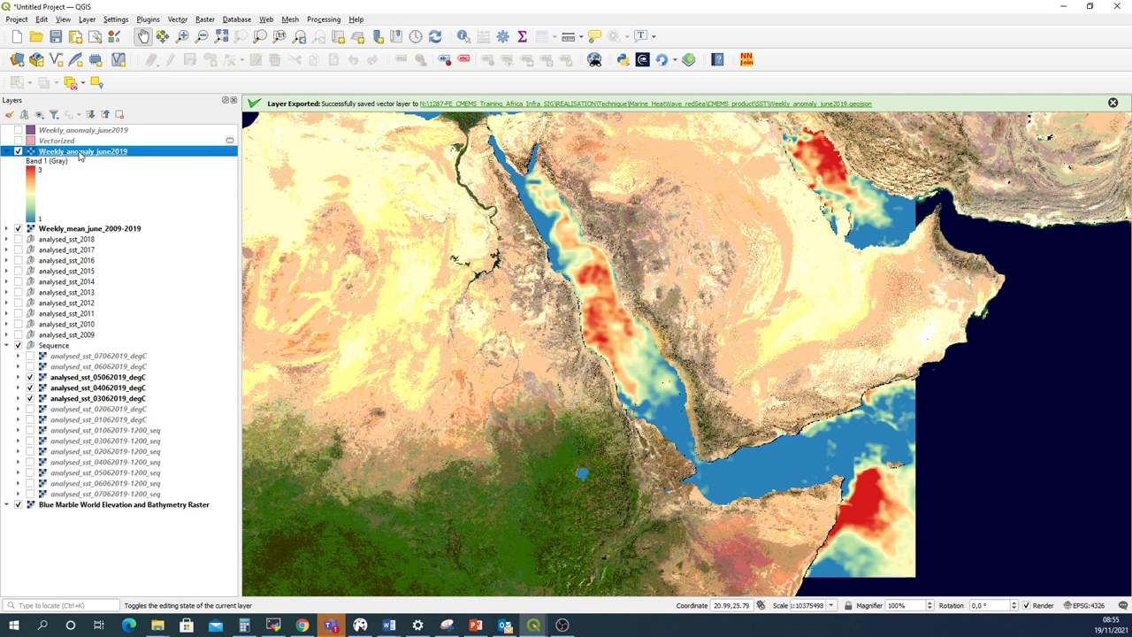
right_click(78, 153)
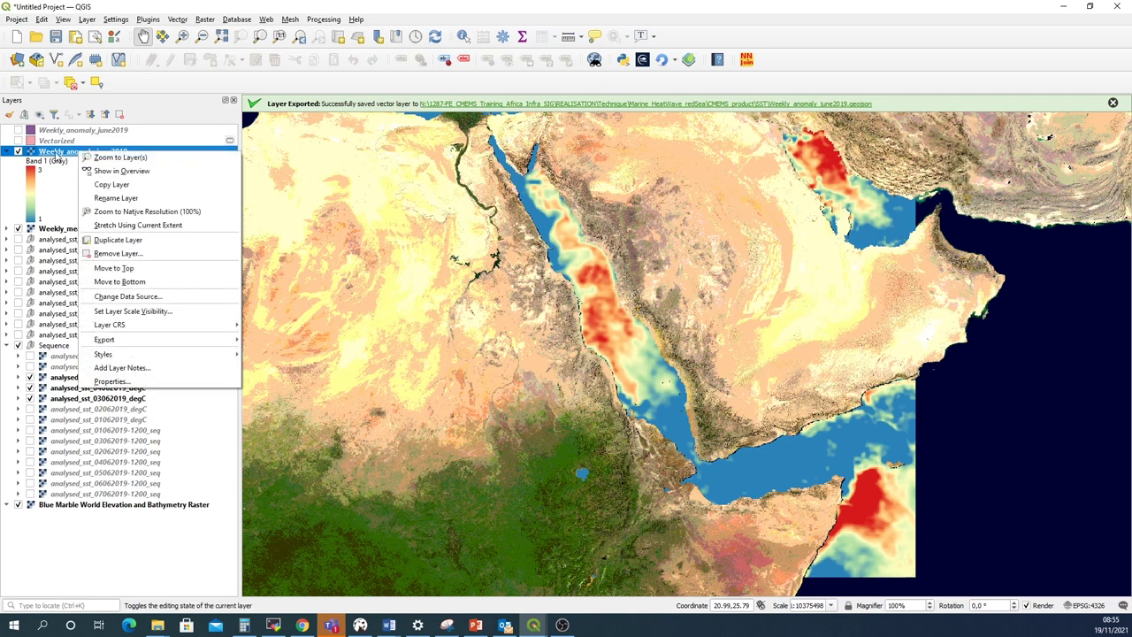
left_click(57, 157)
left_click(204, 19)
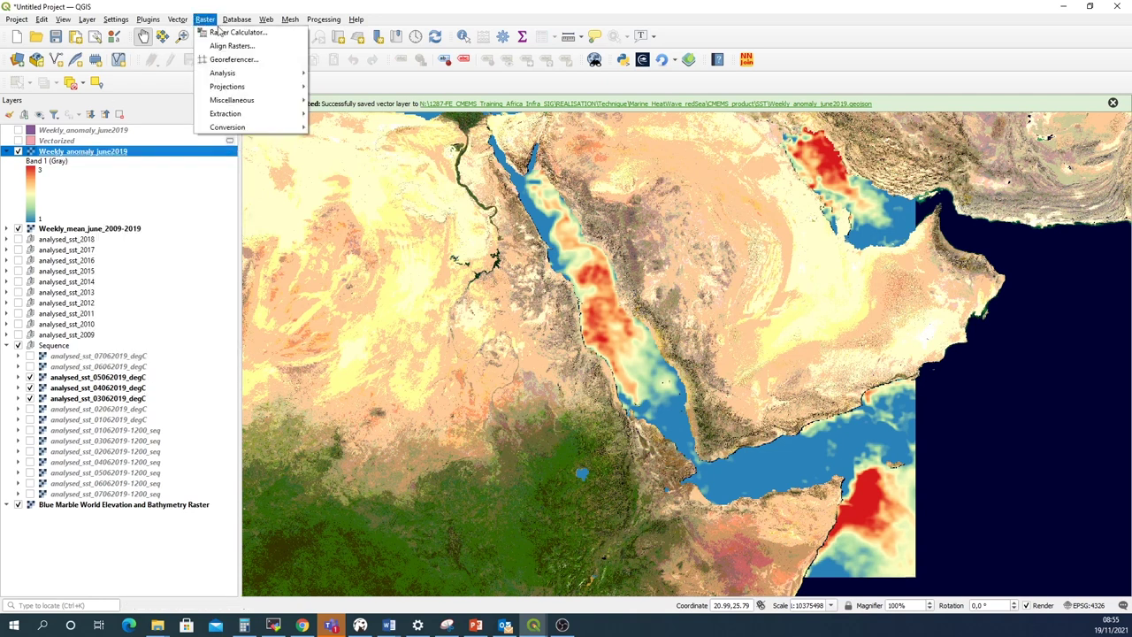
left_click(223, 32)
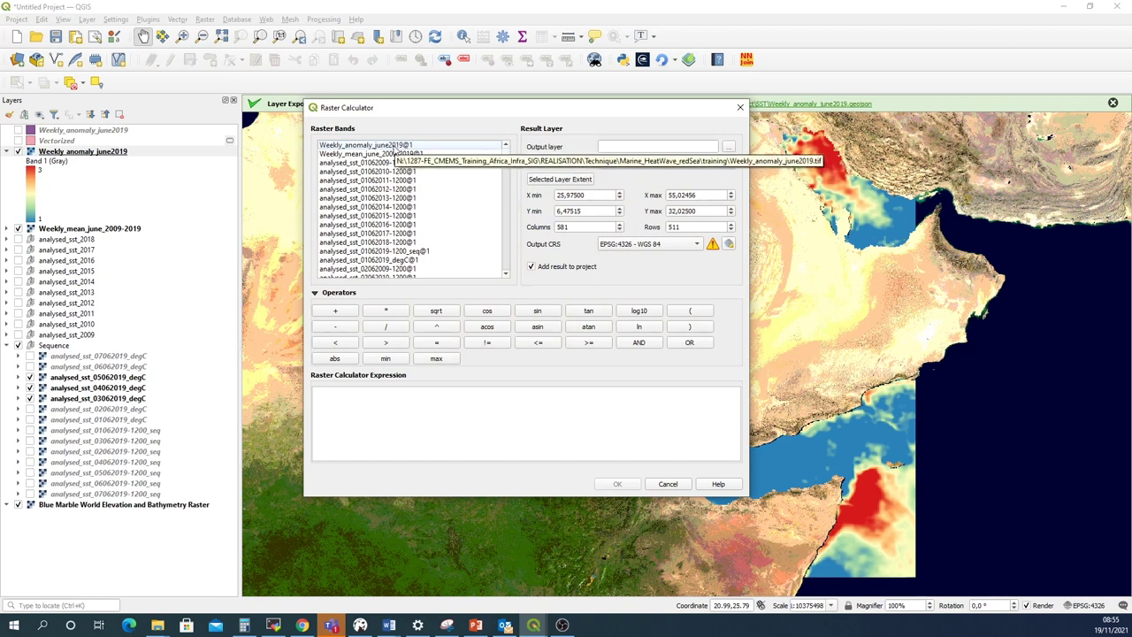
double_click(394, 145)
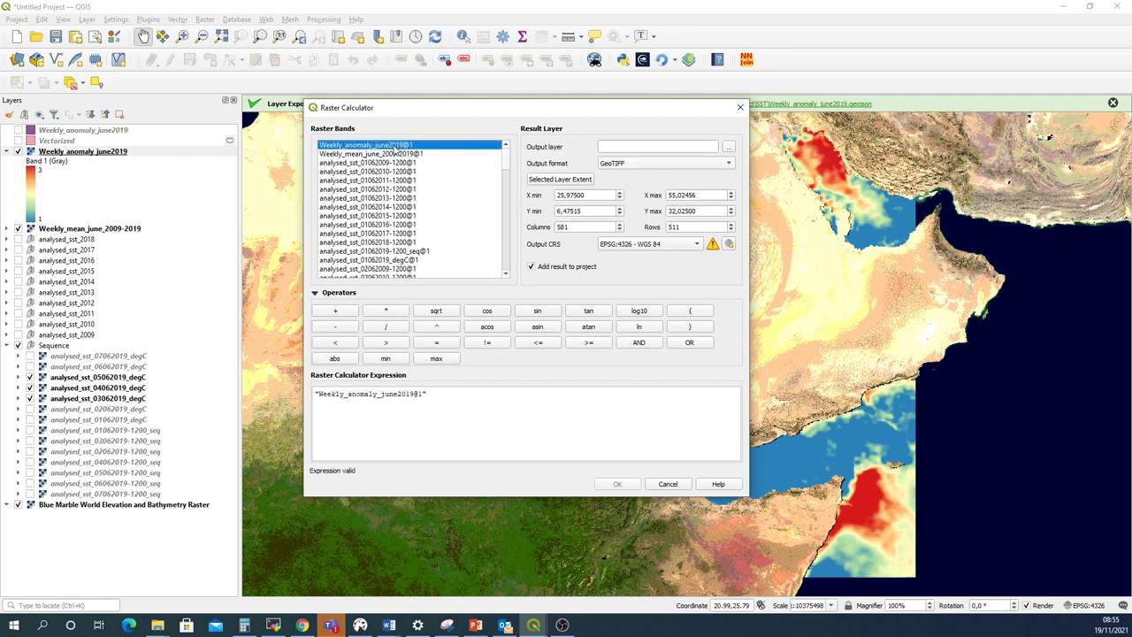
left_click(442, 394)
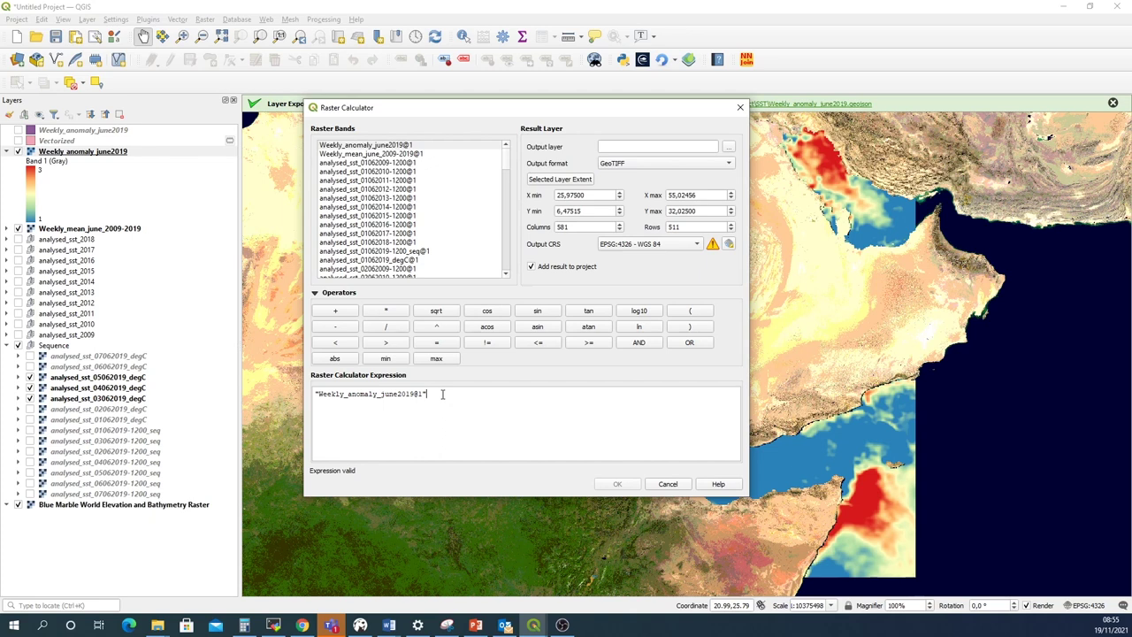
type(">1.5")
Set the output to a GeoTIFF named MarineHeatwave in the training folder and run the raster calculation
left_click(728, 151)
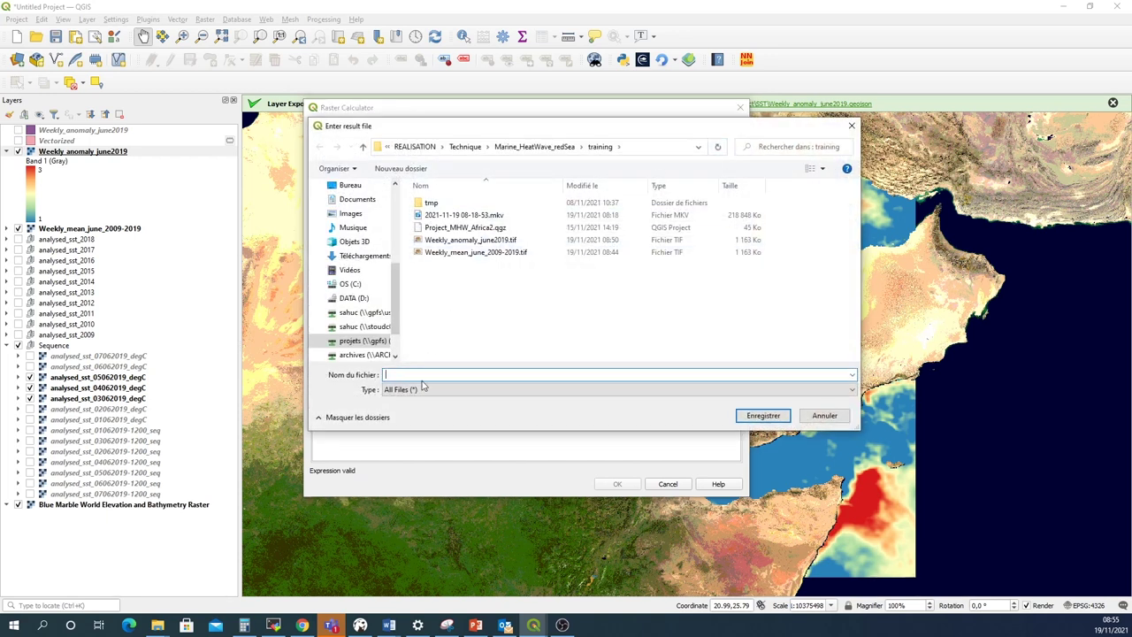
type("MarineHeatwave")
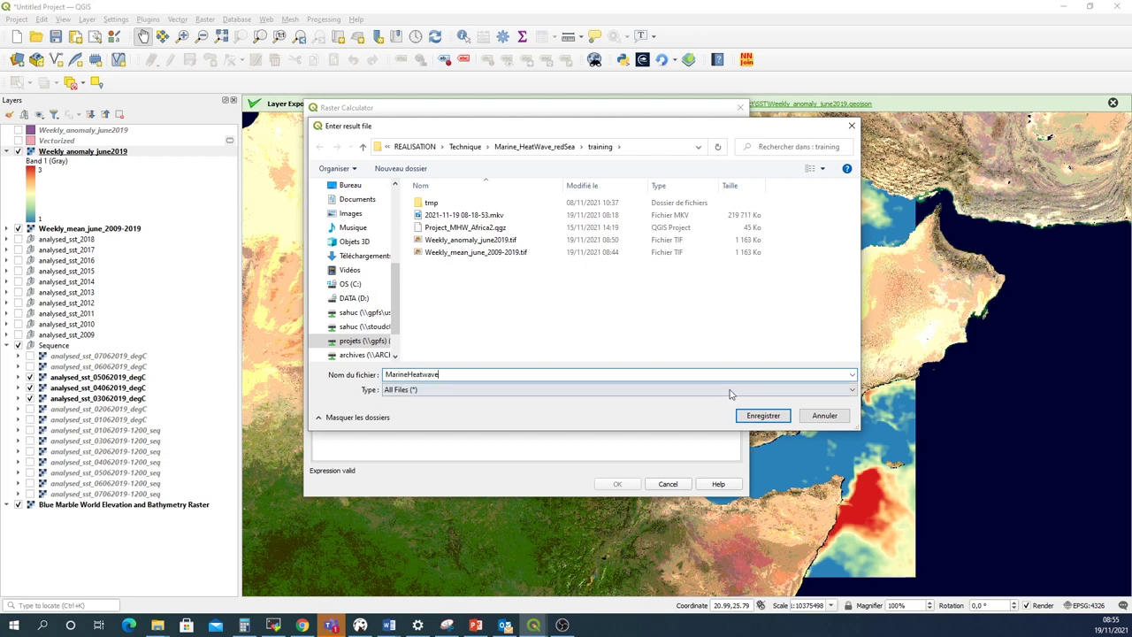
left_click(760, 416)
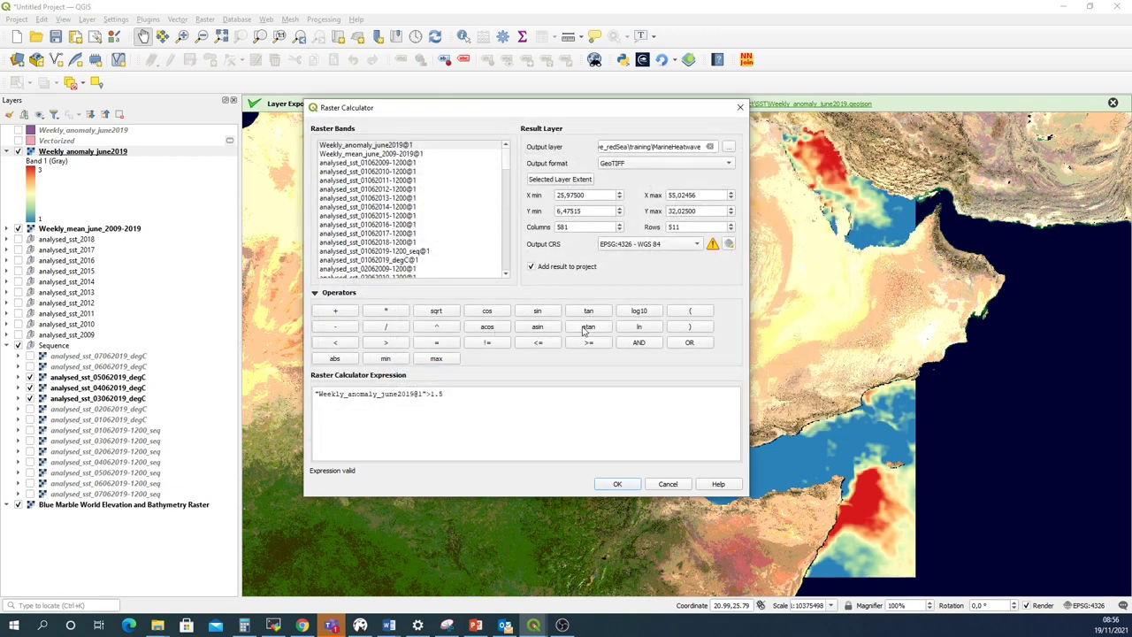
left_click(618, 485)
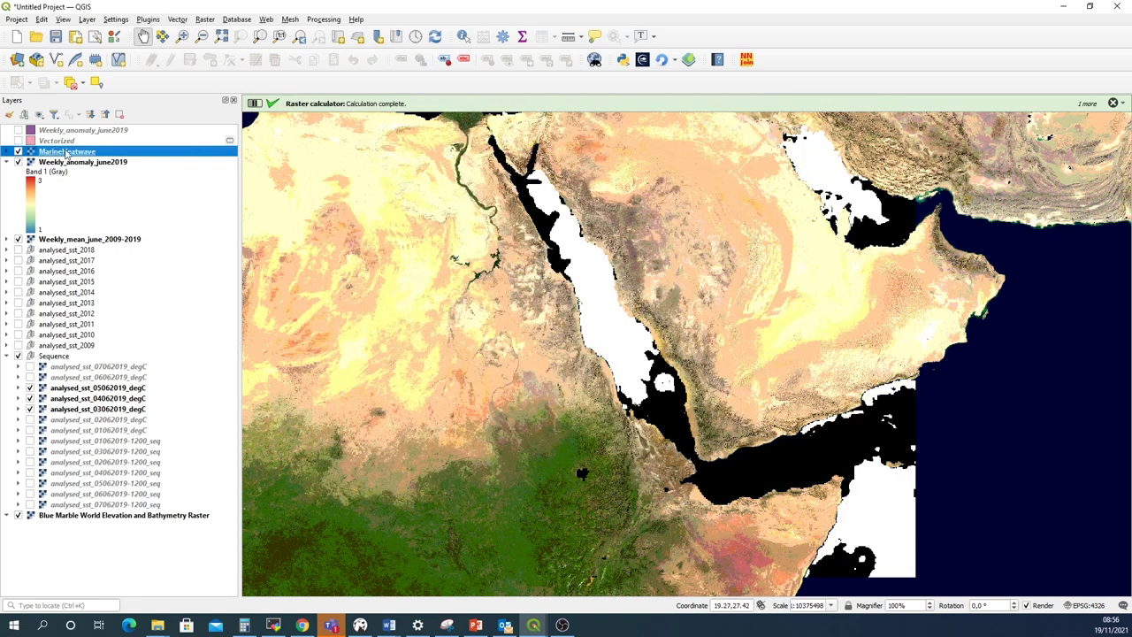
Move the MarineHeatwave raster to the top of the layer order and expand its legend
left_click_drag(67, 154, 67, 131)
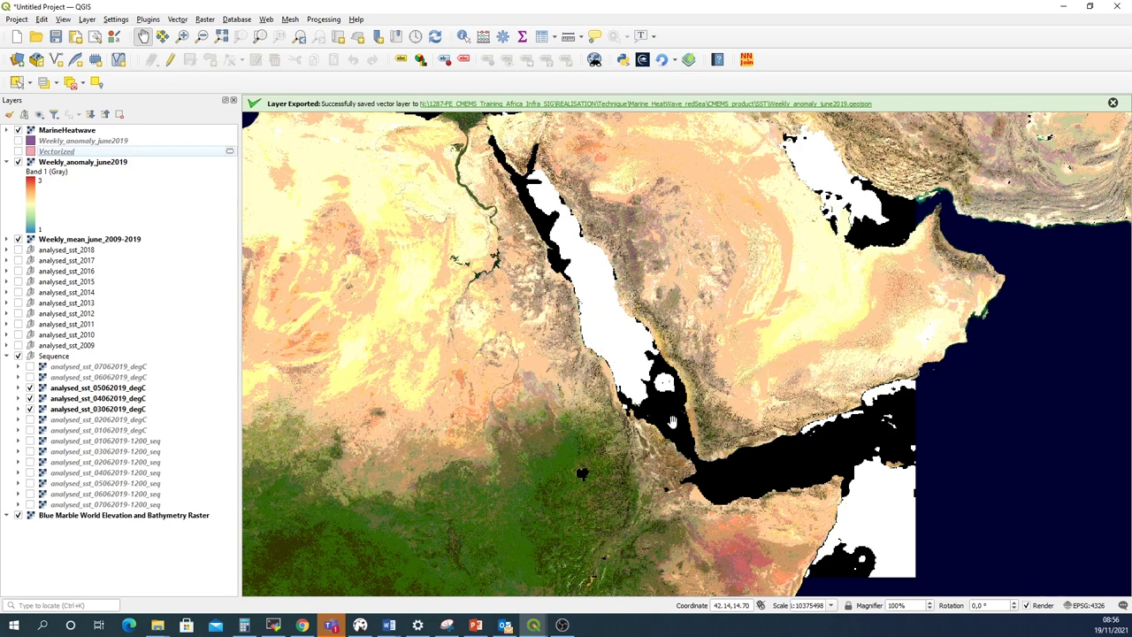
left_click(68, 133)
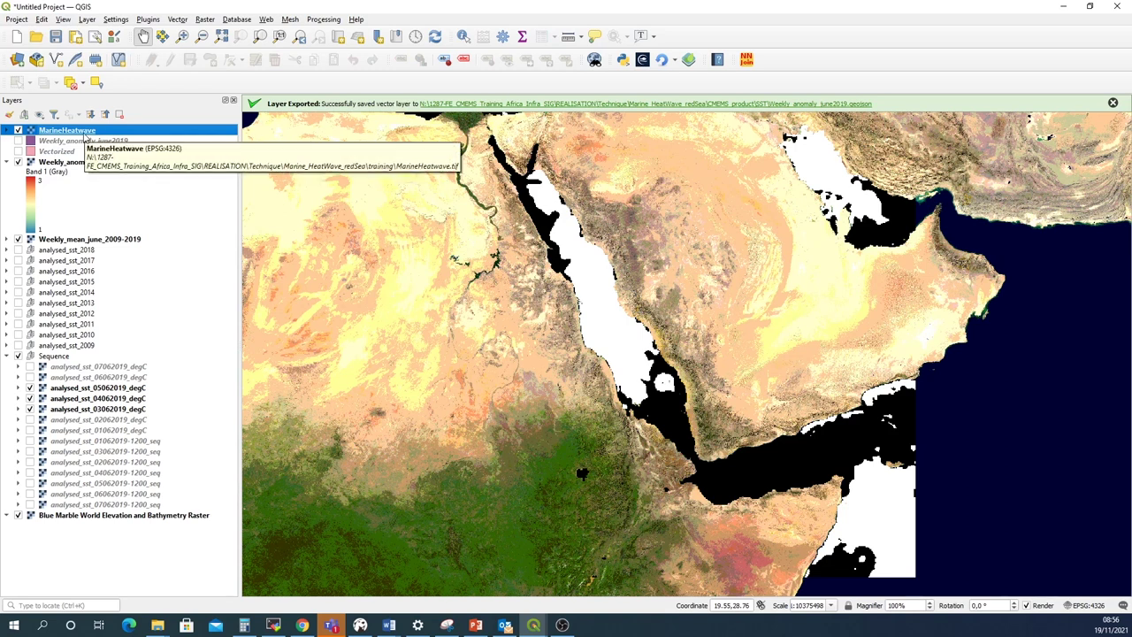
left_click(80, 165)
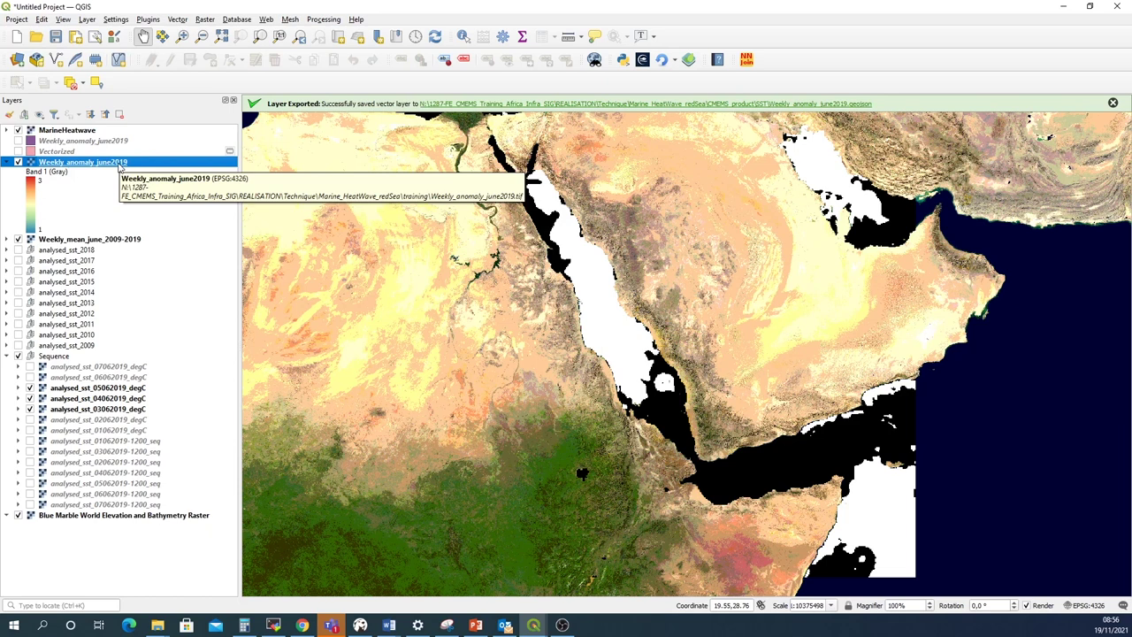
left_click(71, 130)
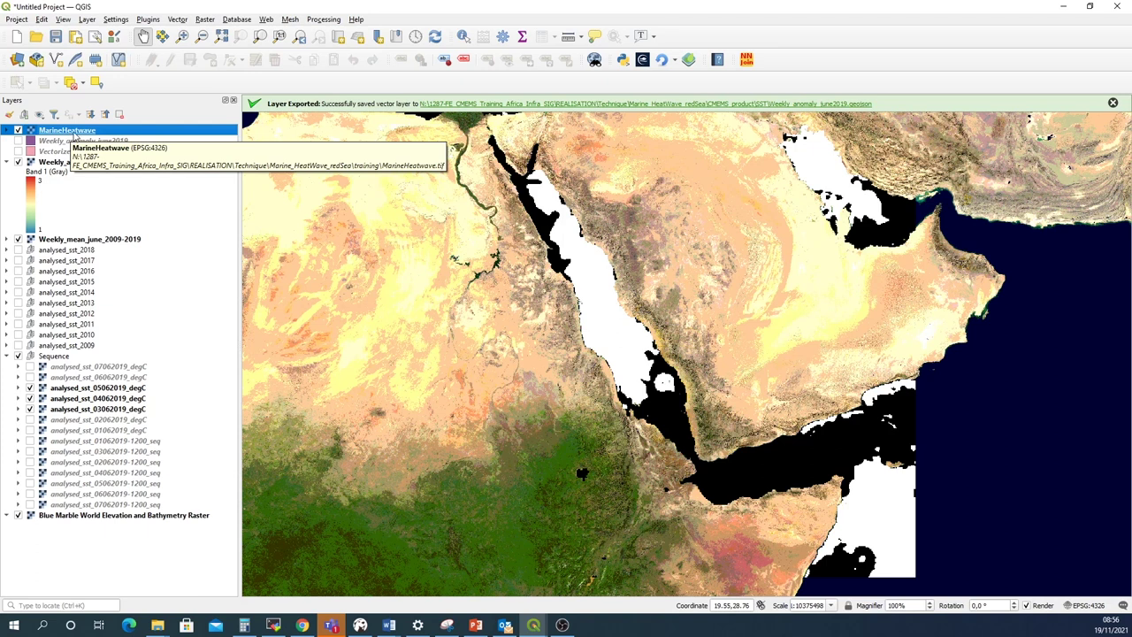
left_click(7, 130)
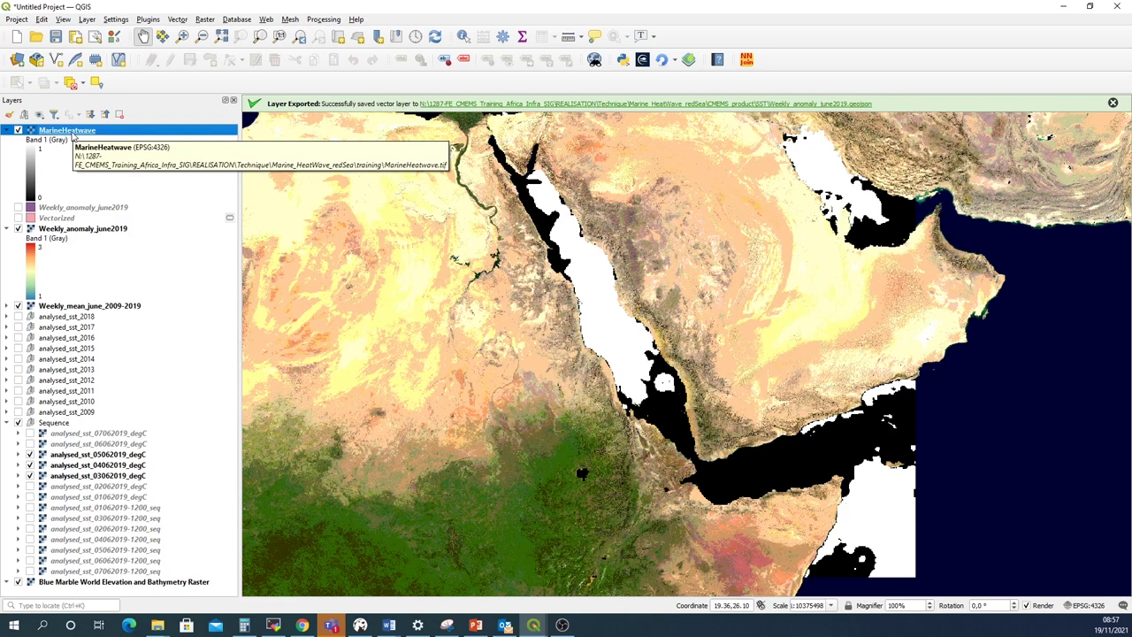
Search the processing algorithms for "Vector crea" and open Raster pixels to polygons for the MarineHeatwave raster
left_click(322, 18)
left_click(334, 30)
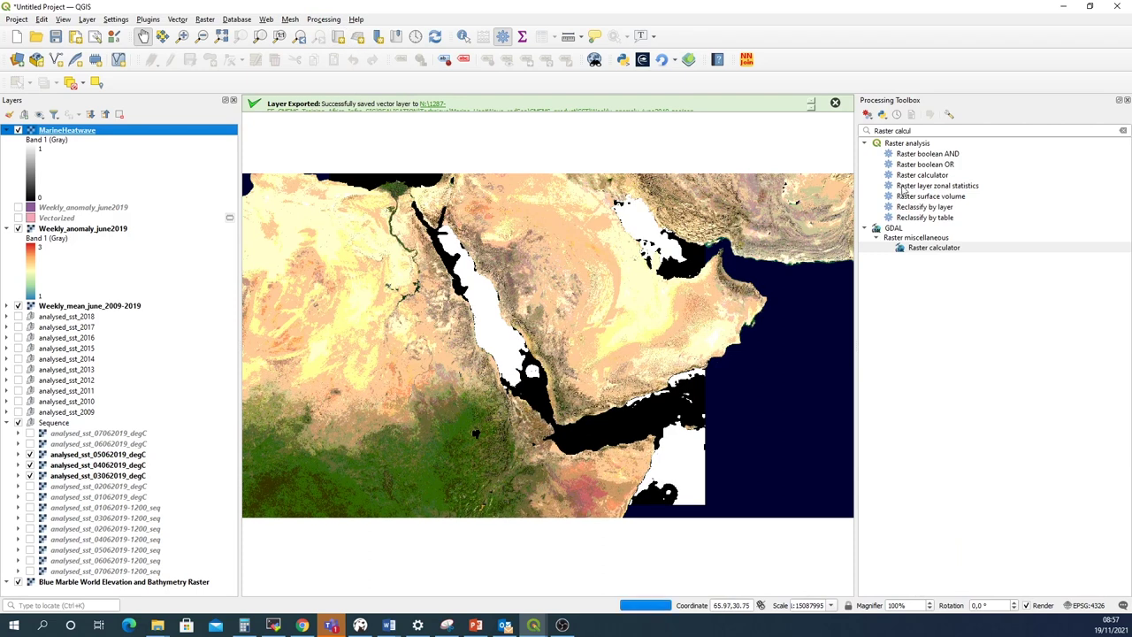
left_click(895, 131)
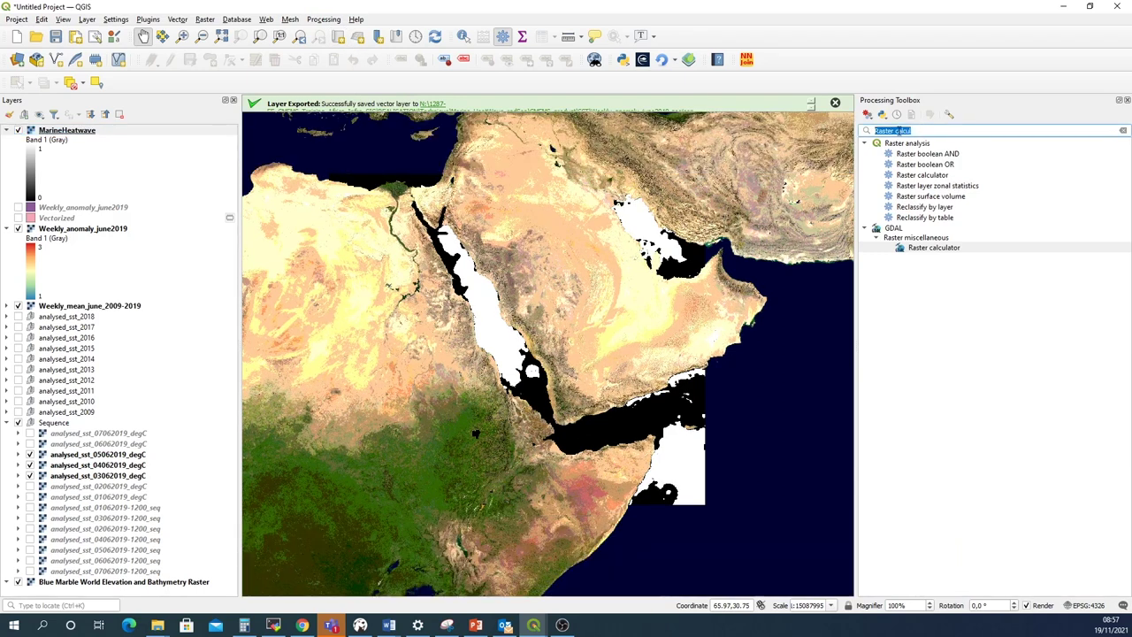
type("vector")
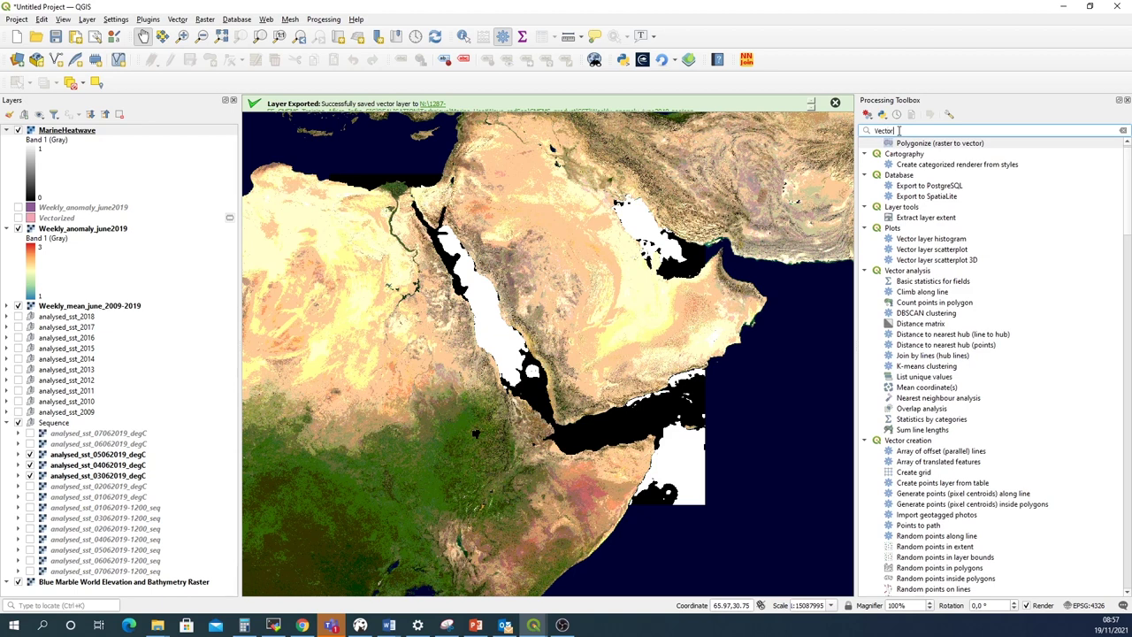
type(" crea")
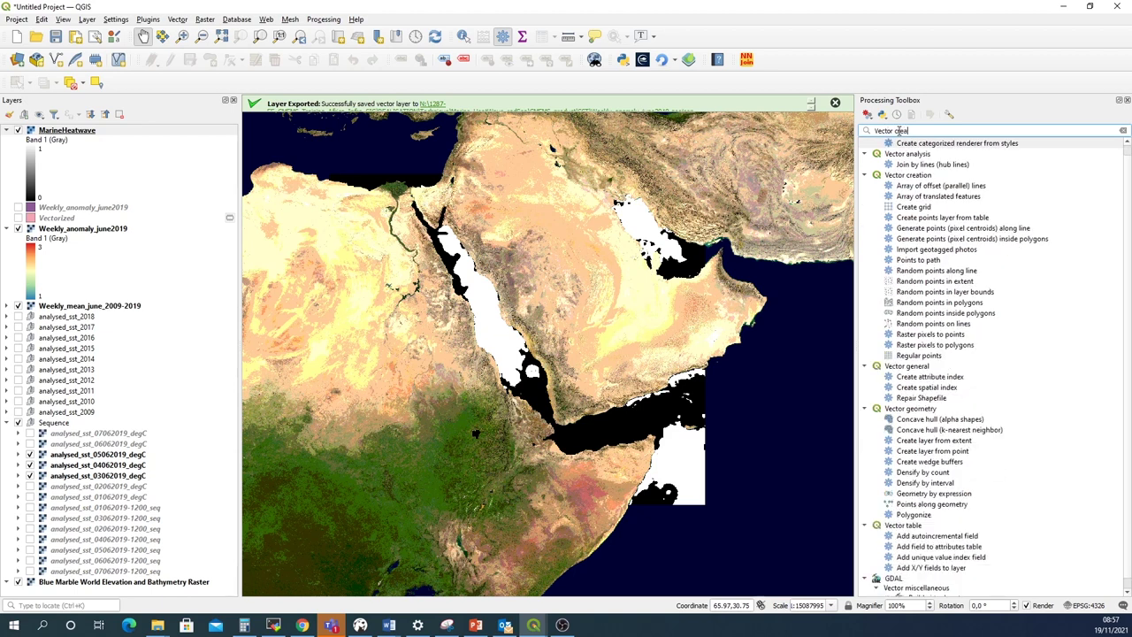
left_click(908, 176)
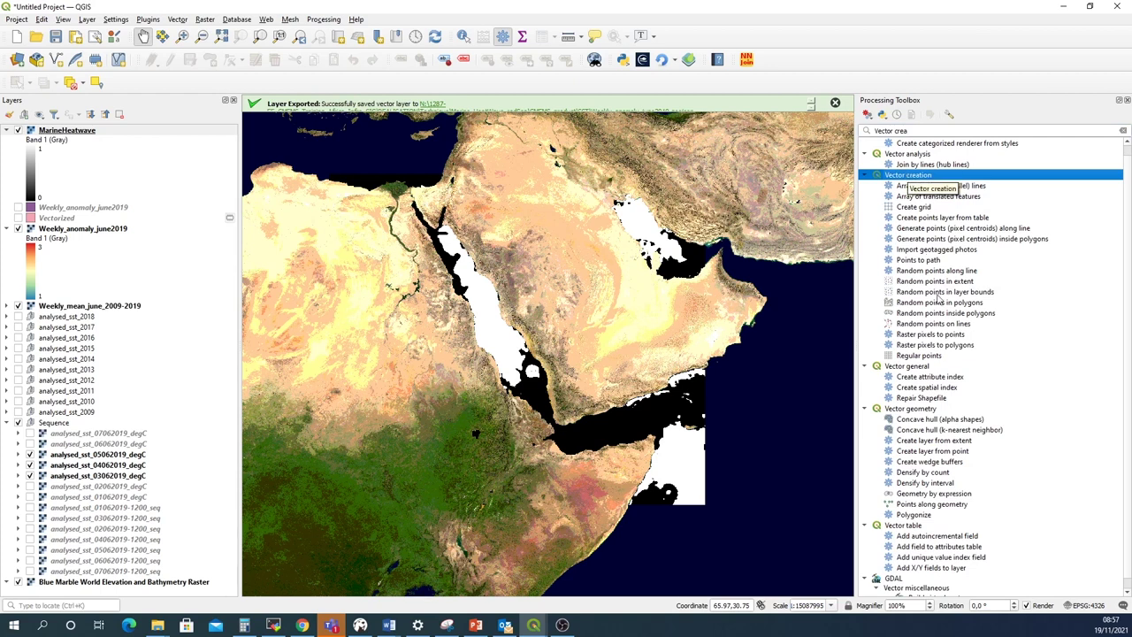
left_click(928, 345)
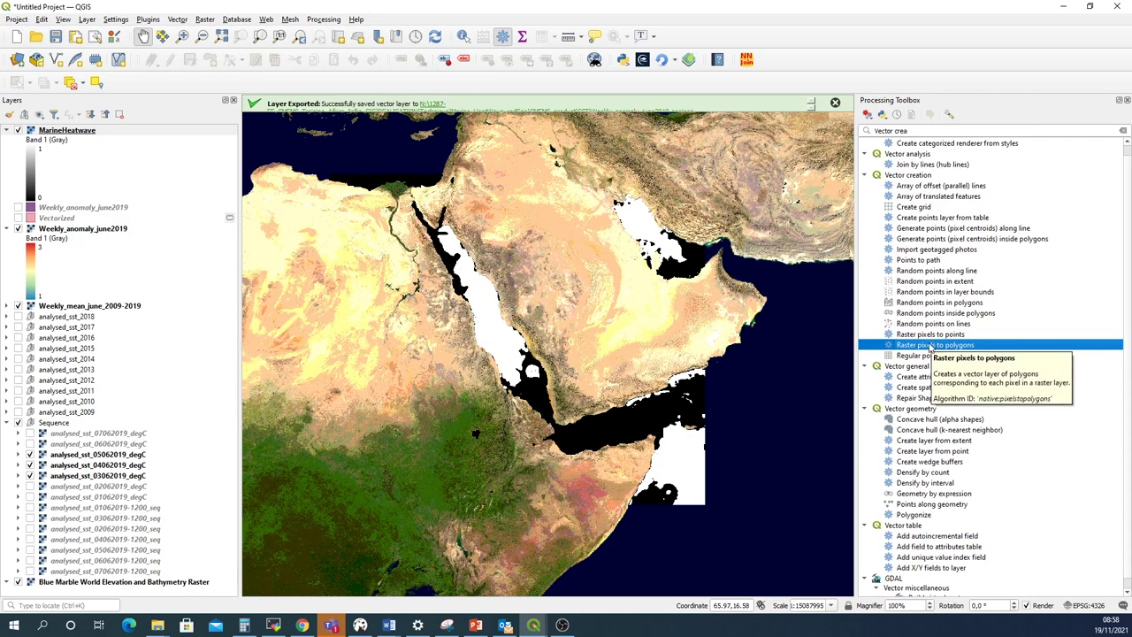
double_click(929, 345)
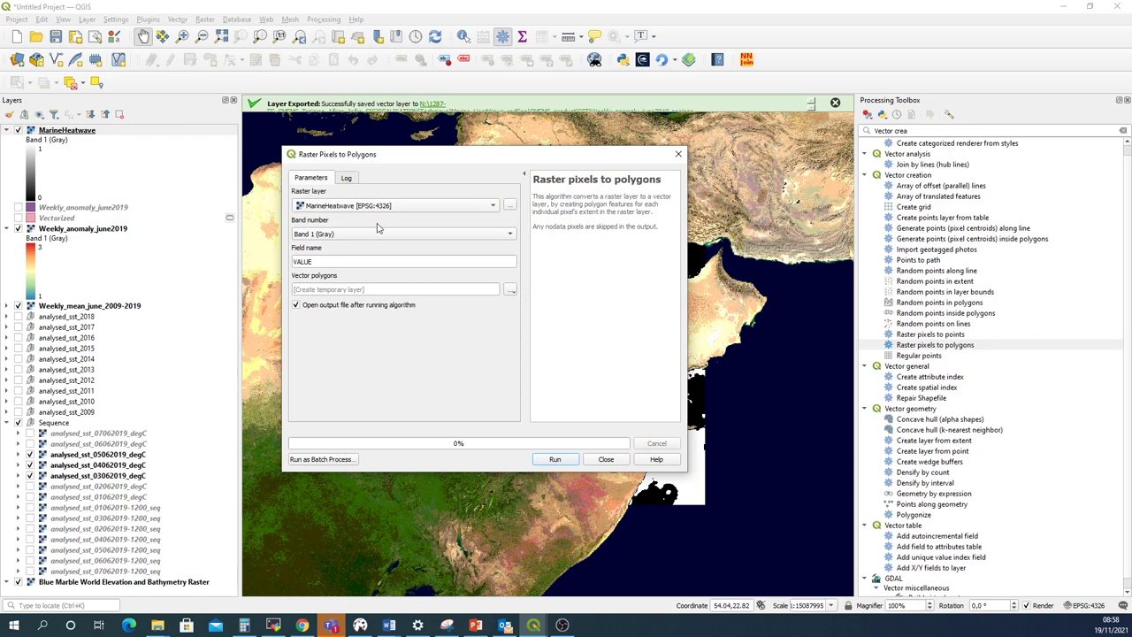
Convert MarineHeatwave's Band 1 pixels to a temporary polygon layer with the field name MHW, and close the Processing Toolbox
double_click(320, 263)
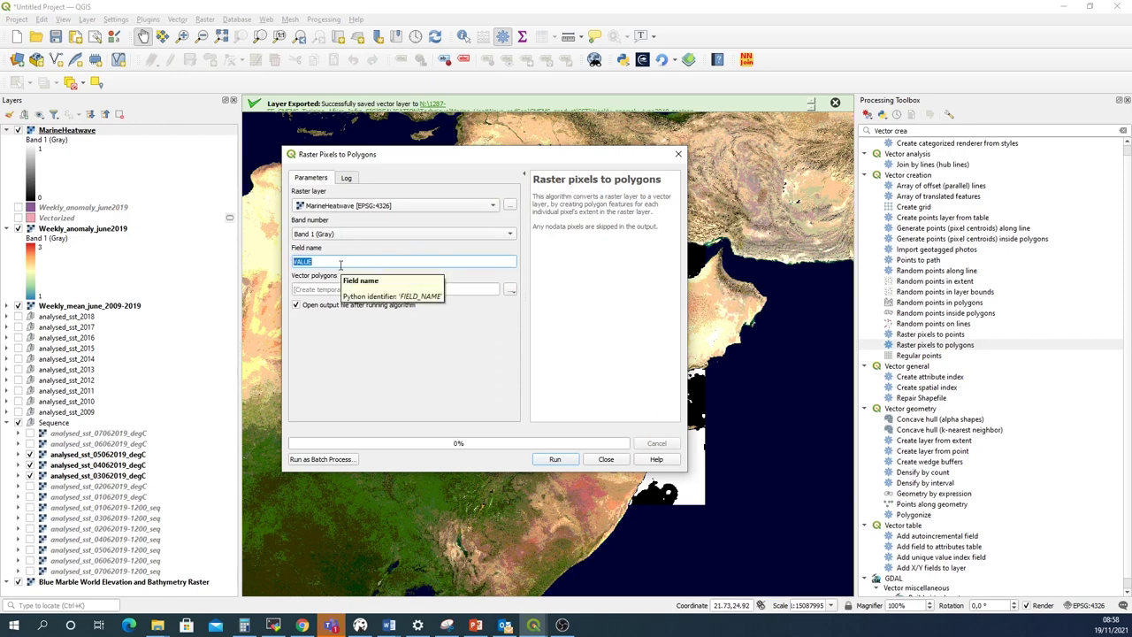
type("MHW")
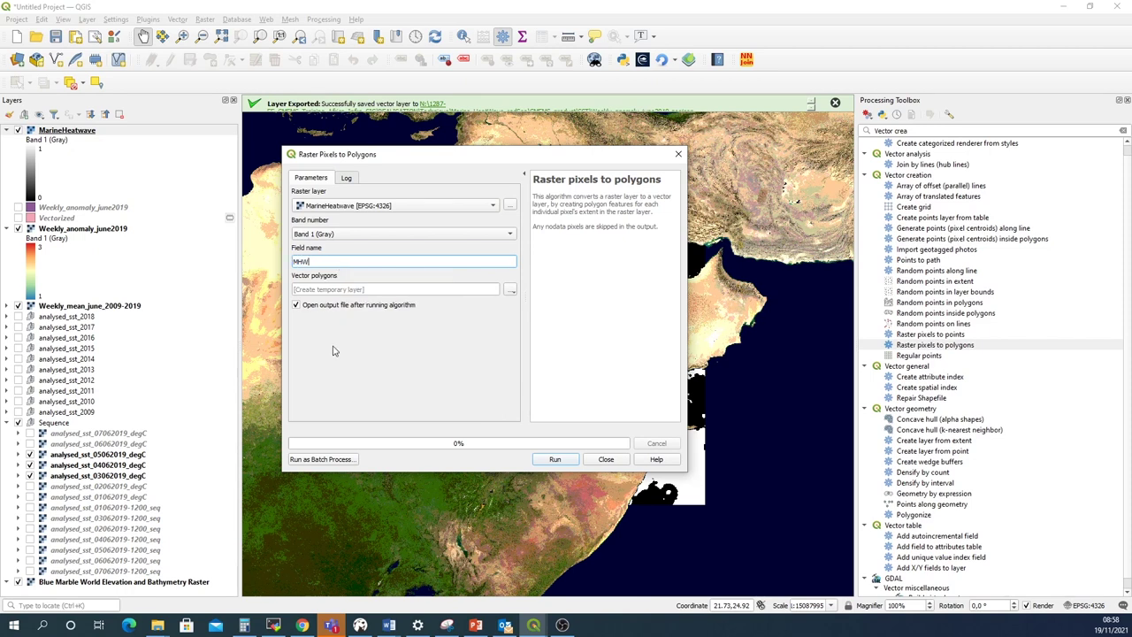
left_click(556, 460)
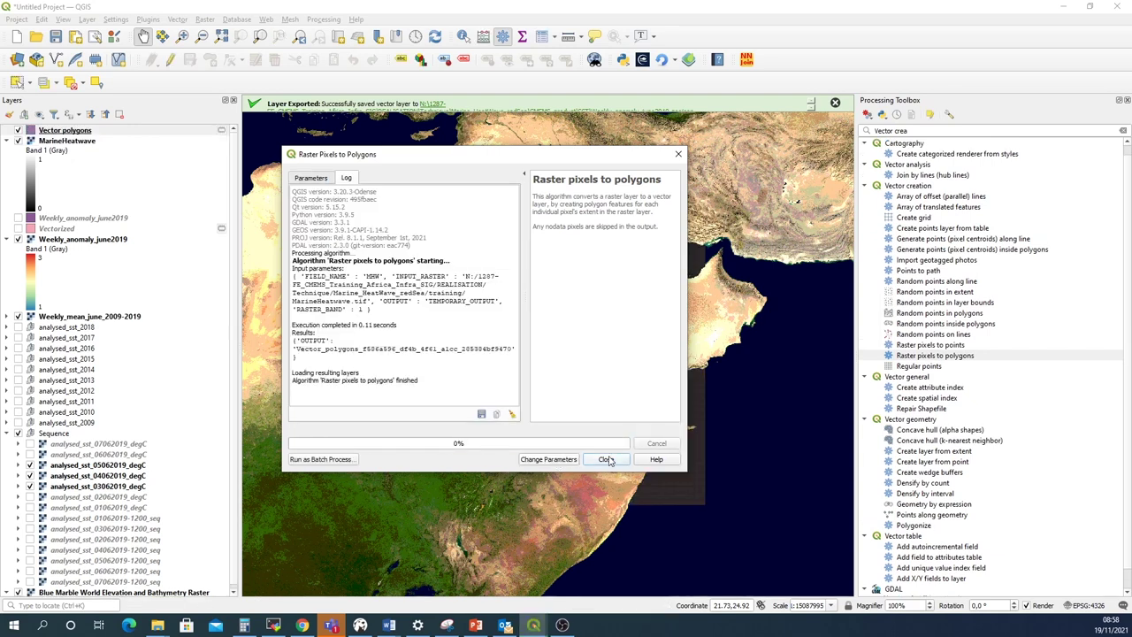
left_click(607, 459)
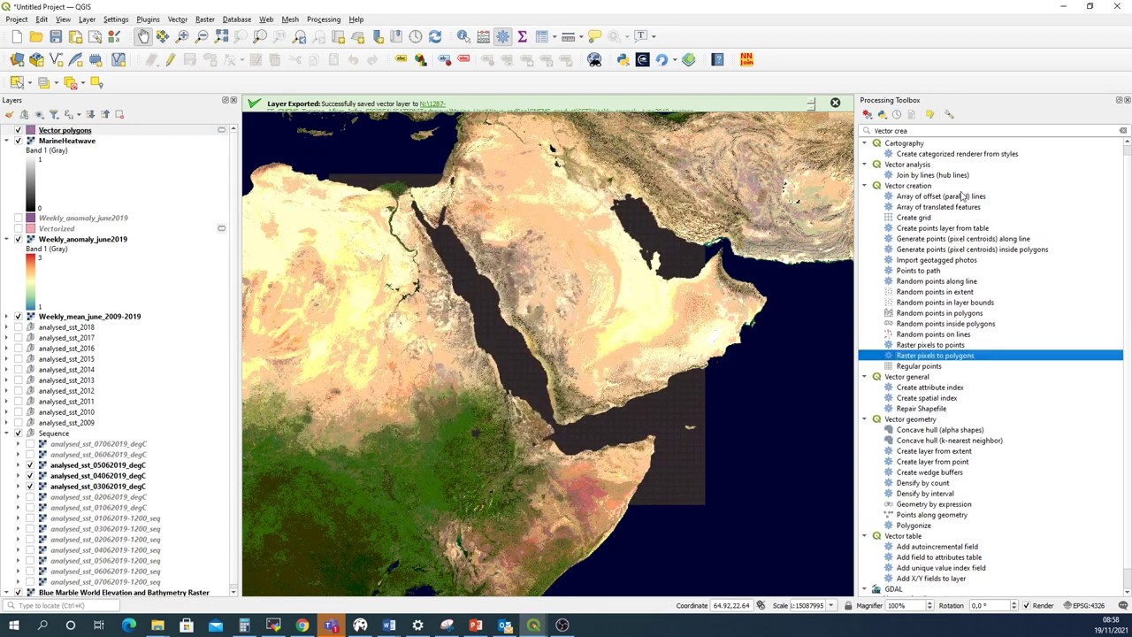
left_click(1127, 100)
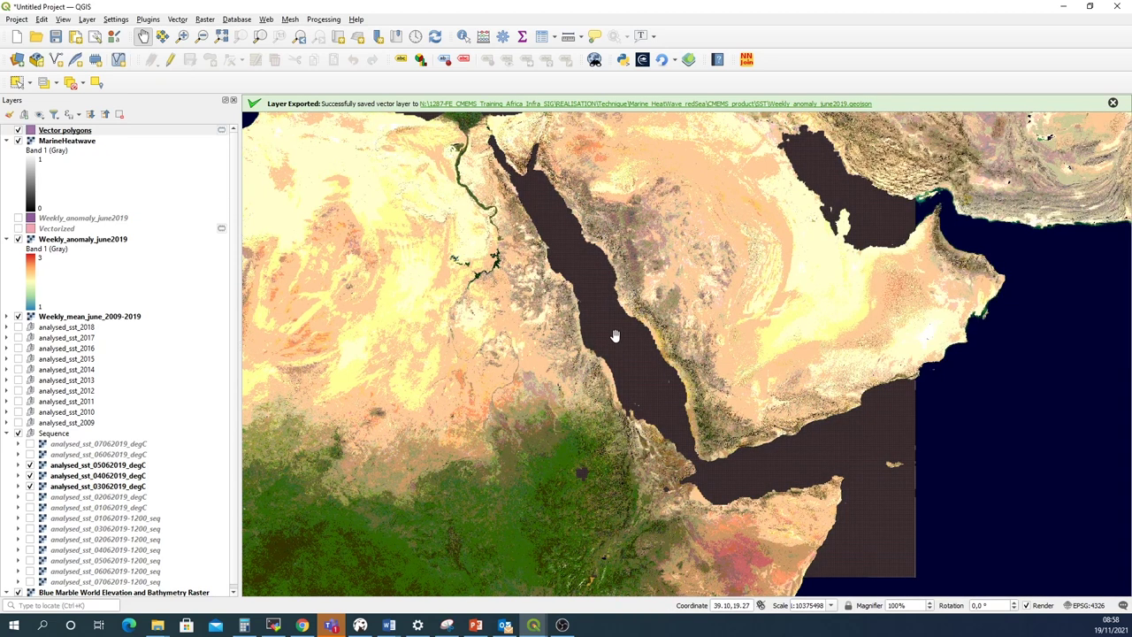
Examine the pixel polygons over the Red Sea against the Weekly_anomaly_june2019 raster by temporarily hiding Vector polygons and MarineHeatwave
scroll(615, 330, "up", 4)
scroll(614, 331, "down", 1)
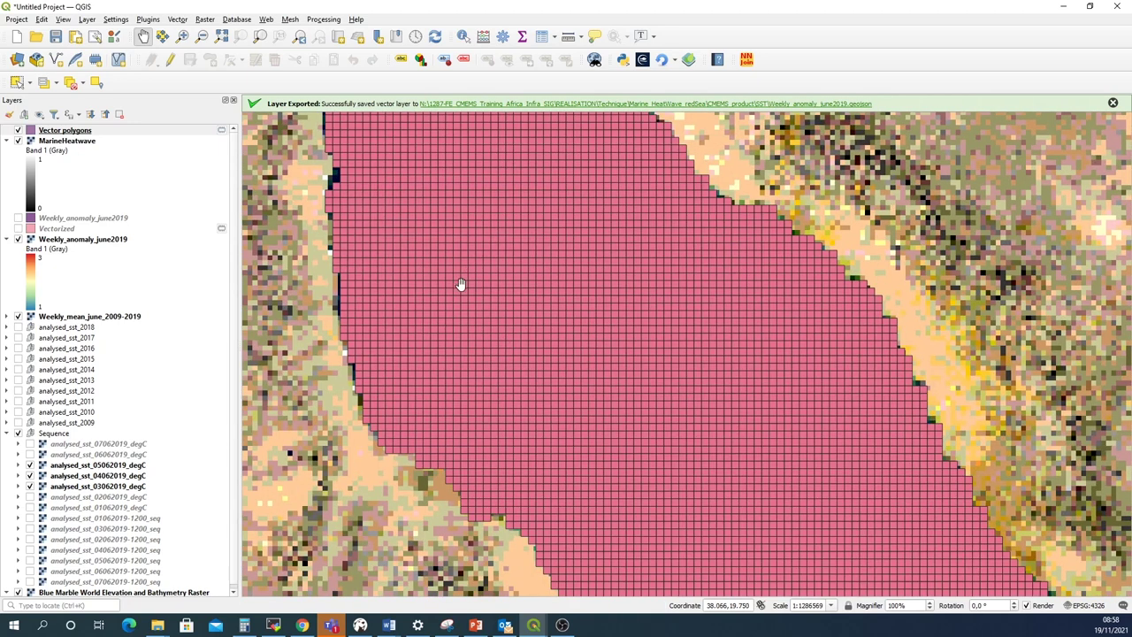
left_click(103, 243)
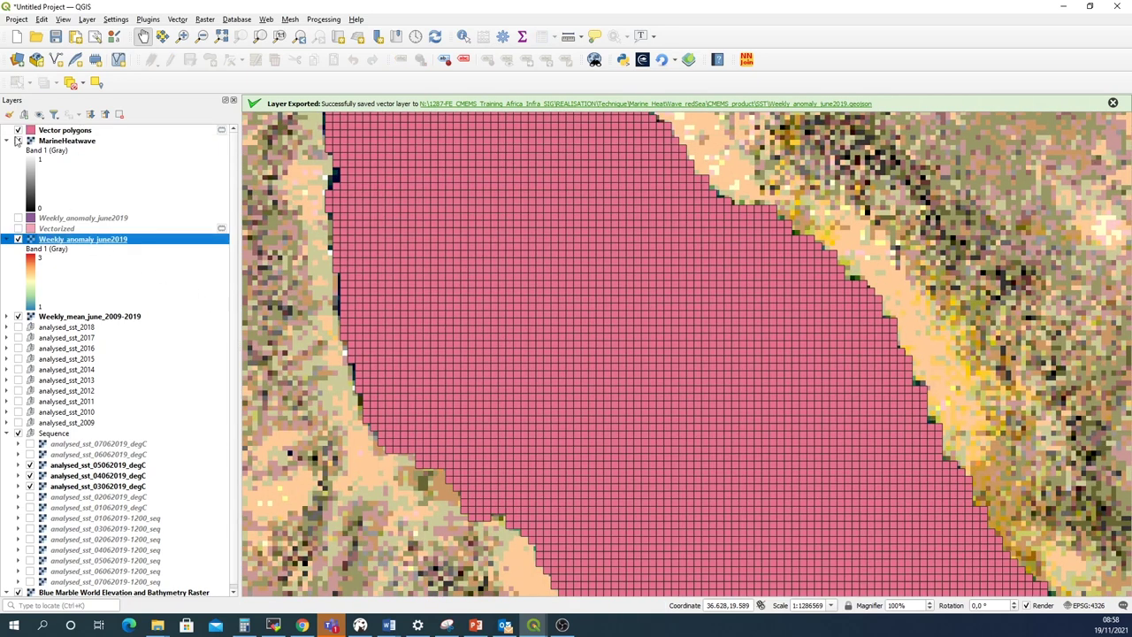
left_click(18, 130)
left_click(19, 141)
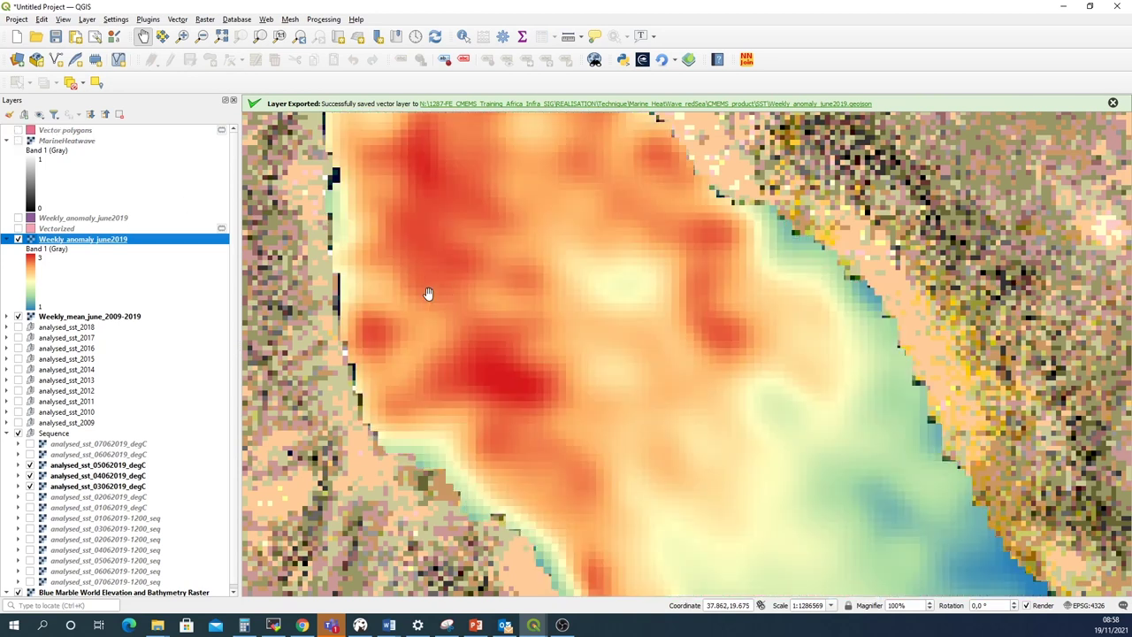
left_click(18, 130)
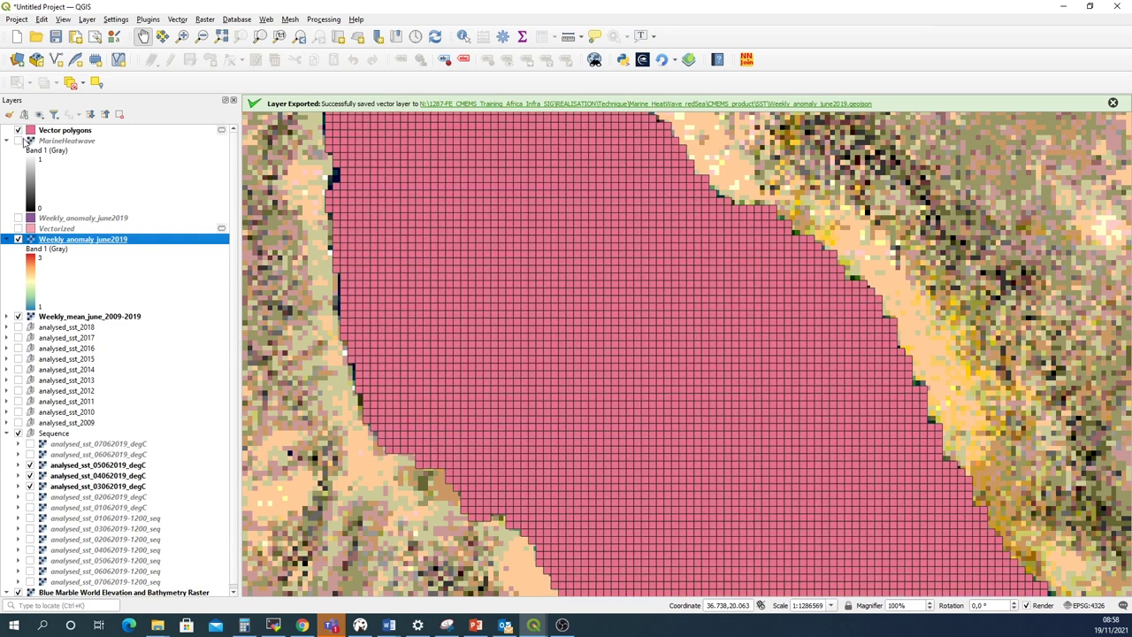
left_click(19, 141)
scroll(350, 228, "down", 1)
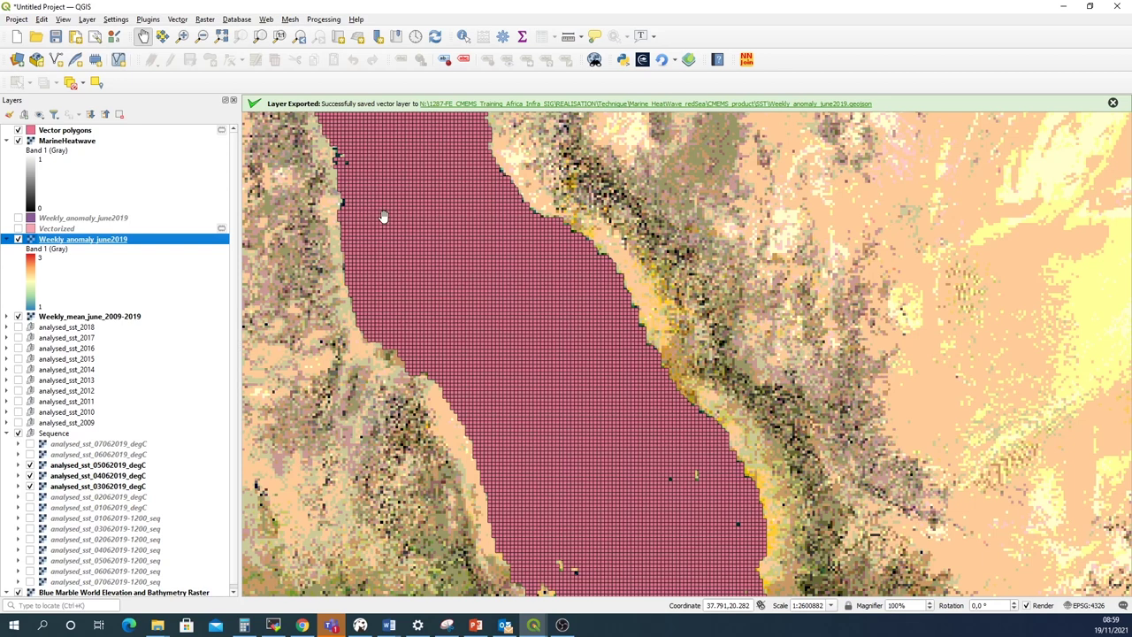
Build the filter expression "MHW"=1 for the Vector polygons layer
left_click(82, 133)
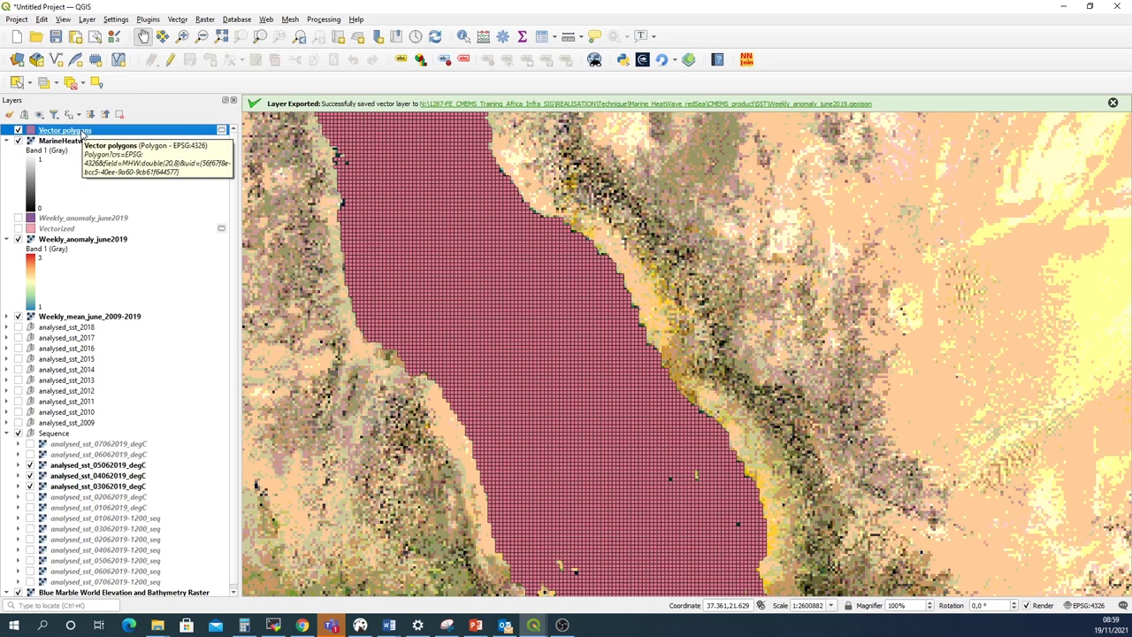
right_click(83, 132)
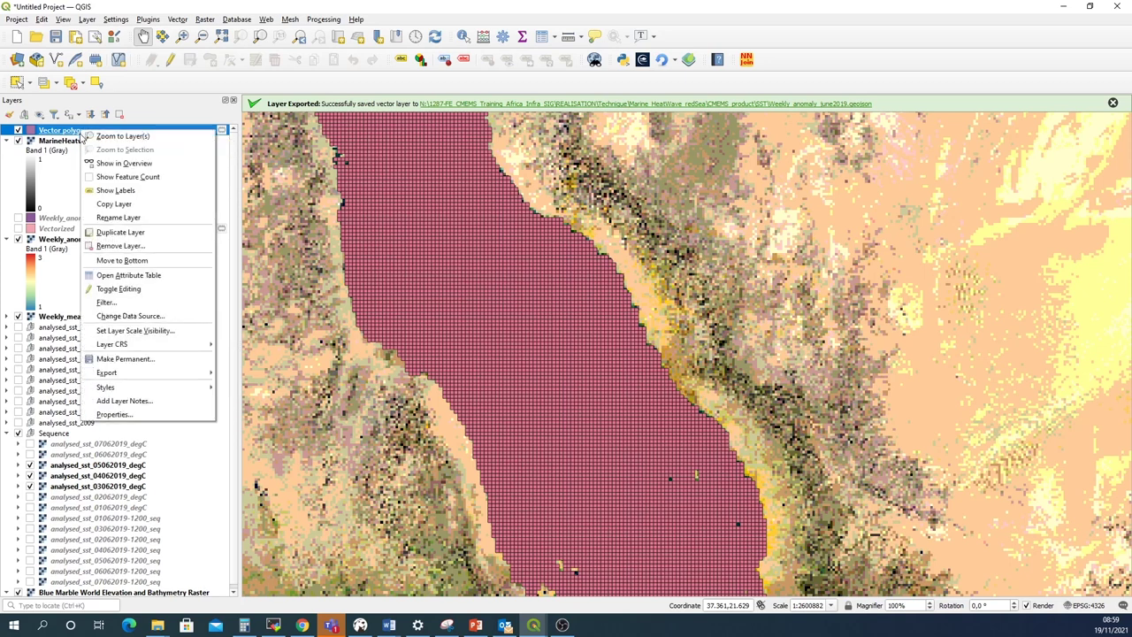
left_click(131, 304)
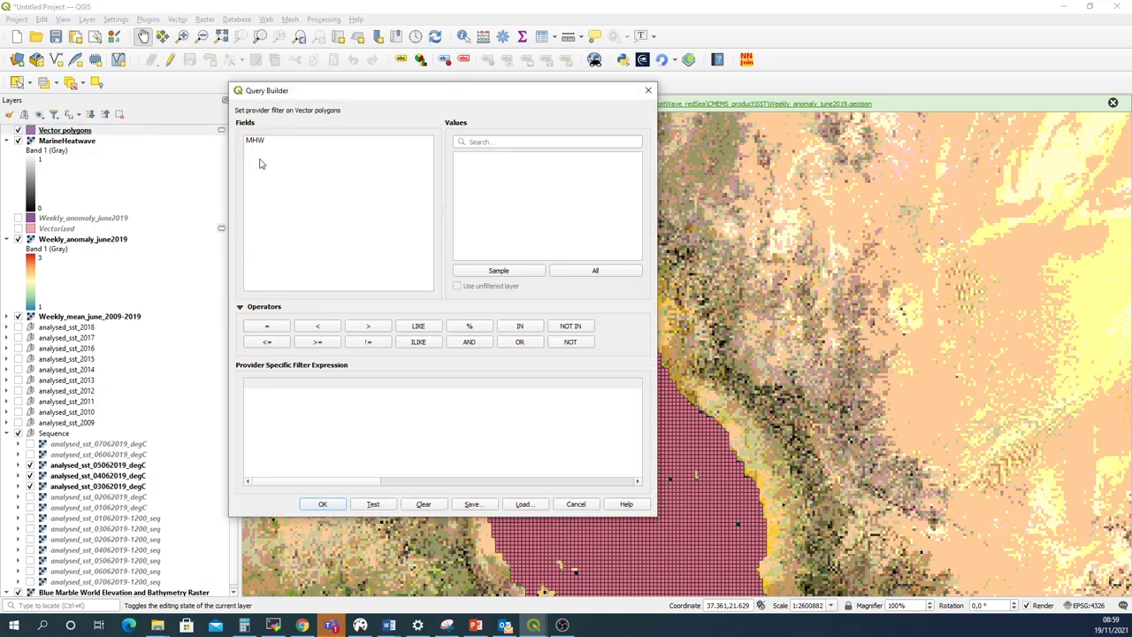
double_click(258, 145)
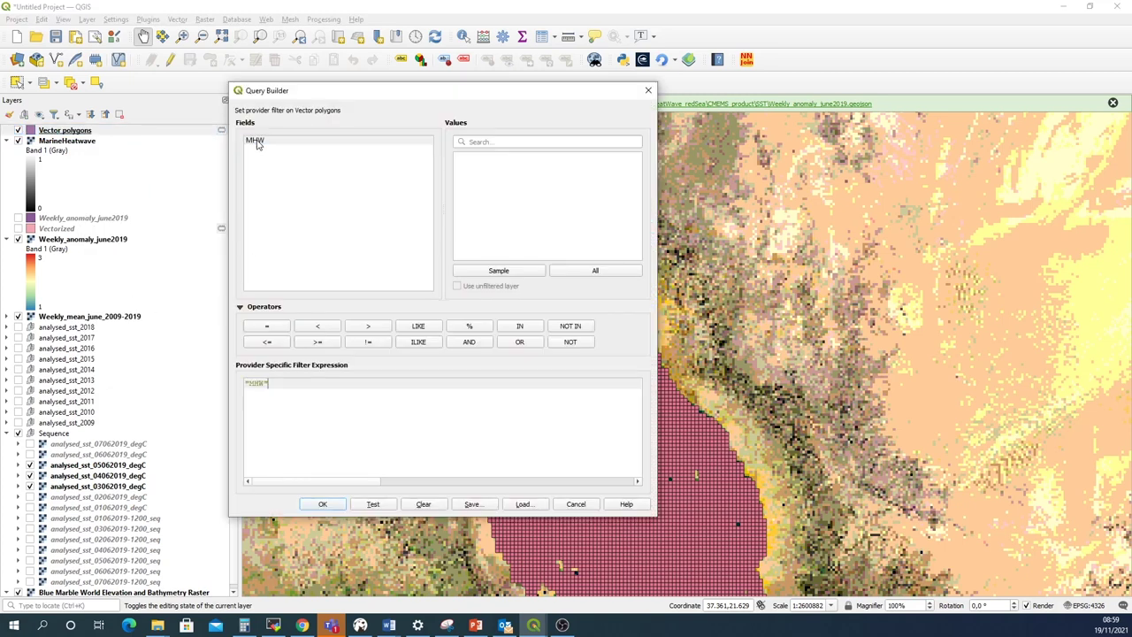
left_click_drag(268, 383, 244, 383)
left_click(271, 385)
type("=1")
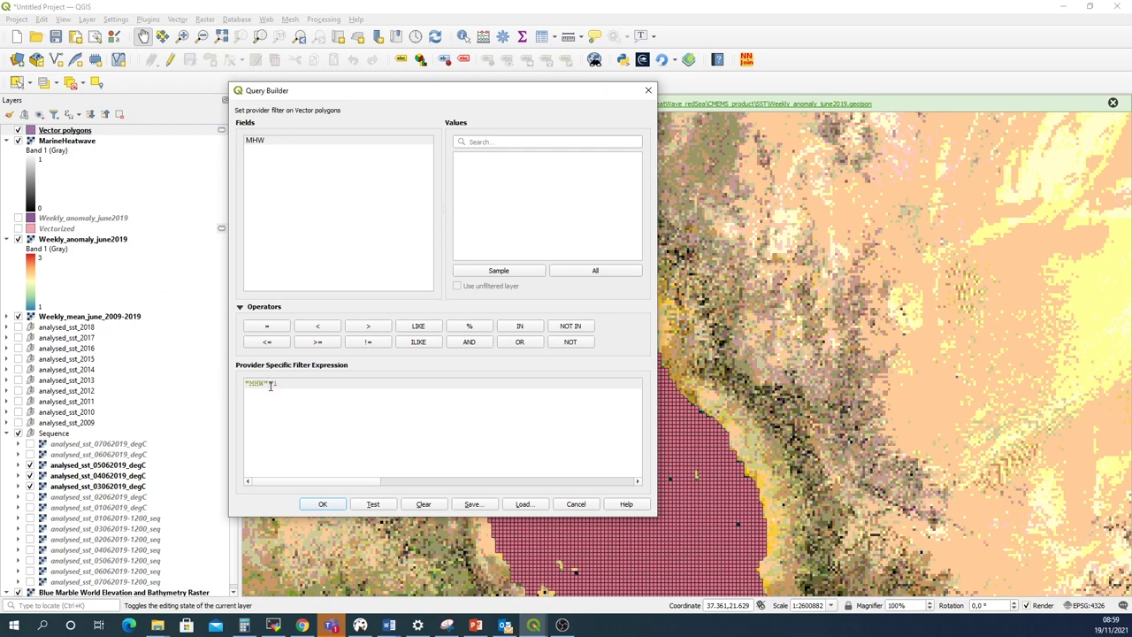